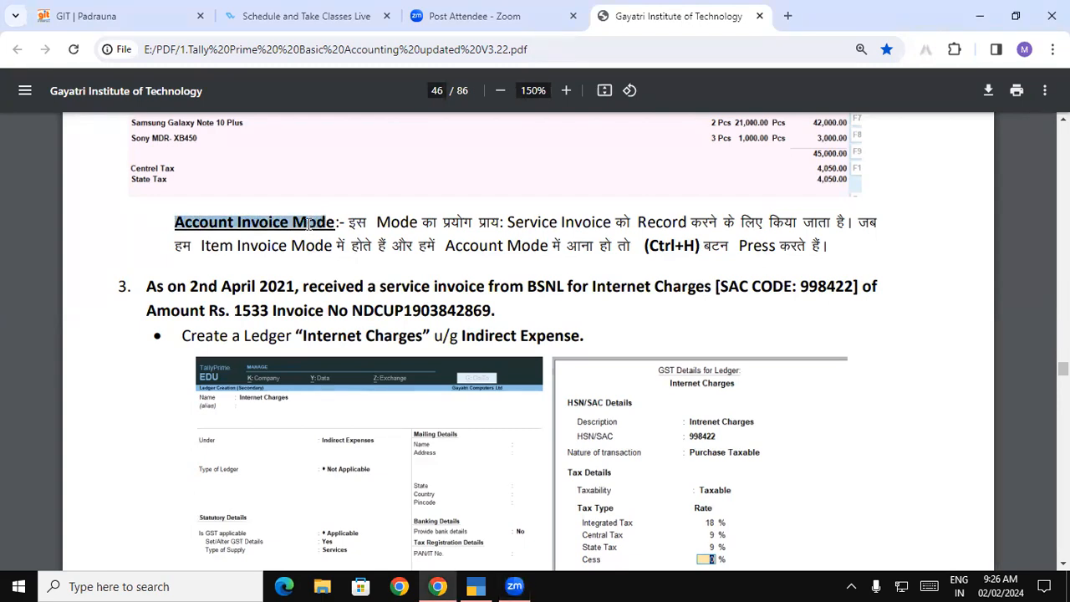
Handwrite a red 'A I' note on the PDF page, circle it, then erase the annotations
{"action": "left_click", "coordinate": [670, 484]}
{"action": "mouse_move", "coordinate": [404, 171]}
{"action": "left_mouse_down"}
{"action": "mouse_move", "coordinate": [424, 167]}
{"action": "mouse_move", "coordinate": [411, 157]}
{"action": "mouse_move", "coordinate": [421, 155]}
{"action": "left_mouse_up"}
{"action": "mouse_move", "coordinate": [421, 193]}
{"action": "left_mouse_down"}
{"action": "mouse_move", "coordinate": [442, 182]}
{"action": "mouse_move", "coordinate": [471, 255]}
{"action": "left_mouse_up"}
{"action": "mouse_move", "coordinate": [461, 254]}
{"action": "left_mouse_down"}
{"action": "mouse_move", "coordinate": [485, 244]}
{"action": "mouse_move", "coordinate": [477, 249]}
{"action": "left_mouse_up"}
{"action": "mouse_move", "coordinate": [484, 204]}
{"action": "left_mouse_down"}
{"action": "mouse_move", "coordinate": [505, 225]}
{"action": "mouse_move", "coordinate": [492, 255]}
{"action": "mouse_move", "coordinate": [518, 237]}
{"action": "left_mouse_up"}
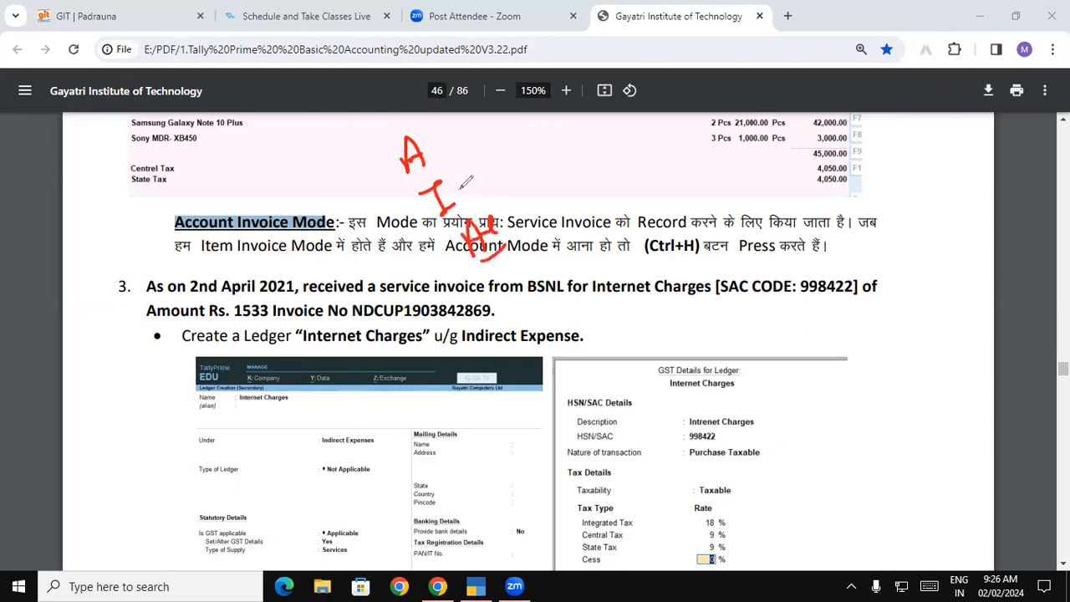
{"action": "mouse_move", "coordinate": [422, 115]}
{"action": "left_mouse_down"}
{"action": "mouse_move", "coordinate": [381, 196]}
{"action": "mouse_move", "coordinate": [448, 209]}
{"action": "mouse_move", "coordinate": [443, 138]}
{"action": "mouse_move", "coordinate": [422, 117]}
{"action": "left_mouse_up"}
{"action": "left_click", "coordinate": [429, 154]}
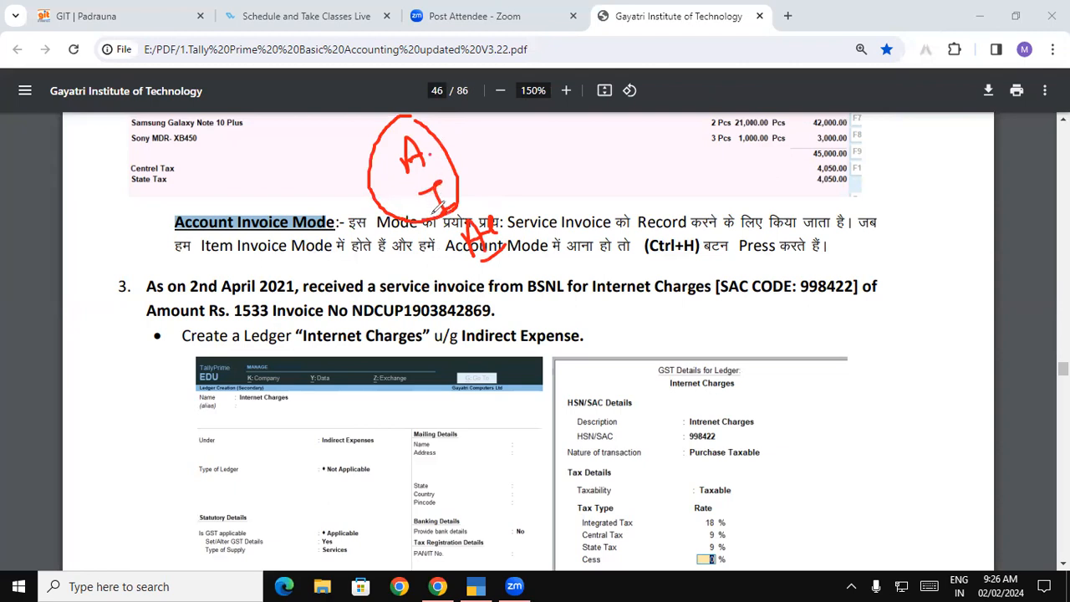
{"action": "mouse_move", "coordinate": [490, 198]}
{"action": "left_mouse_down"}
{"action": "mouse_move", "coordinate": [458, 251]}
{"action": "mouse_move", "coordinate": [518, 244]}
{"action": "mouse_move", "coordinate": [489, 197]}
{"action": "mouse_move", "coordinate": [459, 201]}
{"action": "left_mouse_up"}
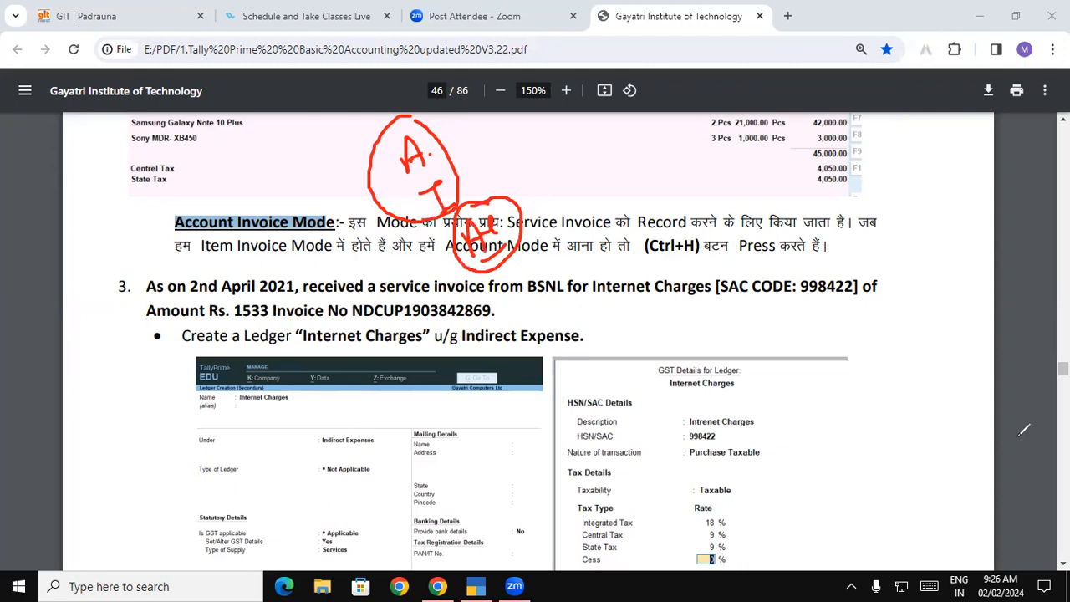
{"action": "left_click", "coordinate": [1008, 387]}
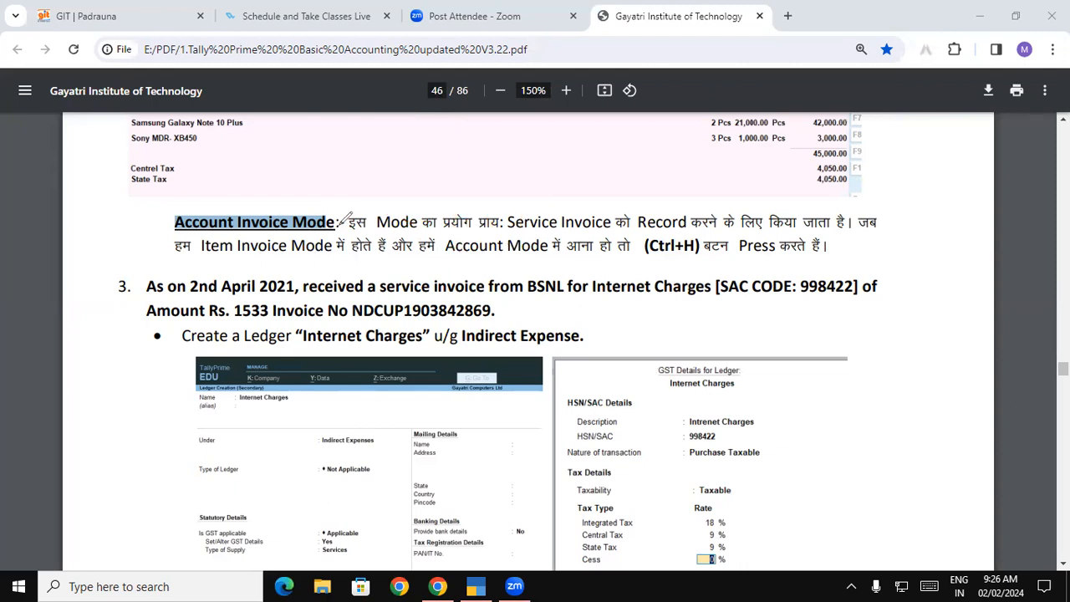
Underline 'इस Mode', 'किया जाता है' and 'Item Invoice Mode में होते हैं' in red, then erase
{"action": "left_click_drag", "start_coordinate": [355, 212], "coordinate": [686, 216]}
{"action": "left_click", "coordinate": [753, 208]}
{"action": "left_click_drag", "start_coordinate": [755, 208], "coordinate": [842, 212]}
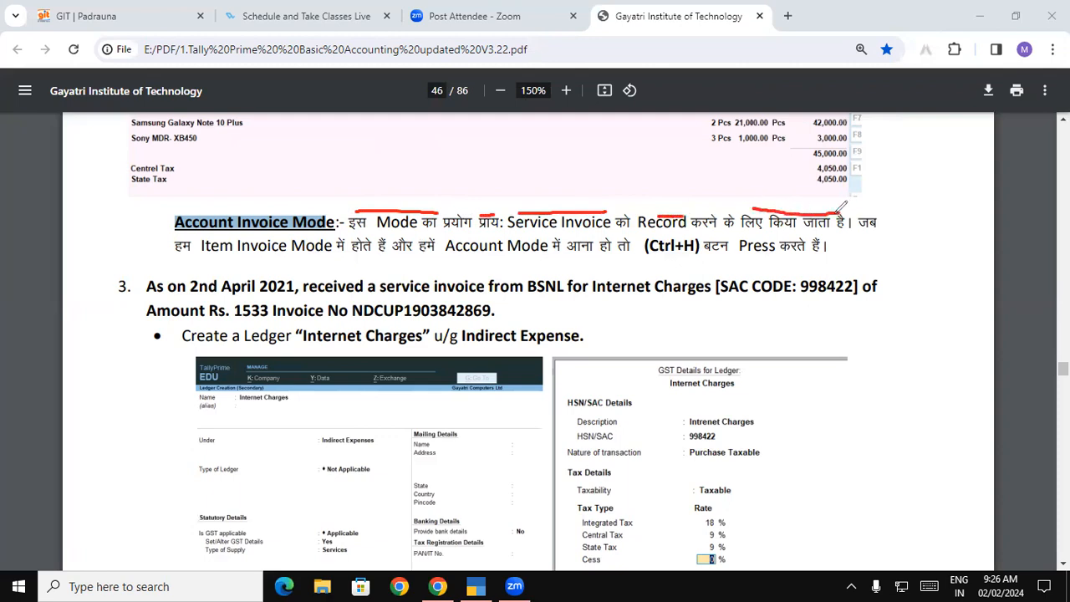
{"action": "mouse_move", "coordinate": [202, 260]}
{"action": "left_mouse_down"}
{"action": "mouse_move", "coordinate": [617, 266]}
{"action": "mouse_move", "coordinate": [785, 247]}
{"action": "left_mouse_up"}
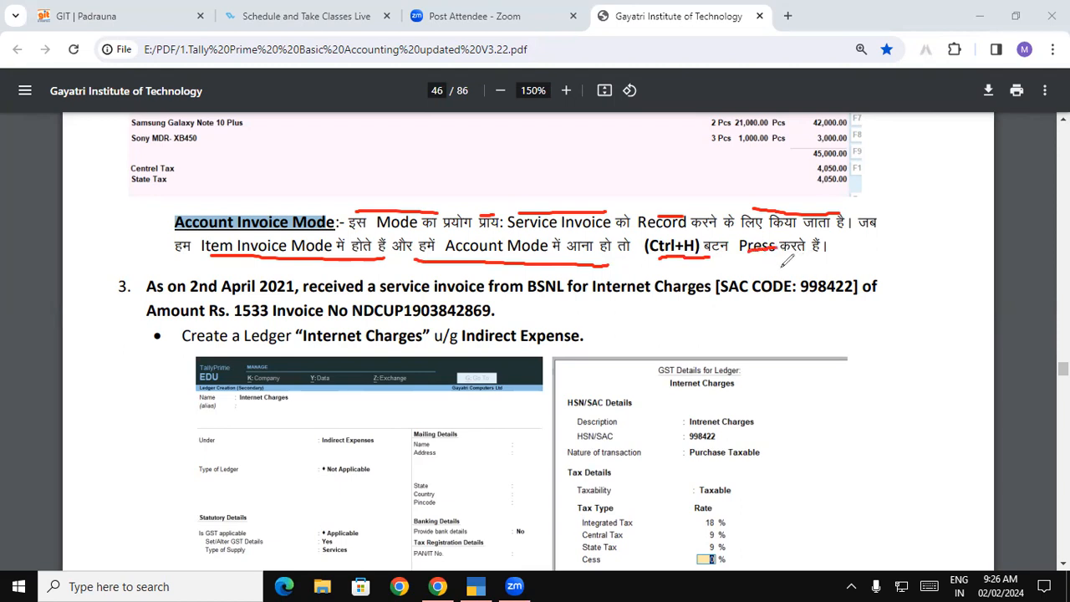
{"action": "left_click", "coordinate": [1020, 384]}
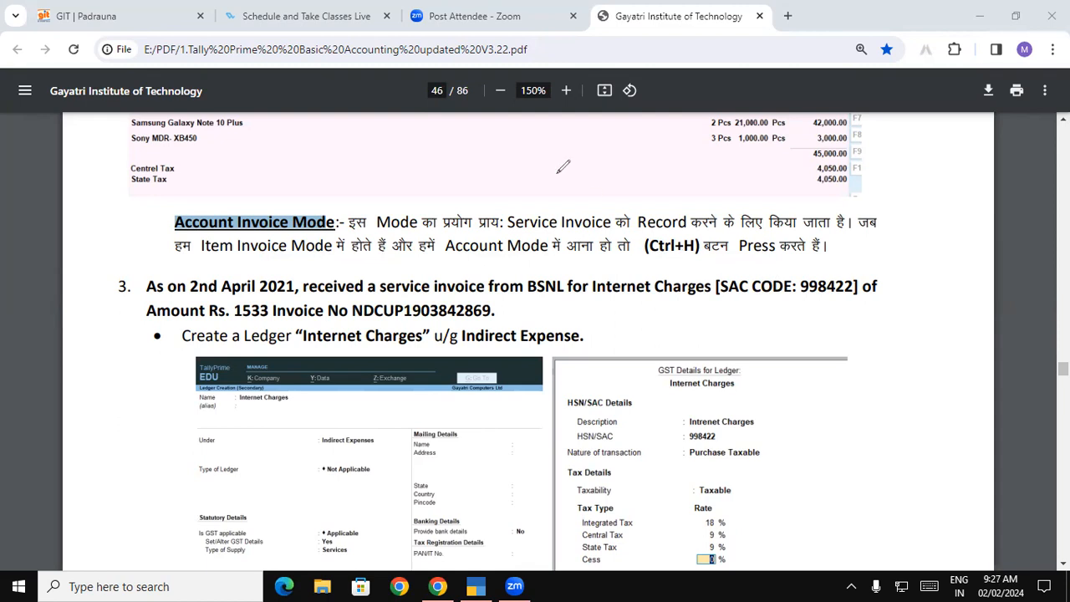
Underline Service Invoice, Item, Account Mode and (Ctrl+H) in red, then erase the marks
{"action": "left_click_drag", "start_coordinate": [520, 207], "coordinate": [593, 209]}
{"action": "left_click_drag", "start_coordinate": [205, 260], "coordinate": [264, 261]}
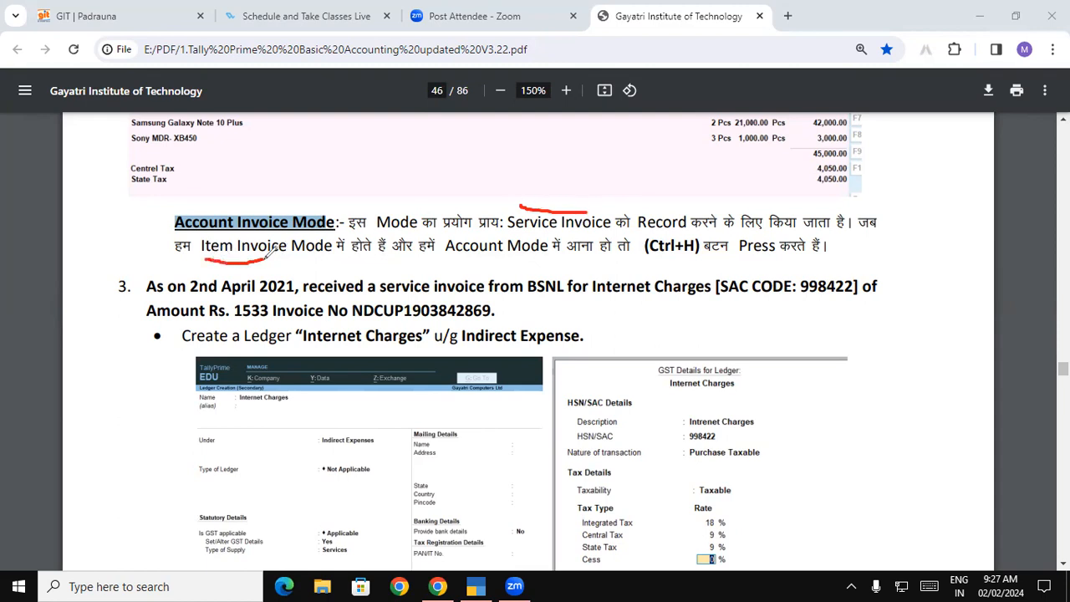
{"action": "left_click_drag", "start_coordinate": [447, 258], "coordinate": [539, 258]}
{"action": "left_click_drag", "start_coordinate": [653, 258], "coordinate": [706, 260]}
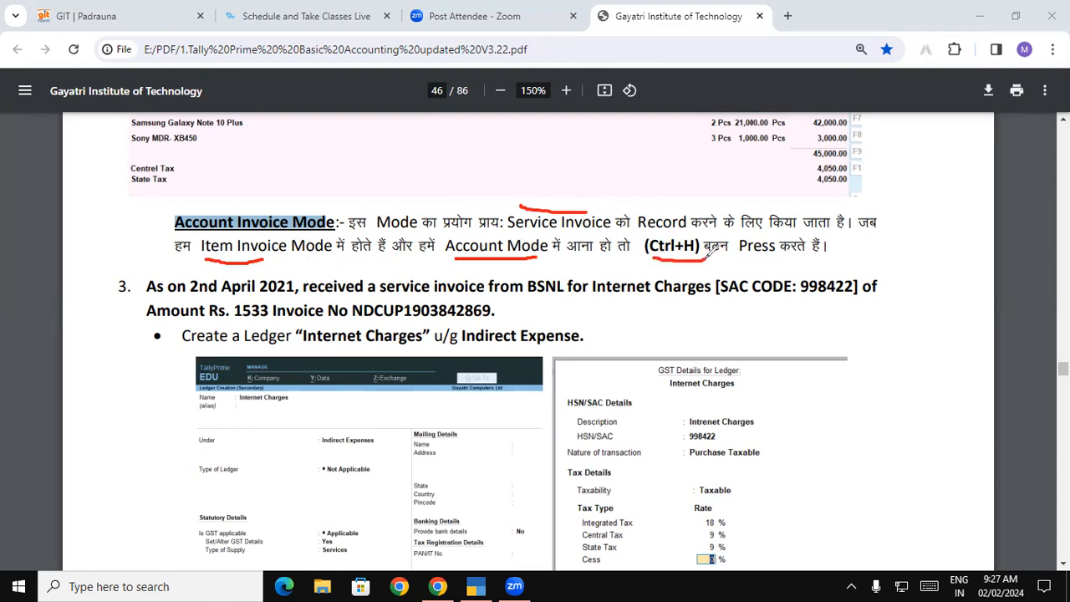
{"action": "left_click", "coordinate": [1021, 378]}
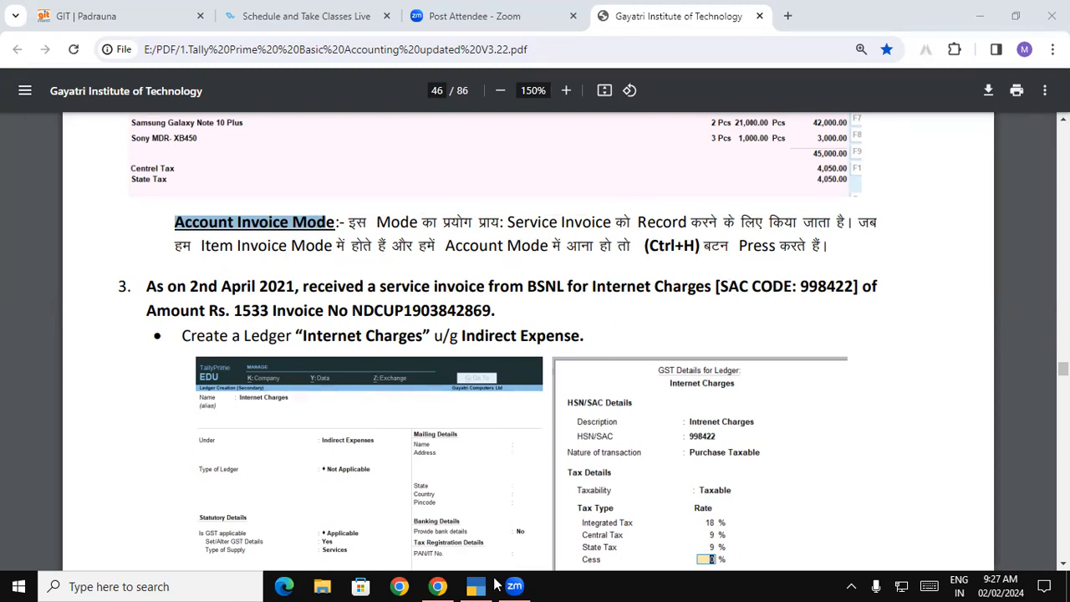
In TallyPrime, close the Day Book and start a new Purchase voucher
{"action": "left_click", "coordinate": [493, 586]}
{"action": "key", "text": "Escape"}
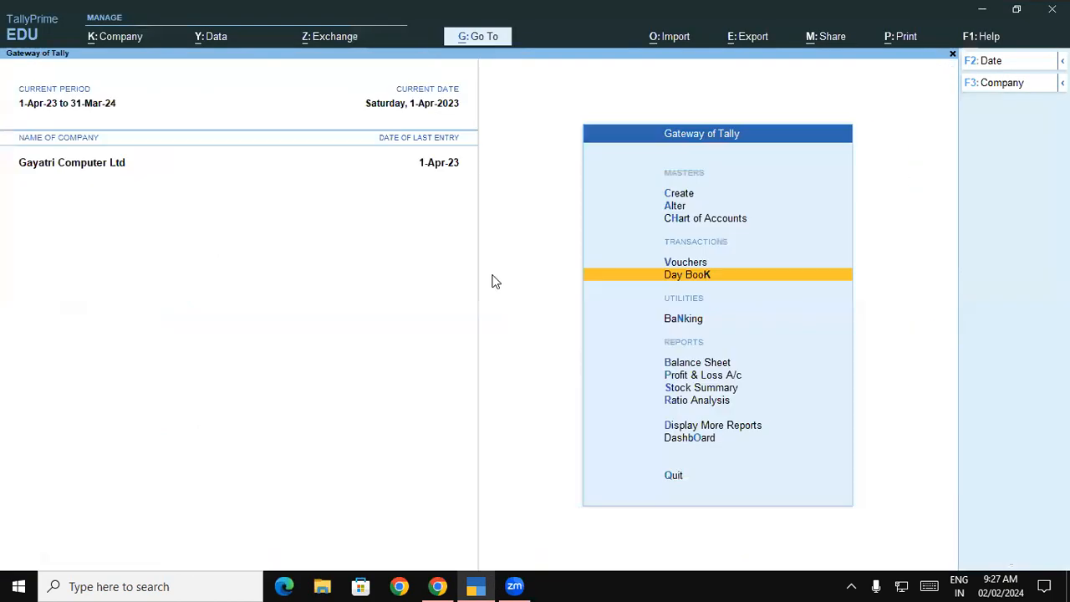
{"action": "key", "text": "Escape"}
{"action": "key", "text": "n"}
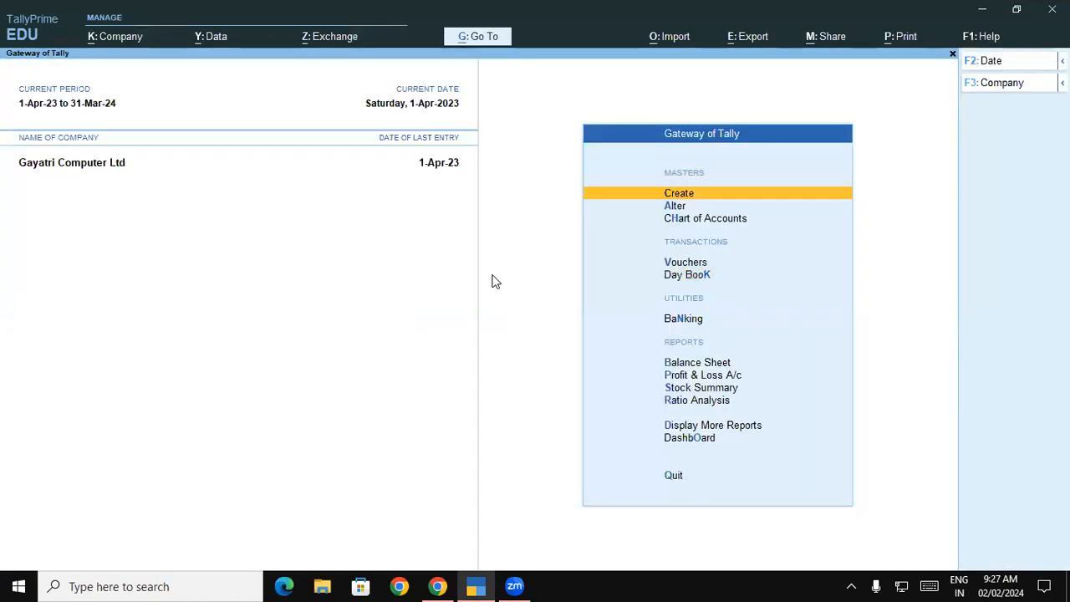
{"action": "key", "text": "Down"}
{"action": "key", "text": "Down"}
{"action": "key", "text": "Down"}
{"action": "key", "text": "Return"}
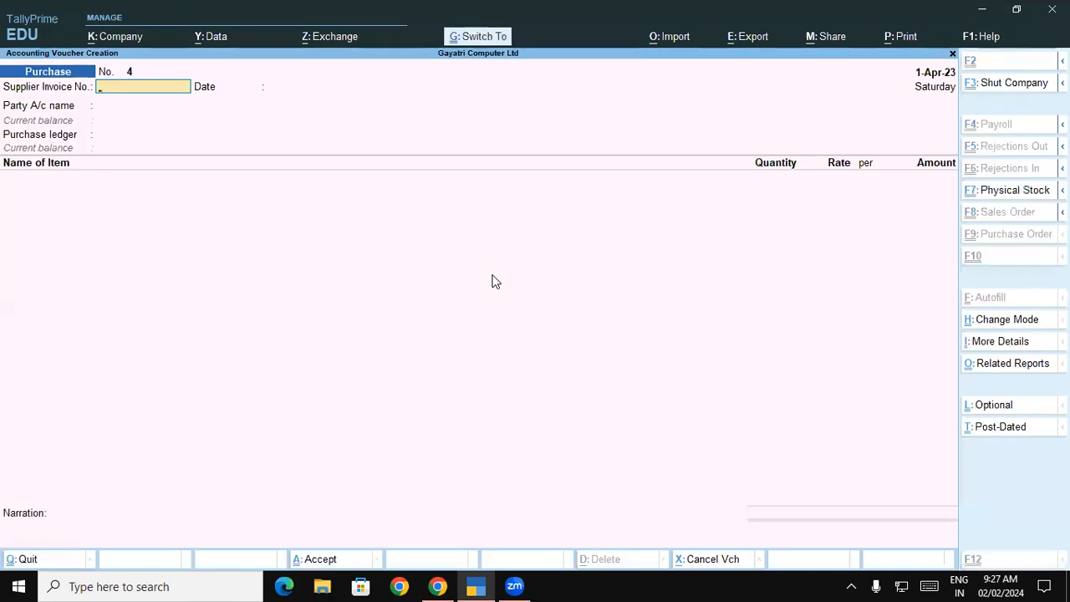
Switch the Purchase voucher to Accounting Invoice mode and return to the PDF
{"action": "key", "text": "ctrl+h"}
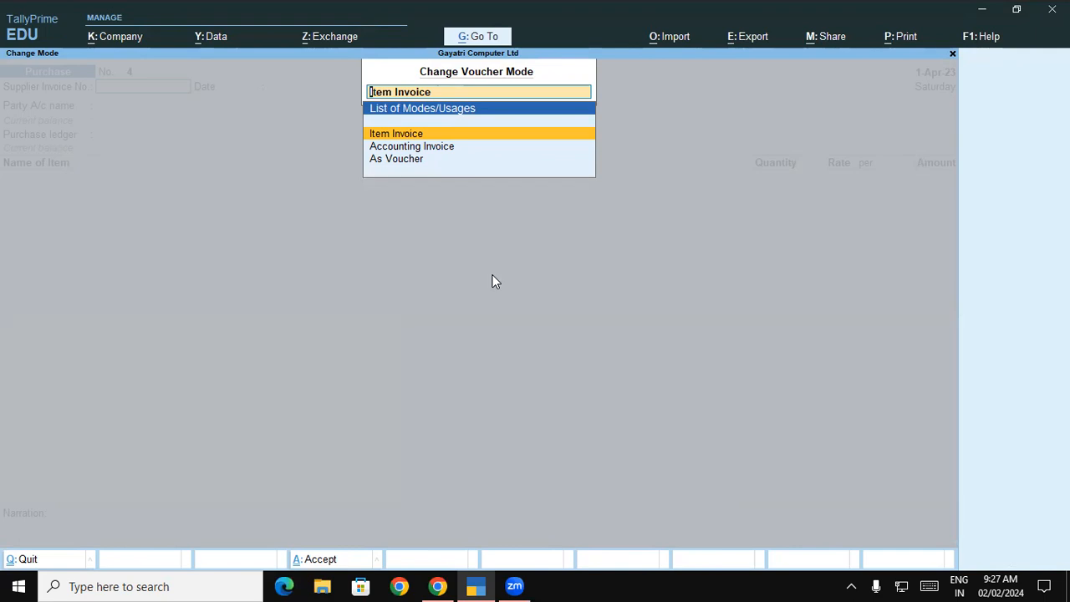
{"action": "key", "text": "Down"}
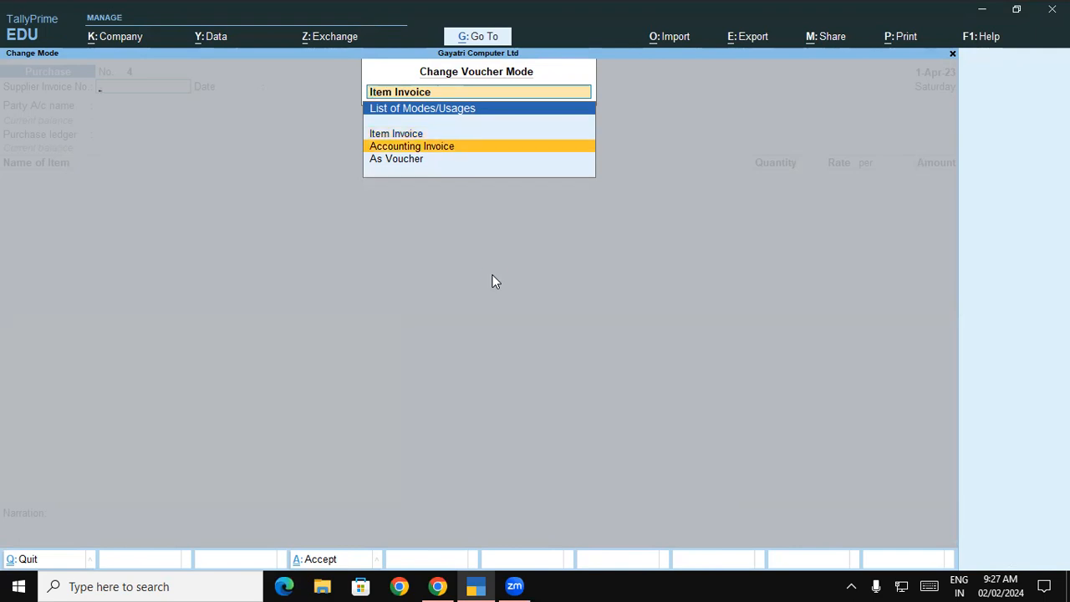
{"action": "key", "text": "Return"}
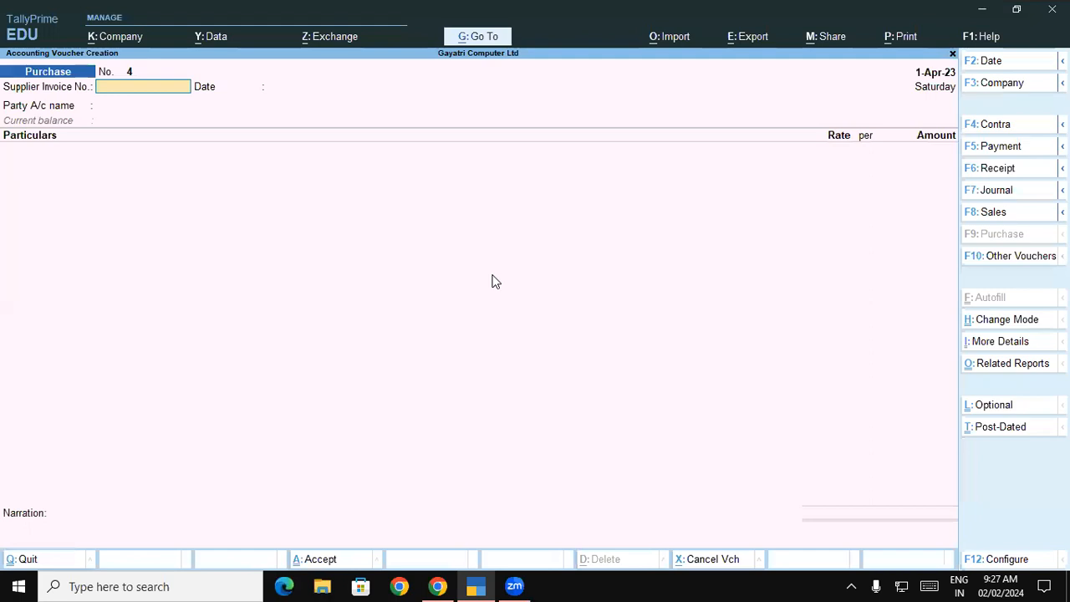
{"action": "key", "text": "alt+Tab"}
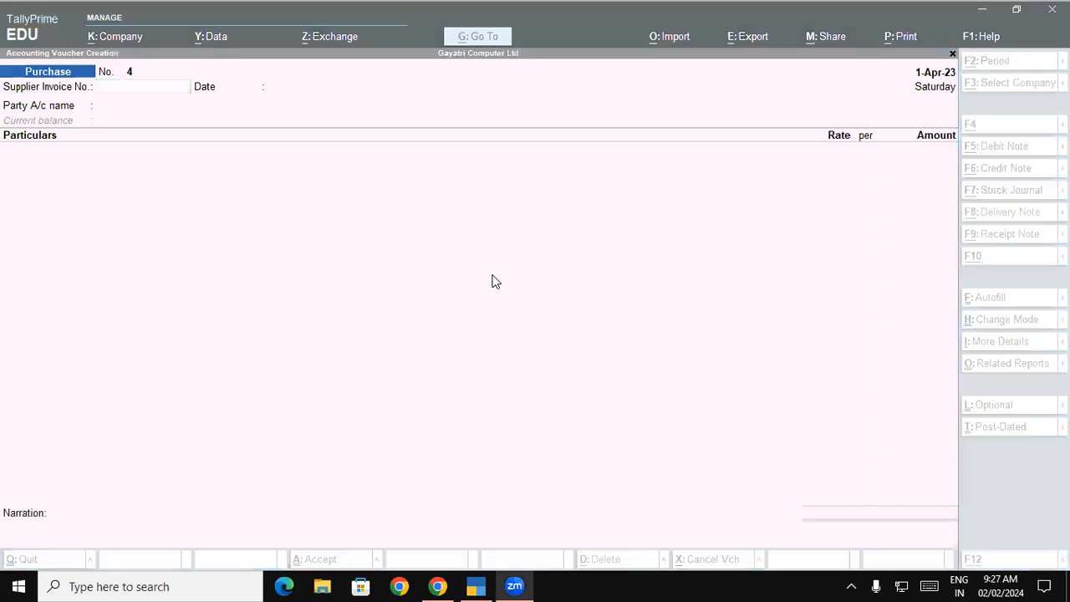
{"action": "key", "text": "alt+Tab"}
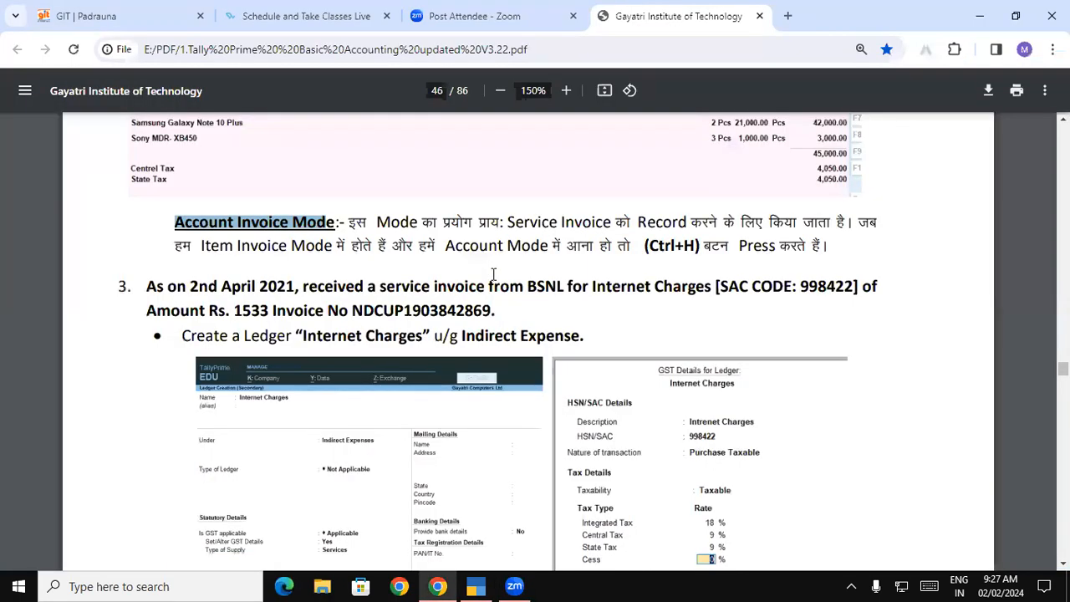
{"action": "left_click", "coordinate": [263, 286]}
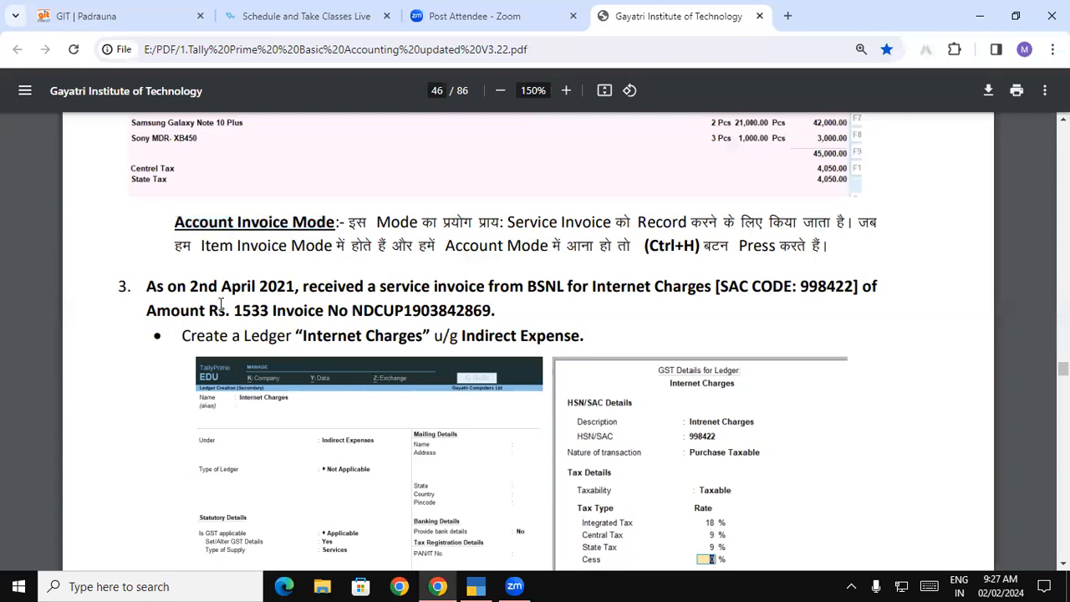
{"action": "left_click_drag", "start_coordinate": [144, 285], "coordinate": [701, 286]}
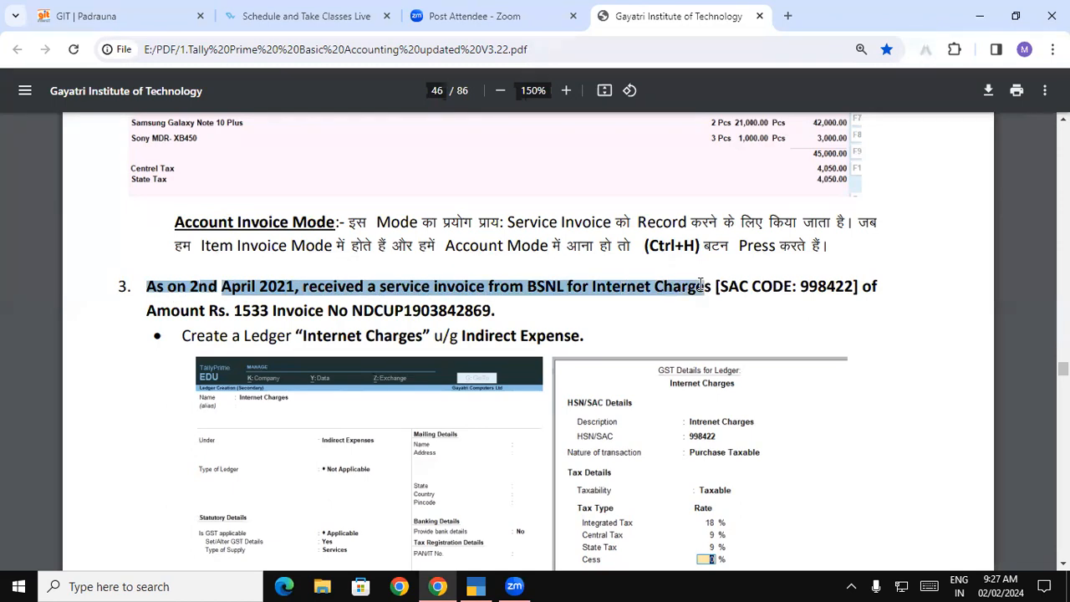
{"action": "left_click", "coordinate": [549, 288]}
{"action": "left_click_drag", "start_coordinate": [531, 286], "coordinate": [701, 286]}
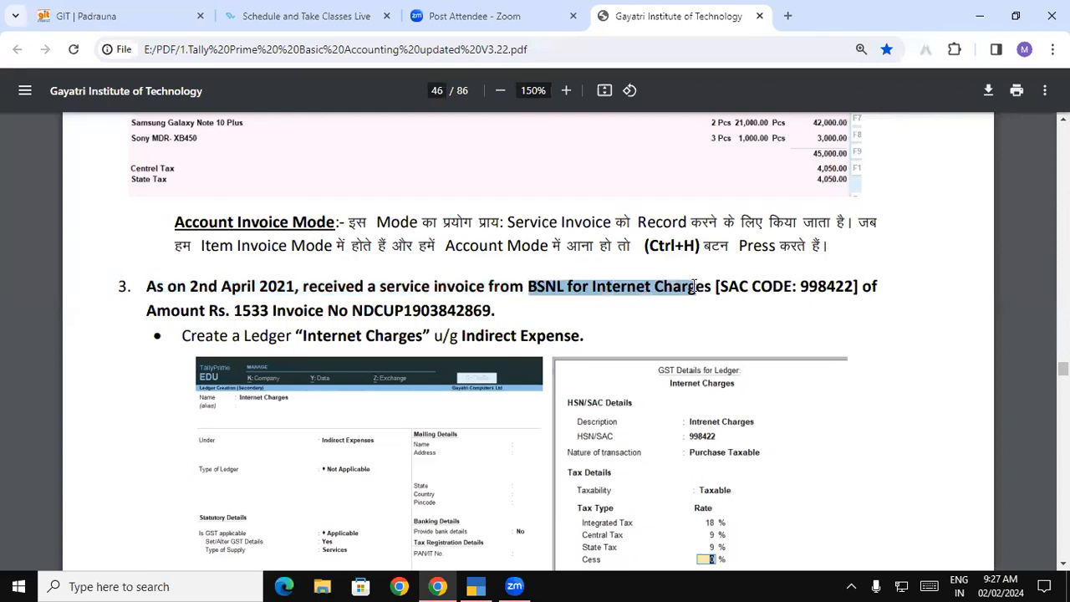
{"action": "left_click", "coordinate": [385, 290]}
{"action": "double_click", "coordinate": [432, 290]}
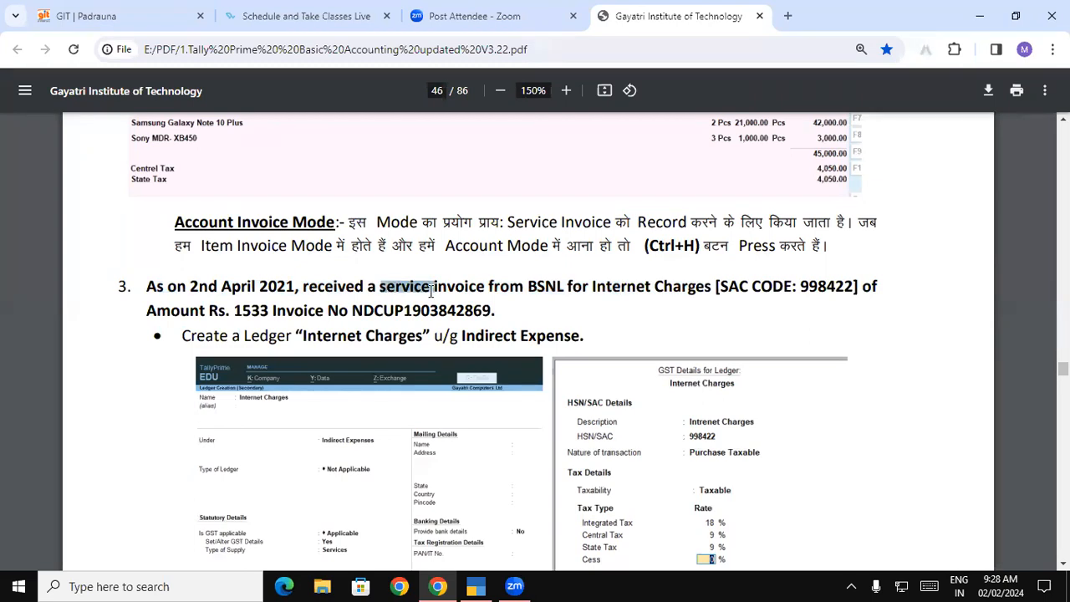
{"action": "left_click_drag", "start_coordinate": [719, 289], "coordinate": [858, 288]}
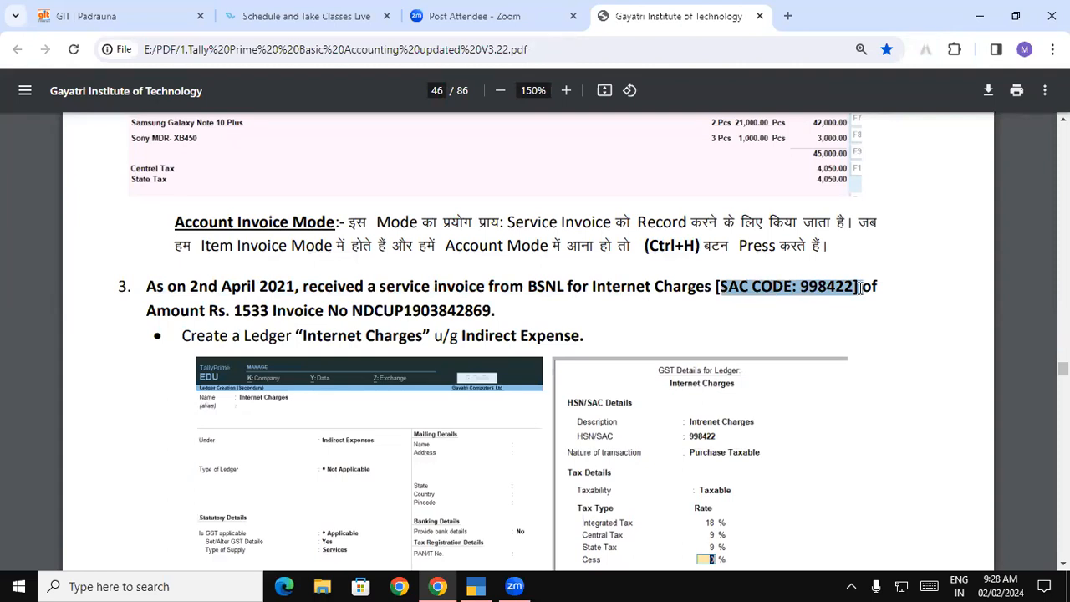
{"action": "left_click_drag", "start_coordinate": [720, 288], "coordinate": [800, 291]}
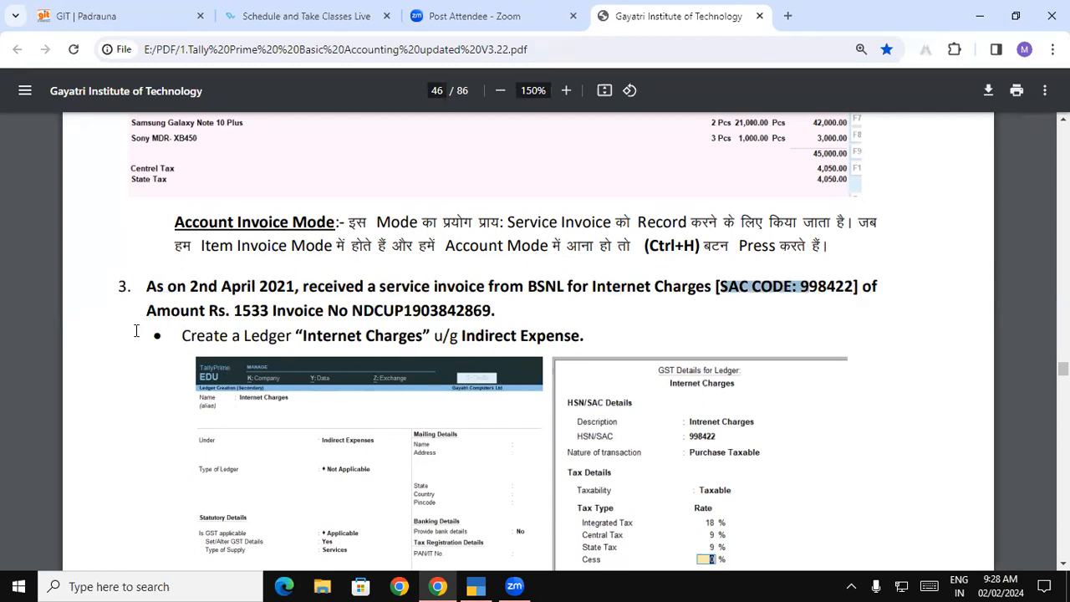
{"action": "left_click_drag", "start_coordinate": [147, 318], "coordinate": [493, 311]}
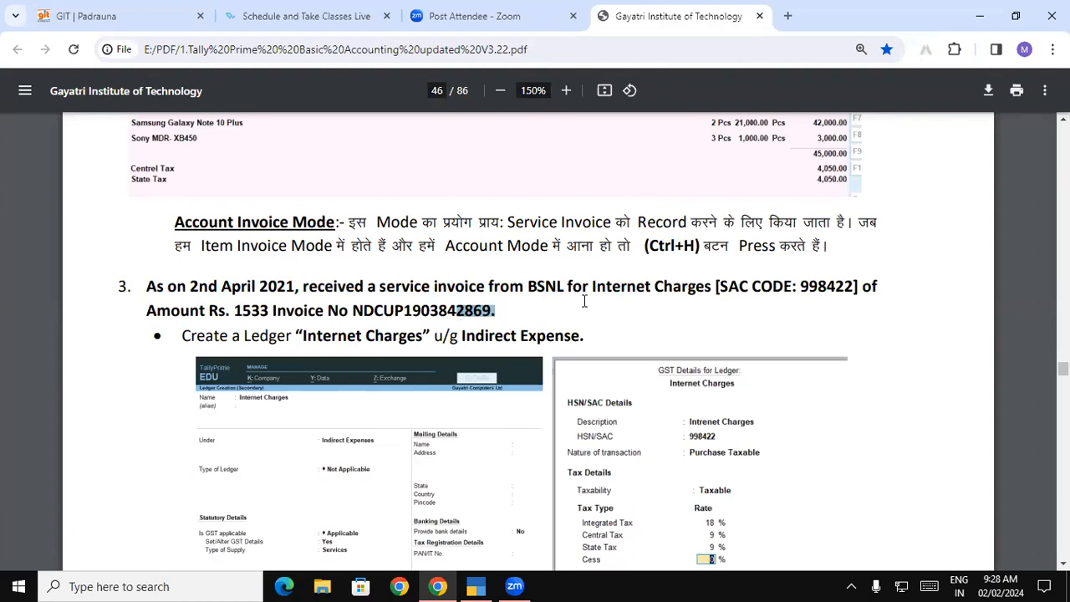
{"action": "left_click_drag", "start_coordinate": [592, 282], "coordinate": [711, 288]}
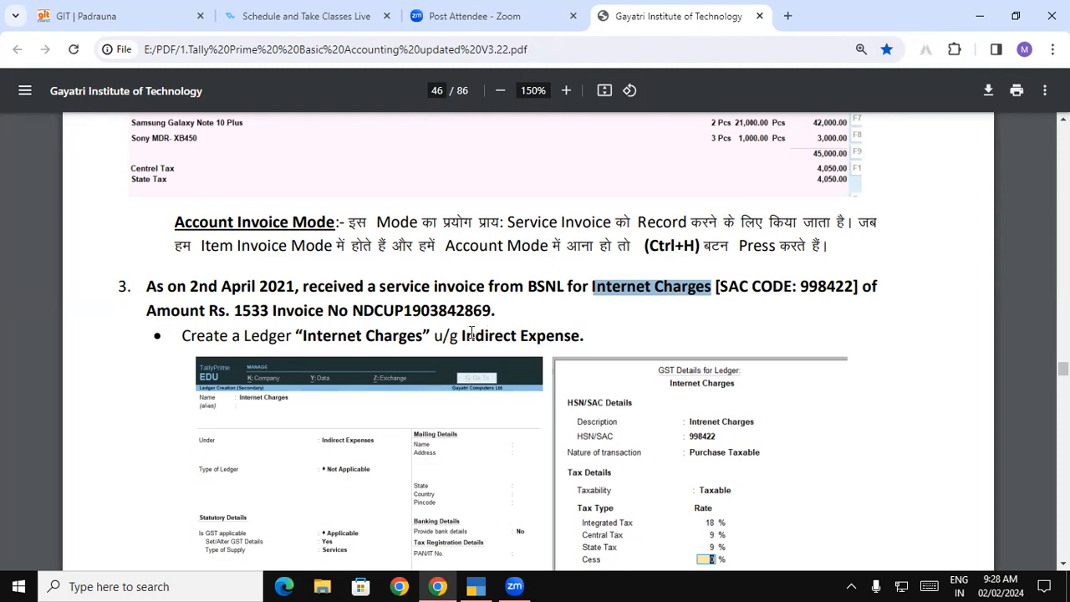
{"action": "left_click_drag", "start_coordinate": [463, 335], "coordinate": [581, 336]}
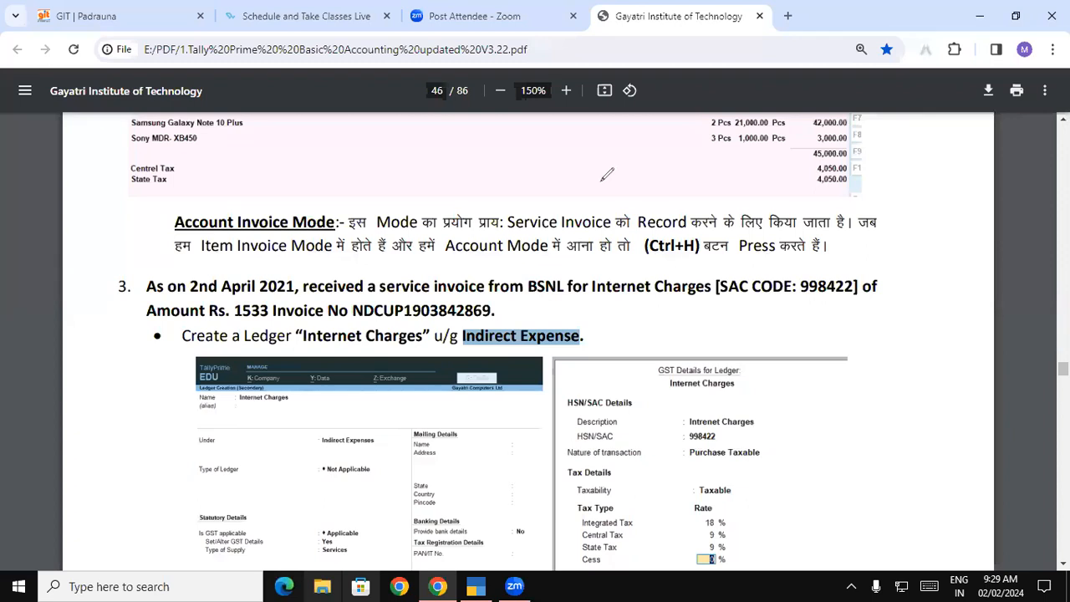
Handwrite '10 + 18' with a tick in red on the tutorial page
{"action": "left_click_drag", "start_coordinate": [571, 159], "coordinate": [576, 191]}
{"action": "left_click_drag", "start_coordinate": [608, 161], "coordinate": [611, 161]}
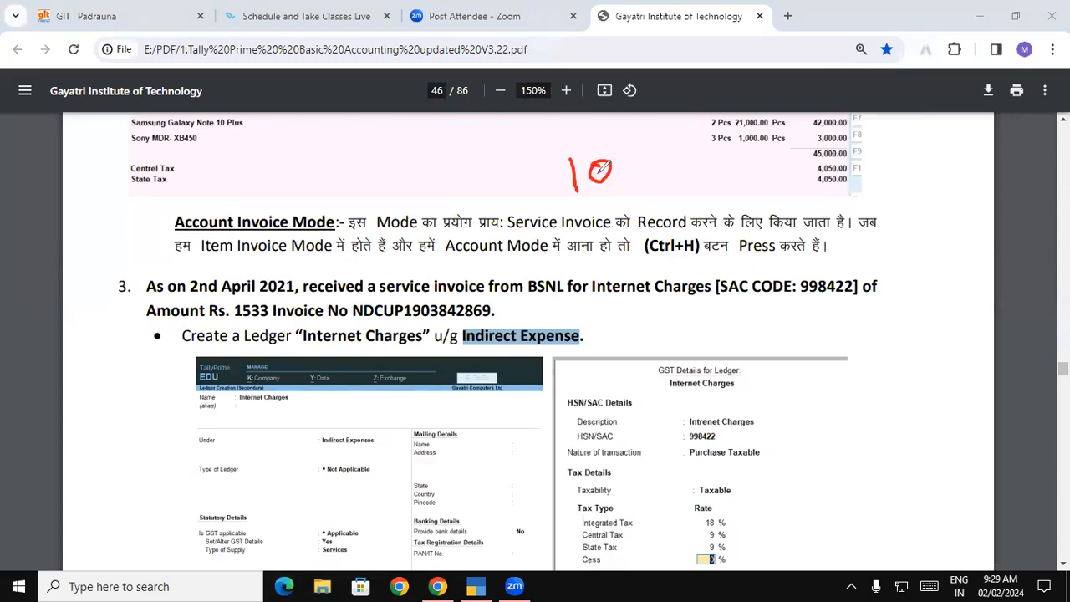
{"action": "left_click", "coordinate": [633, 162]}
{"action": "mouse_move", "coordinate": [642, 142]}
{"action": "left_mouse_down"}
{"action": "mouse_move", "coordinate": [652, 177]}
{"action": "mouse_move", "coordinate": [658, 154]}
{"action": "left_mouse_up"}
{"action": "left_click_drag", "start_coordinate": [678, 129], "coordinate": [686, 161]}
{"action": "mouse_move", "coordinate": [709, 131]}
{"action": "left_mouse_down"}
{"action": "mouse_move", "coordinate": [720, 145]}
{"action": "mouse_move", "coordinate": [693, 123]}
{"action": "mouse_move", "coordinate": [715, 127]}
{"action": "left_mouse_up"}
{"action": "left_click_drag", "start_coordinate": [771, 100], "coordinate": [757, 142]}
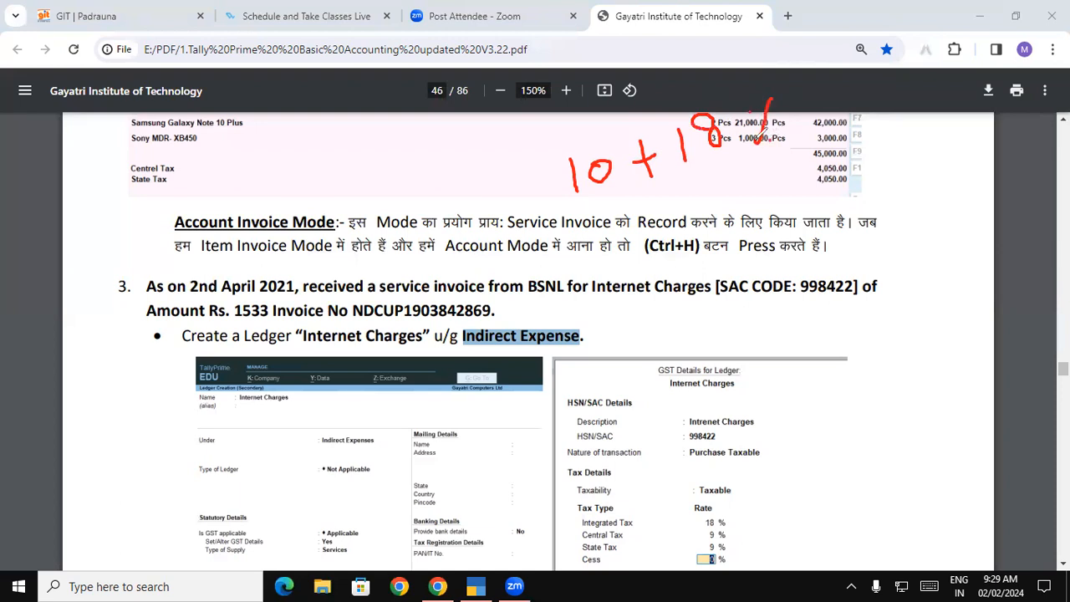
{"action": "mouse_move", "coordinate": [597, 238]}
{"action": "left_mouse_down"}
{"action": "mouse_move", "coordinate": [603, 296]}
{"action": "mouse_move", "coordinate": [634, 239]}
{"action": "left_mouse_up"}
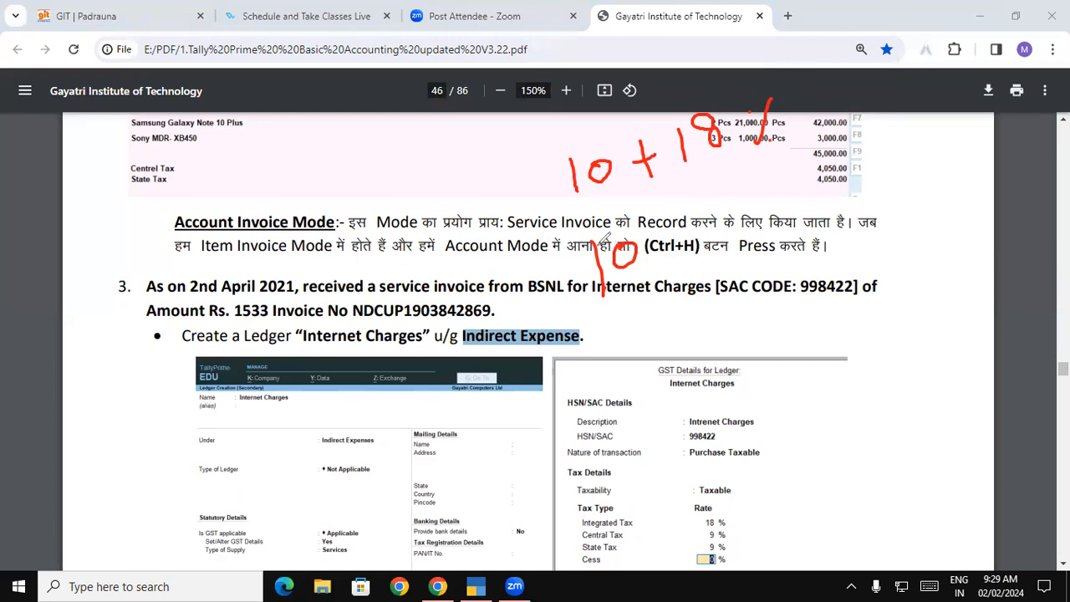
Write a red 10 over the Account Invoice Mode text, then circle and underline the 1533 amount
{"action": "left_click_drag", "start_coordinate": [126, 159], "coordinate": [164, 159]}
{"action": "mouse_move", "coordinate": [169, 195]}
{"action": "left_mouse_down"}
{"action": "mouse_move", "coordinate": [176, 218]}
{"action": "mouse_move", "coordinate": [198, 190]}
{"action": "left_mouse_up"}
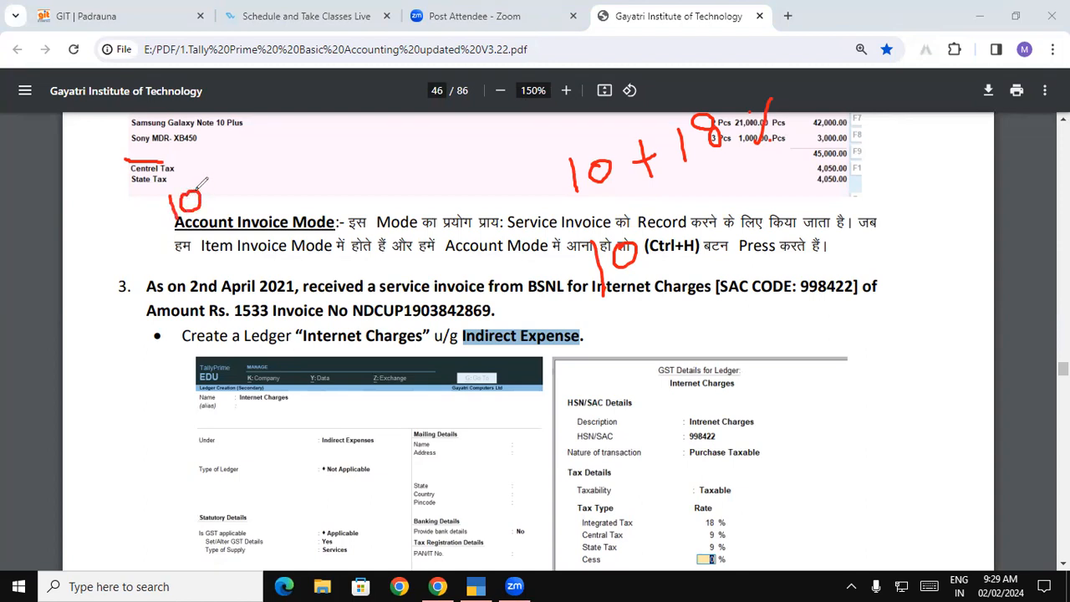
{"action": "mouse_move", "coordinate": [186, 244]}
{"action": "left_mouse_down"}
{"action": "mouse_move", "coordinate": [224, 234]}
{"action": "mouse_move", "coordinate": [213, 274]}
{"action": "mouse_move", "coordinate": [237, 237]}
{"action": "left_mouse_up"}
{"action": "mouse_move", "coordinate": [269, 221]}
{"action": "left_mouse_down"}
{"action": "mouse_move", "coordinate": [266, 251]}
{"action": "mouse_move", "coordinate": [290, 214]}
{"action": "mouse_move", "coordinate": [276, 265]}
{"action": "mouse_move", "coordinate": [255, 201]}
{"action": "left_mouse_up"}
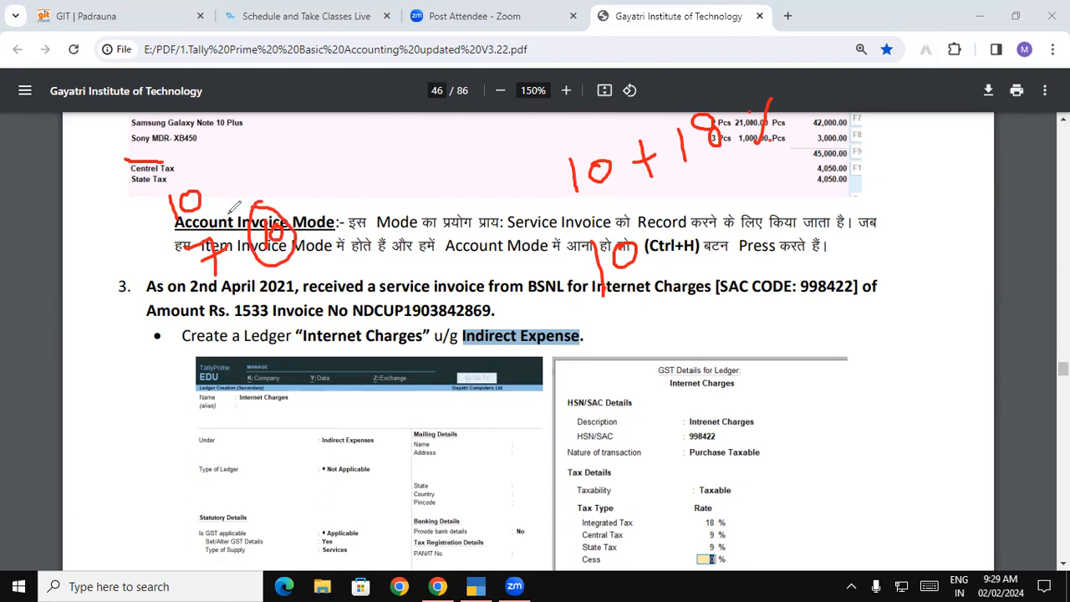
{"action": "mouse_move", "coordinate": [260, 288]}
{"action": "left_mouse_down"}
{"action": "mouse_move", "coordinate": [236, 295]}
{"action": "mouse_move", "coordinate": [228, 322]}
{"action": "mouse_move", "coordinate": [265, 325]}
{"action": "mouse_move", "coordinate": [281, 299]}
{"action": "left_mouse_up"}
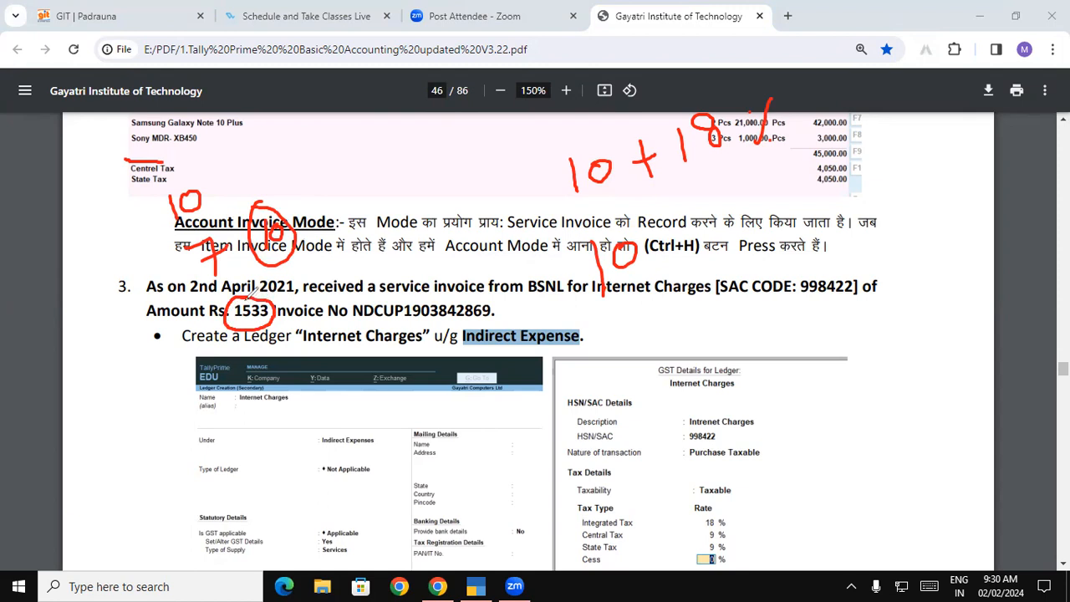
{"action": "left_click_drag", "start_coordinate": [233, 323], "coordinate": [269, 325]}
In TallyPrime's calculator, try 1533-18%, then compute 1533*18% (275.94)
{"action": "key", "text": "alt+Tab"}
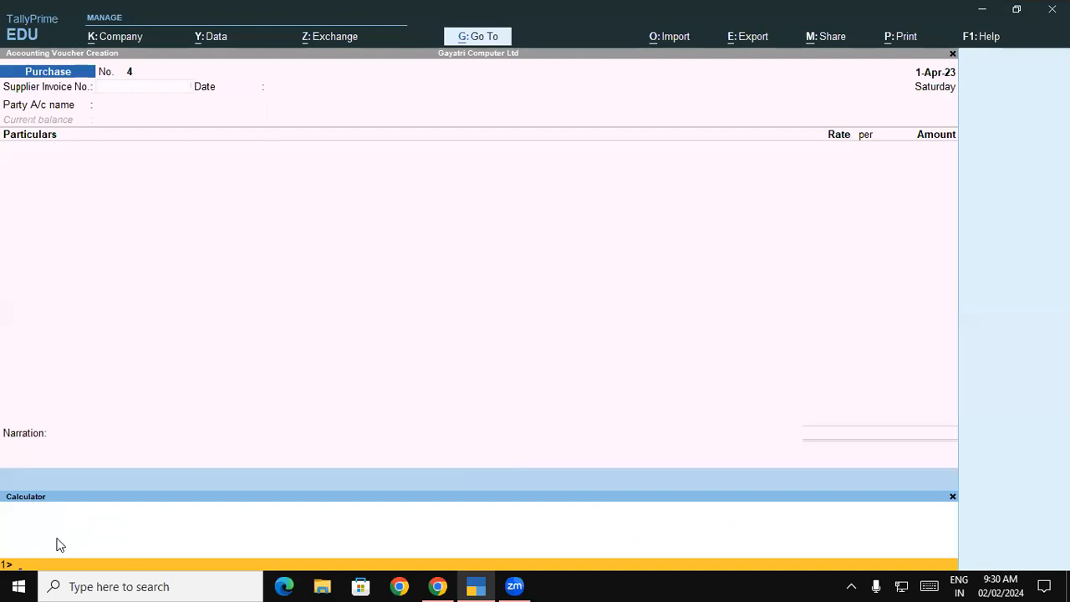
{"action": "type", "text": "1533"}
{"action": "type", "text": "-"}
{"action": "type", "text": "18"}
{"action": "type", "text": "%"}
{"action": "key", "text": "Return"}
{"action": "key", "text": "Up"}
{"action": "key", "text": "Up"}
{"action": "key", "text": "Delete"}
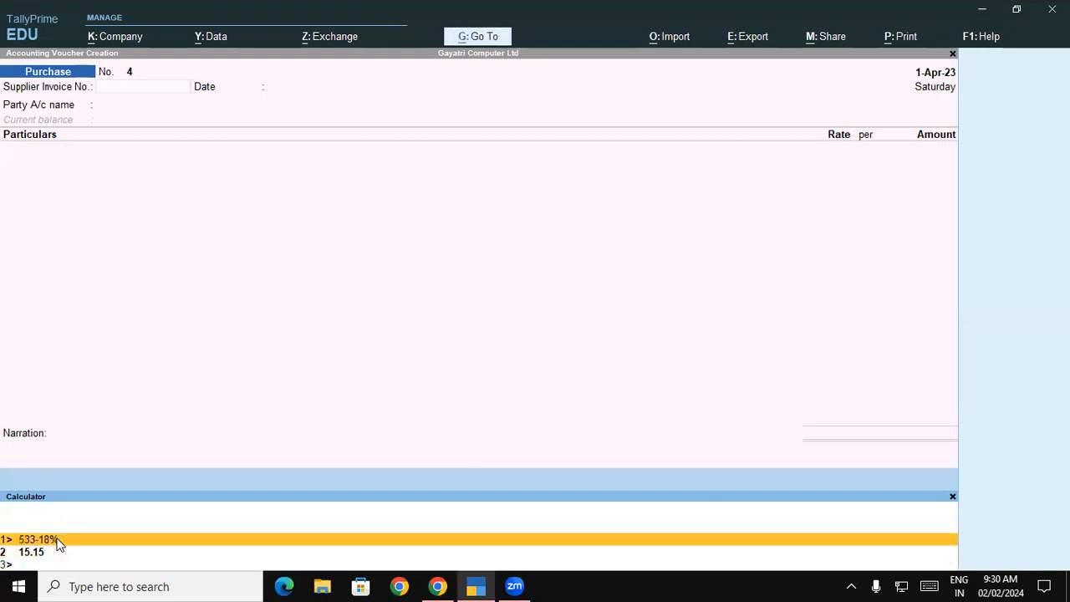
{"action": "key", "text": "Return"}
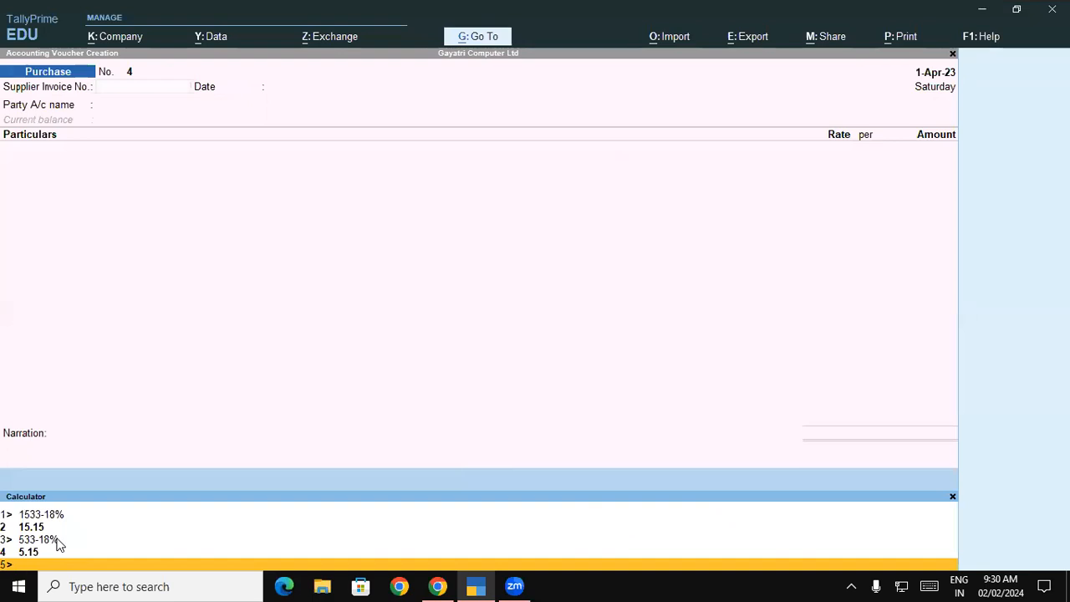
{"action": "type", "text": "1533"}
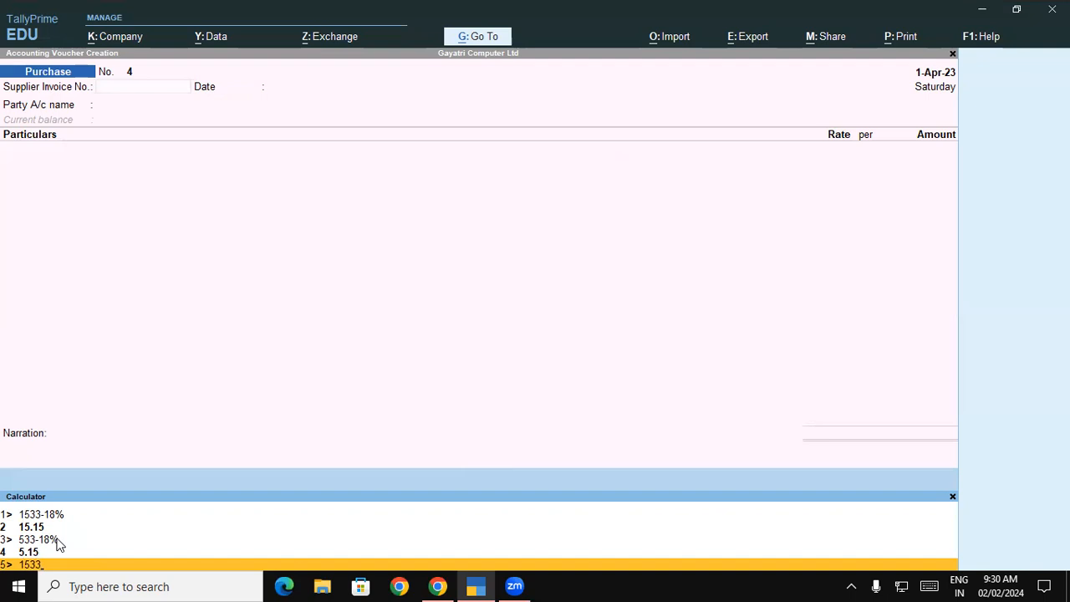
{"action": "type", "text": "*18%"}
{"action": "key", "text": "Return"}
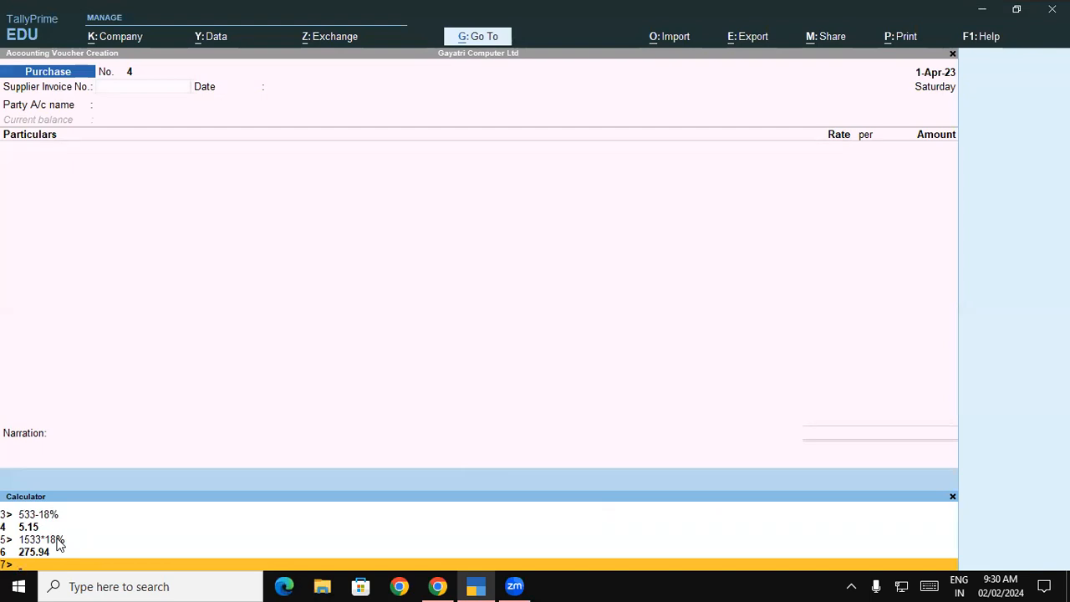
Compute 1533-276 (1,257), close the calculator and return to the PDF
{"action": "type", "text": "1533-276"}
{"action": "key", "text": "Return"}
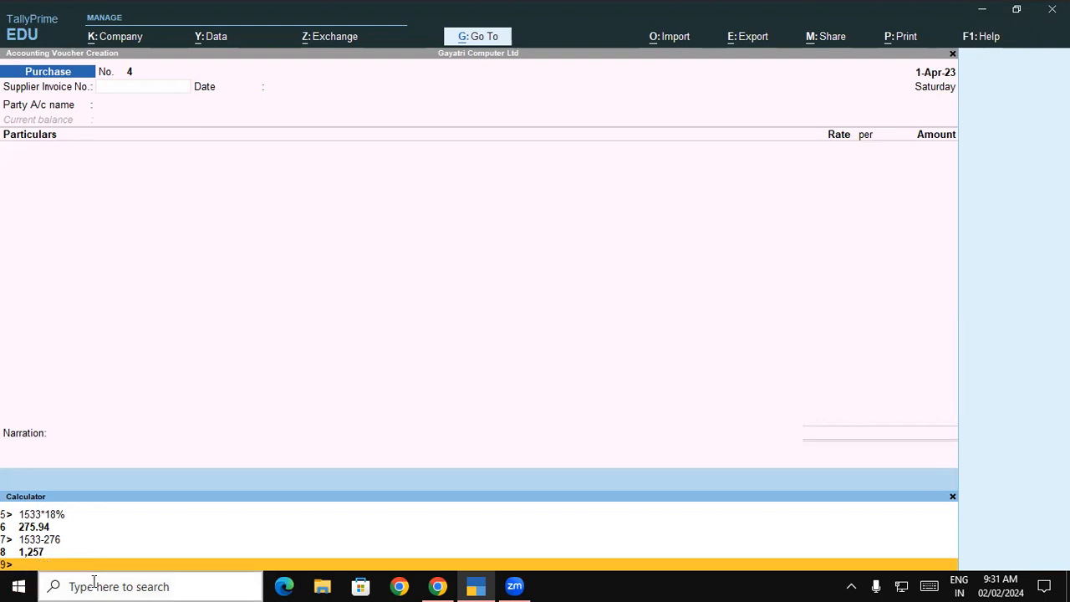
{"action": "left_click", "coordinate": [953, 496]}
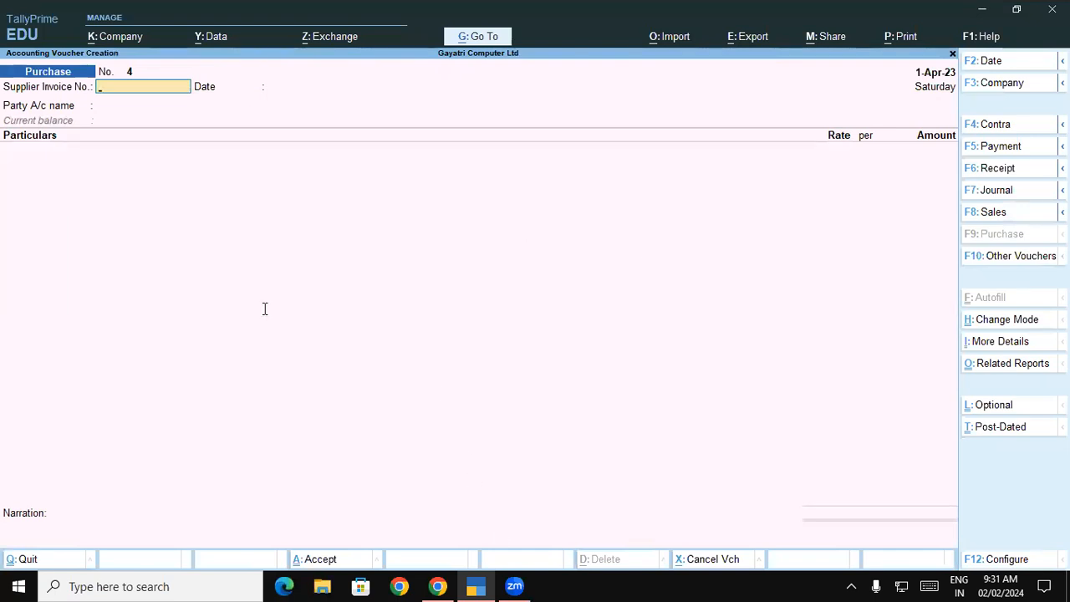
{"action": "key", "text": "alt+Tab"}
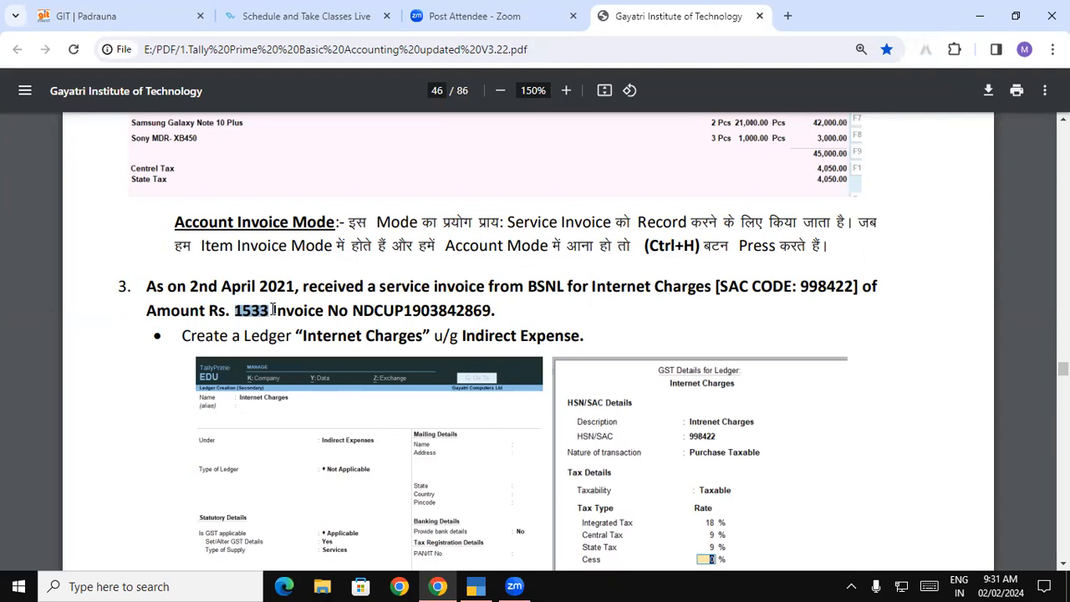
Select 'Internet Charges' in the BSNL question's Create a Ledger line
{"action": "left_click_drag", "start_coordinate": [305, 287], "coordinate": [516, 293]}
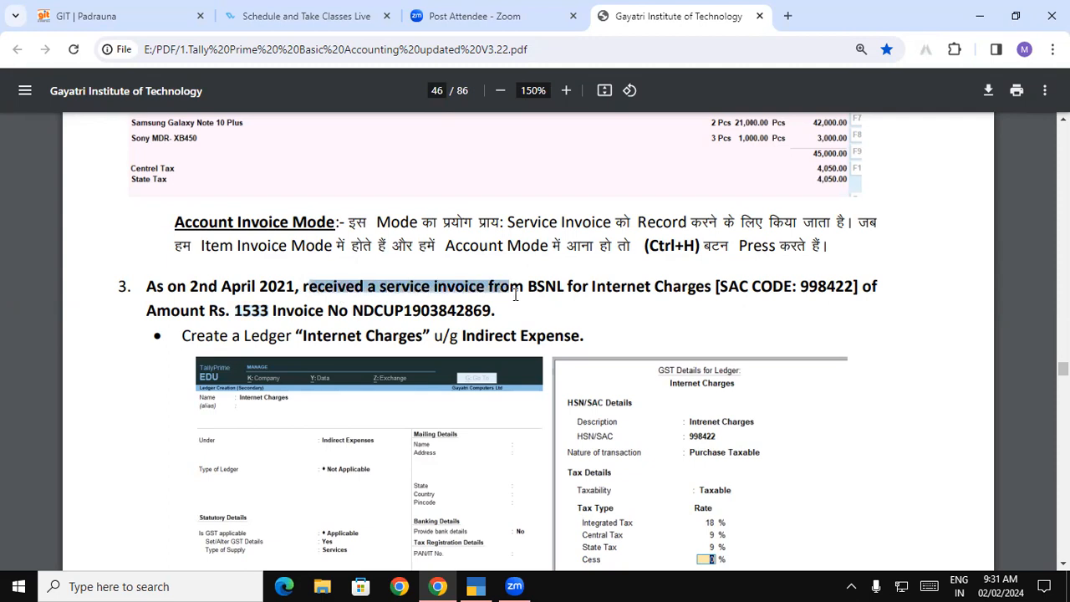
{"action": "left_click_drag", "start_coordinate": [594, 286], "coordinate": [674, 287]}
{"action": "left_click_drag", "start_coordinate": [305, 335], "coordinate": [424, 335]}
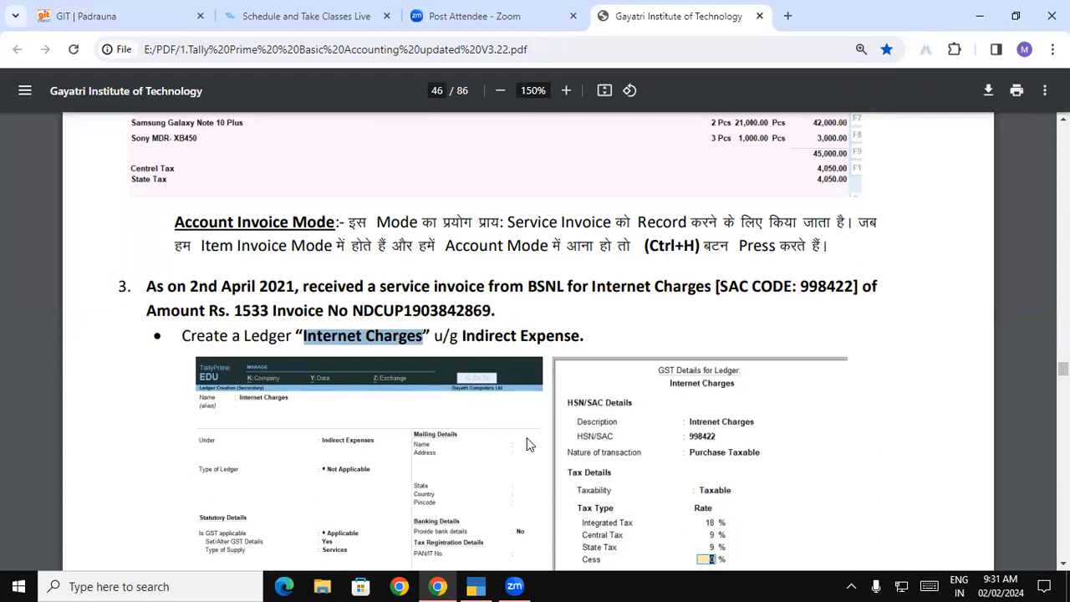
{"action": "scroll", "coordinate": [525, 443], "scroll_direction": "up", "scroll_amount": 1}
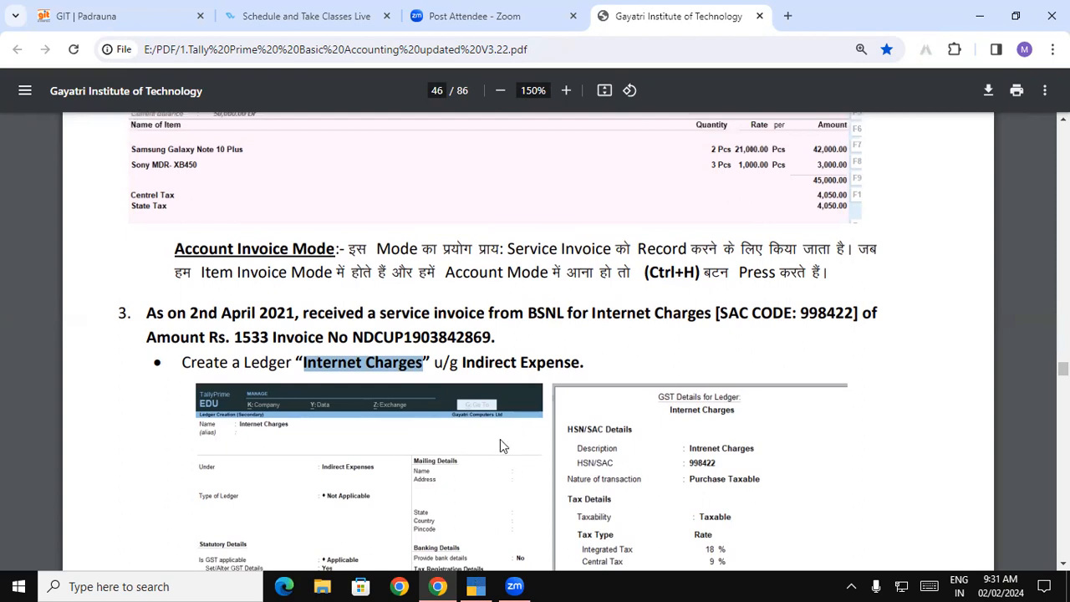
Create a ledger named Internet Charges under Indirect Expenses
{"action": "key", "text": "alt+Tab"}
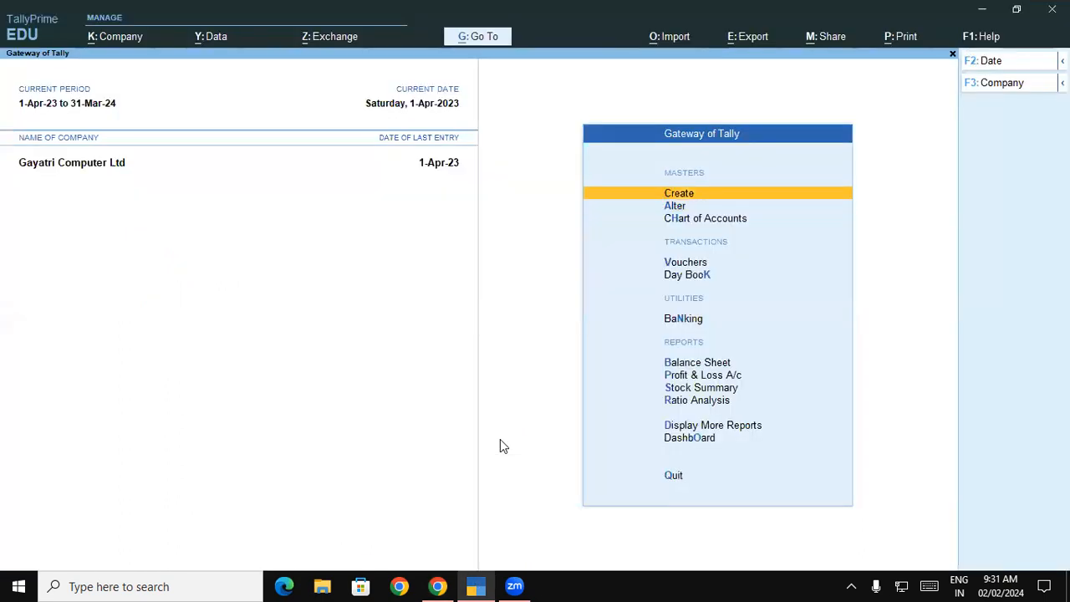
{"action": "key", "text": "Return"}
{"action": "key", "text": "Down"}
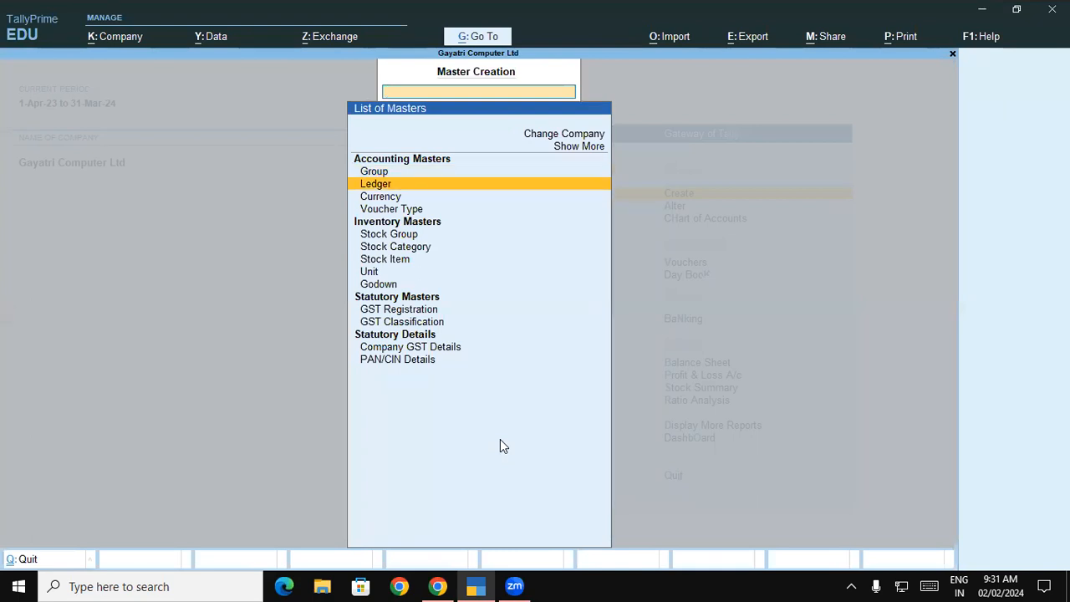
{"action": "key", "text": "Return"}
{"action": "key", "text": "ctrl+alt+v"}
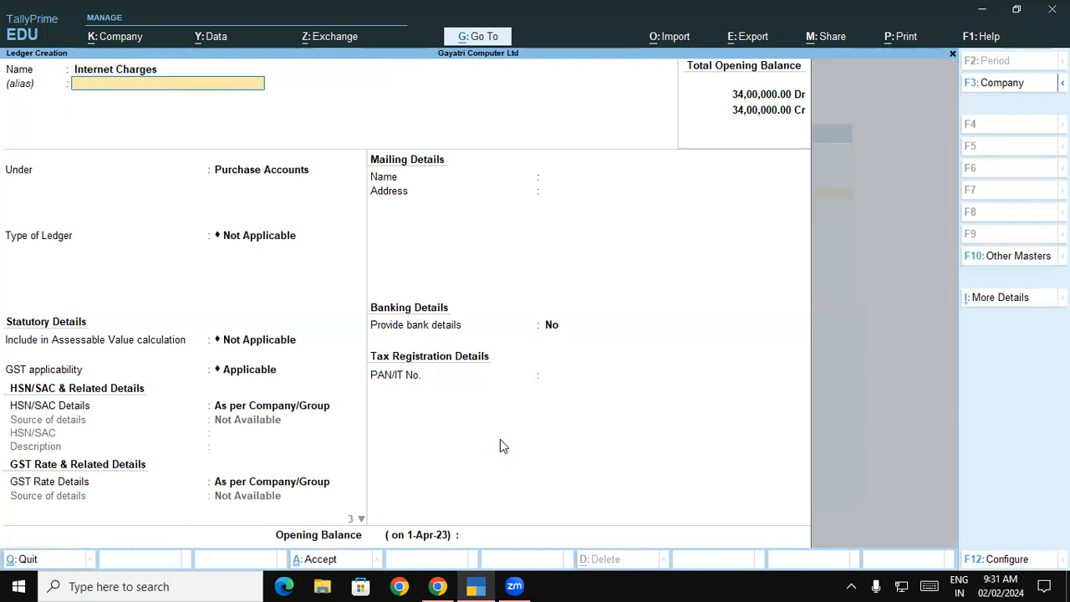
{"action": "key", "text": "Return"}
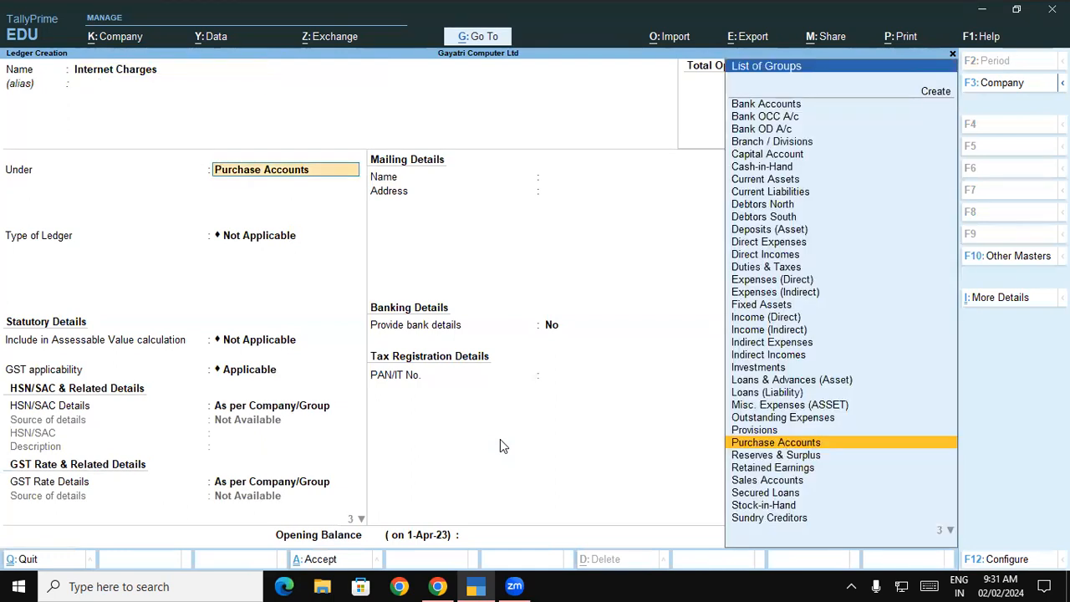
{"action": "type", "text": "In"}
{"action": "key", "text": "Down"}
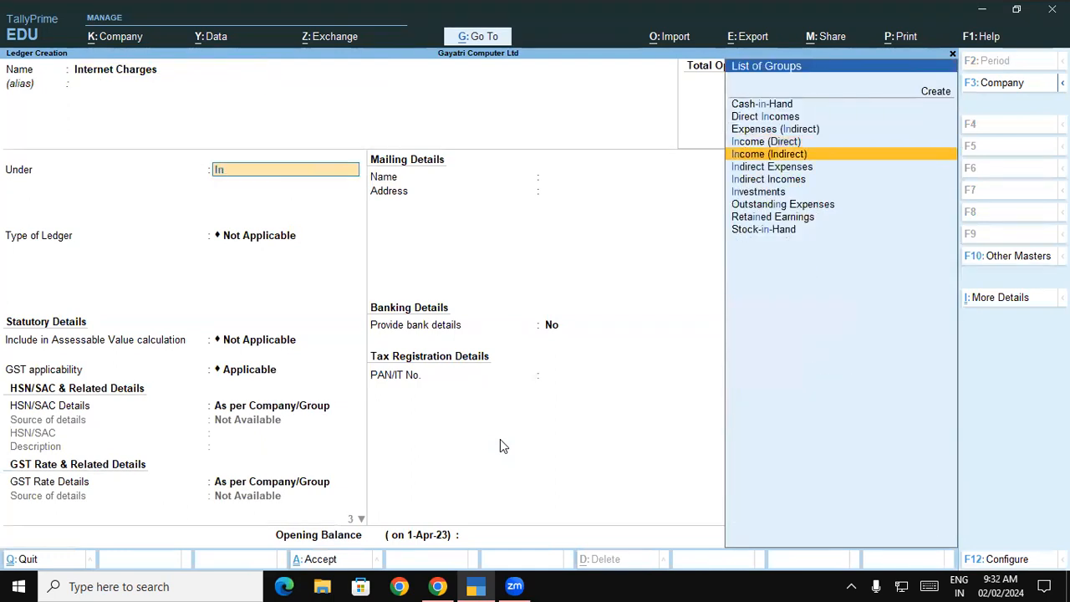
{"action": "key", "text": "Down"}
{"action": "key", "text": "Return"}
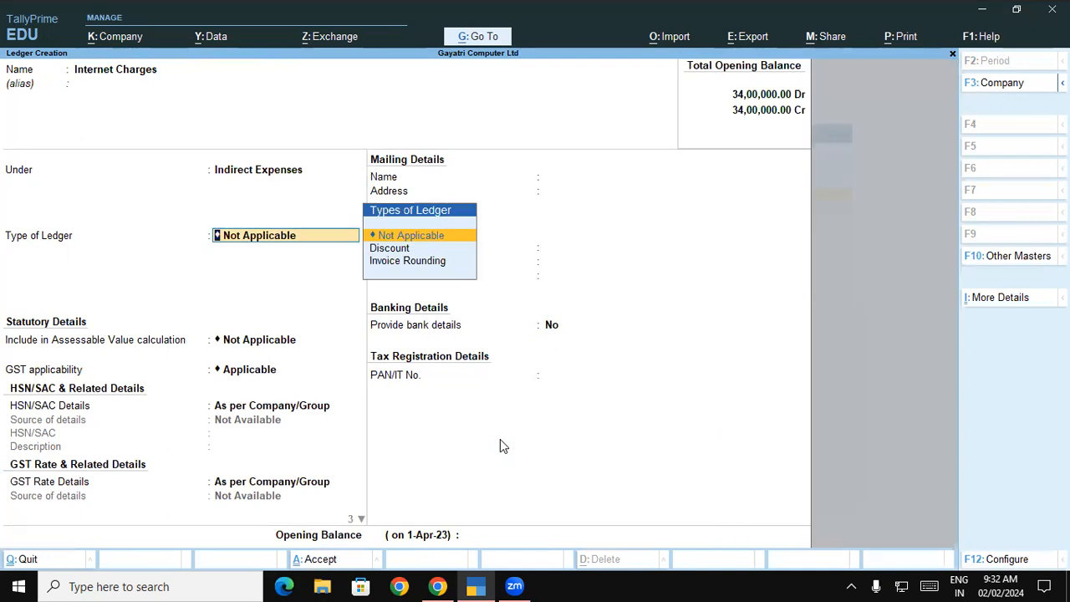
Make the ledger GST Applicable and enter SAC 998422 from the PDF
{"action": "key", "text": "Return"}
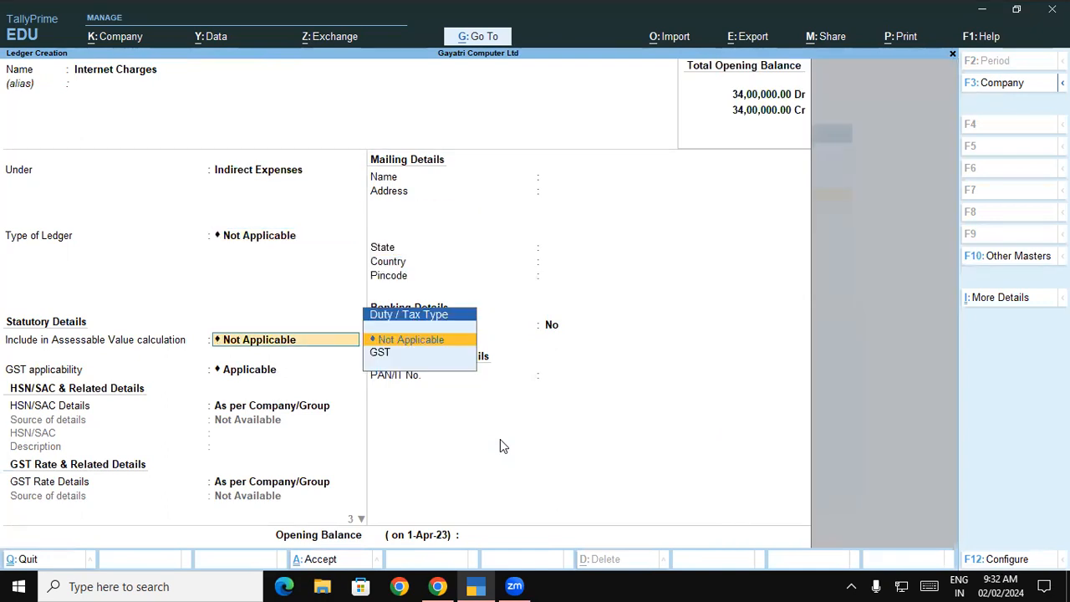
{"action": "key", "text": "Return"}
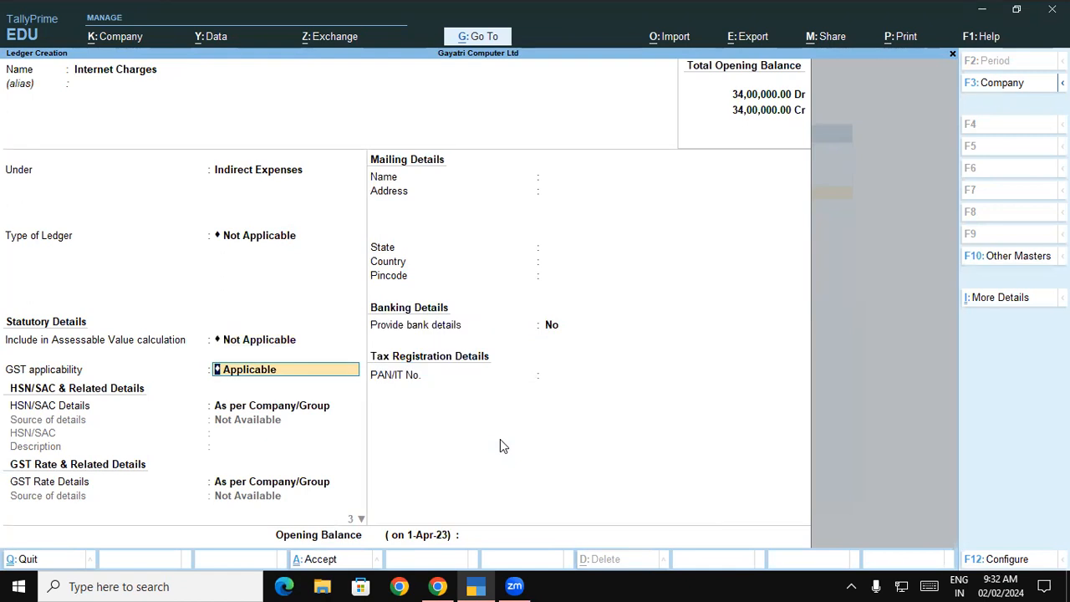
{"action": "key", "text": "Return"}
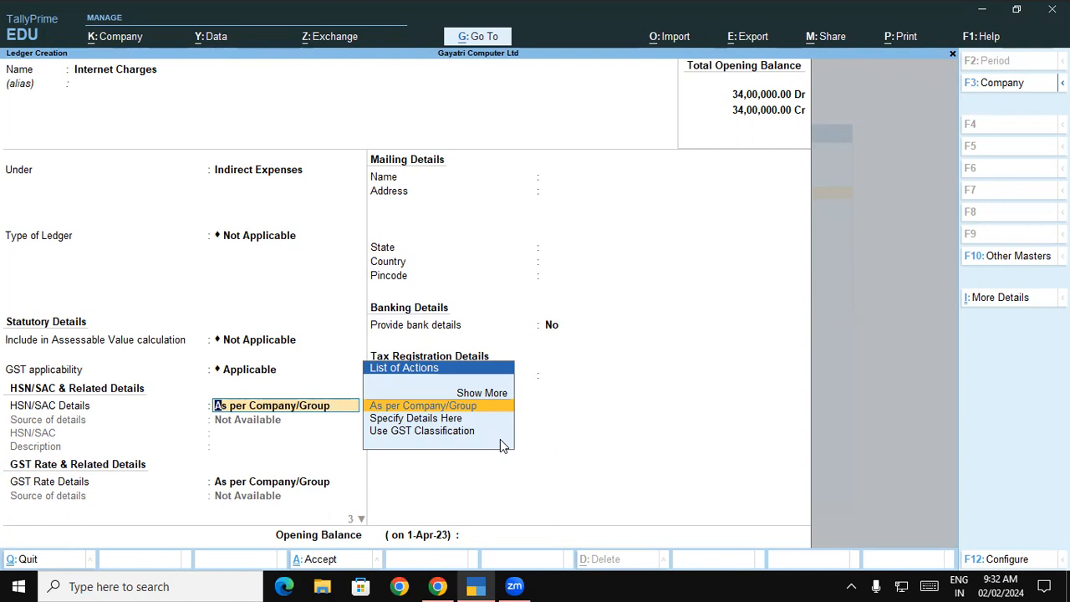
{"action": "key", "text": "Down"}
{"action": "key", "text": "Return"}
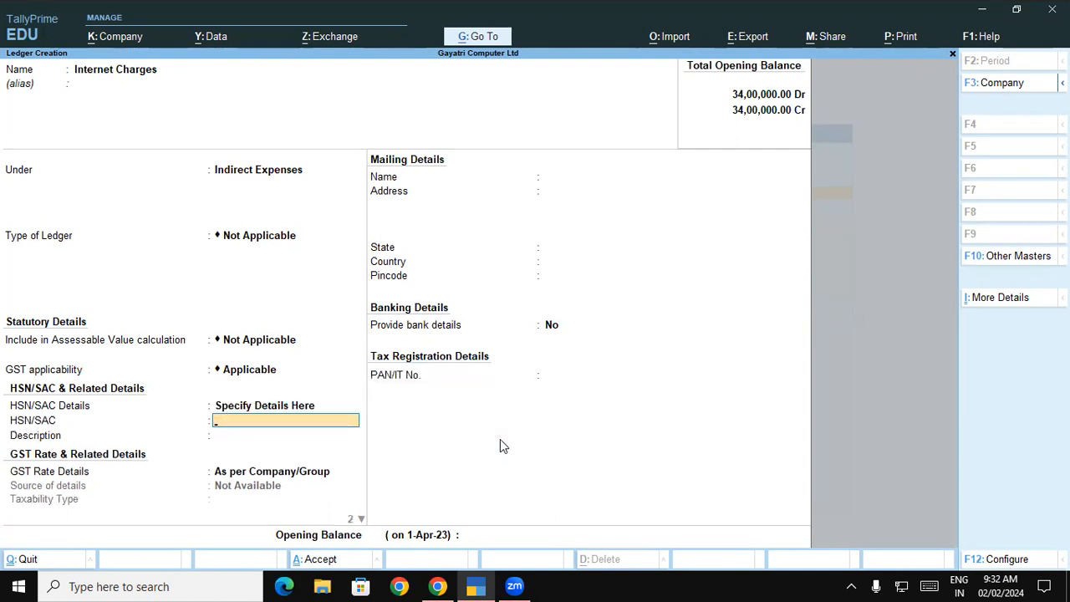
{"action": "key", "text": "alt+Tab"}
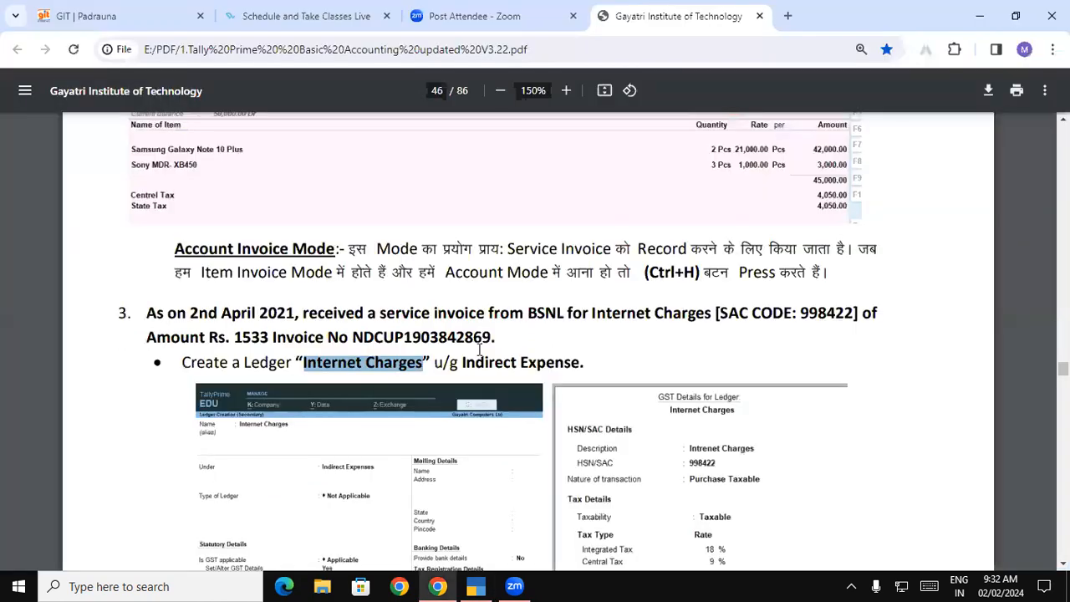
{"action": "left_click_drag", "start_coordinate": [717, 314], "coordinate": [855, 314]}
{"action": "key", "text": "alt+Tab"}
{"action": "type", "text": "998422"}
{"action": "key", "text": "Return"}
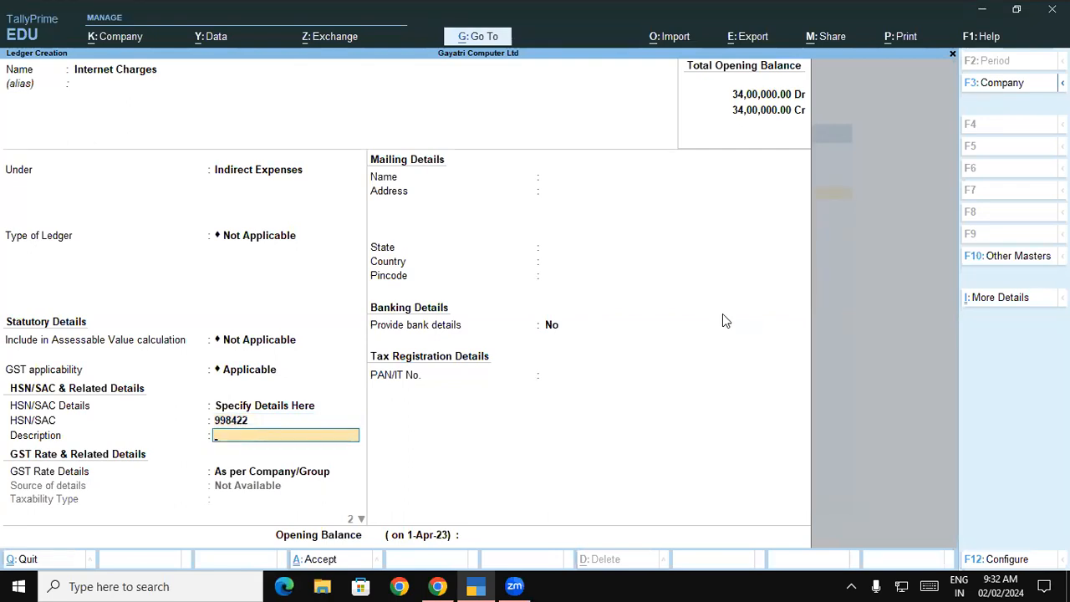
Set description Internet Charges, Taxable at 18% for Services, and save the ledger
{"action": "type", "text": "Internet Charges"}
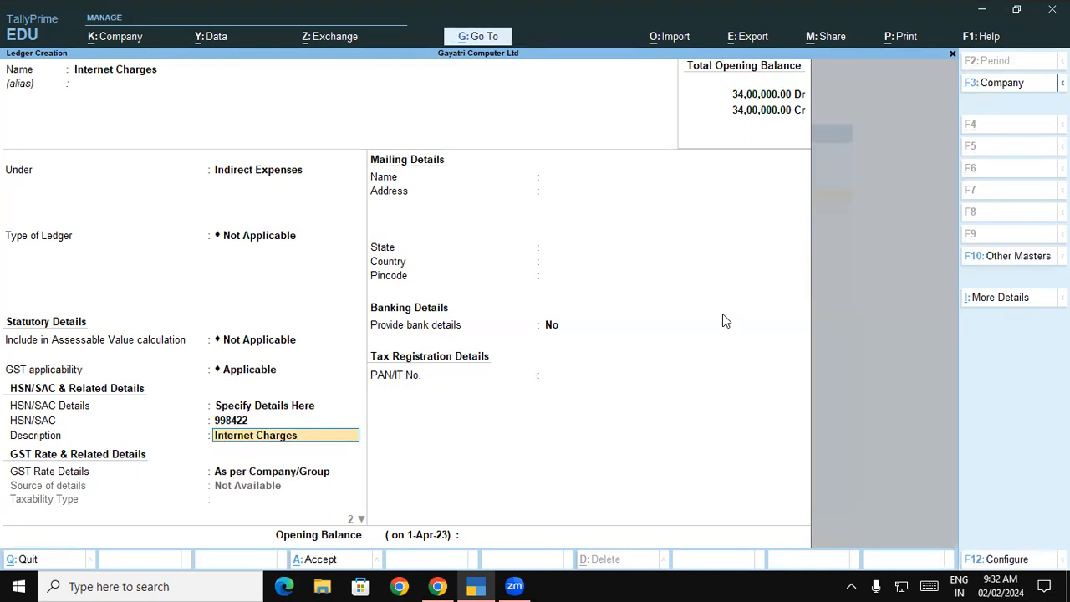
{"action": "key", "text": "Return"}
{"action": "key", "text": "Down"}
{"action": "key", "text": "Return"}
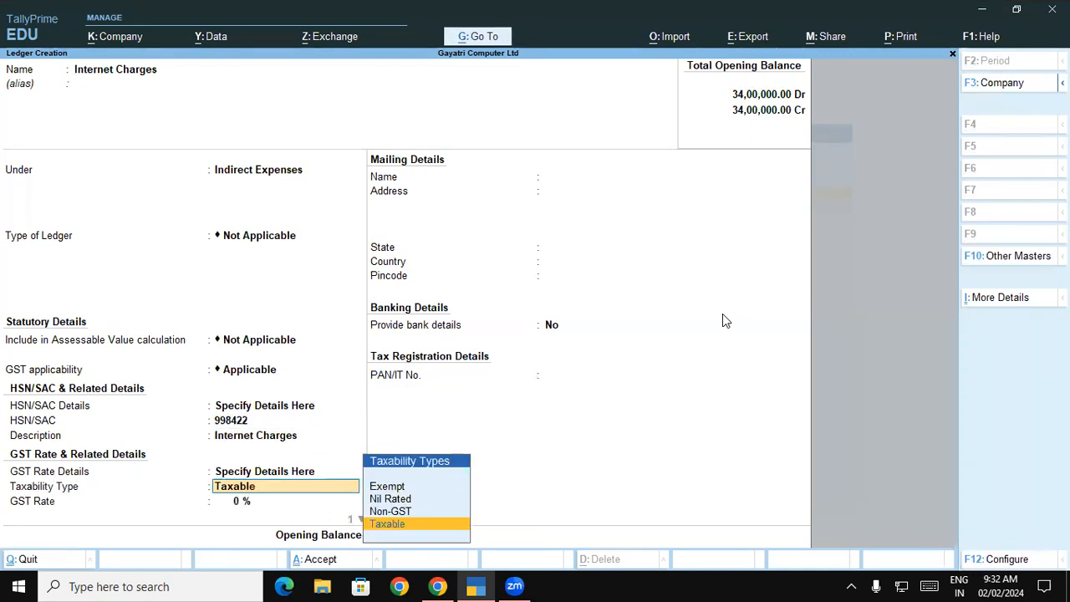
{"action": "key", "text": "Return"}
{"action": "type", "text": "18"}
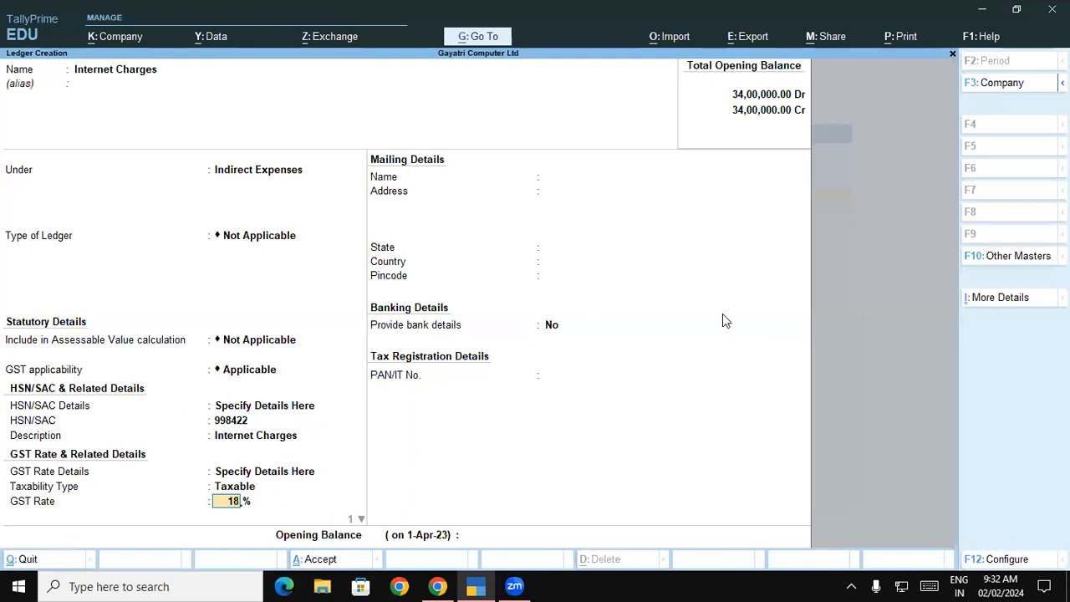
{"action": "key", "text": "Return"}
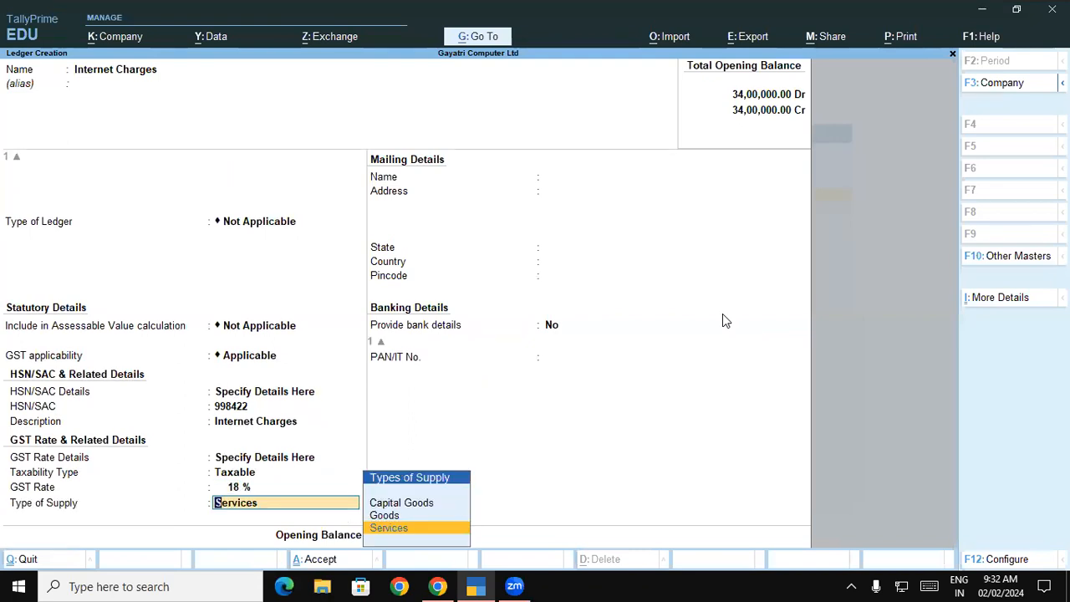
{"action": "key", "text": "Return"}
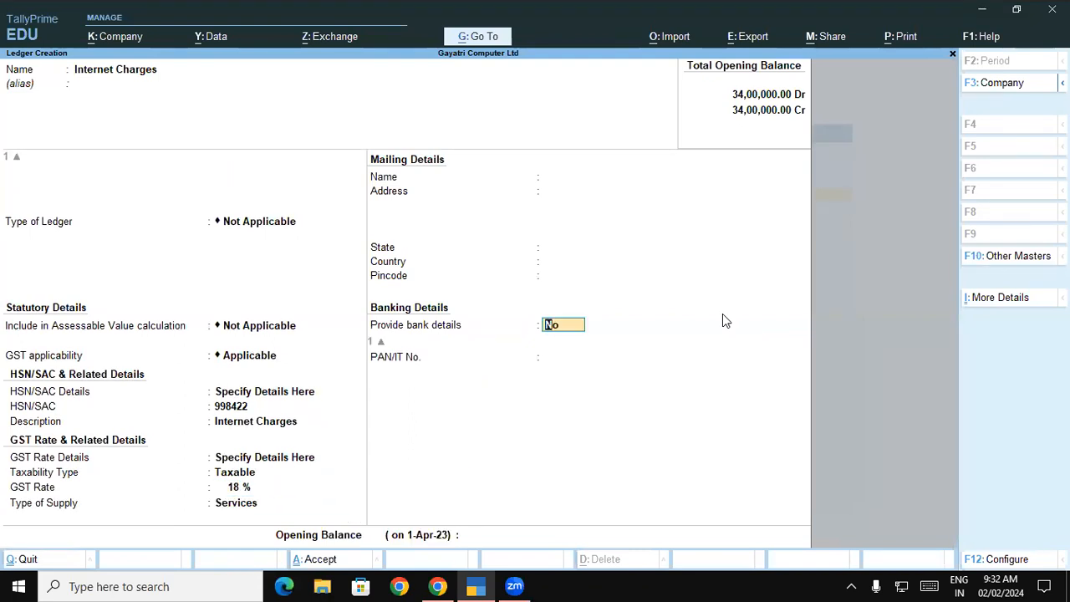
{"action": "key", "text": "Return"}
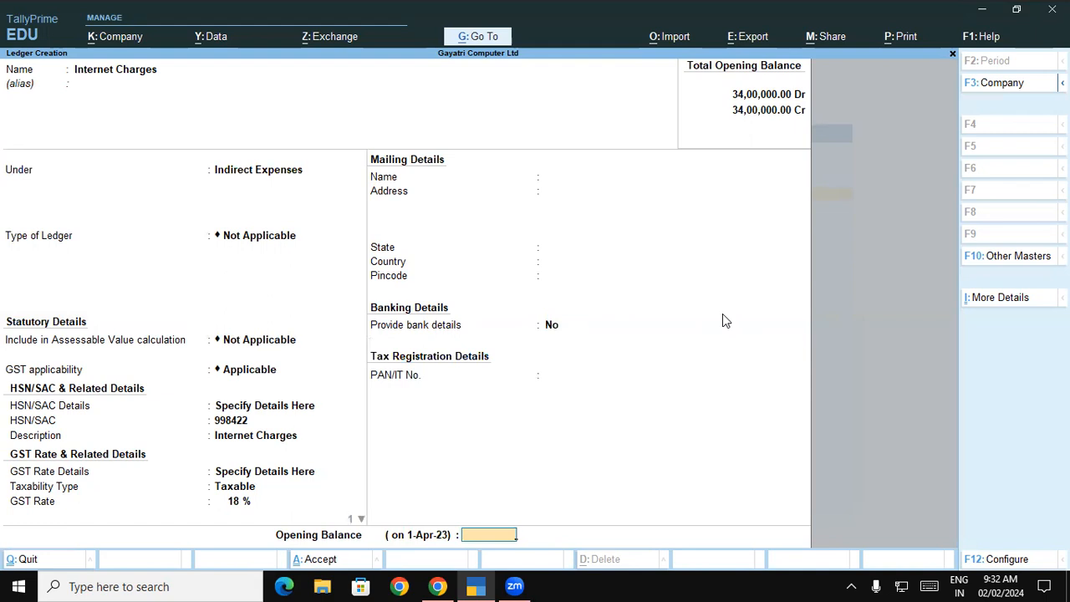
{"action": "key", "text": "Return"}
{"action": "key", "text": "Return"}
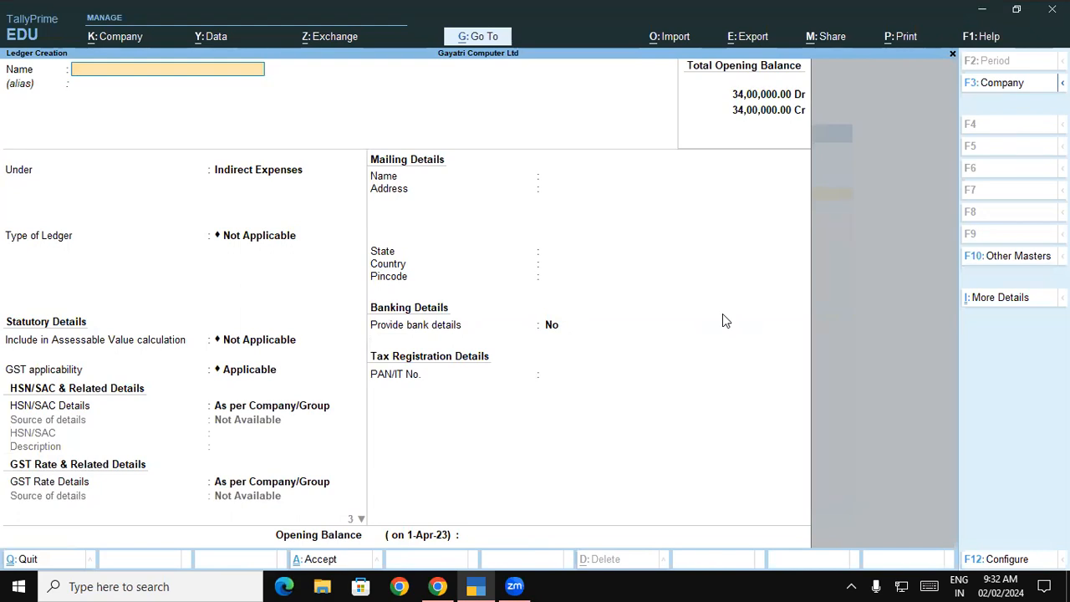
Open a new Purchase voucher and paste the BSNL invoice number from the PDF as Supplier Invoice No
{"action": "key", "text": "Escape"}
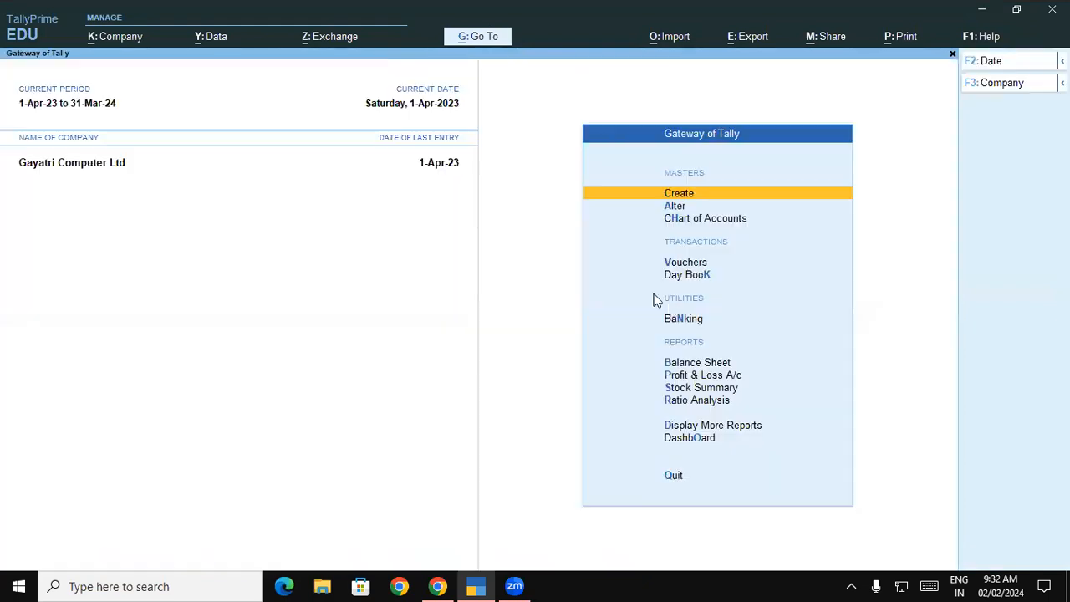
{"action": "left_click", "coordinate": [684, 264]}
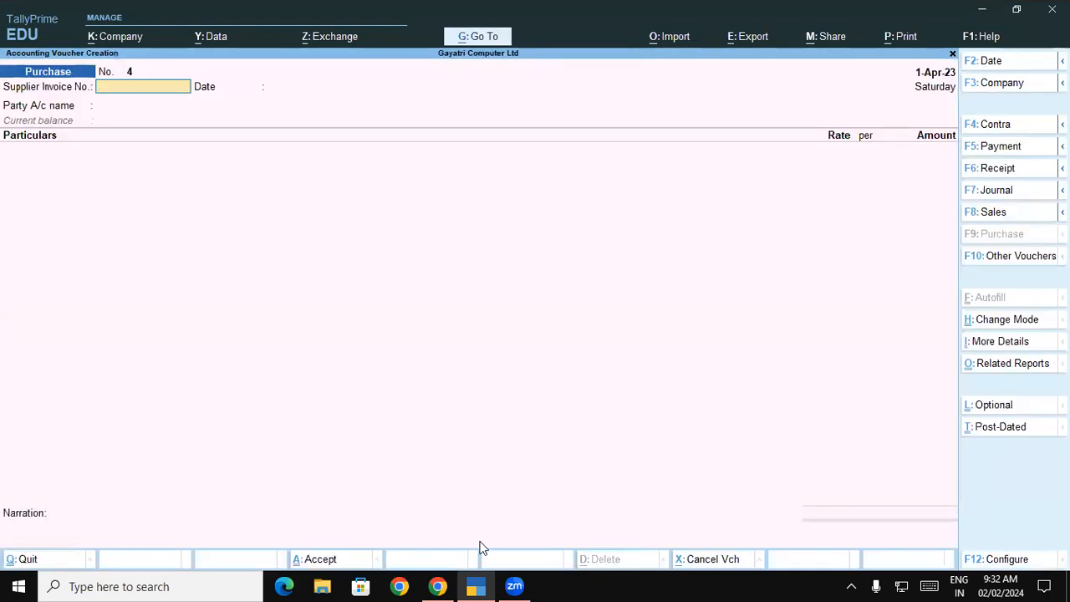
{"action": "key", "text": "alt+Tab"}
{"action": "double_click", "coordinate": [469, 338]}
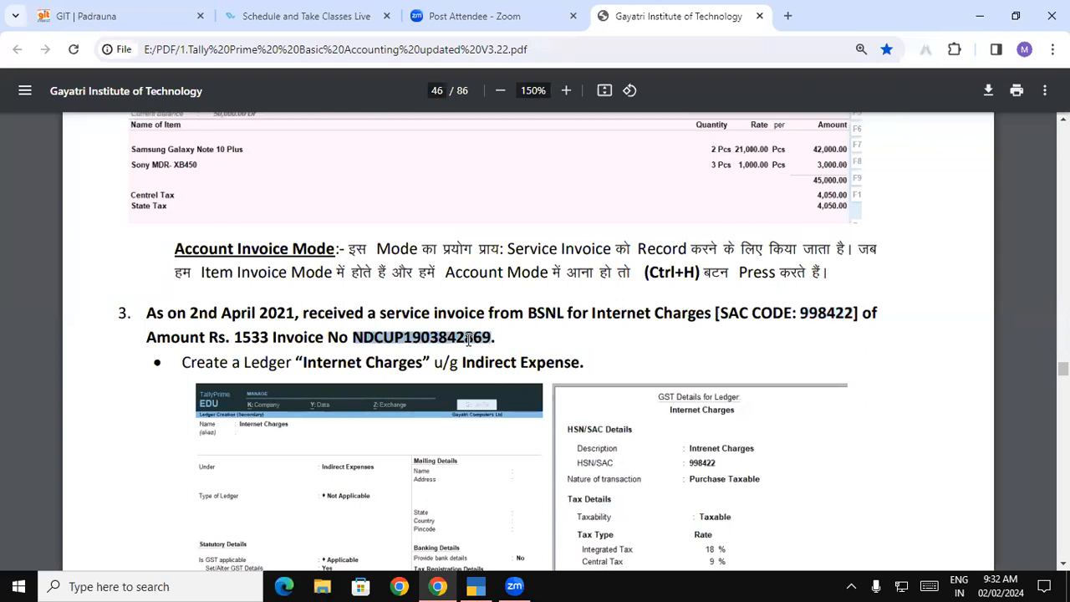
{"action": "key", "text": "alt+Tab"}
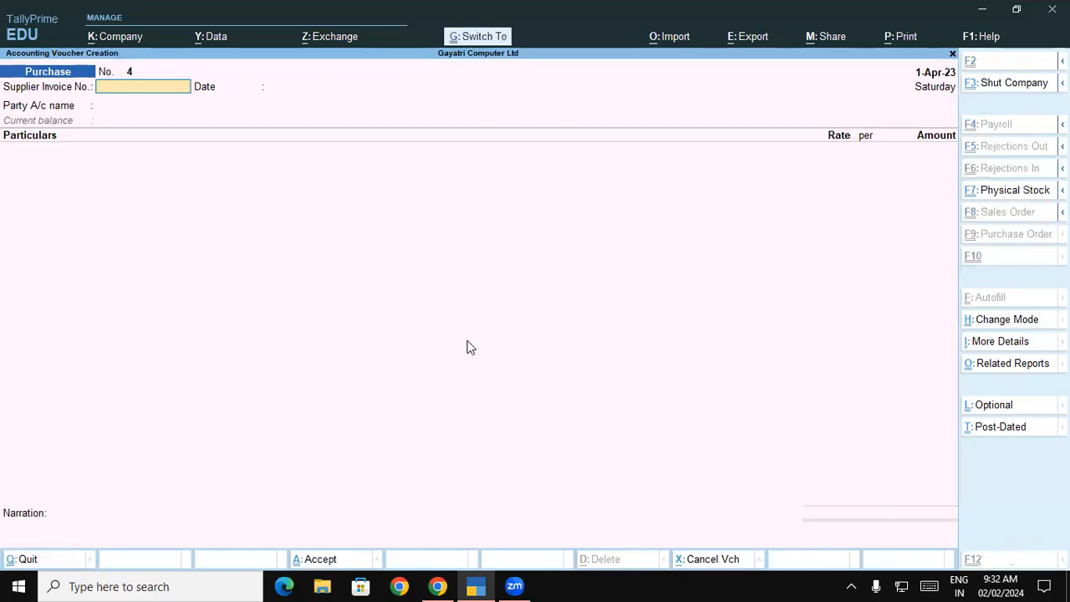
{"action": "key", "text": "ctrl+v"}
{"action": "key", "text": "Return"}
{"action": "key", "text": "Return"}
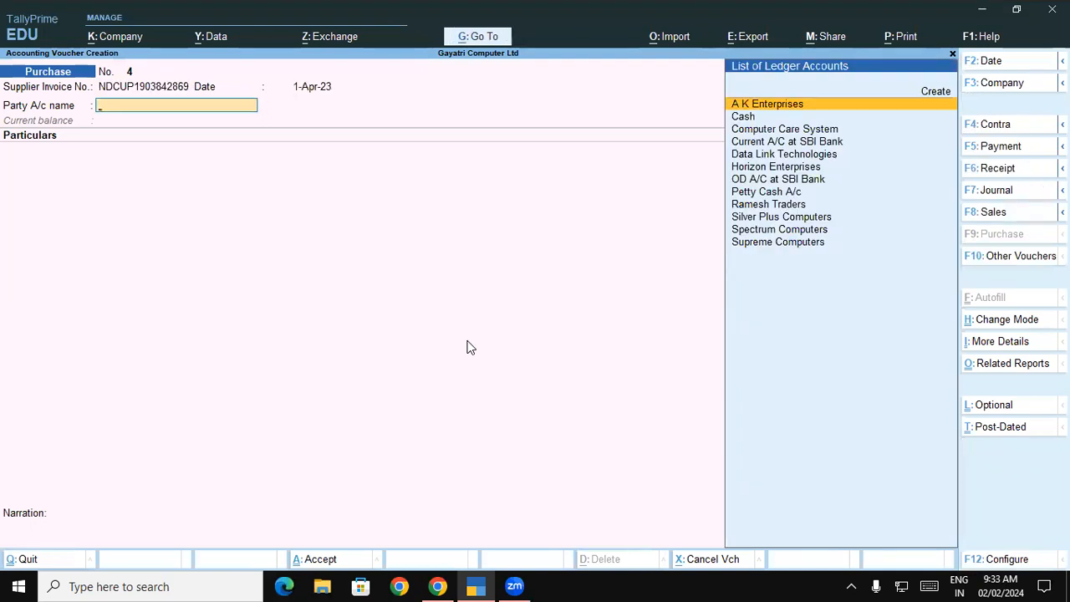
Copy the supplier name BSNL from the PDF
{"action": "key", "text": "alt"}
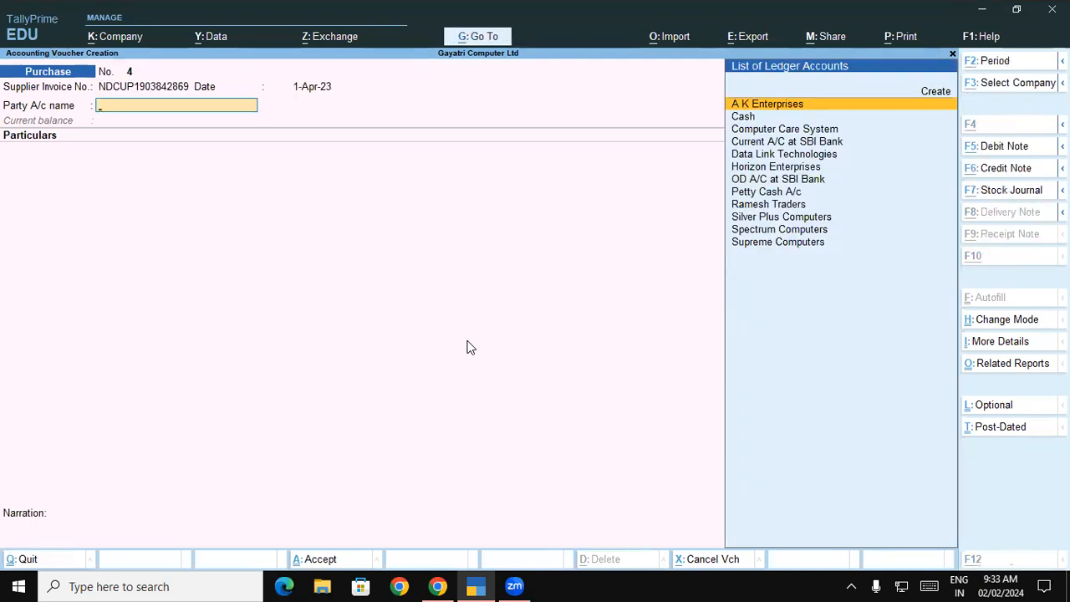
{"action": "key", "text": "alt+Tab"}
{"action": "left_click_drag", "start_coordinate": [528, 313], "coordinate": [565, 313]}
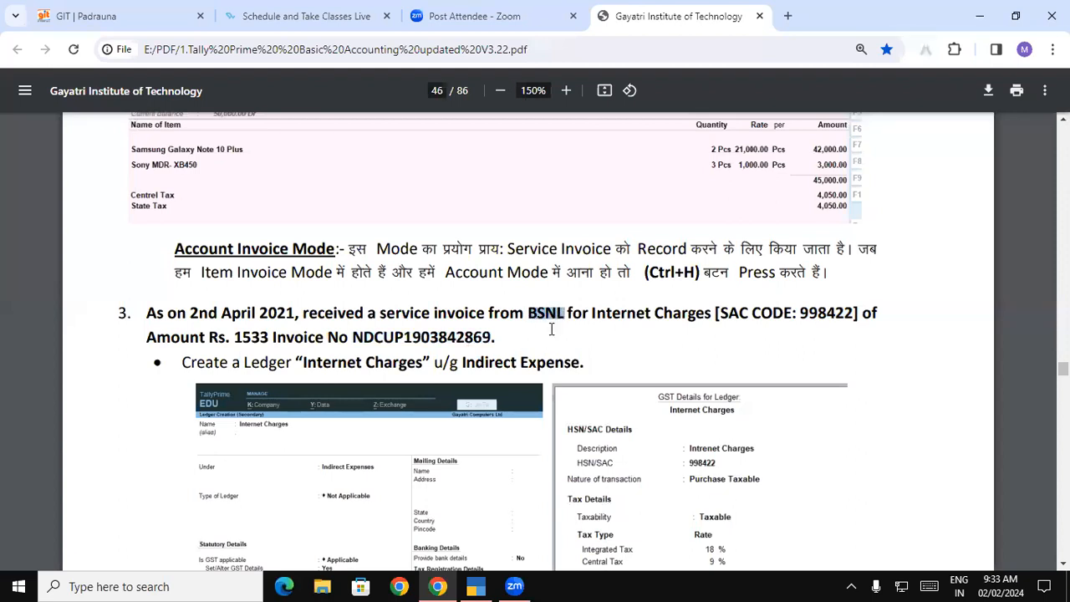
{"action": "key", "text": "alt+Tab"}
Create a party ledger named BSNL under Sundry Creditors
{"action": "key", "text": "alt+c"}
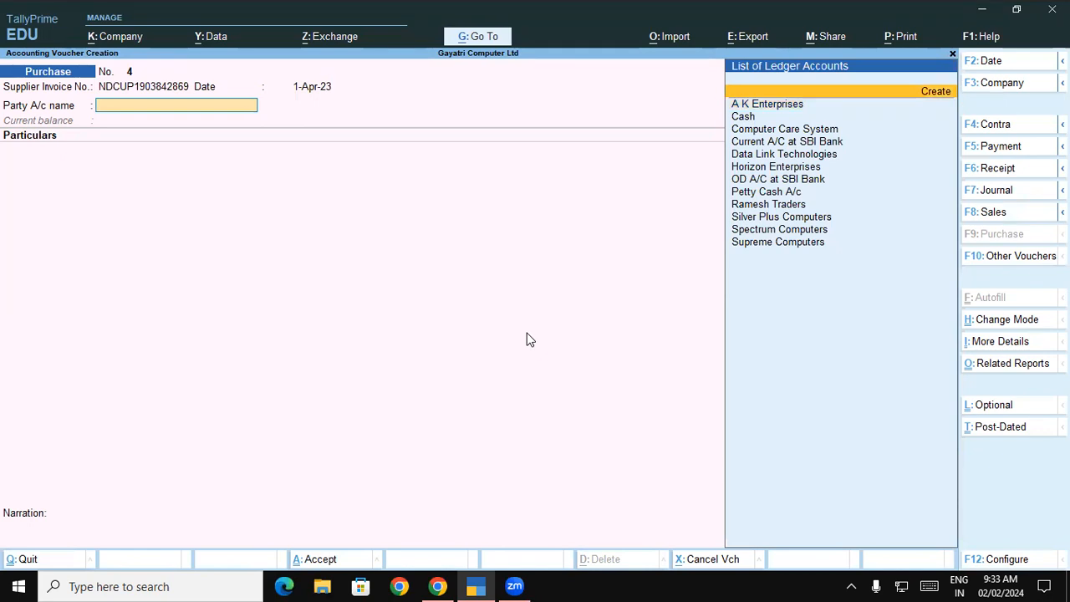
{"action": "type", "text": "BSNL"}
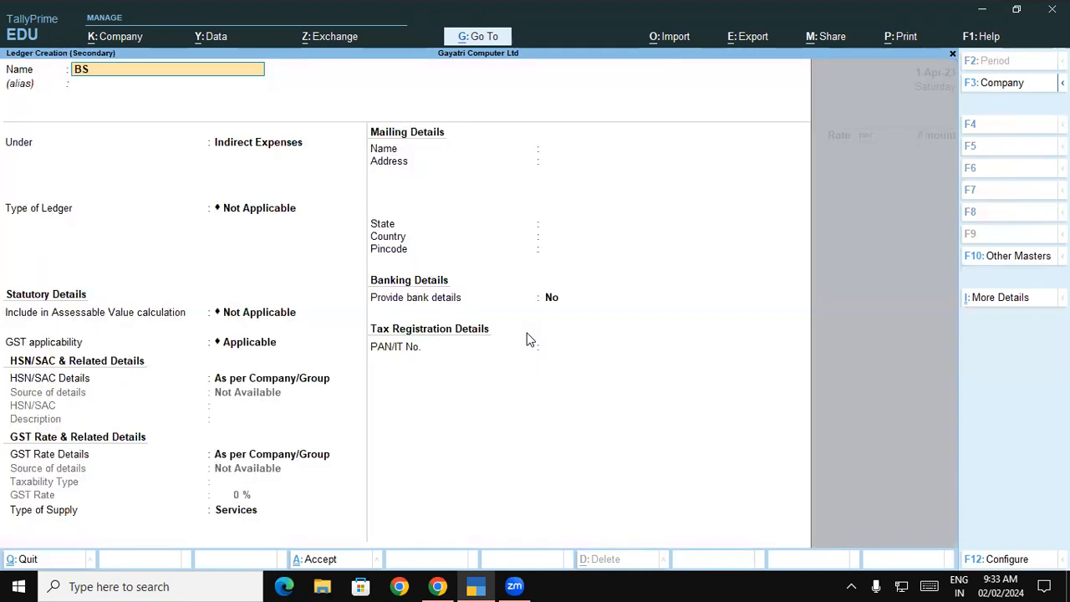
{"action": "key", "text": "Return"}
{"action": "key", "text": "Return"}
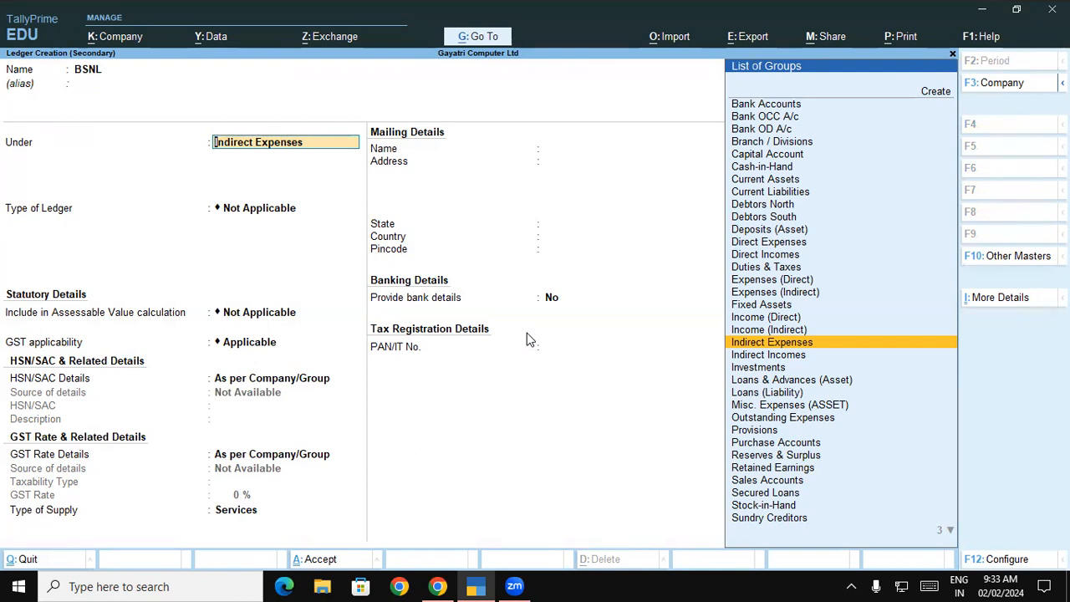
{"action": "type", "text": "Sun"}
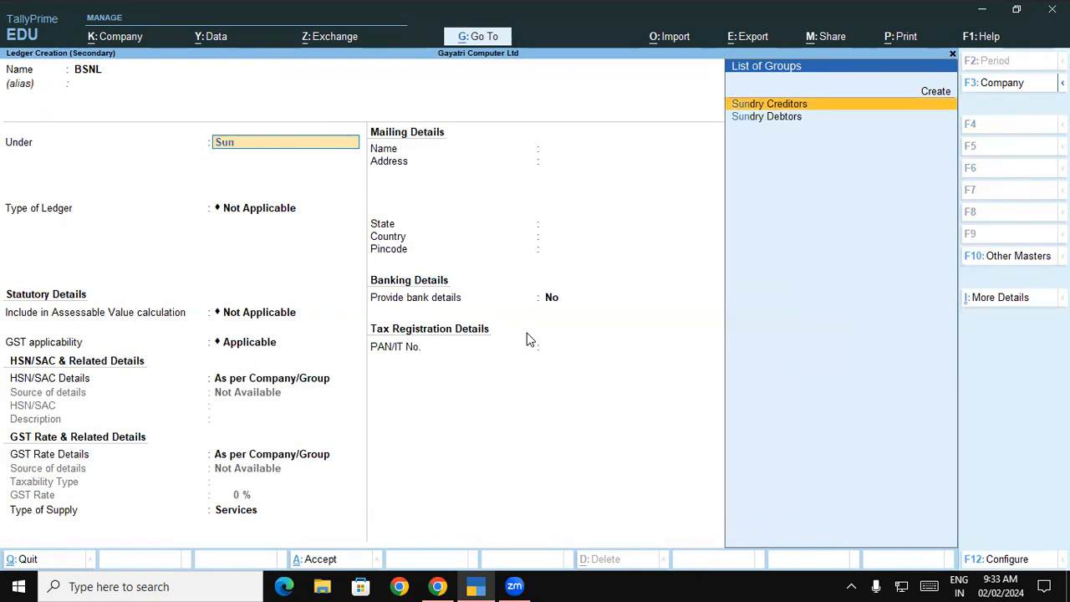
{"action": "key", "text": "Return"}
{"action": "key", "text": "Return"}
{"action": "key", "text": "Return"}
{"action": "key", "text": "Return"}
{"action": "key", "text": "Return"}
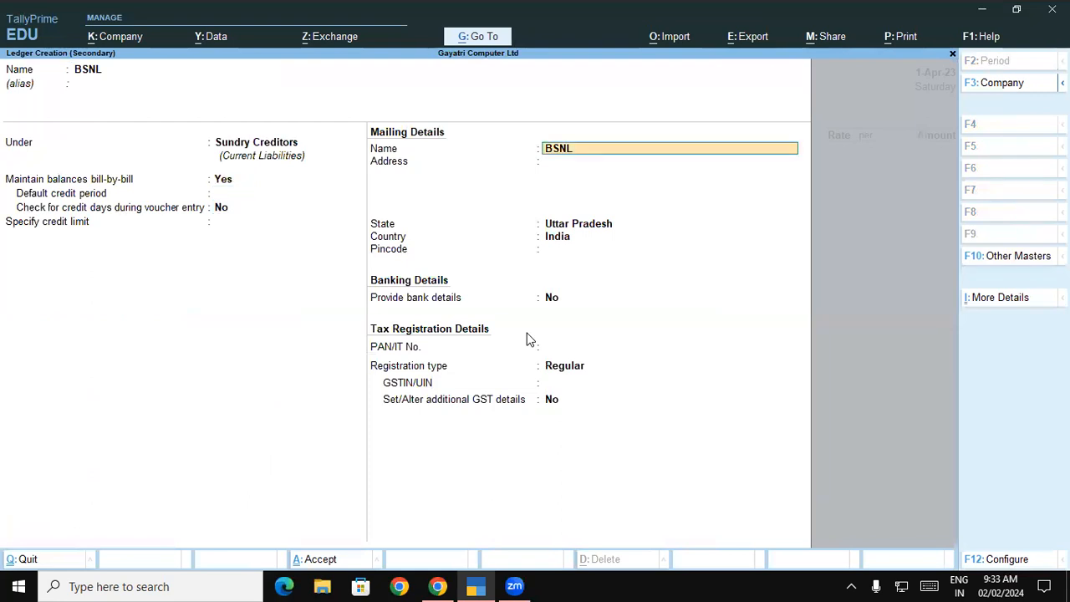
{"action": "key", "text": "Return"}
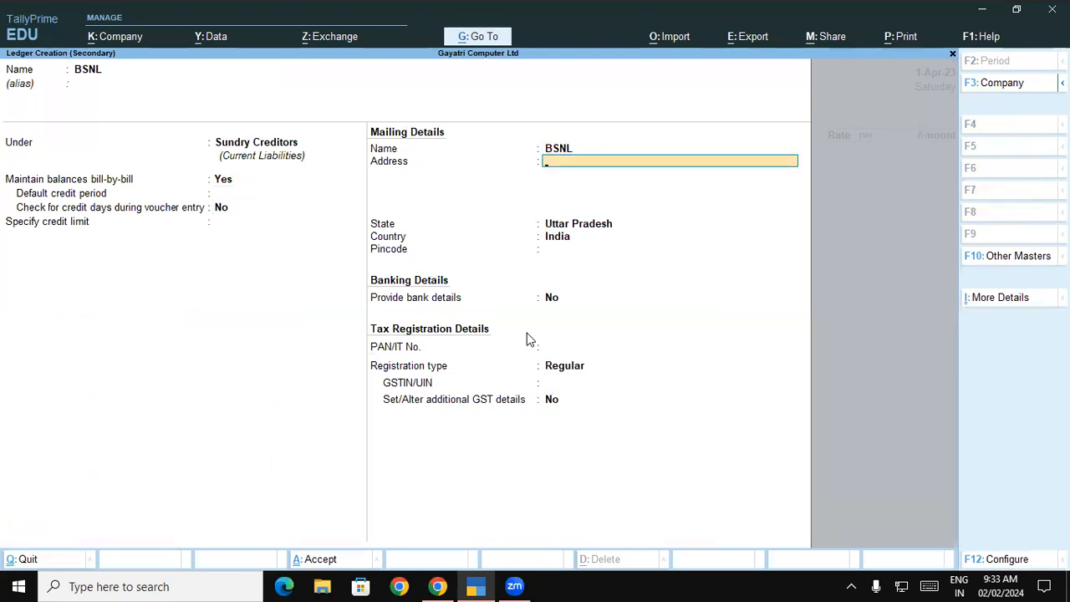
{"action": "key", "text": "Return"}
{"action": "key", "text": "Return"}
{"action": "key", "text": "Return"}
{"action": "key", "text": "Return"}
{"action": "key", "text": "Return"}
{"action": "key", "text": "Return"}
{"action": "key", "text": "Return"}
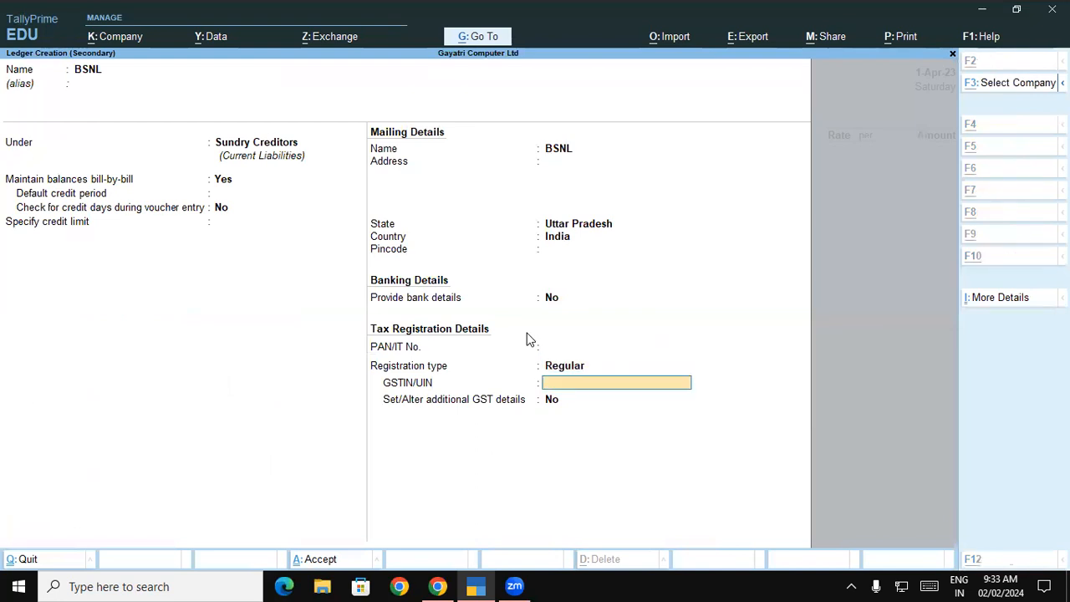
Paste BSNL's GSTIN from the PDF, save the ledger and accept receipt details
{"action": "key", "text": "alt+Tab"}
{"action": "scroll", "coordinate": [624, 389], "scroll_direction": "down", "scroll_amount": 1}
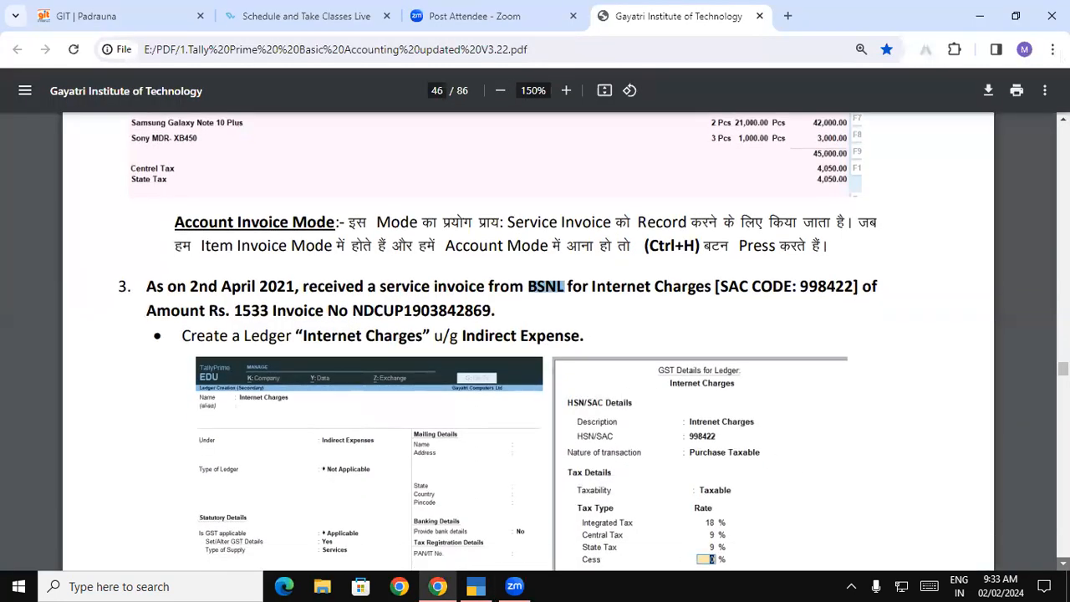
{"action": "scroll", "coordinate": [669, 314], "scroll_direction": "down", "scroll_amount": 4}
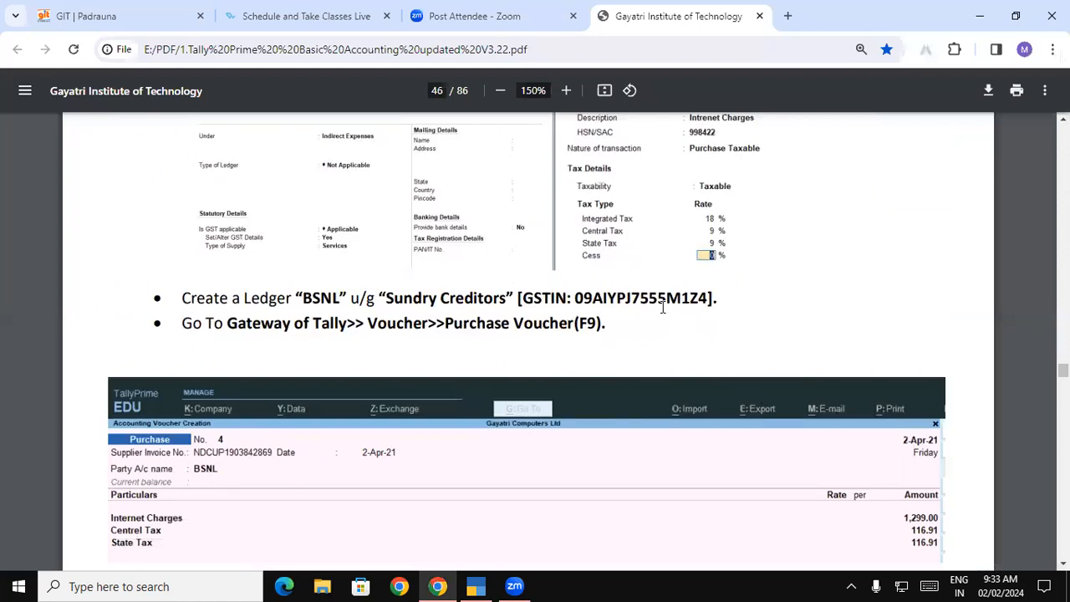
{"action": "double_click", "coordinate": [660, 301]}
{"action": "key", "text": "ctrl+c"}
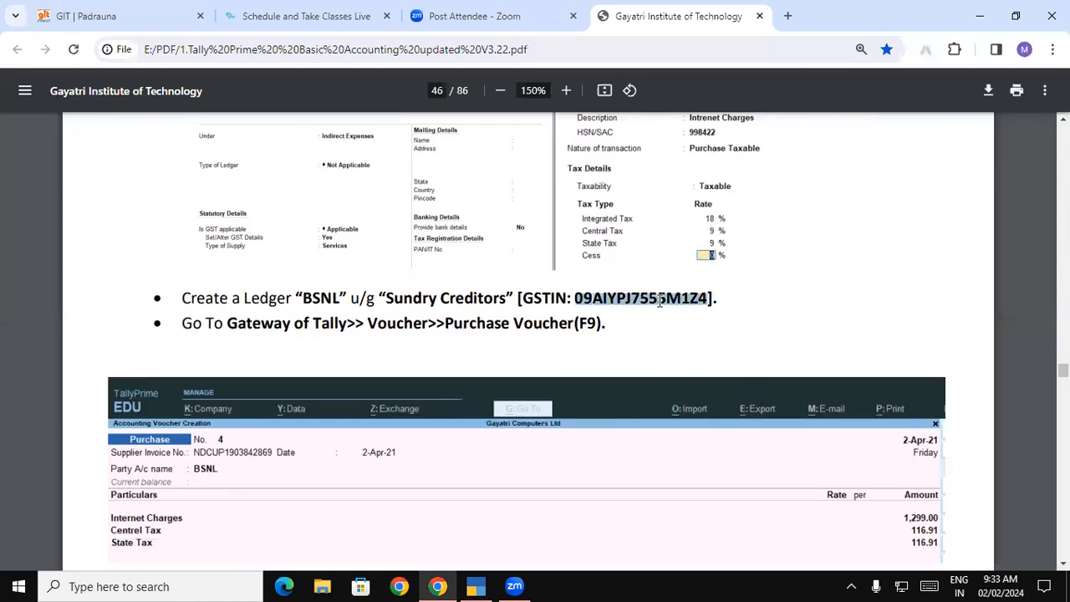
{"action": "key", "text": "alt+Tab"}
{"action": "key", "text": "ctrl+v"}
{"action": "key", "text": "Return"}
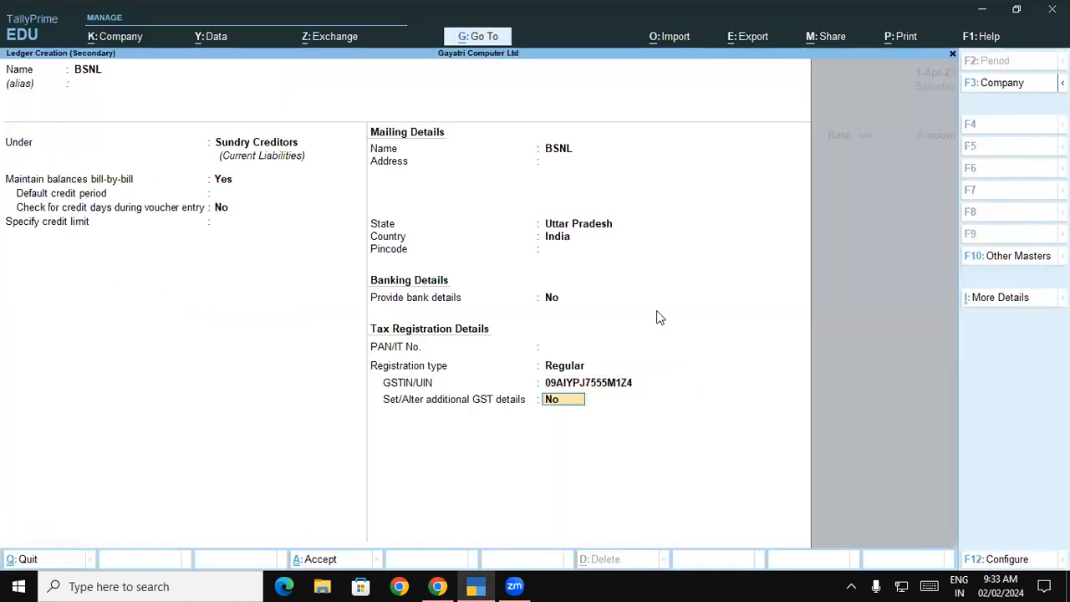
{"action": "key", "text": "Return"}
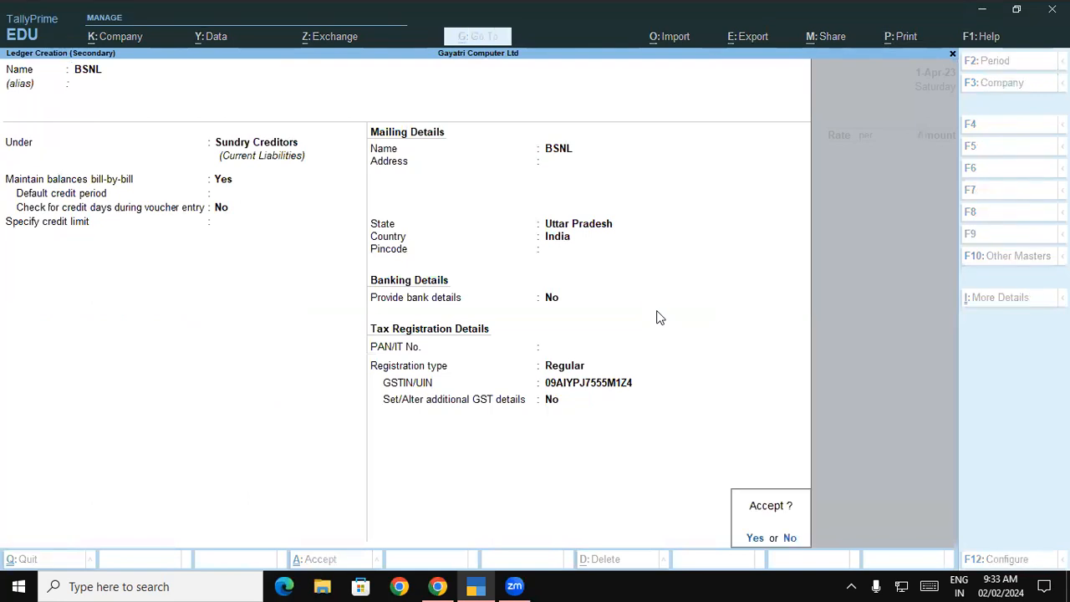
{"action": "key", "text": "Return"}
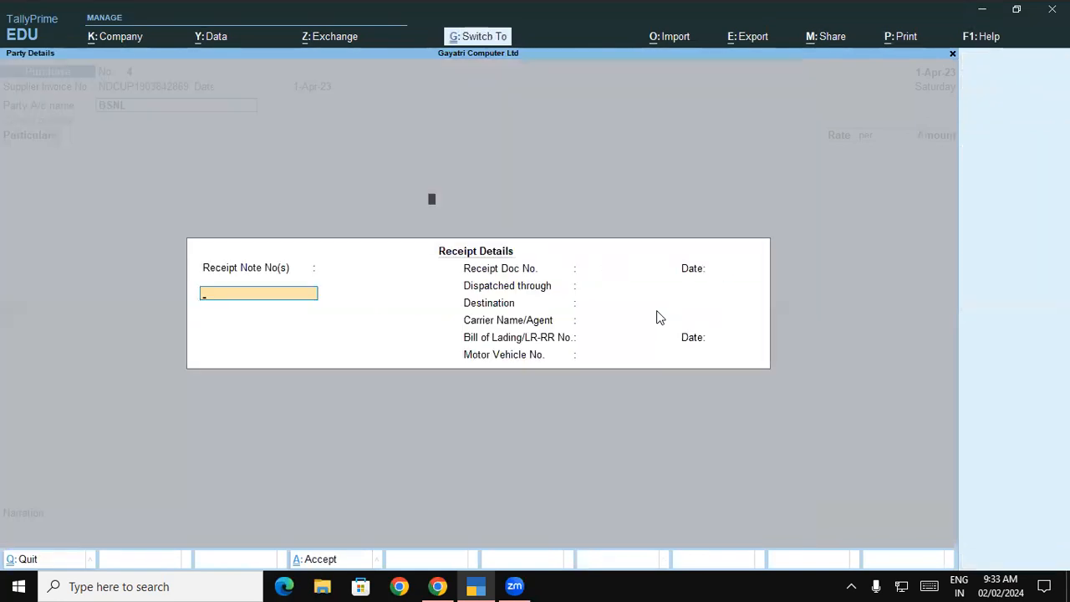
{"action": "key", "text": "ctrl+a"}
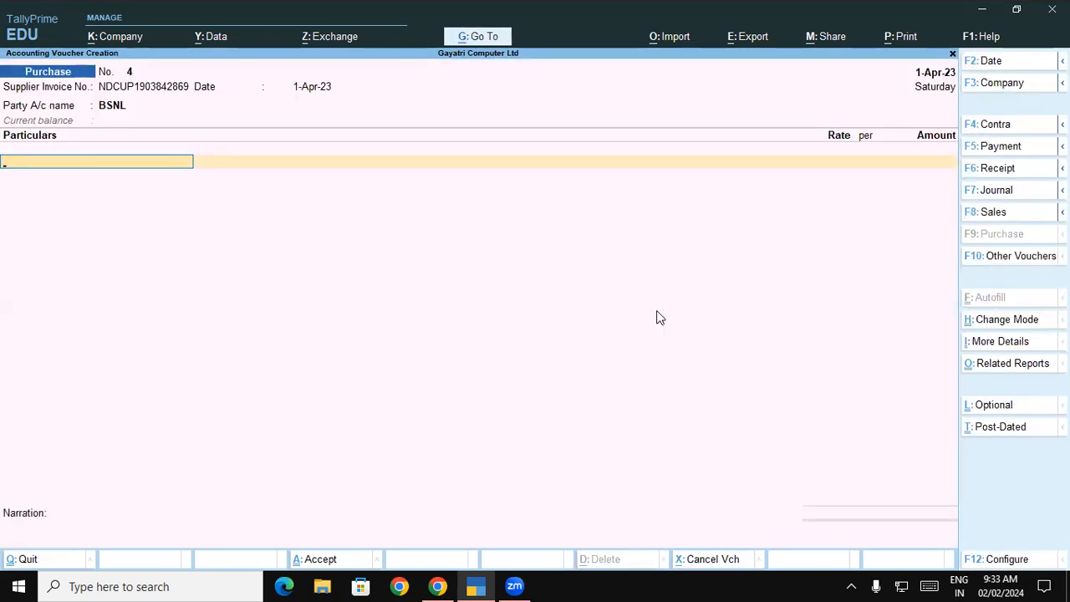
Add Internet Charges with a GST-inclusive 1,533, yielding a 1,299.15 line
{"action": "type", "text": "In"}
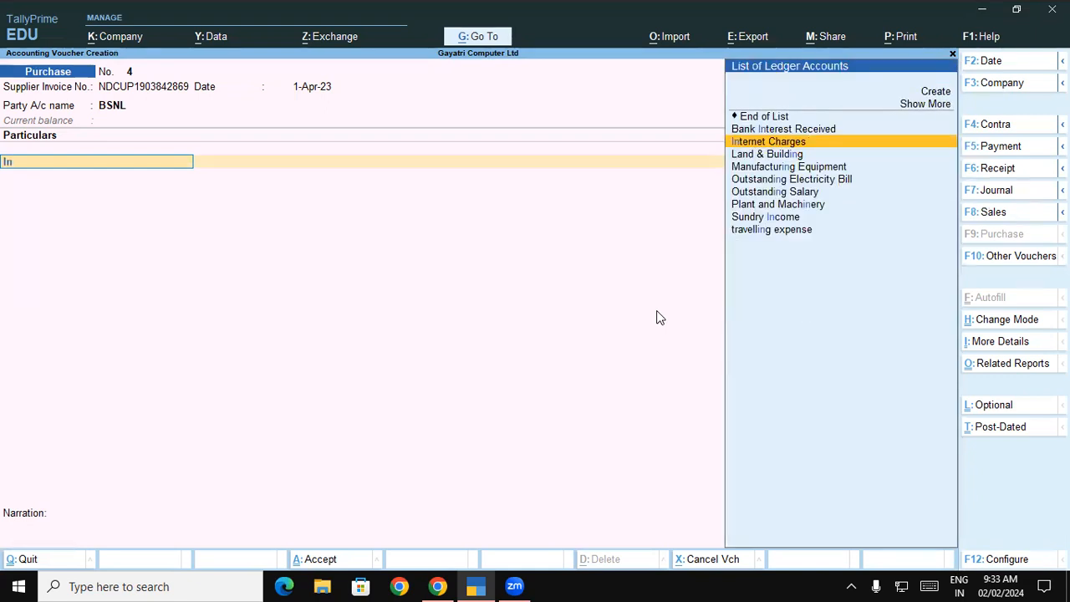
{"action": "key", "text": "Return"}
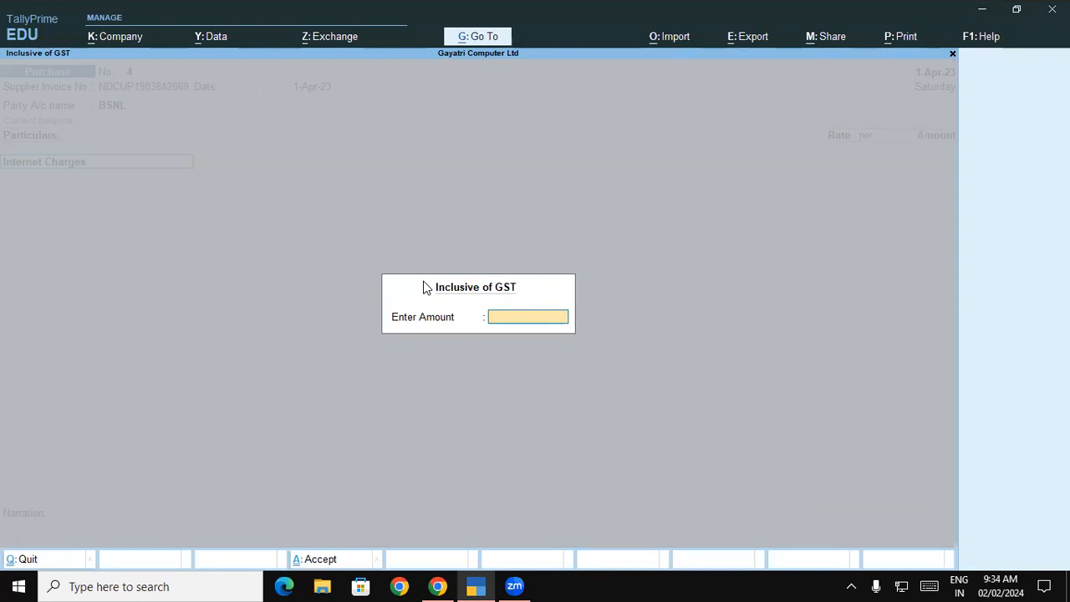
{"action": "type", "text": "1533"}
{"action": "key", "text": "Return"}
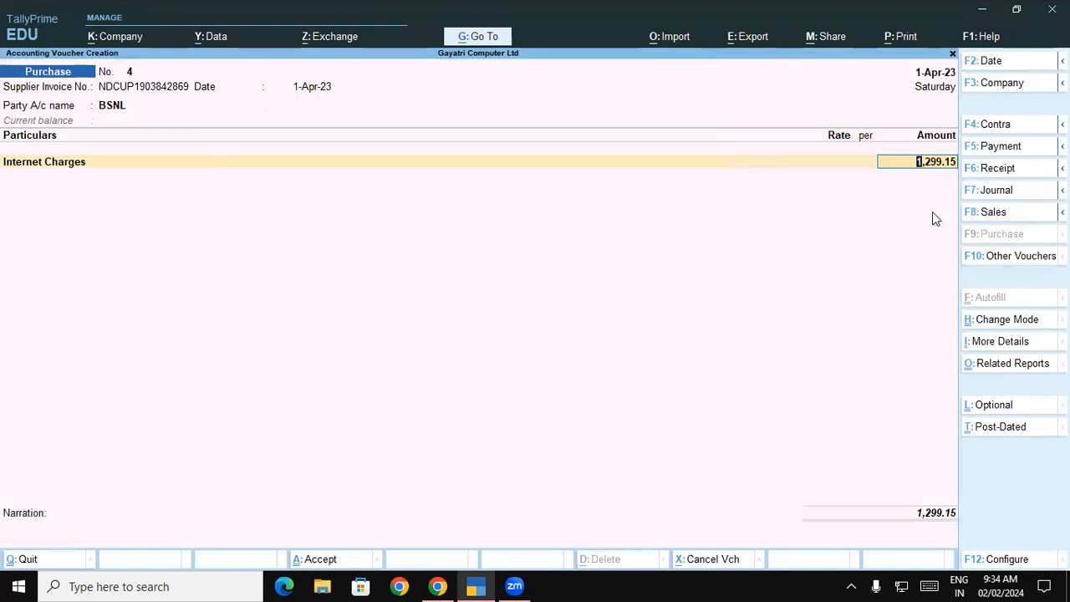
{"action": "key", "text": "BackSpace"}
{"action": "key", "text": "Return"}
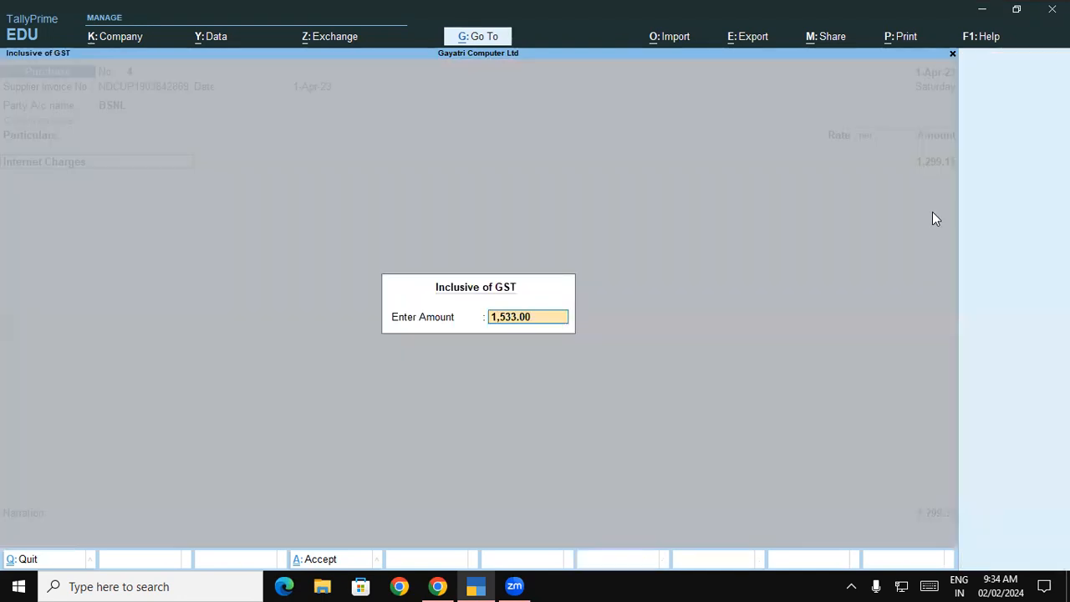
{"action": "key", "text": "Return"}
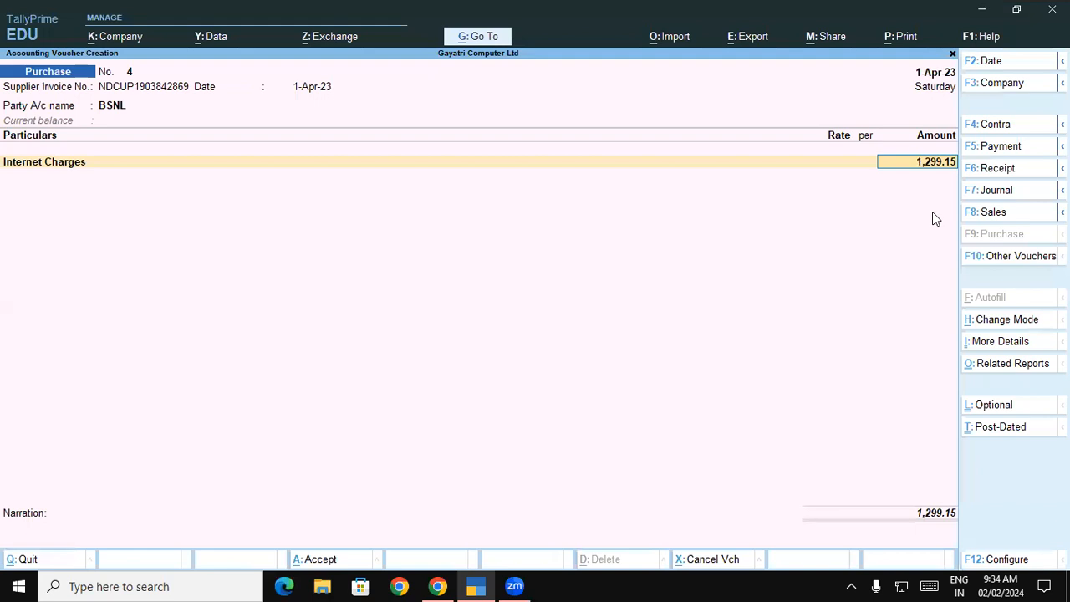
{"action": "key", "text": "Return"}
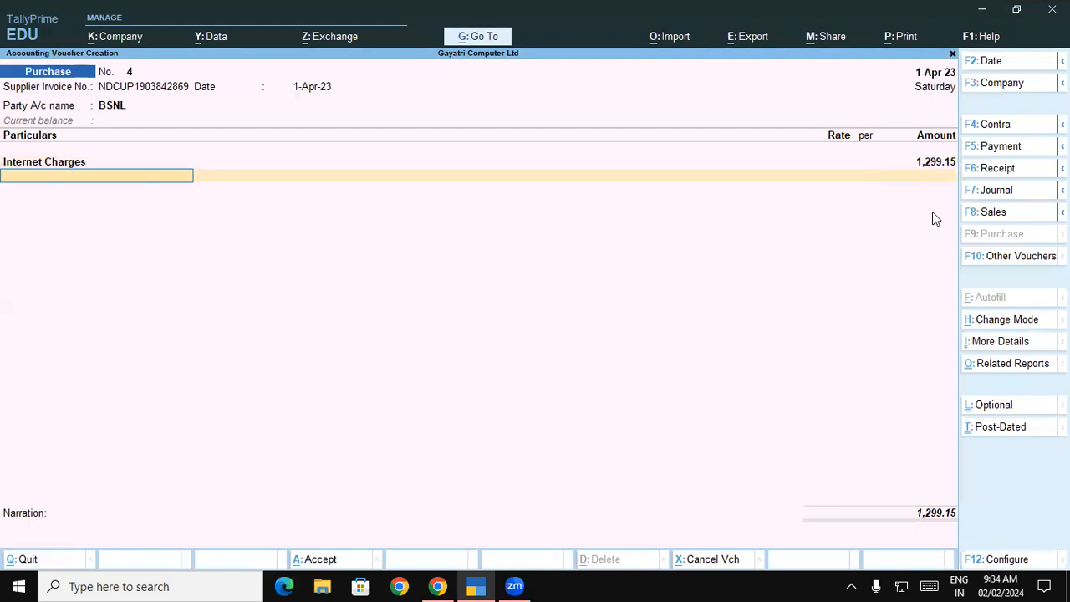
Add Central Tax and State Tax lines of 116.92 each
{"action": "type", "text": "Ce"}
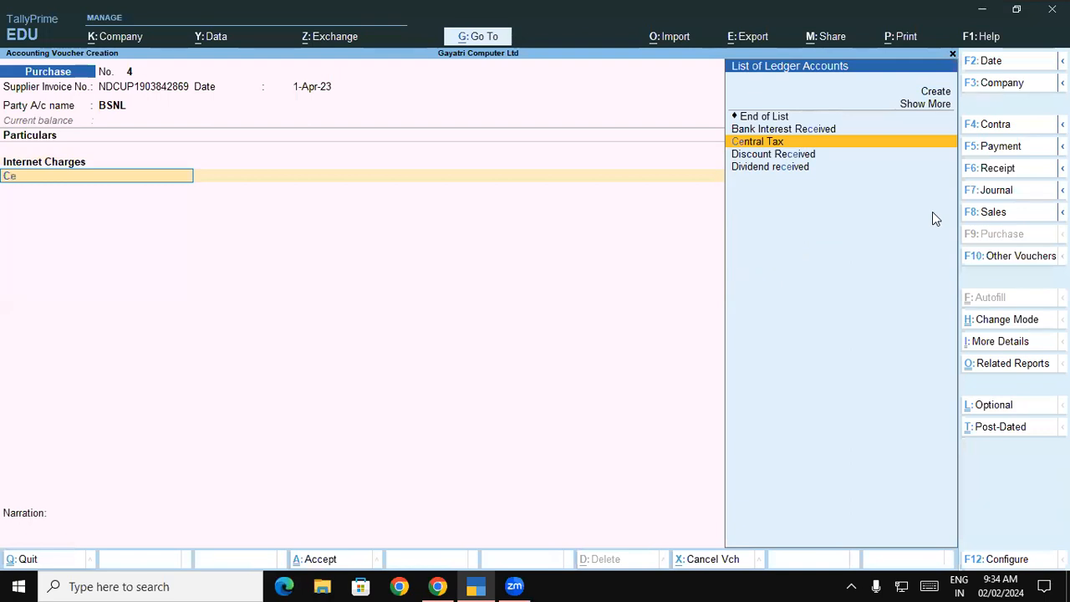
{"action": "key", "text": "Return"}
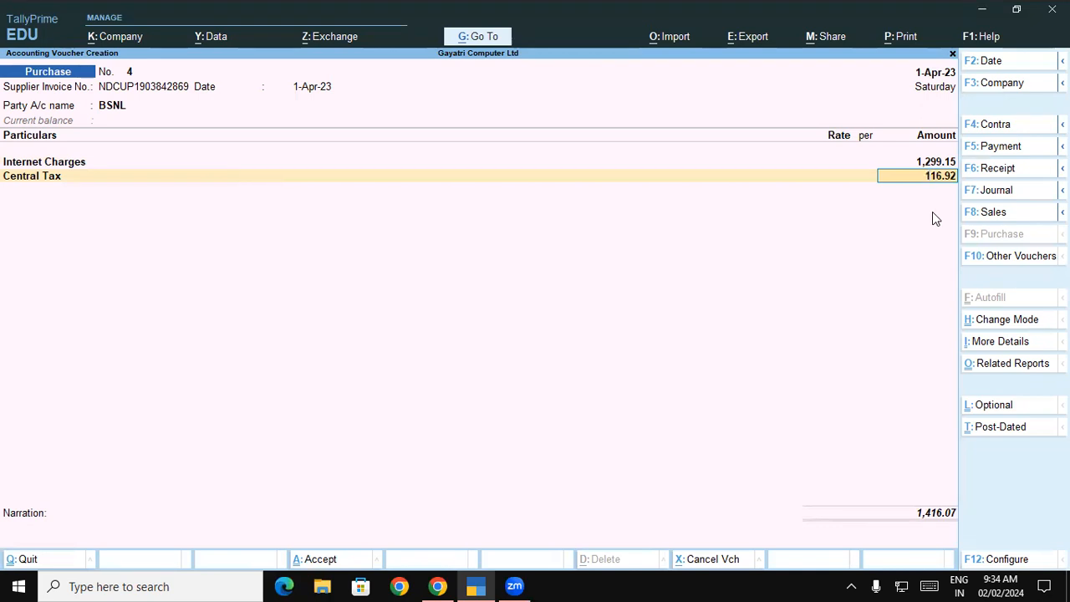
{"action": "key", "text": "Return"}
{"action": "type", "text": "St"}
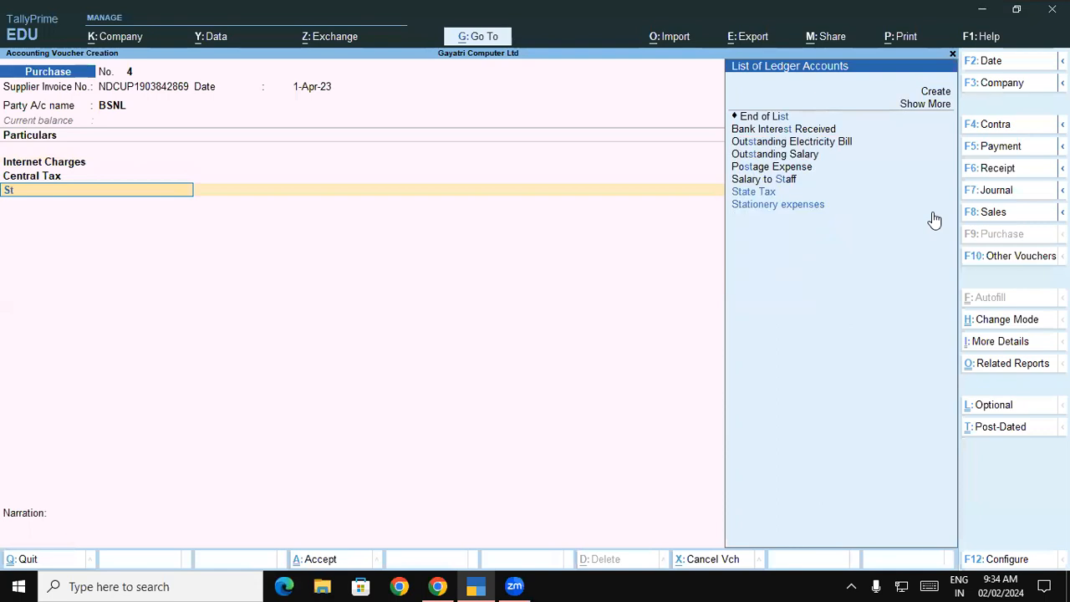
{"action": "key", "text": "Return"}
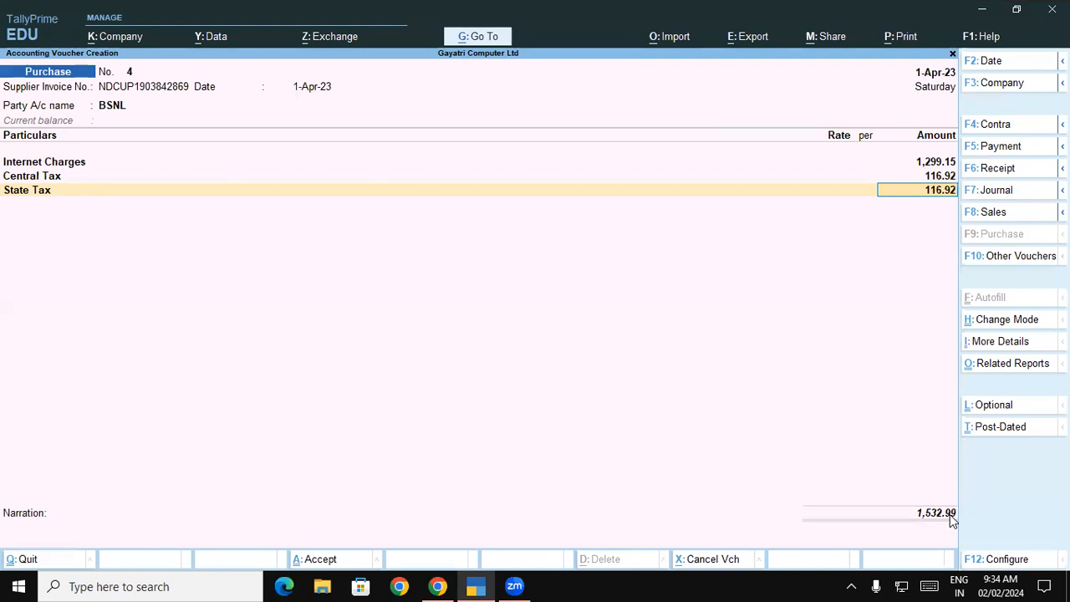
{"action": "key", "text": "Return"}
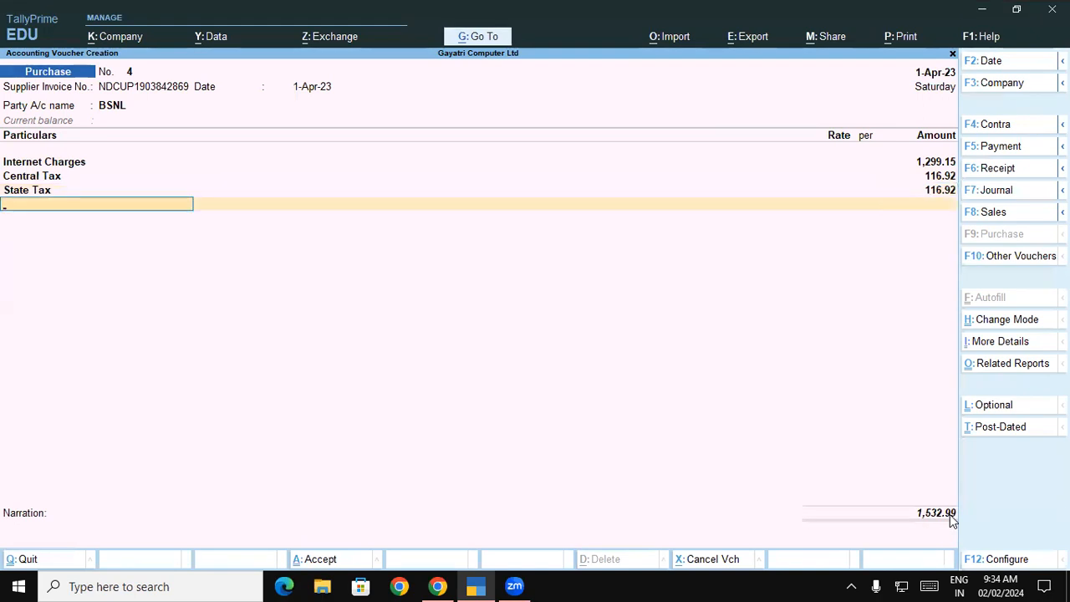
{"action": "type", "text": "r"}
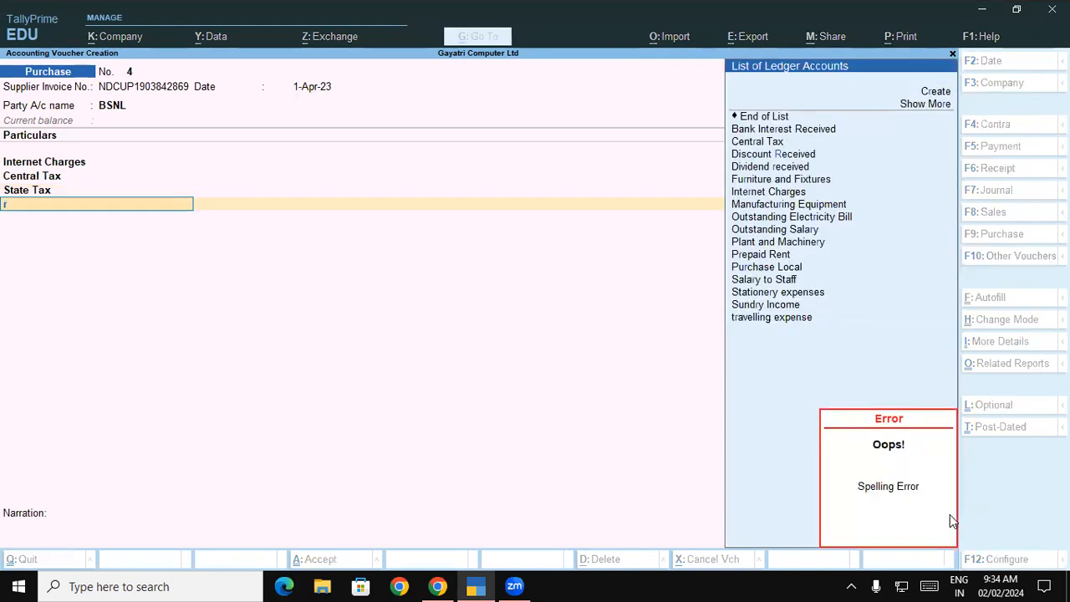
Create a new ledger named 'Round of' under Indirect Expenses
{"action": "key", "text": "Up"}
{"action": "key", "text": "Up"}
{"action": "key", "text": "Up"}
{"action": "key", "text": "Up"}
{"action": "key", "text": "Up"}
{"action": "key", "text": "Up"}
{"action": "key", "text": "Up"}
{"action": "key", "text": "Up"}
{"action": "key", "text": "Up"}
{"action": "key", "text": "Up"}
{"action": "key", "text": "Up"}
{"action": "key", "text": "Up"}
{"action": "key", "text": "Up"}
{"action": "key", "text": "Up"}
{"action": "key", "text": "Up"}
{"action": "key", "text": "Up"}
{"action": "key", "text": "Up"}
{"action": "key", "text": "Up"}
{"action": "key", "text": "Up"}
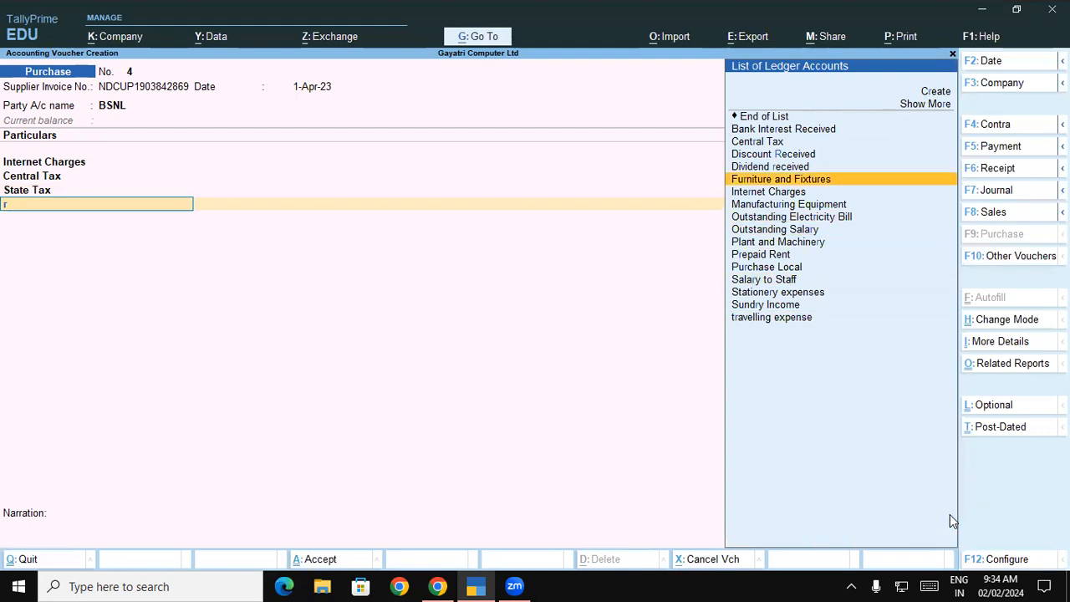
{"action": "key", "text": "Return"}
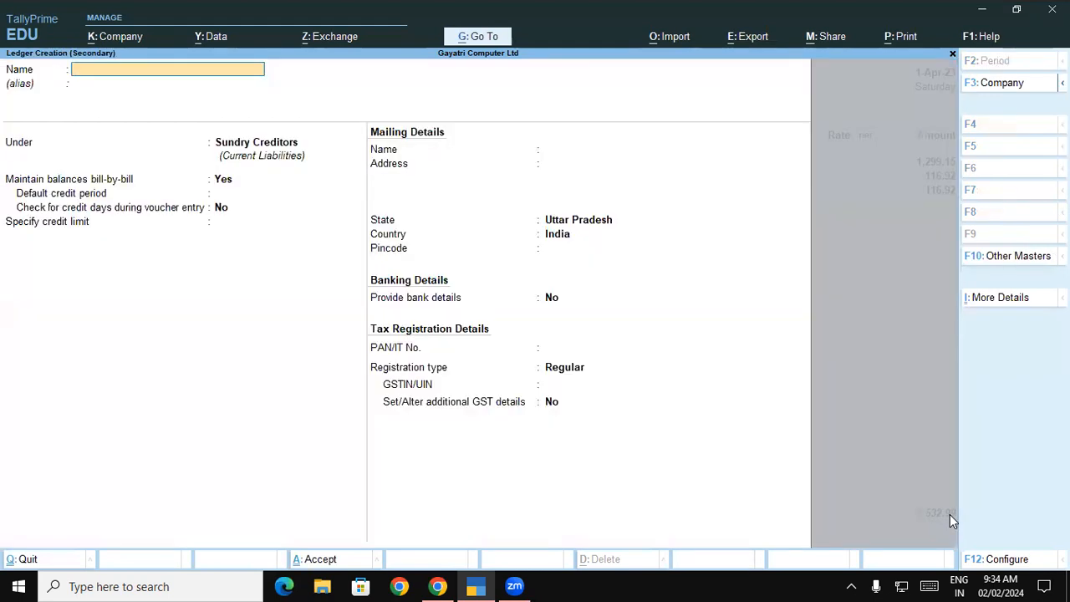
{"action": "type", "text": "Round of"}
{"action": "key", "text": "Return"}
{"action": "key", "text": "Return"}
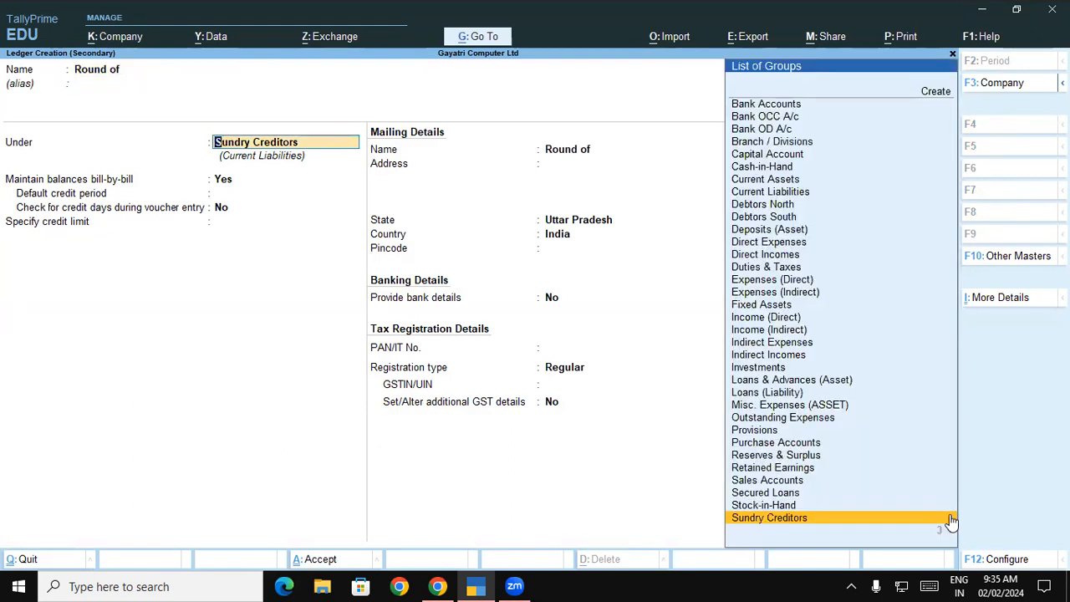
{"action": "type", "text": "In"}
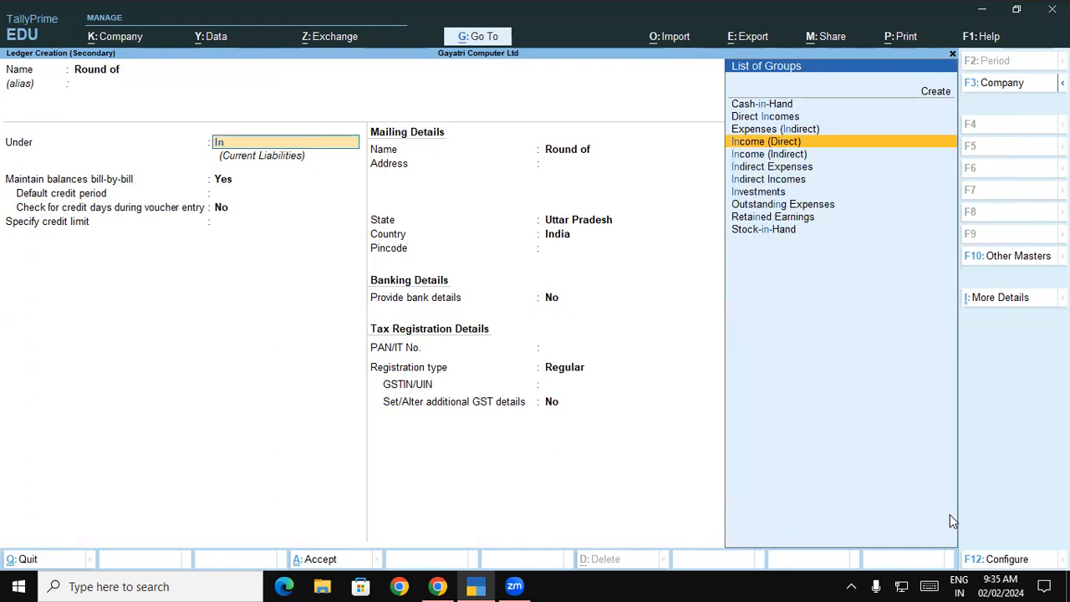
{"action": "key", "text": "Down"}
{"action": "key", "text": "Down"}
{"action": "key", "text": "Return"}
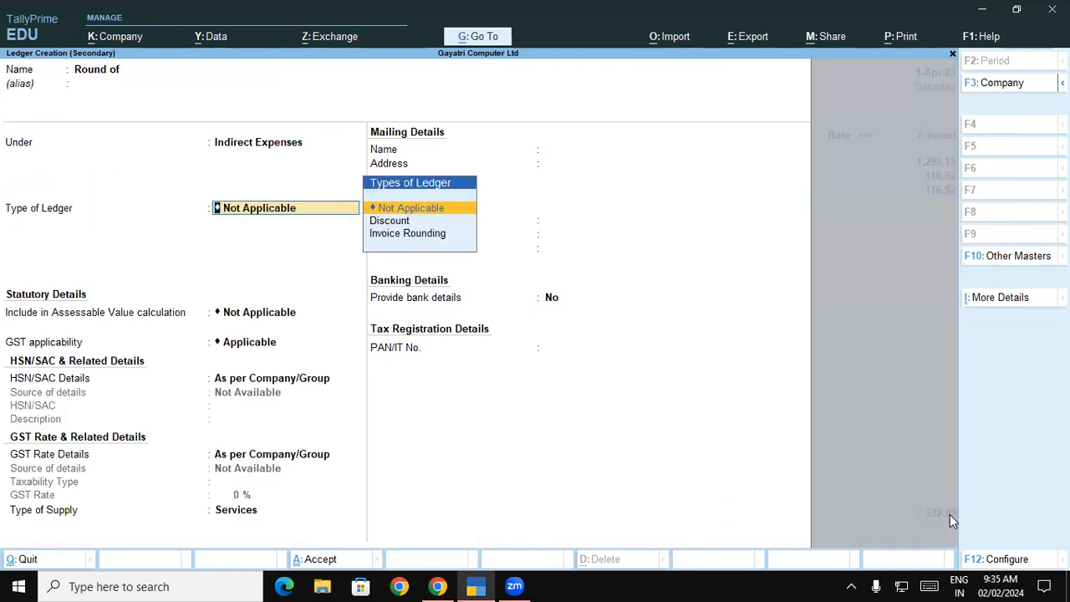
Make it an Invoice Rounding ledger with Normal Rounding and limit 1, and save
{"action": "key", "text": "Down"}
{"action": "key", "text": "Down"}
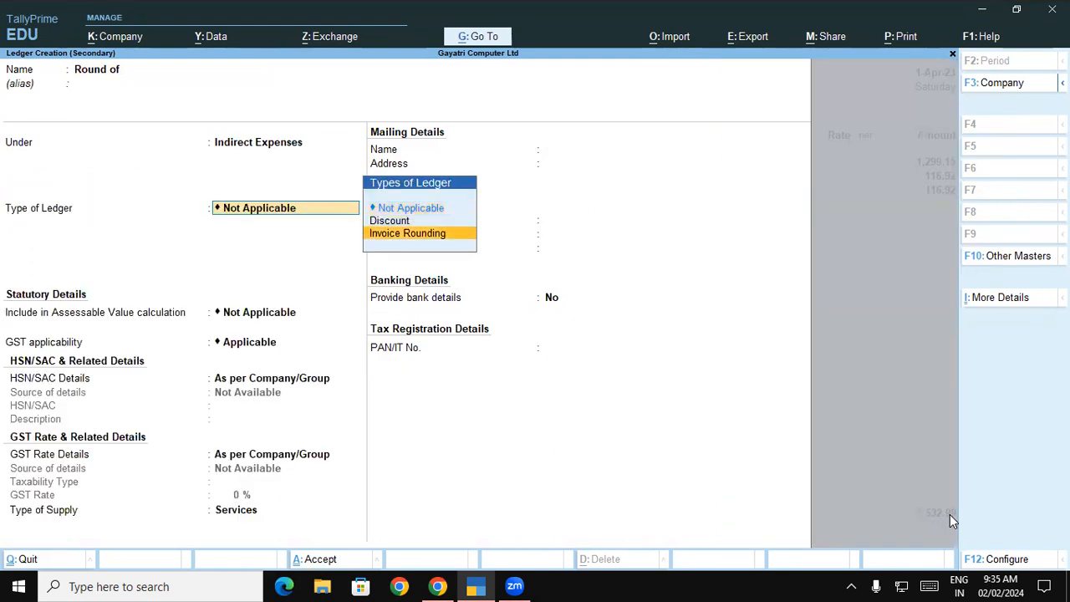
{"action": "key", "text": "Return"}
{"action": "key", "text": "Up"}
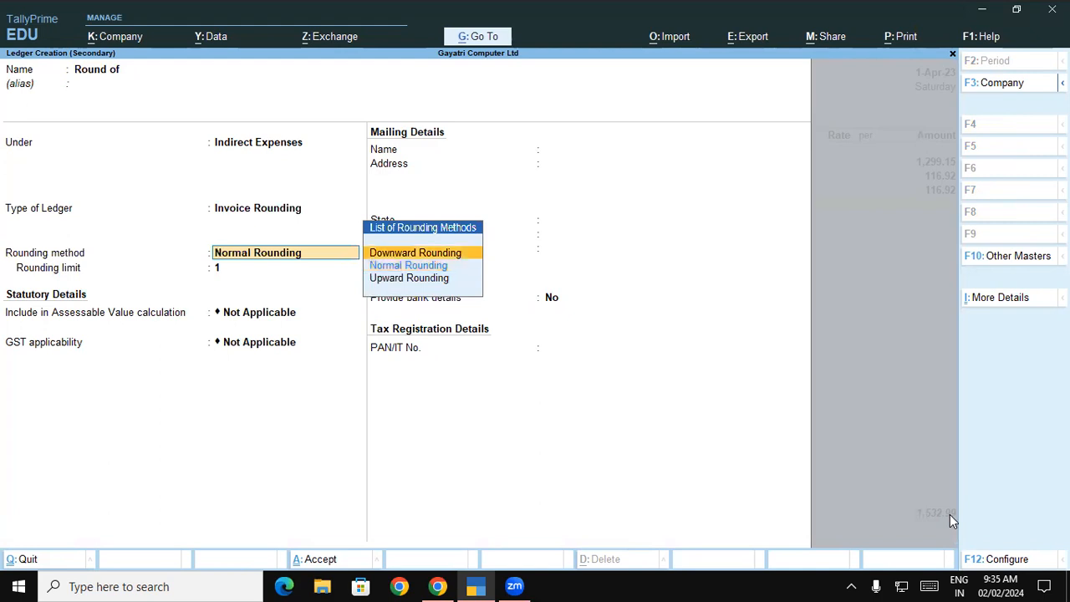
{"action": "key", "text": "Down"}
{"action": "key", "text": "Down"}
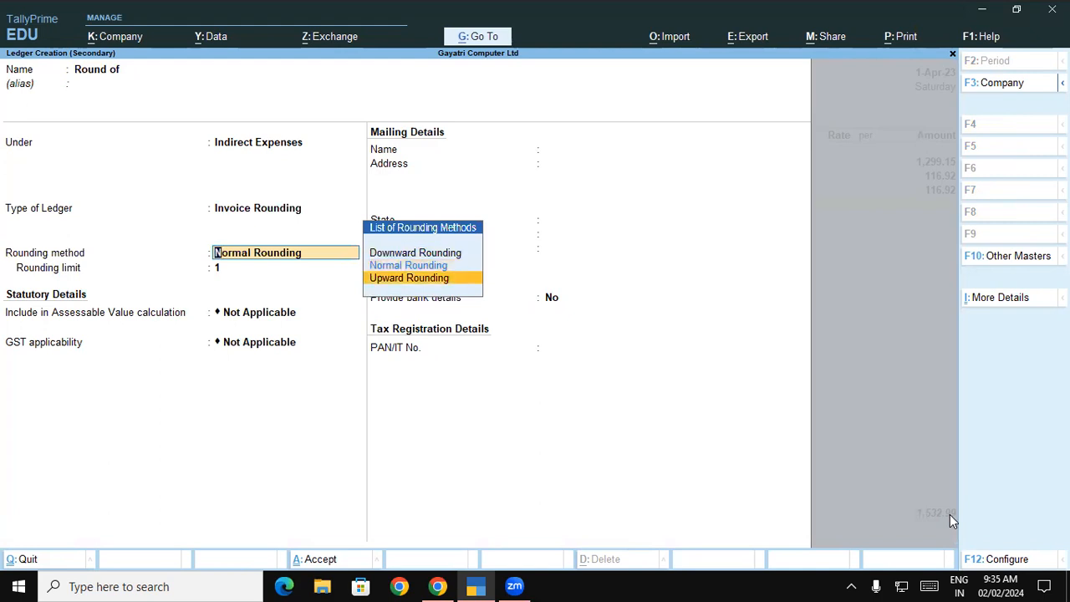
{"action": "key", "text": "Up"}
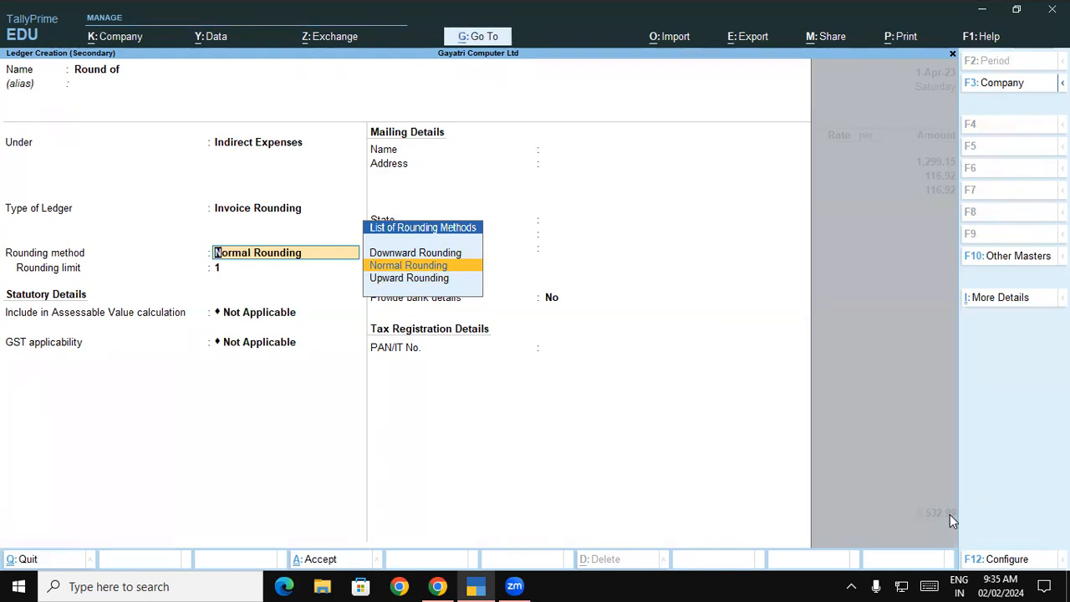
{"action": "key", "text": "Down"}
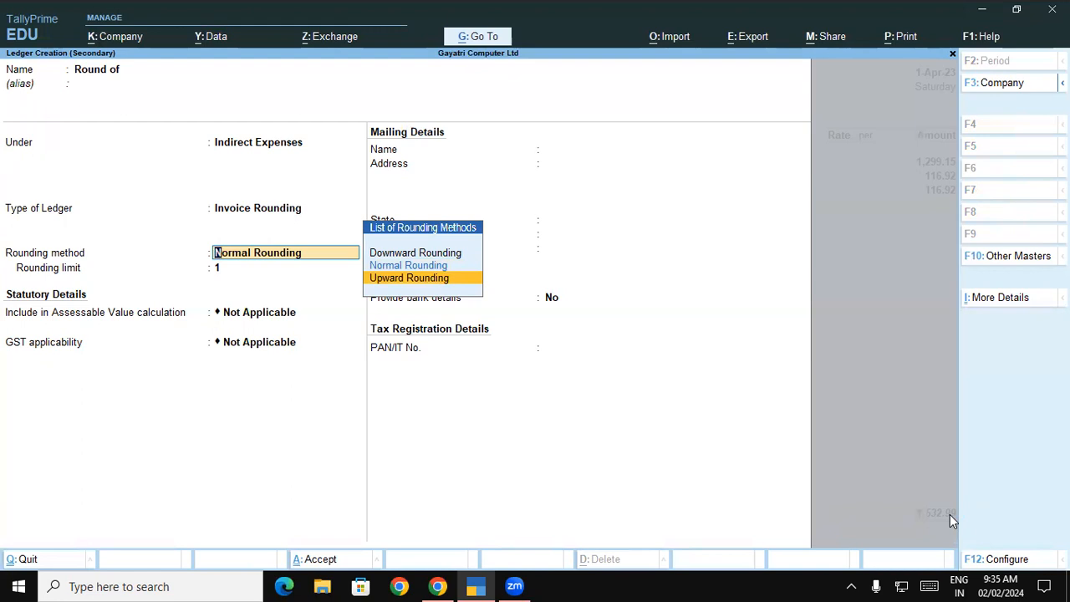
{"action": "key", "text": "Up"}
{"action": "key", "text": "Return"}
{"action": "key", "text": "Return"}
{"action": "key", "text": "Return"}
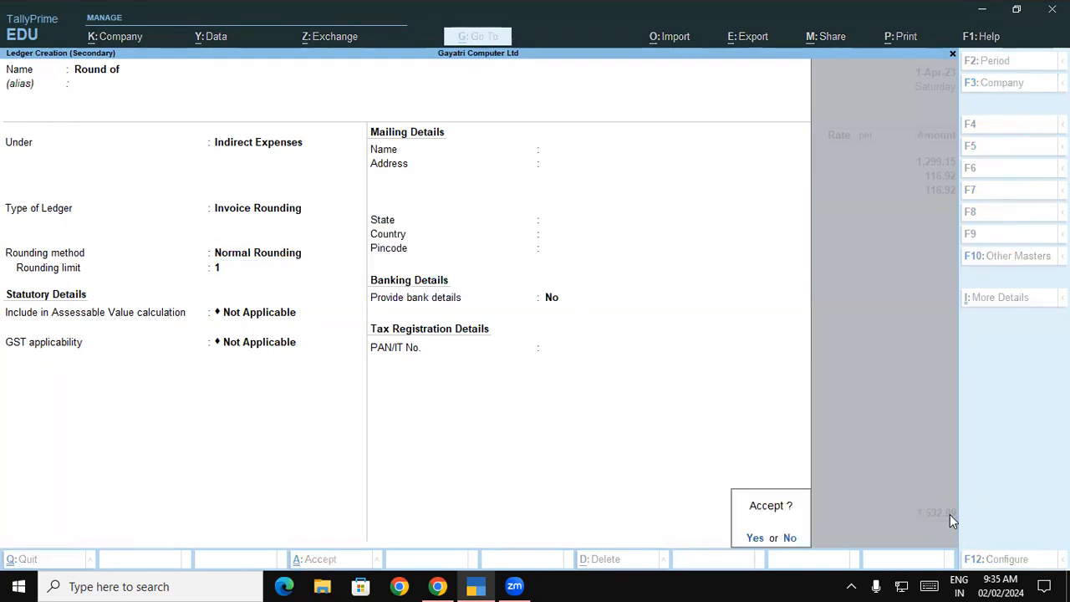
{"action": "key", "text": "Return"}
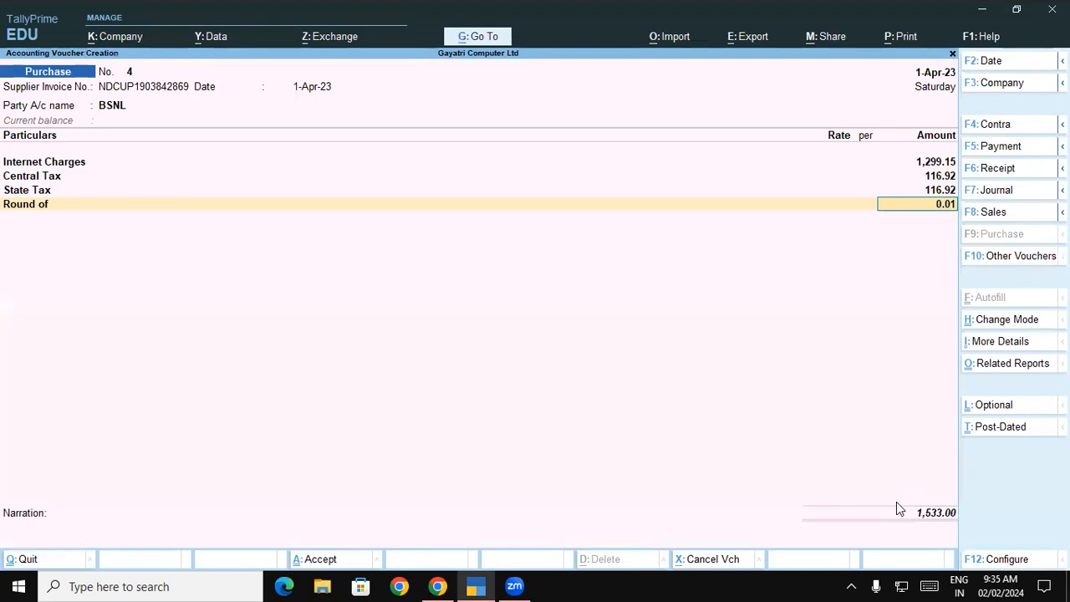
Quit the unfinished BSNL voucher and open a fresh purchase voucher No. 4
{"action": "key", "text": "Escape"}
{"action": "key", "text": "Escape"}
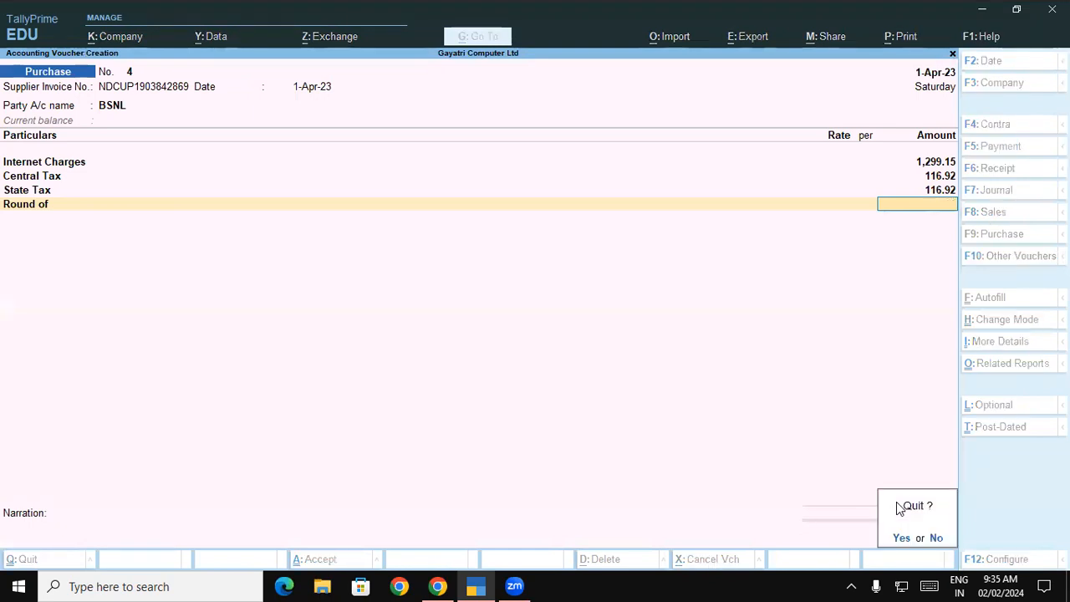
{"action": "key", "text": "y"}
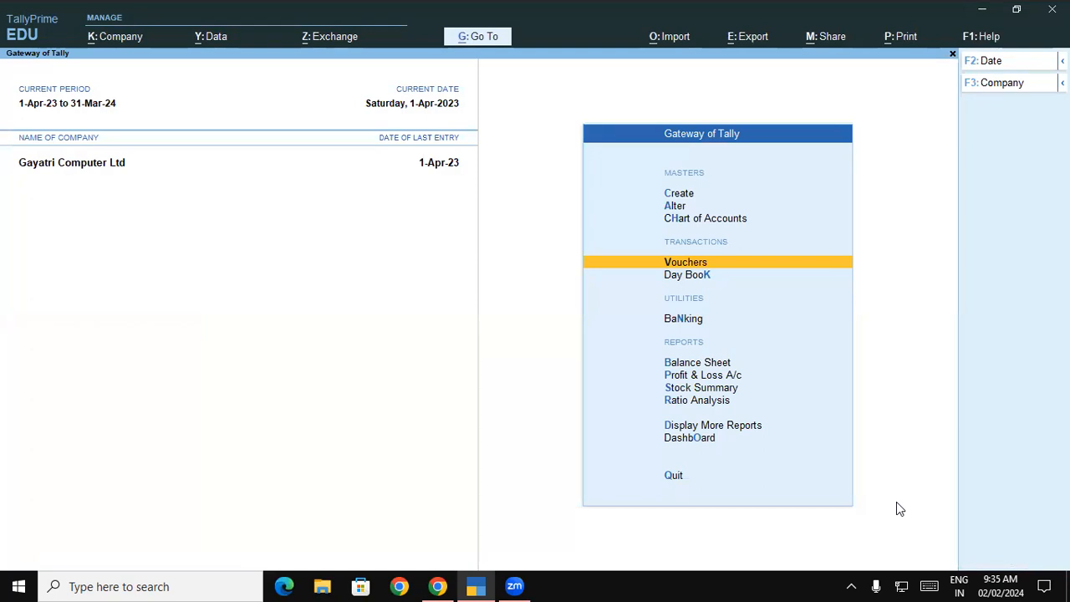
{"action": "key", "text": "Return"}
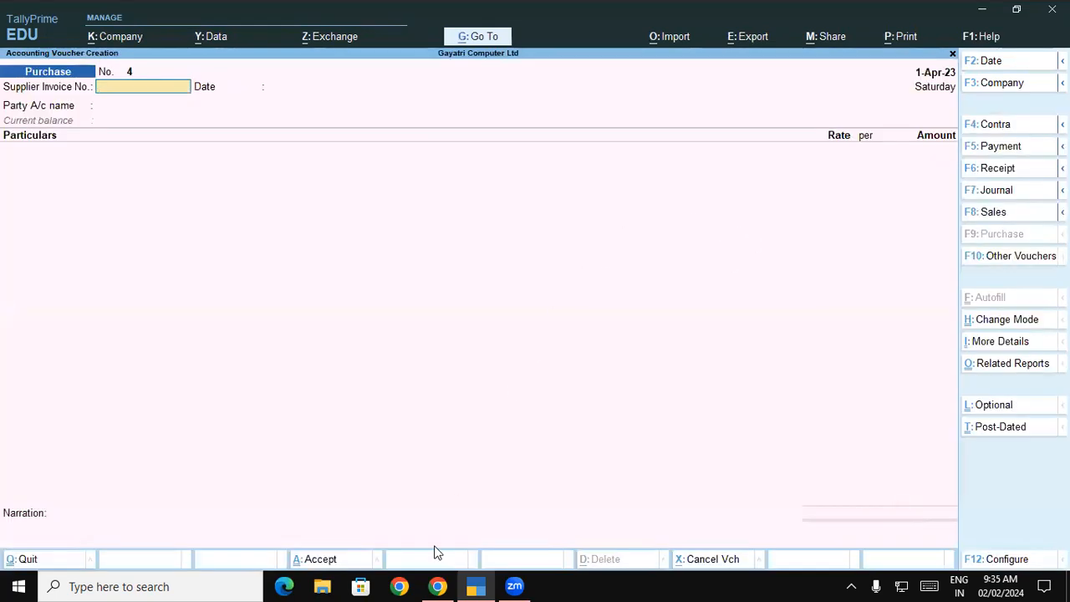
{"action": "key", "text": "alt+Tab"}
Review the BSNL exercise (SAC 998422, Rs. 1533) and paste its invoice number into the voucher
{"action": "scroll", "coordinate": [832, 217], "scroll_direction": "up", "scroll_amount": 5}
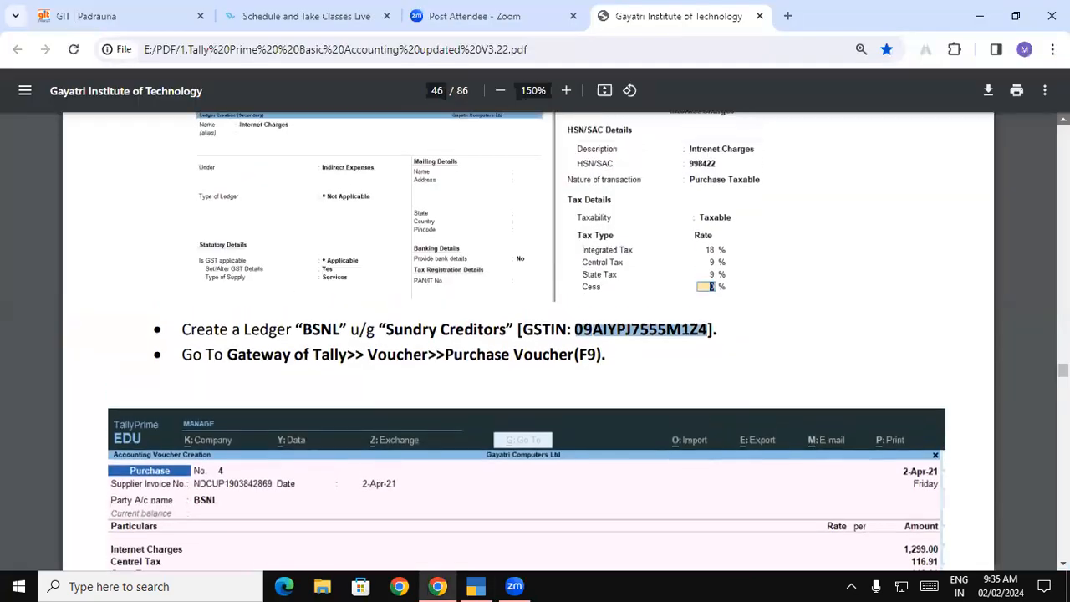
{"action": "left_click_drag", "start_coordinate": [146, 329], "coordinate": [707, 326]}
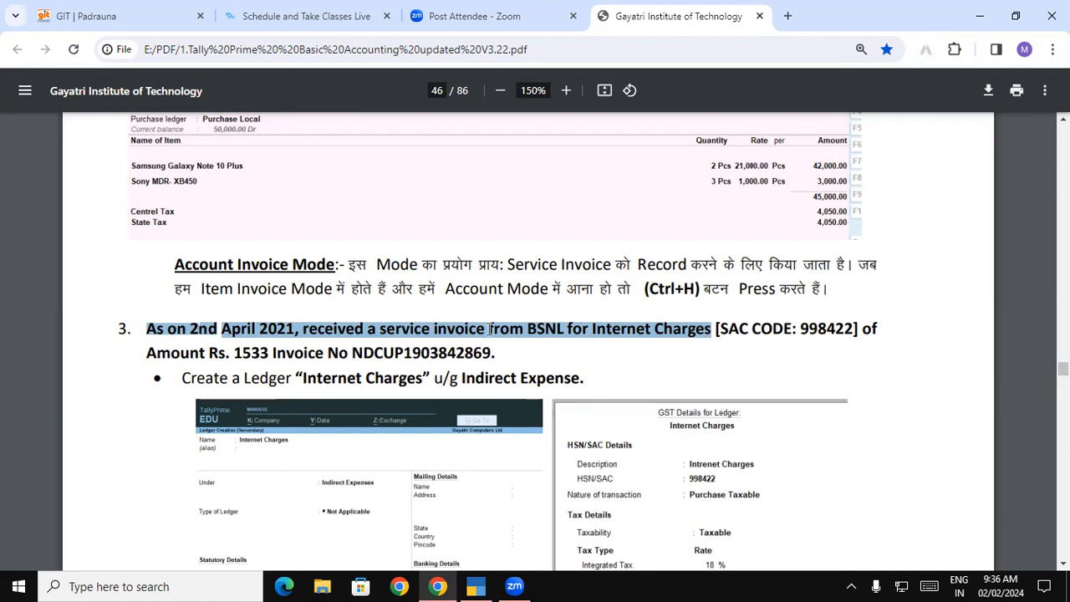
{"action": "left_click_drag", "start_coordinate": [761, 334], "coordinate": [837, 335]}
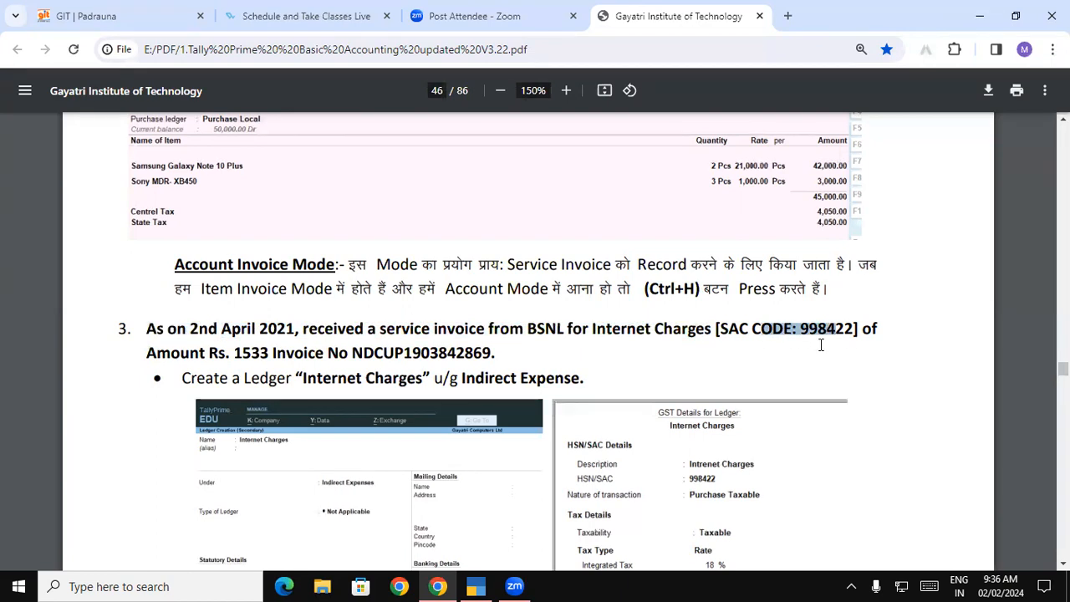
{"action": "left_click_drag", "start_coordinate": [210, 353], "coordinate": [492, 354]}
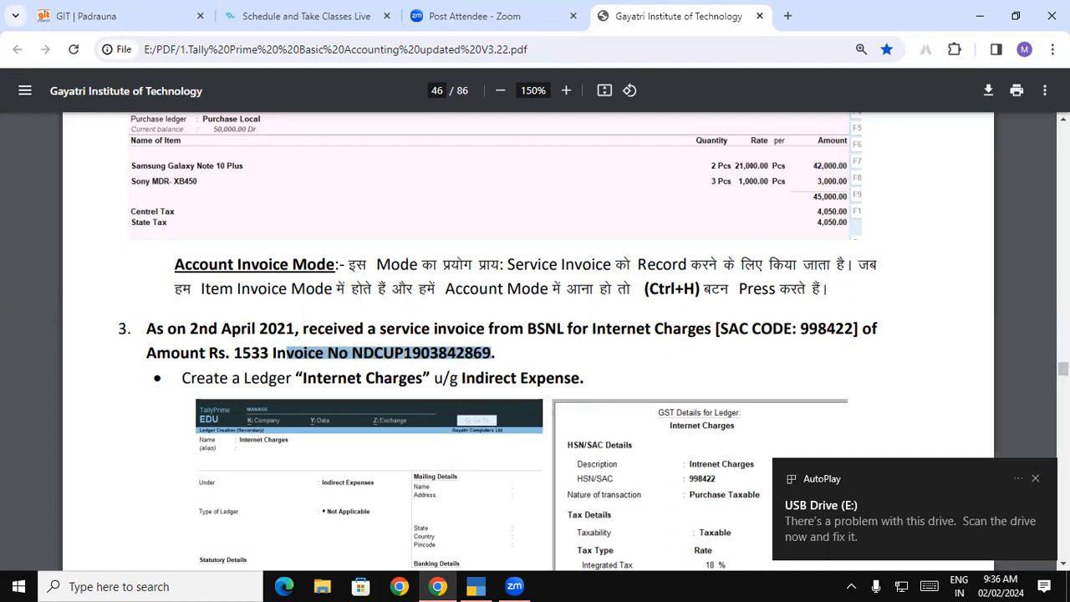
{"action": "left_click", "coordinate": [1036, 478]}
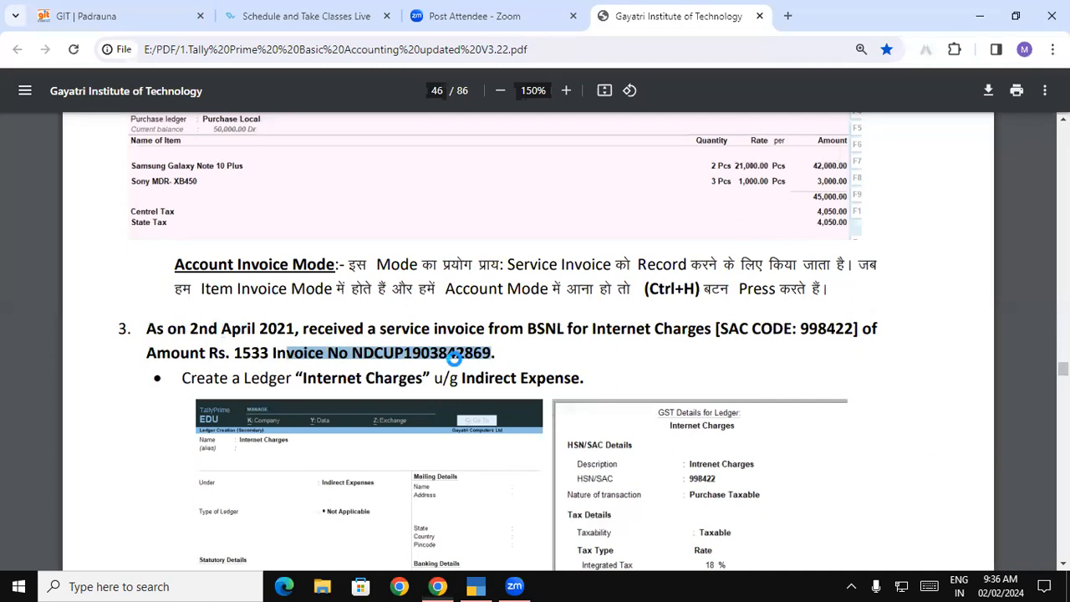
{"action": "left_click_drag", "start_coordinate": [454, 358], "coordinate": [456, 356]}
{"action": "left_click", "coordinate": [979, 10]}
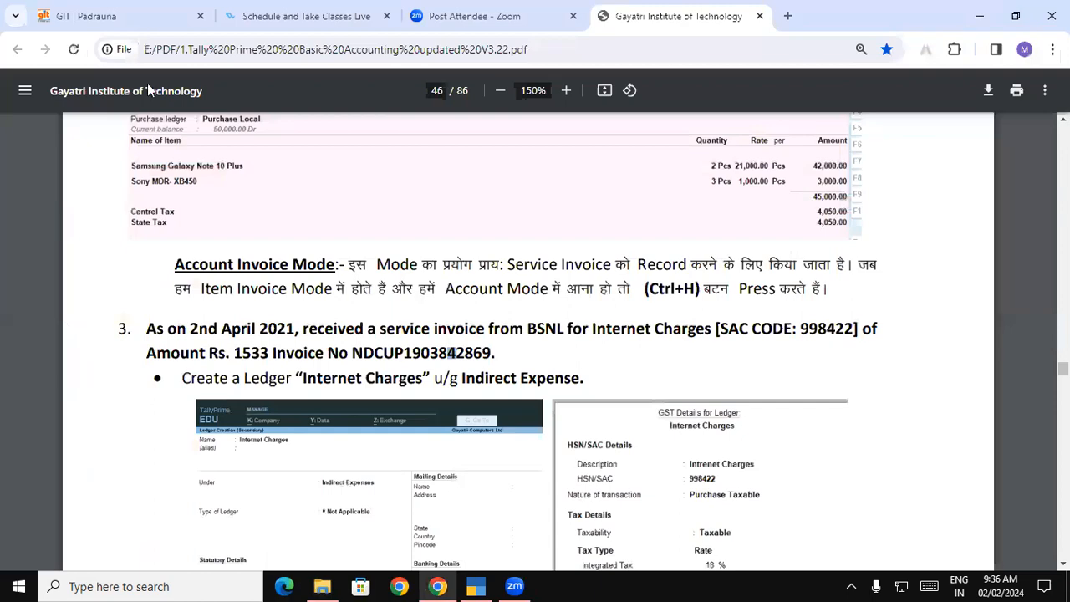
{"action": "key", "text": "alt+Tab"}
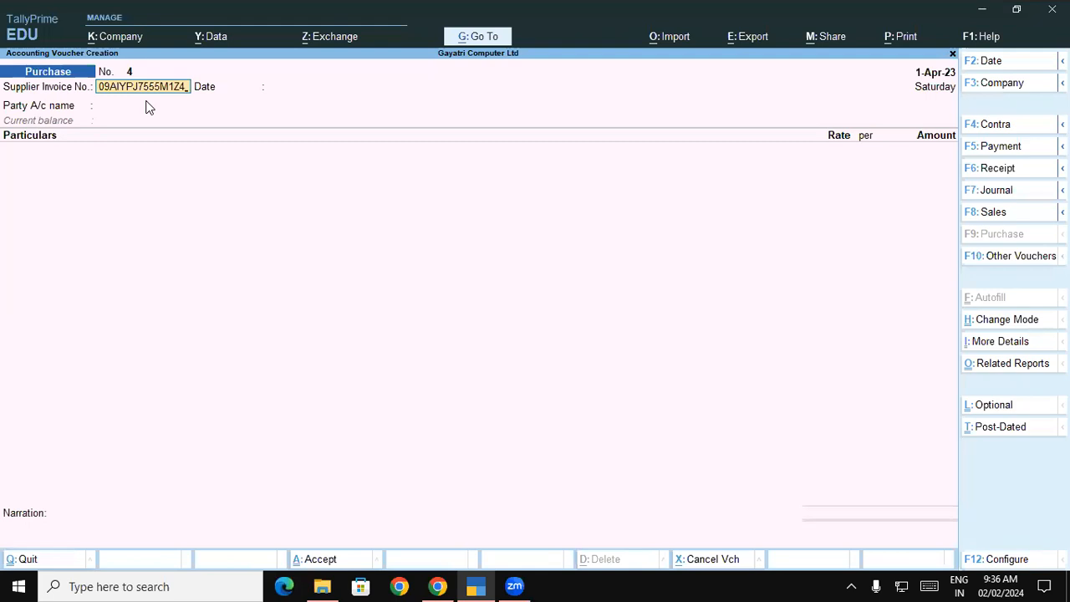
Replace the supplier invoice number with the correct pasted value and keep date 1-Apr-23
{"action": "key", "text": "ctrl"}
{"action": "key", "text": "BackSpace"}
{"action": "key", "text": "BackSpace"}
{"action": "key", "text": "BackSpace"}
{"action": "key", "text": "BackSpace"}
{"action": "key", "text": "BackSpace"}
{"action": "key", "text": "BackSpace"}
{"action": "key", "text": "BackSpace"}
{"action": "key", "text": "BackSpace"}
{"action": "key", "text": "BackSpace"}
{"action": "key", "text": "BackSpace"}
{"action": "key", "text": "BackSpace"}
{"action": "key", "text": "BackSpace"}
{"action": "key", "text": "BackSpace"}
{"action": "key", "text": "BackSpace"}
{"action": "key", "text": "BackSpace"}
{"action": "key", "text": "alt+Tab"}
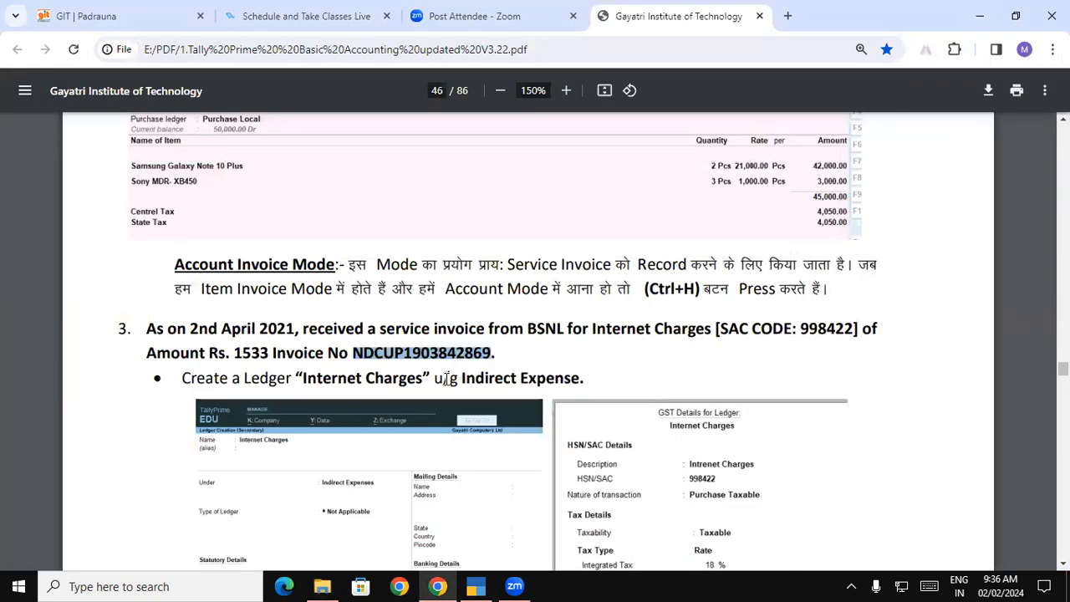
{"action": "key", "text": "alt+Tab"}
{"action": "key", "text": "ctrl+v"}
{"action": "key", "text": "Return"}
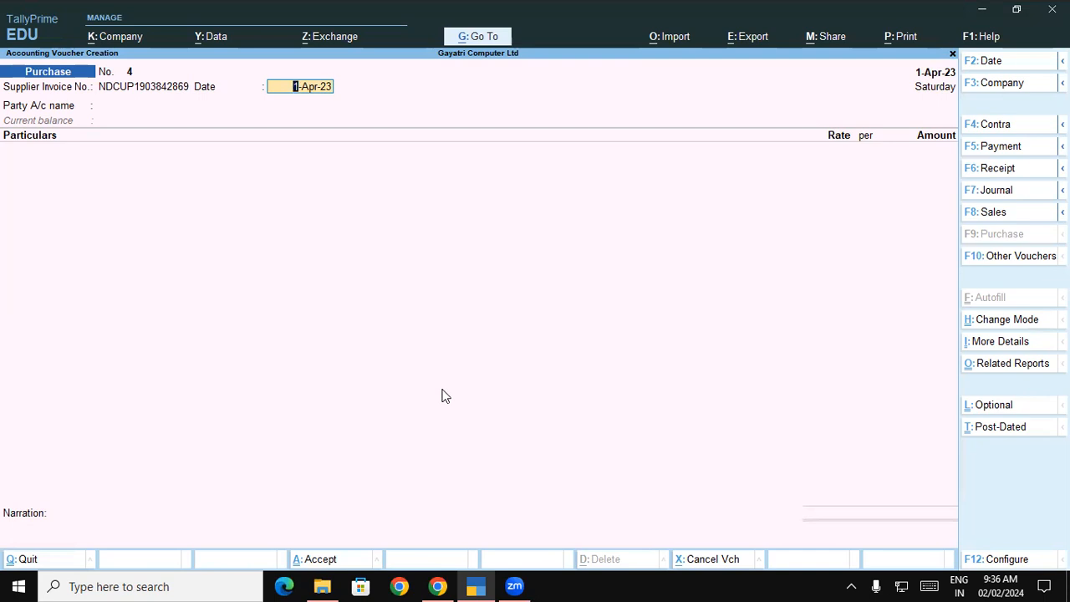
{"action": "key", "text": "Return"}
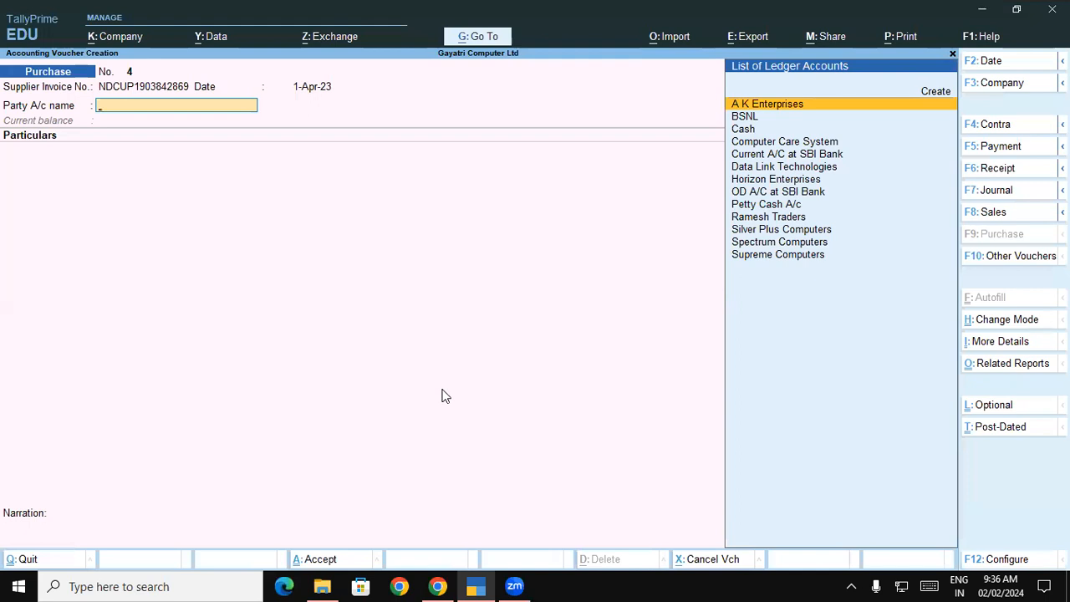
Select BSNL as the party and accept its receipt and party details
{"action": "key", "text": "Down"}
{"action": "key", "text": "Return"}
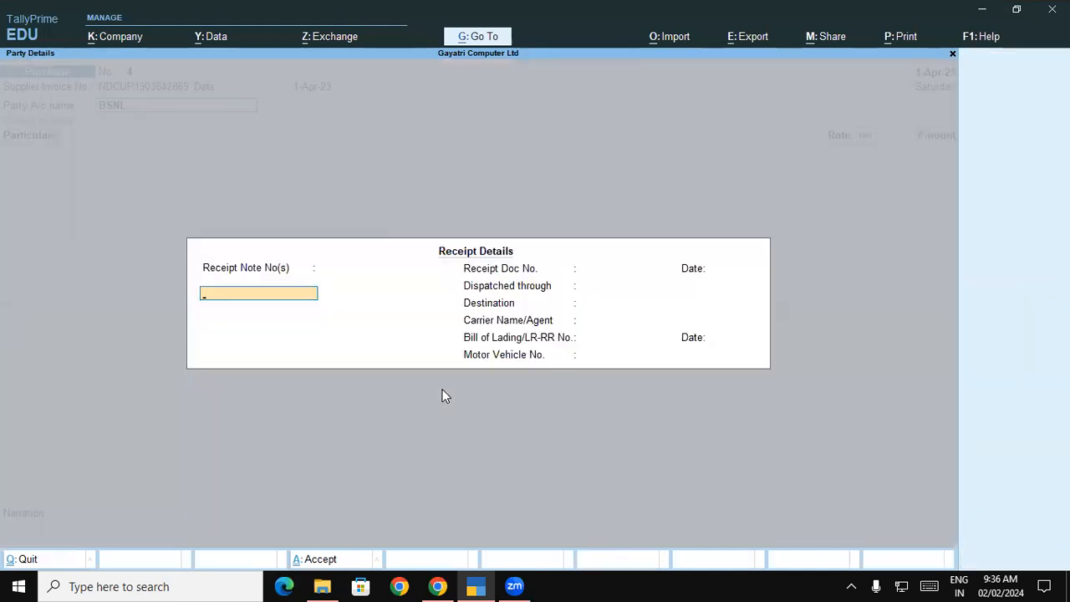
{"action": "key", "text": "Return"}
{"action": "key", "text": "Return"}
{"action": "key", "text": "Return"}
{"action": "key", "text": "Return"}
{"action": "key", "text": "Return"}
{"action": "key", "text": "Return"}
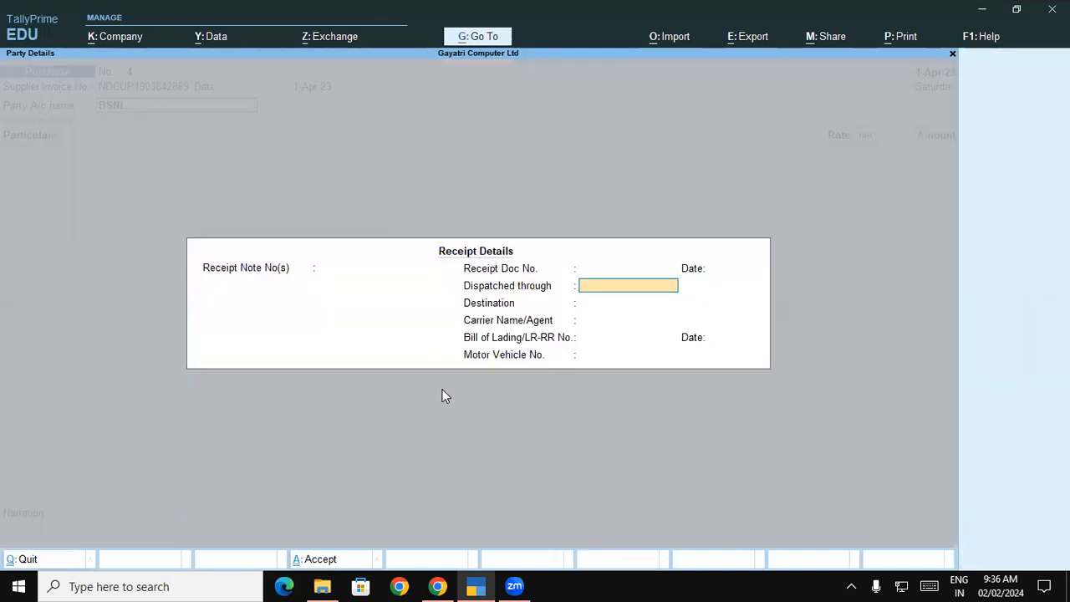
{"action": "key", "text": "Return"}
{"action": "key", "text": "Return"}
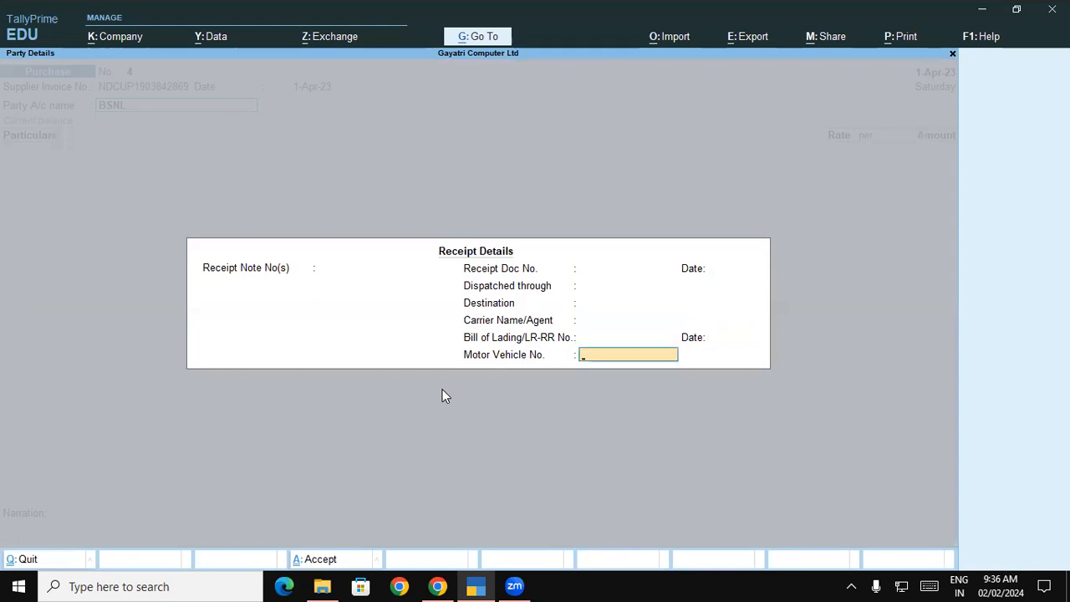
{"action": "key", "text": "Return"}
{"action": "key", "text": "Return"}
{"action": "key", "text": "Return"}
{"action": "key", "text": "Return"}
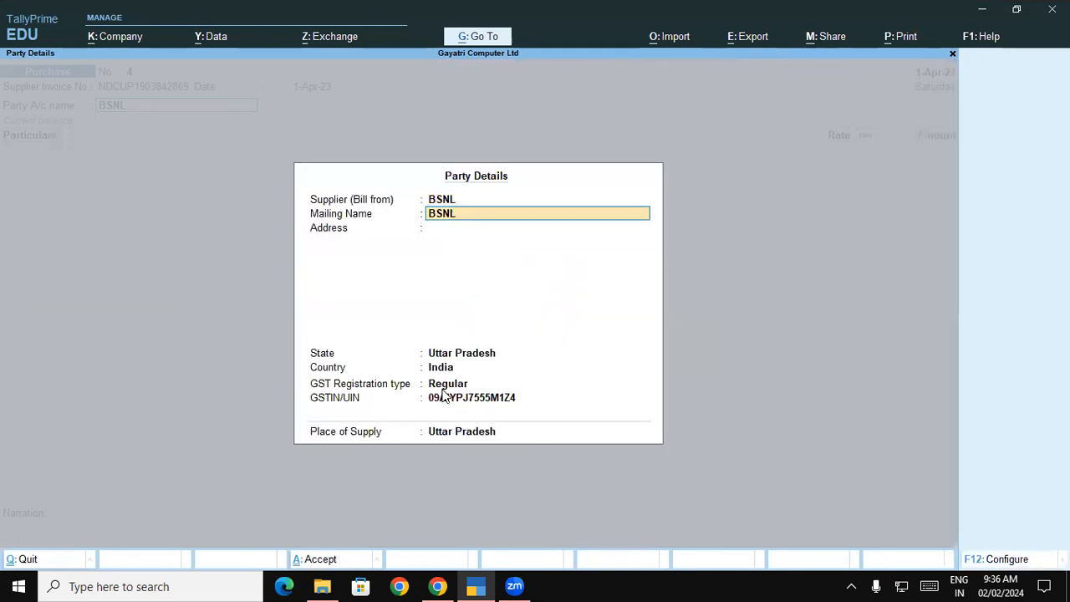
{"action": "key", "text": "Return"}
{"action": "key", "text": "Return"}
{"action": "key", "text": "Return"}
{"action": "key", "text": "Return"}
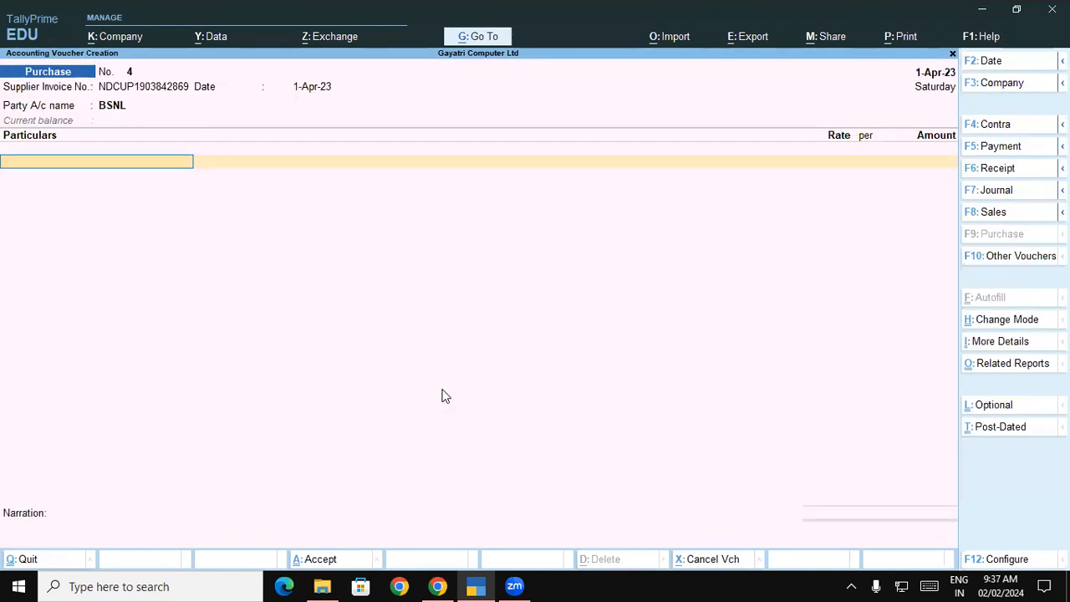
Add an Internet Charges line from 1533.00 inclusive of GST, giving 1,299.15
{"action": "type", "text": "In"}
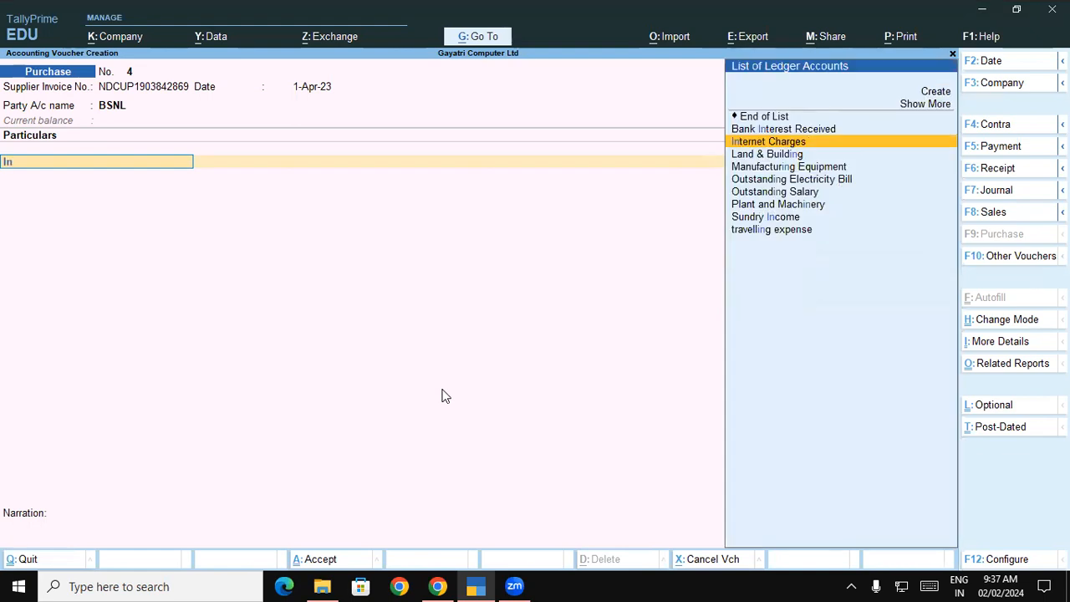
{"action": "key", "text": "Return"}
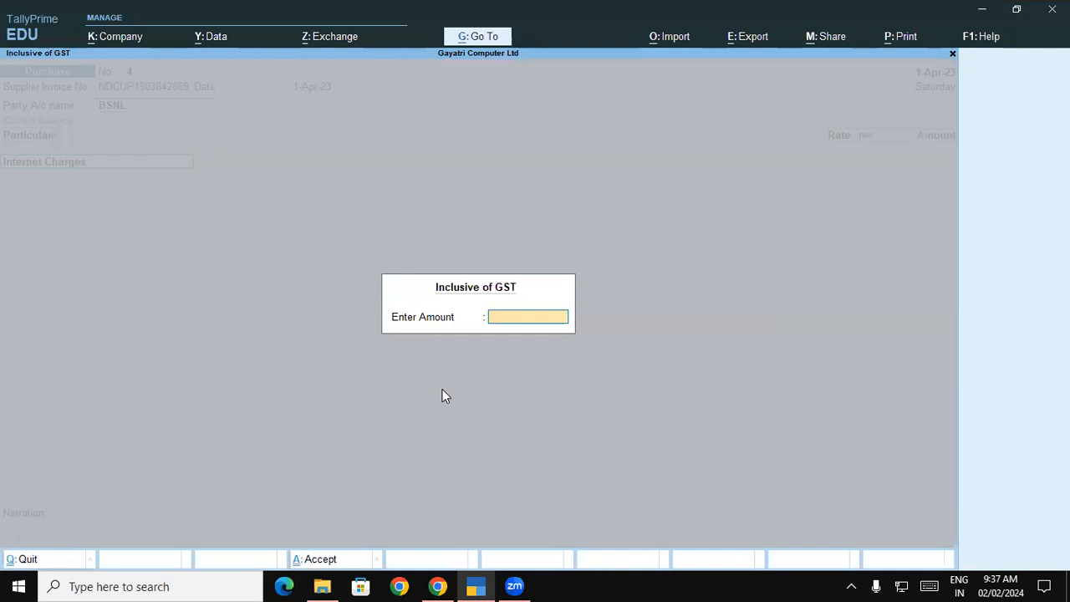
{"action": "type", "text": "1533.00"}
{"action": "key", "text": "Return"}
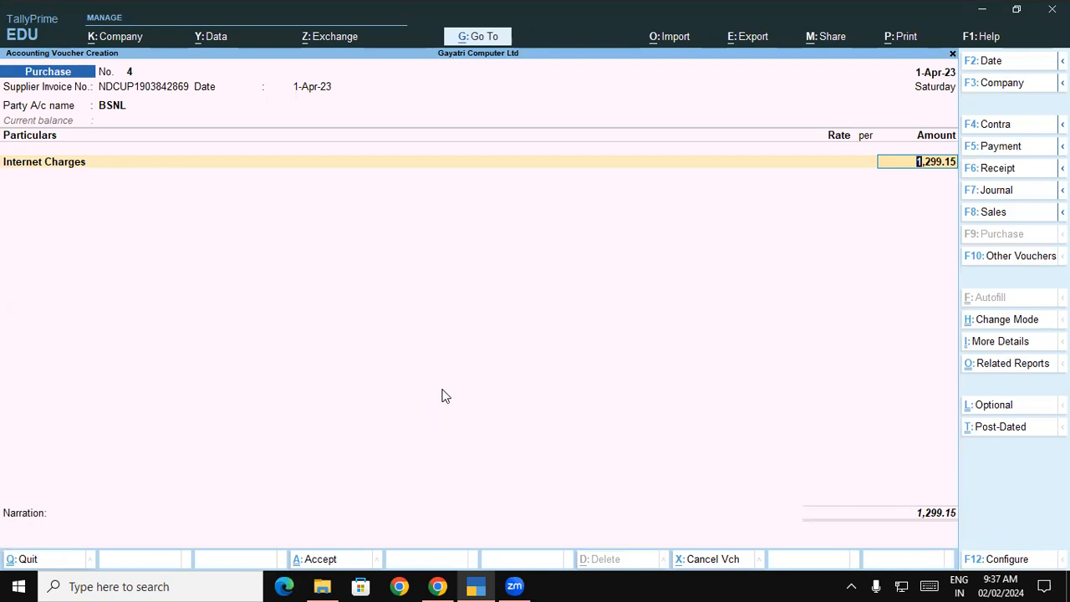
{"action": "key", "text": "Return"}
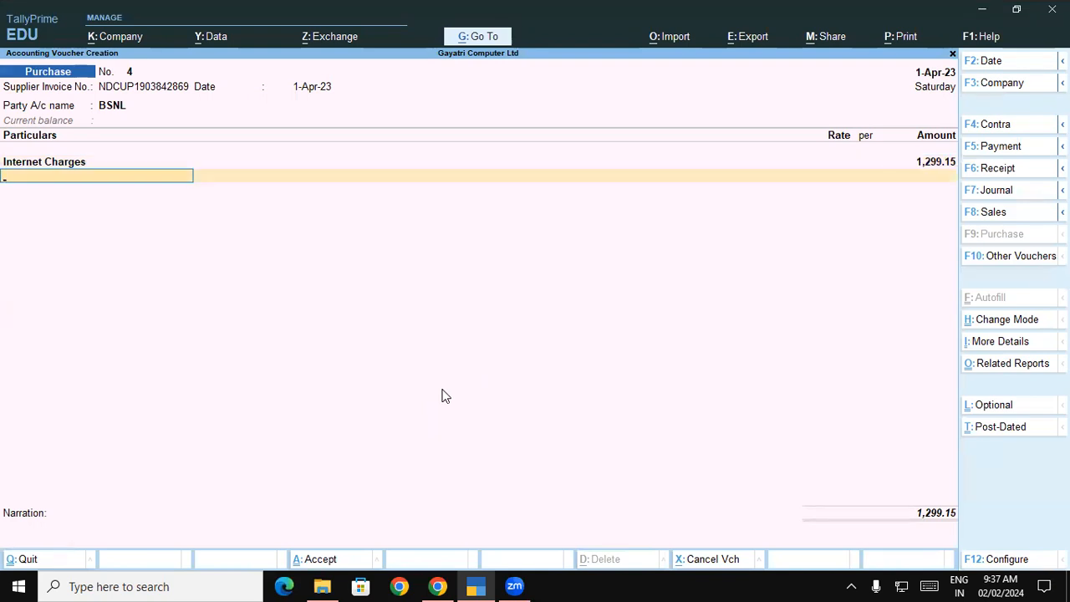
Add Central Tax and State Tax of 116.92 each and a 0.01 Round of line
{"action": "type", "text": "cen"}
{"action": "key", "text": "Return"}
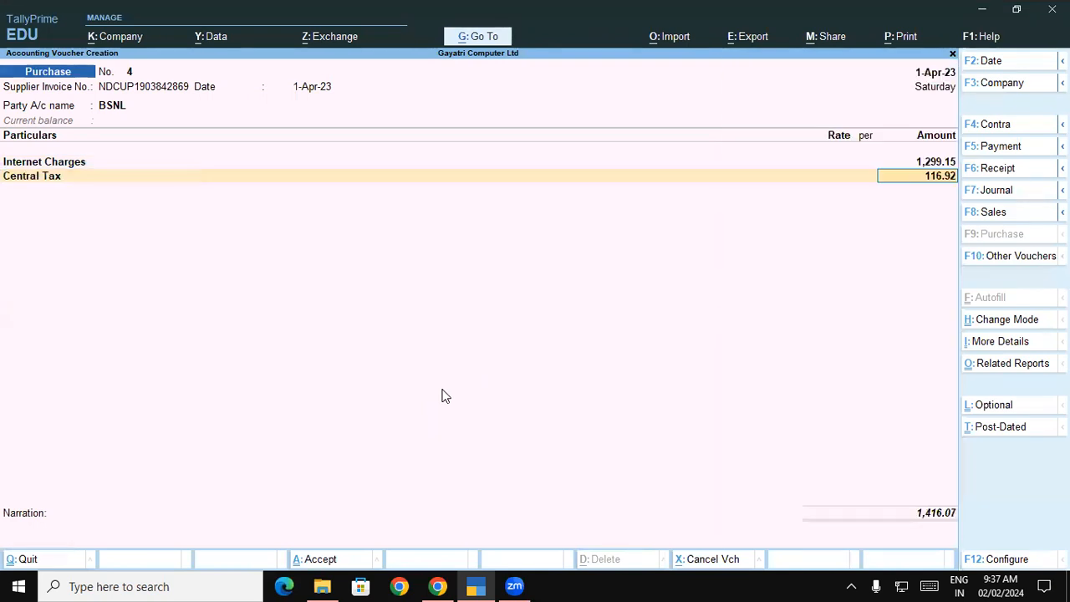
{"action": "key", "text": "Return"}
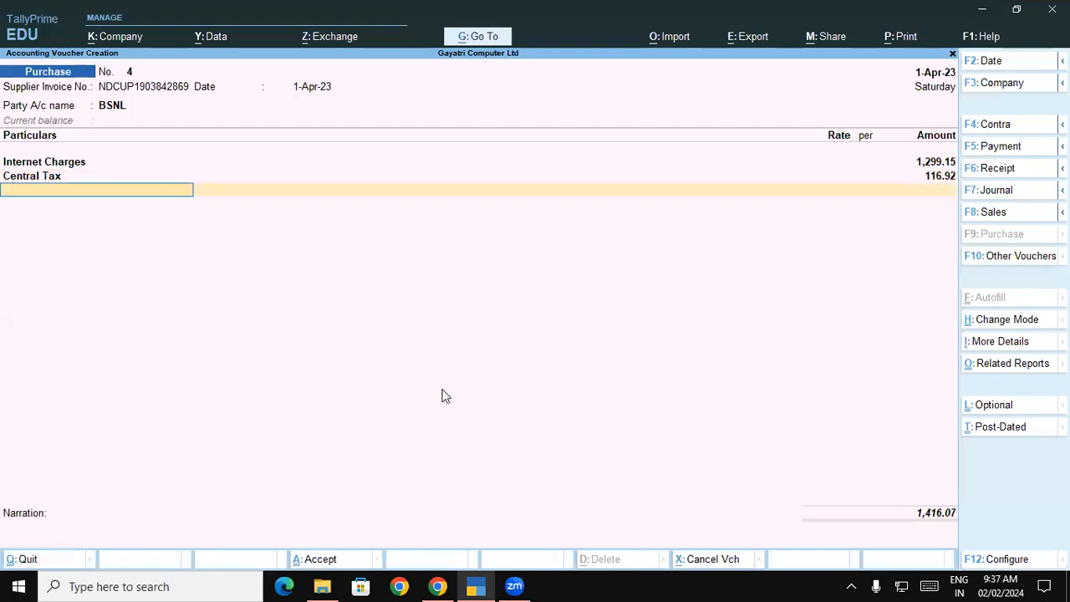
{"action": "type", "text": "st"}
{"action": "key", "text": "Return"}
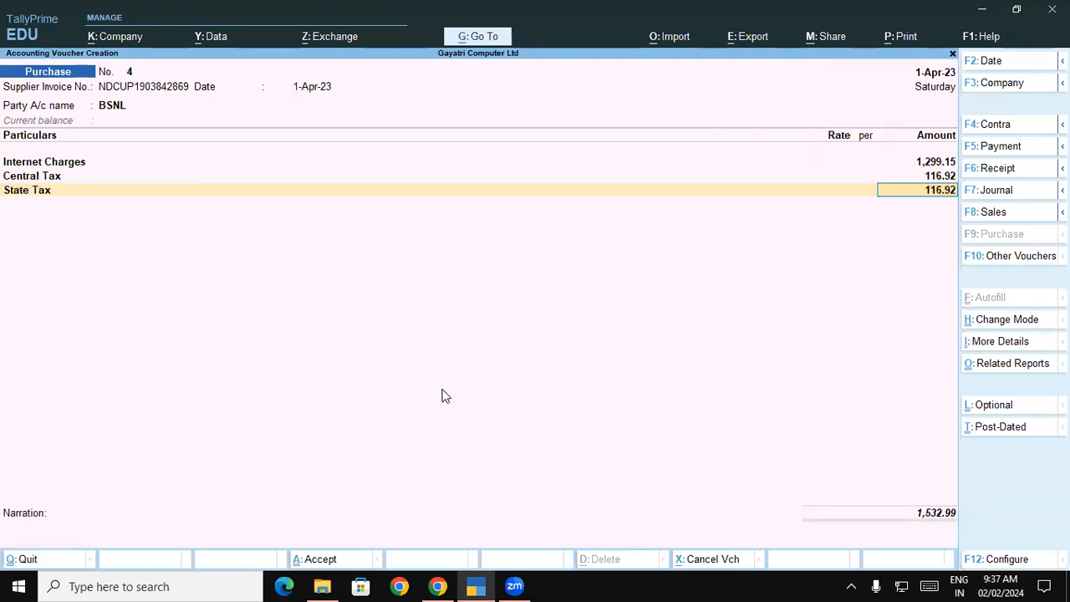
{"action": "key", "text": "Return"}
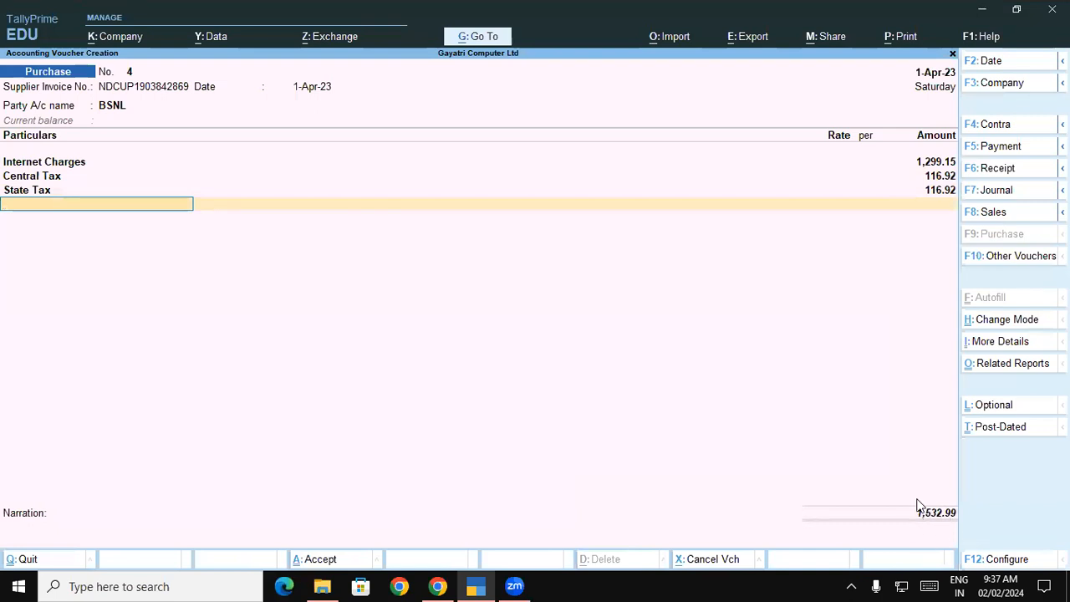
{"action": "type", "text": "Ro"}
{"action": "key", "text": "Return"}
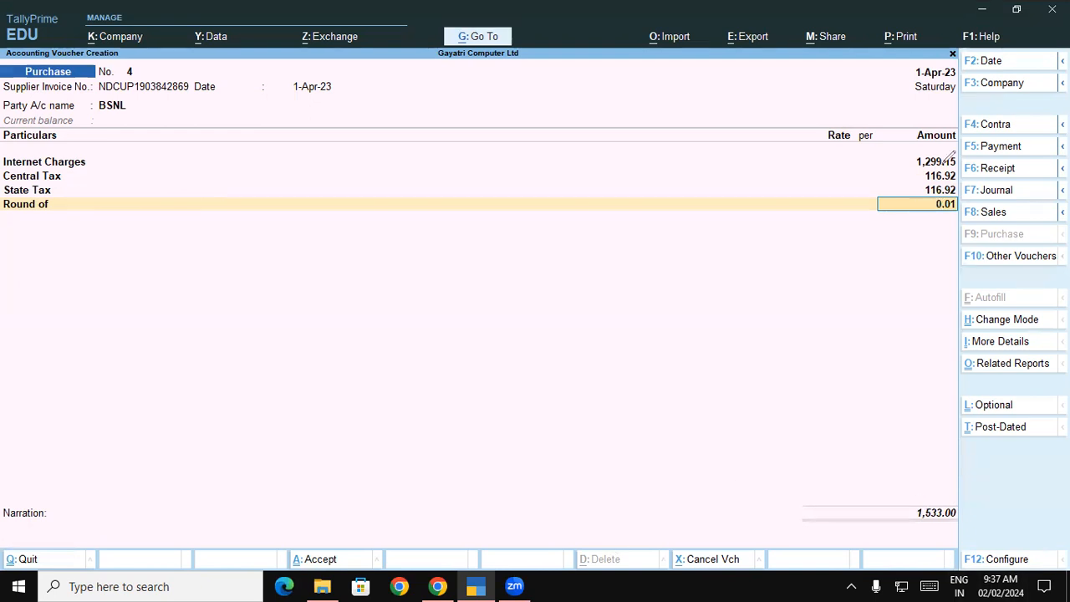
Mark the 1,299.15, Central Tax and 1,533.00 amounts on the voucher with the pen
{"action": "mouse_move", "coordinate": [924, 151]}
{"action": "left_mouse_down"}
{"action": "mouse_move", "coordinate": [918, 169]}
{"action": "mouse_move", "coordinate": [953, 173]}
{"action": "mouse_move", "coordinate": [969, 148]}
{"action": "mouse_move", "coordinate": [935, 142]}
{"action": "left_mouse_up"}
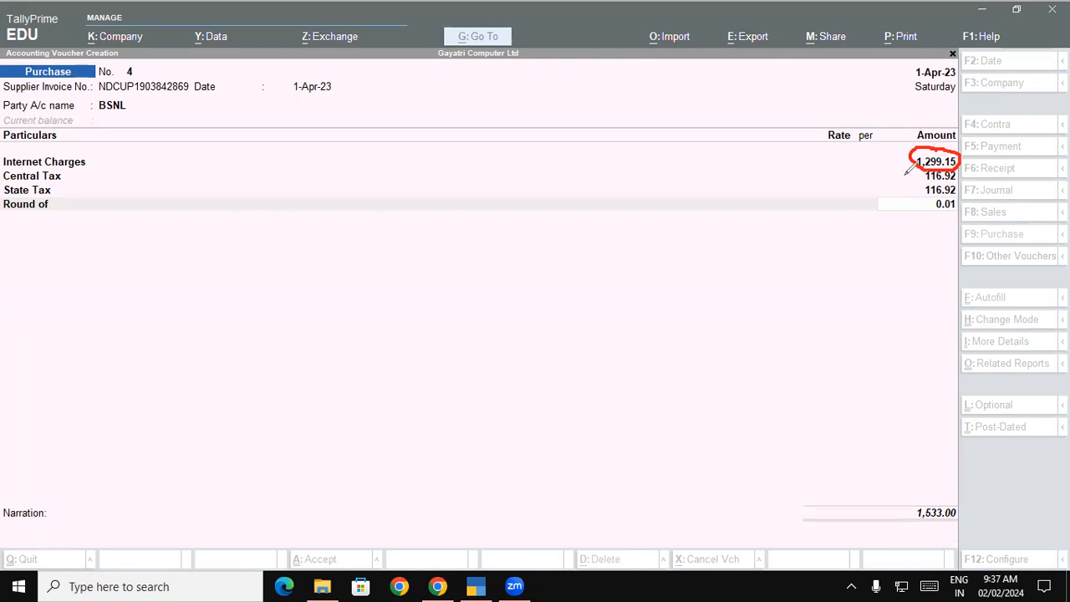
{"action": "mouse_move", "coordinate": [893, 177]}
{"action": "left_mouse_down"}
{"action": "mouse_move", "coordinate": [925, 177]}
{"action": "mouse_move", "coordinate": [915, 195]}
{"action": "mouse_move", "coordinate": [925, 189]}
{"action": "mouse_move", "coordinate": [875, 186]}
{"action": "mouse_move", "coordinate": [906, 221]}
{"action": "left_mouse_up"}
{"action": "mouse_move", "coordinate": [924, 430]}
{"action": "left_mouse_down"}
{"action": "mouse_move", "coordinate": [927, 491]}
{"action": "mouse_move", "coordinate": [918, 491]}
{"action": "mouse_move", "coordinate": [933, 492]}
{"action": "left_mouse_up"}
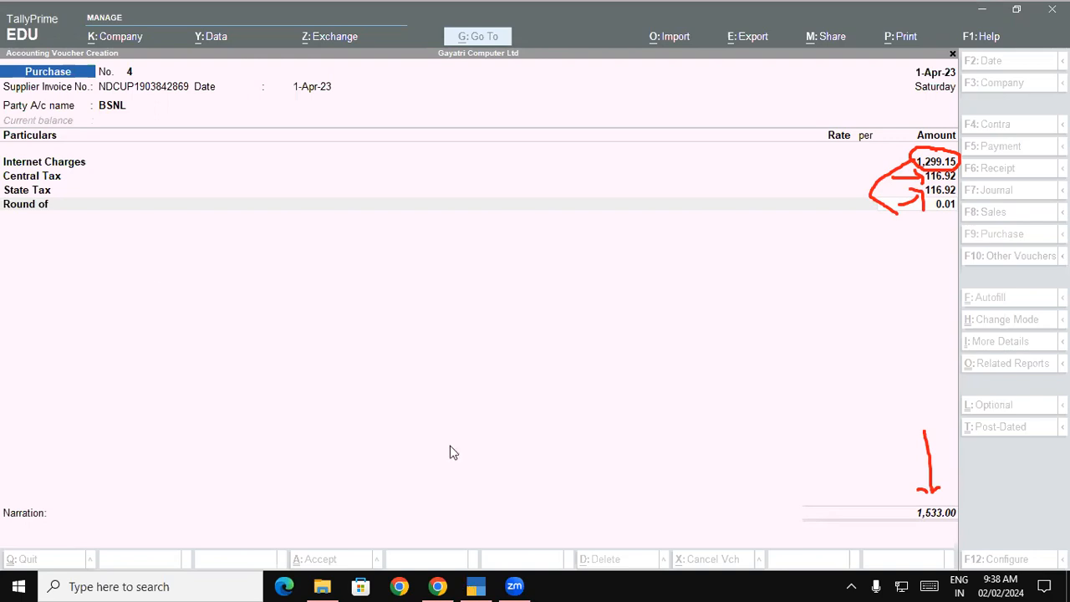
{"action": "key", "text": "alt+Tab"}
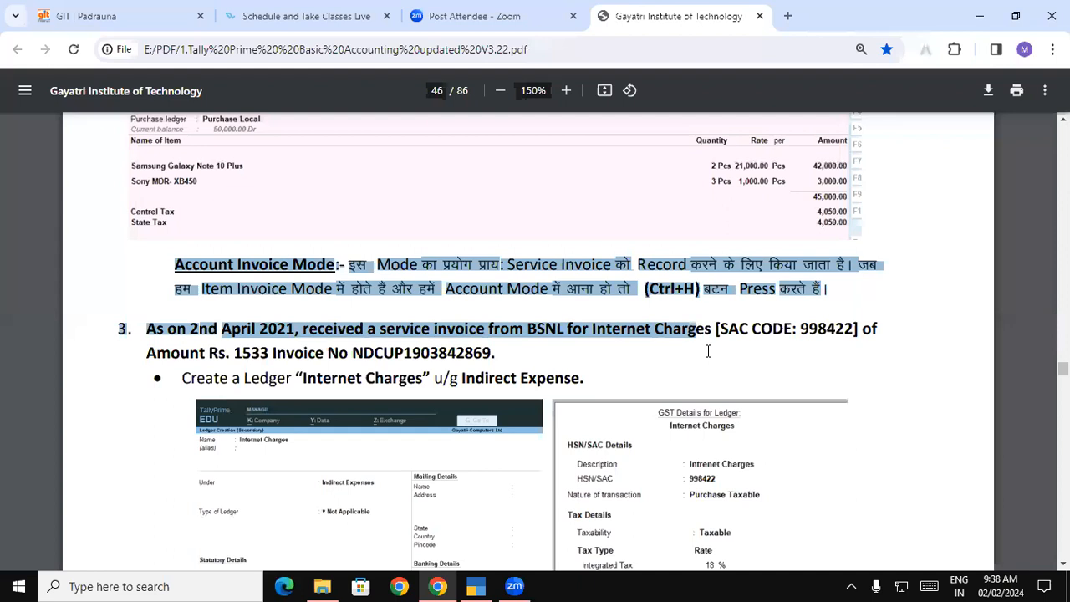
Clear the round-off amount and abandon the unsaved purchase voucher
{"action": "left_click", "coordinate": [779, 379]}
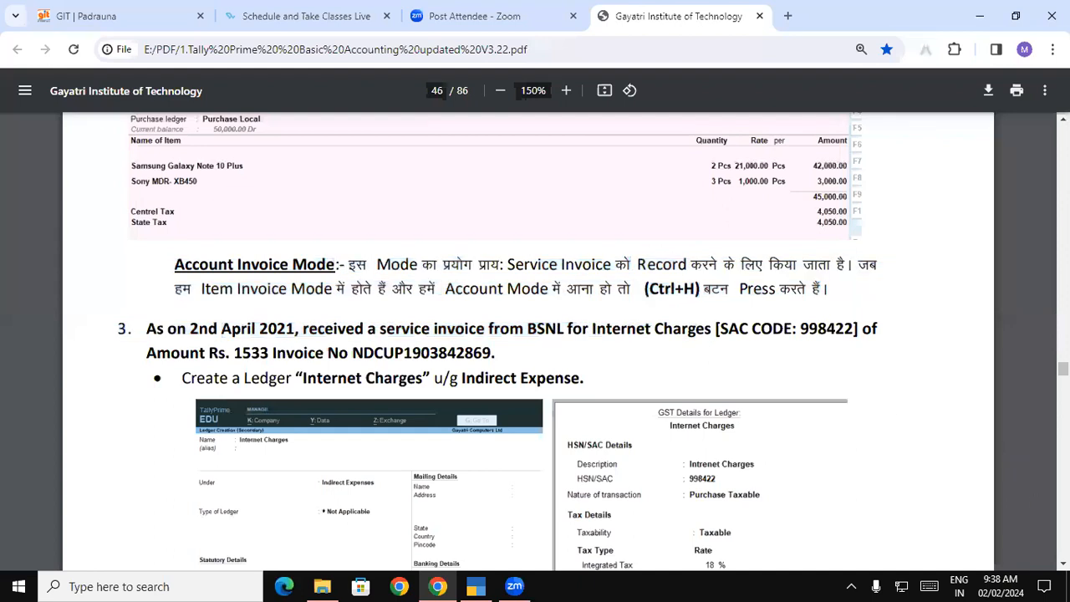
{"action": "scroll", "coordinate": [1037, 566], "scroll_direction": "down", "scroll_amount": 2}
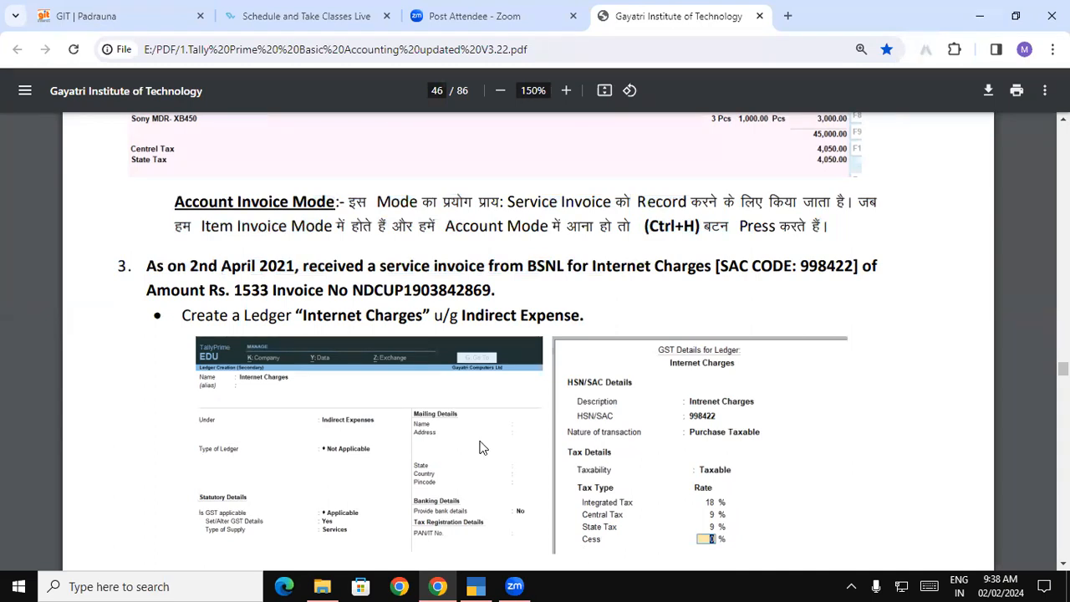
{"action": "key", "text": "alt+Tab"}
{"action": "key", "text": "BackSpace"}
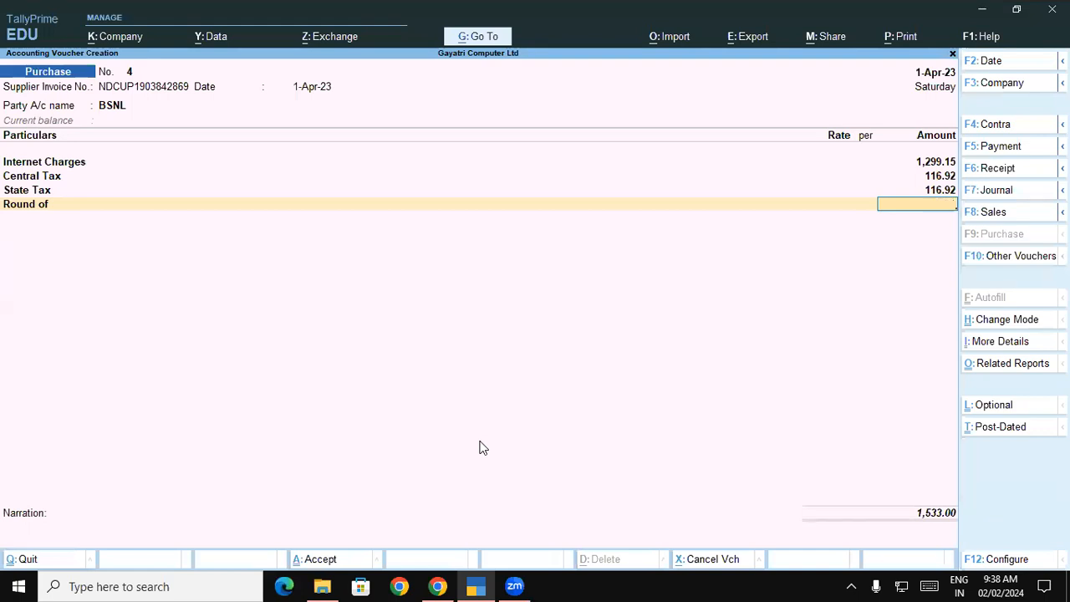
{"action": "key", "text": "Escape"}
Highlight question 3's details in the PDF: SAC 998422 and amount Rs. 1533
{"action": "left_click", "coordinate": [437, 586]}
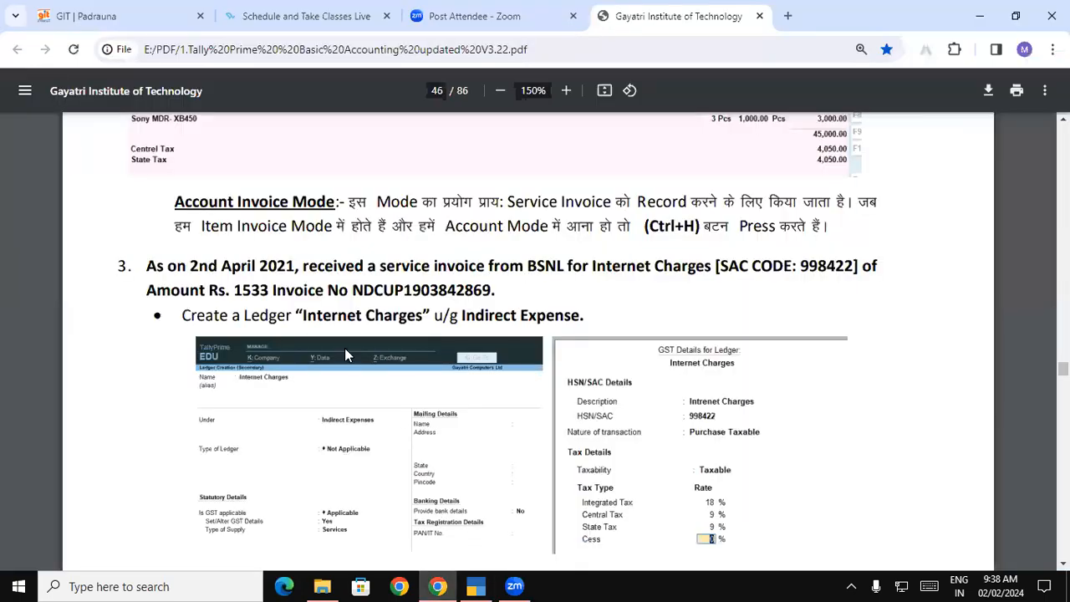
{"action": "left_click_drag", "start_coordinate": [147, 266], "coordinate": [733, 269]}
{"action": "left_click", "coordinate": [284, 261]}
{"action": "left_click", "coordinate": [459, 267]}
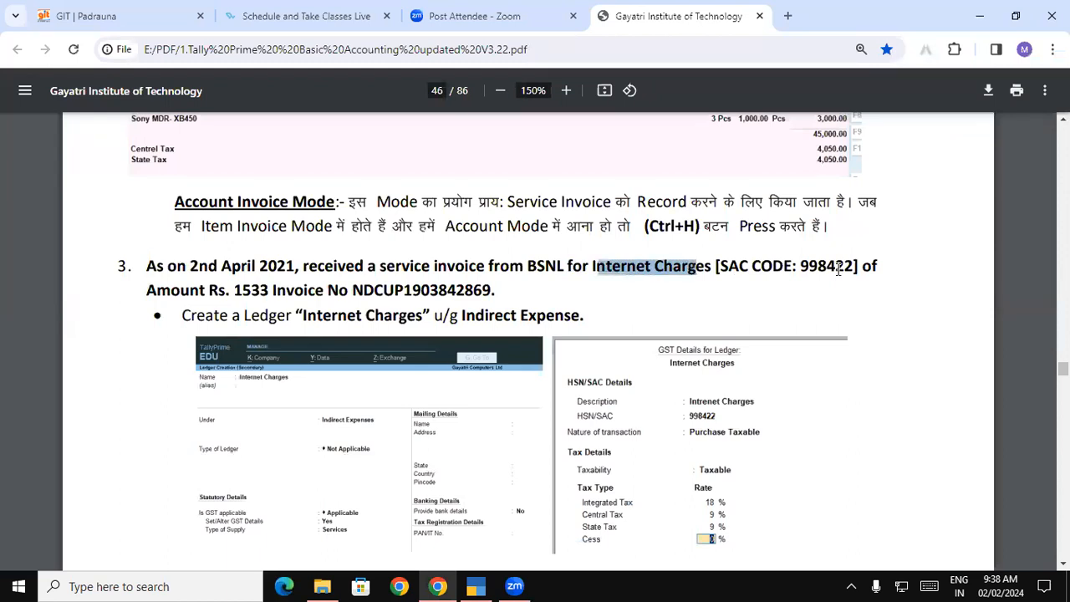
{"action": "left_click_drag", "start_coordinate": [853, 266], "coordinate": [721, 266]}
{"action": "left_click_drag", "start_coordinate": [159, 289], "coordinate": [391, 291]}
{"action": "left_click", "coordinate": [466, 585]}
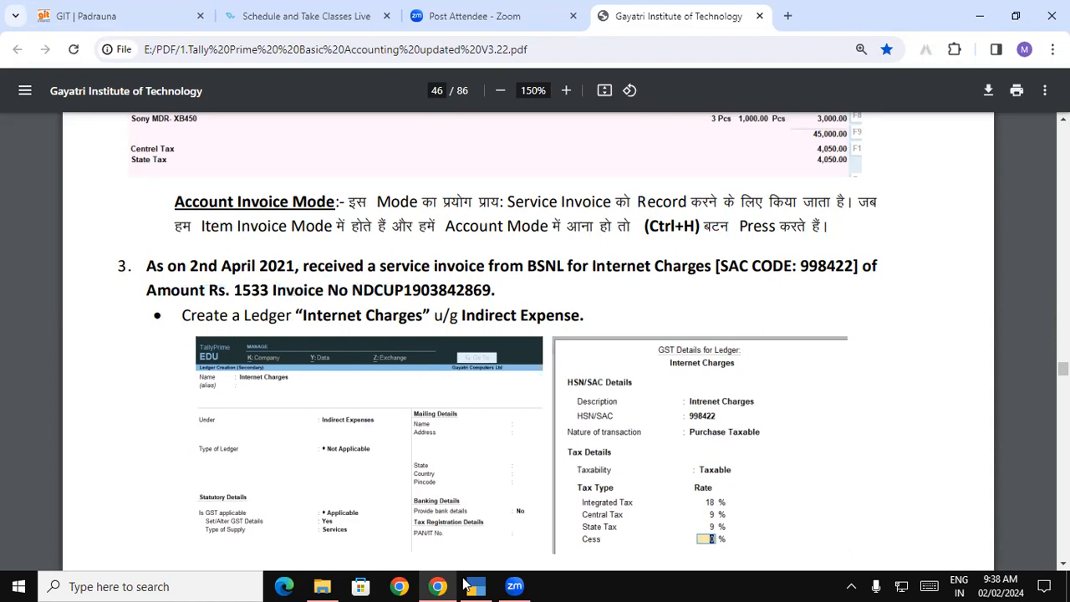
Start a purchase voucher with the pasted invoice number, date 1-Apr-23 and party BSNL
{"action": "key", "text": "Return"}
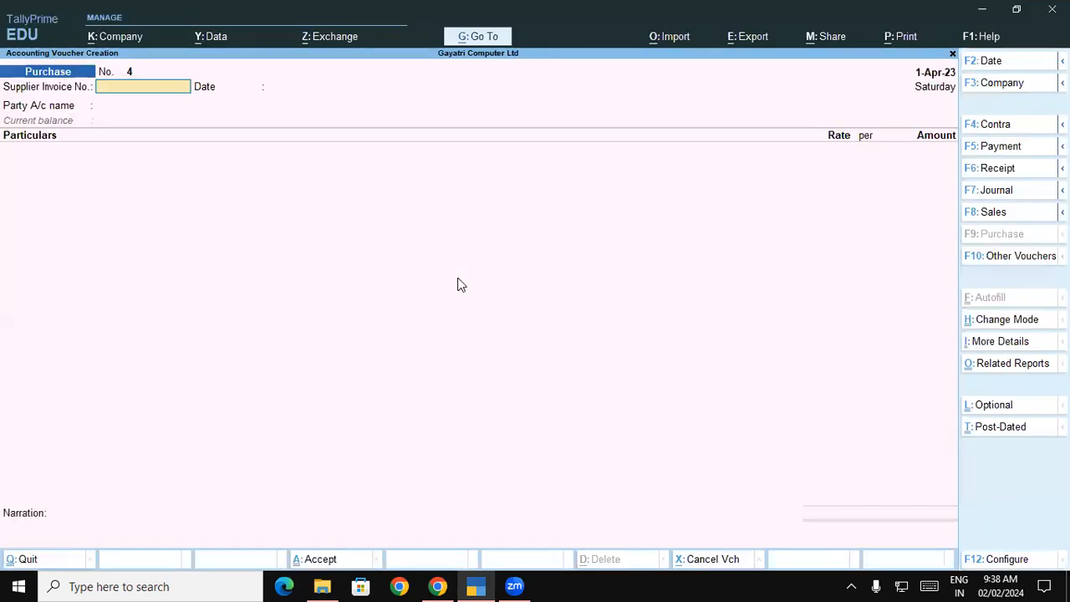
{"action": "key", "text": "ctrl"}
{"action": "key", "text": "ctrl+v"}
{"action": "key", "text": "Return"}
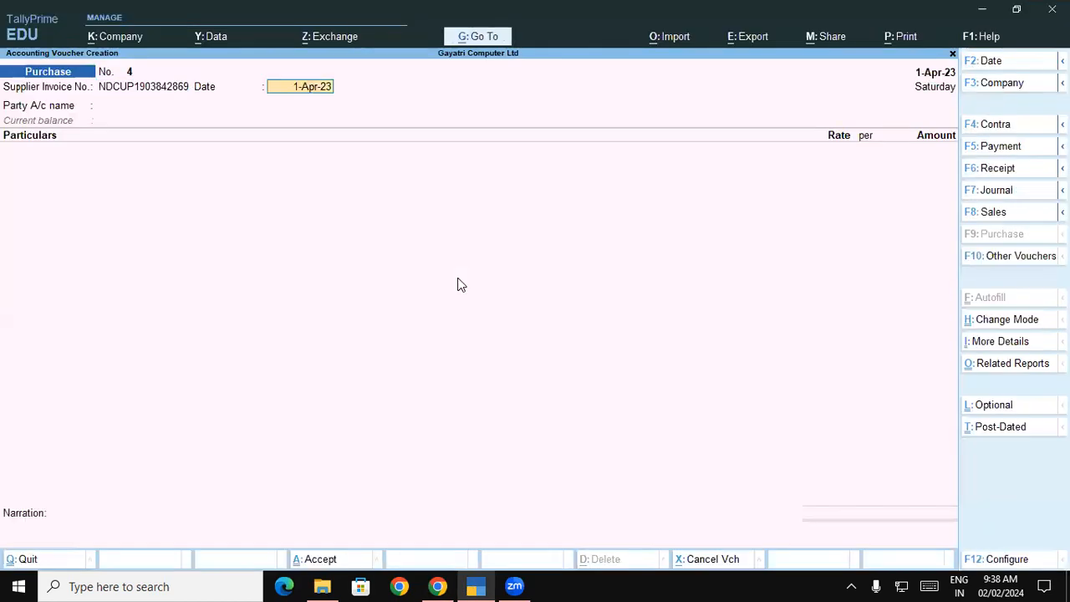
{"action": "key", "text": "Return"}
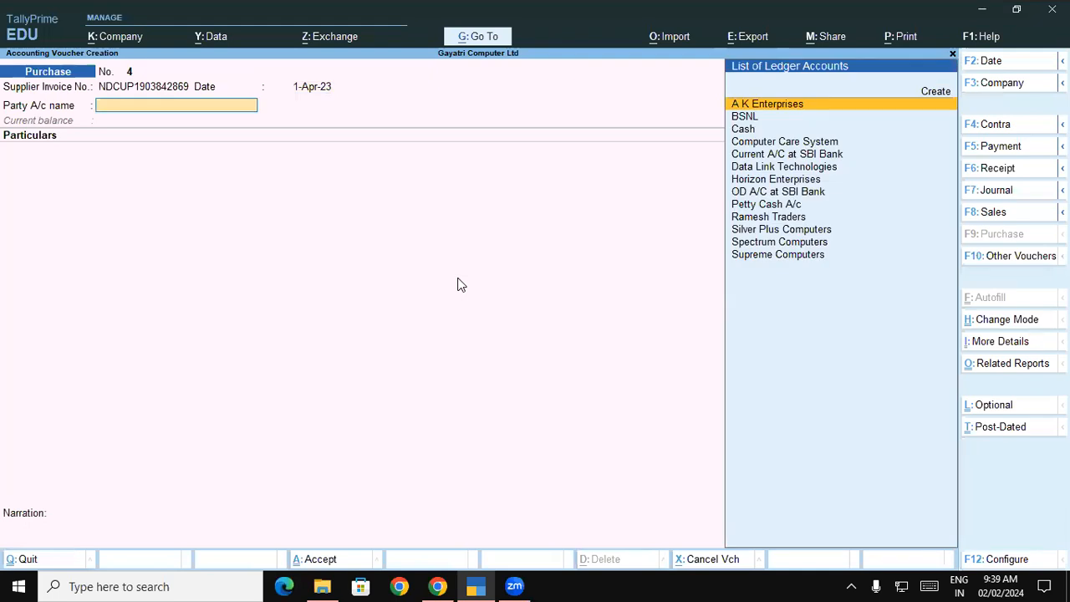
{"action": "type", "text": "B"}
{"action": "key", "text": "Return"}
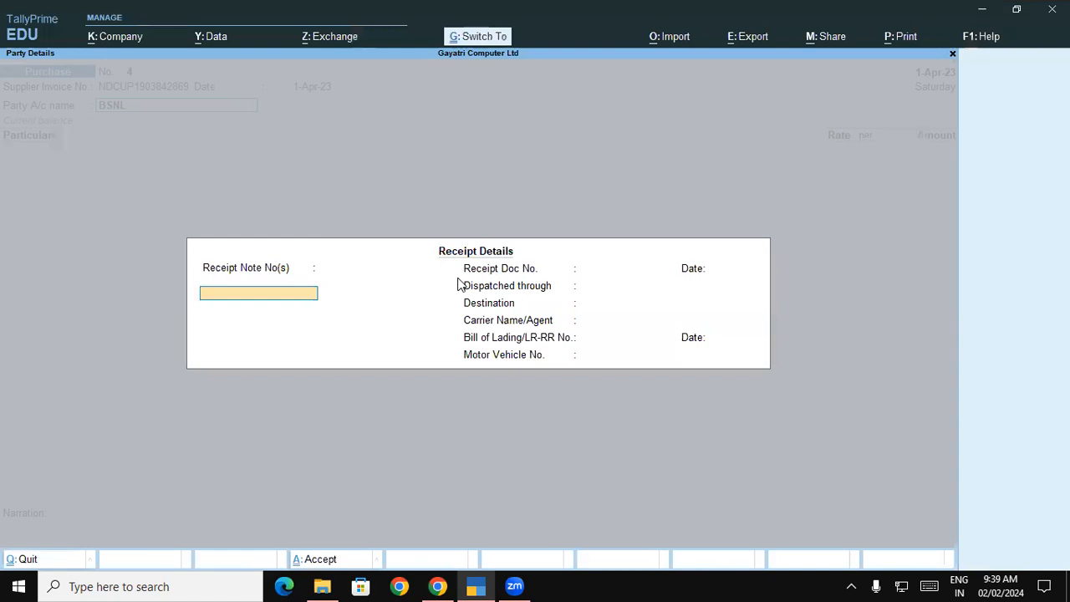
{"action": "key", "text": "Return"}
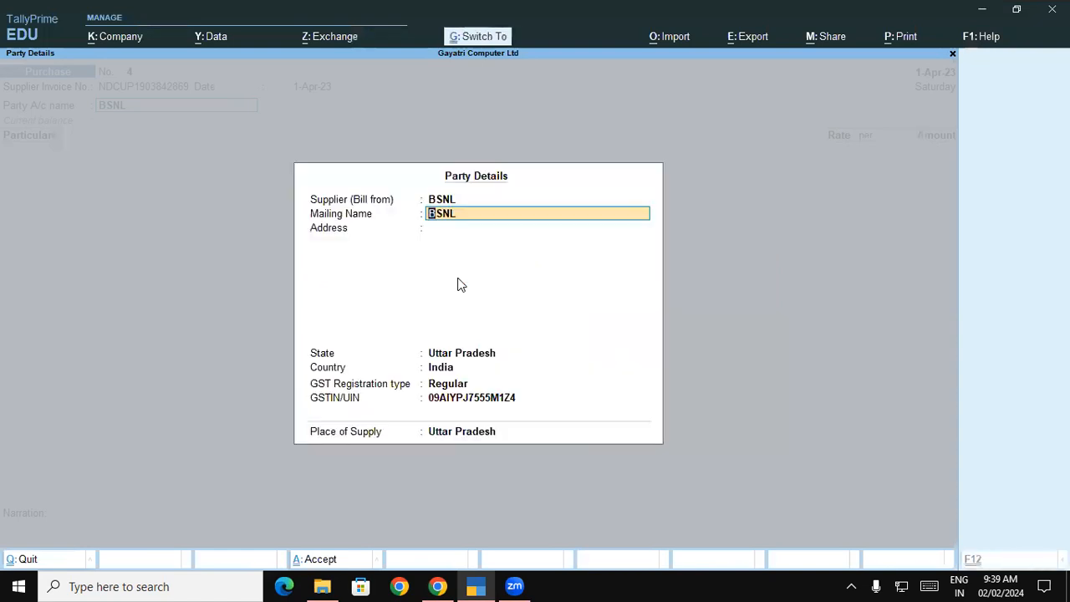
{"action": "key", "text": "ctrl+a"}
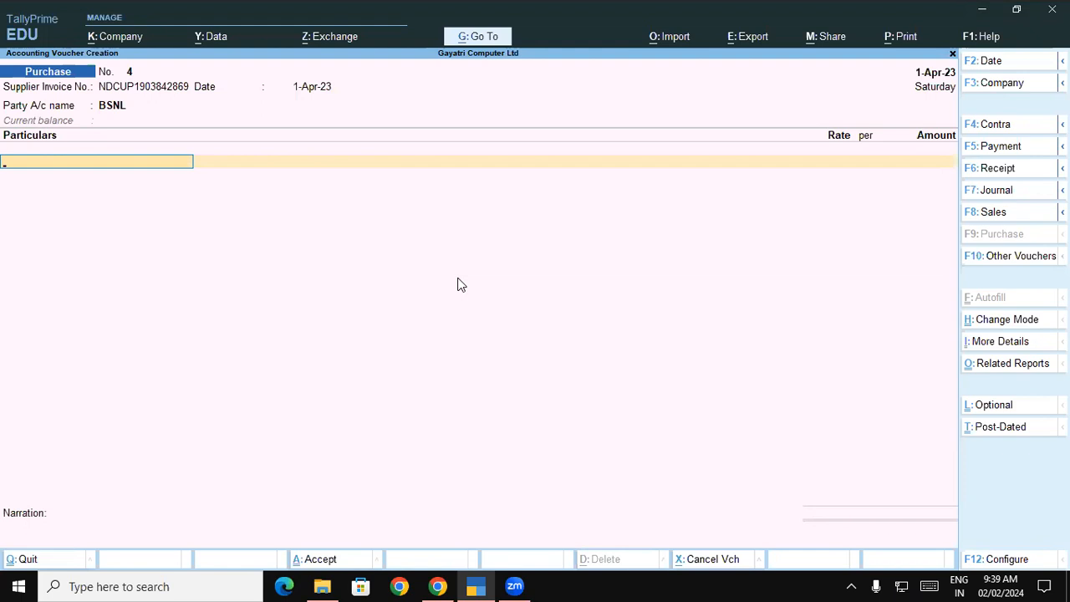
Add Internet Charges from 1533 inclusive of GST, giving 1,299.15
{"action": "type", "text": "I"}
{"action": "key", "text": "Return"}
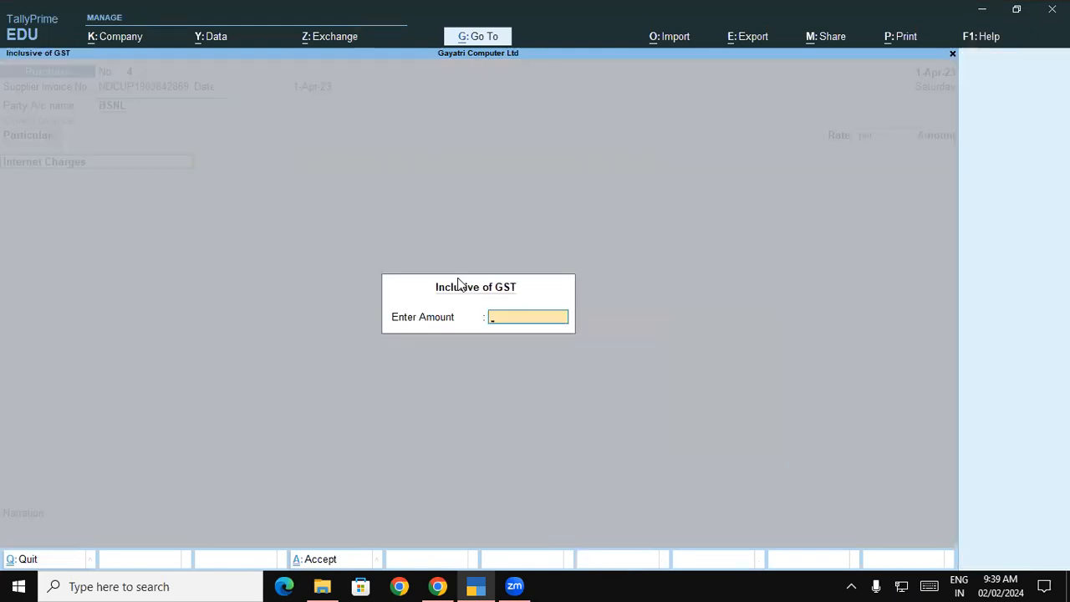
{"action": "type", "text": "1533"}
{"action": "key", "text": "Return"}
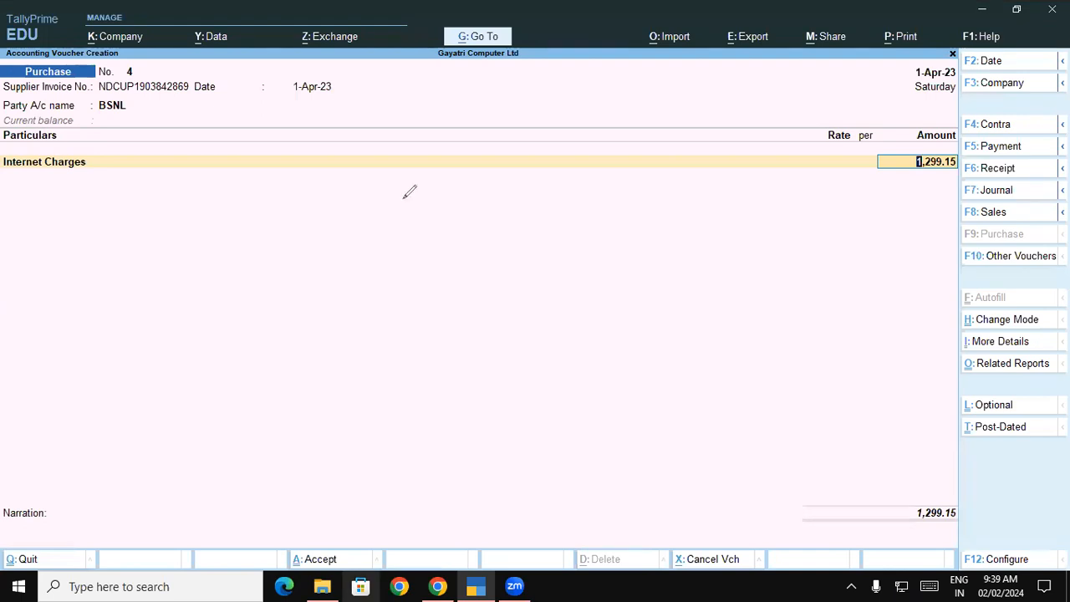
{"action": "mouse_move", "coordinate": [329, 155]}
{"action": "left_mouse_down"}
{"action": "mouse_move", "coordinate": [363, 142]}
{"action": "mouse_move", "coordinate": [352, 173]}
{"action": "left_mouse_up"}
{"action": "left_click_drag", "start_coordinate": [376, 153], "coordinate": [374, 150]}
{"action": "mouse_move", "coordinate": [391, 143]}
{"action": "left_mouse_down"}
{"action": "mouse_move", "coordinate": [402, 144]}
{"action": "mouse_move", "coordinate": [363, 198]}
{"action": "mouse_move", "coordinate": [393, 102]}
{"action": "mouse_move", "coordinate": [338, 120]}
{"action": "left_mouse_up"}
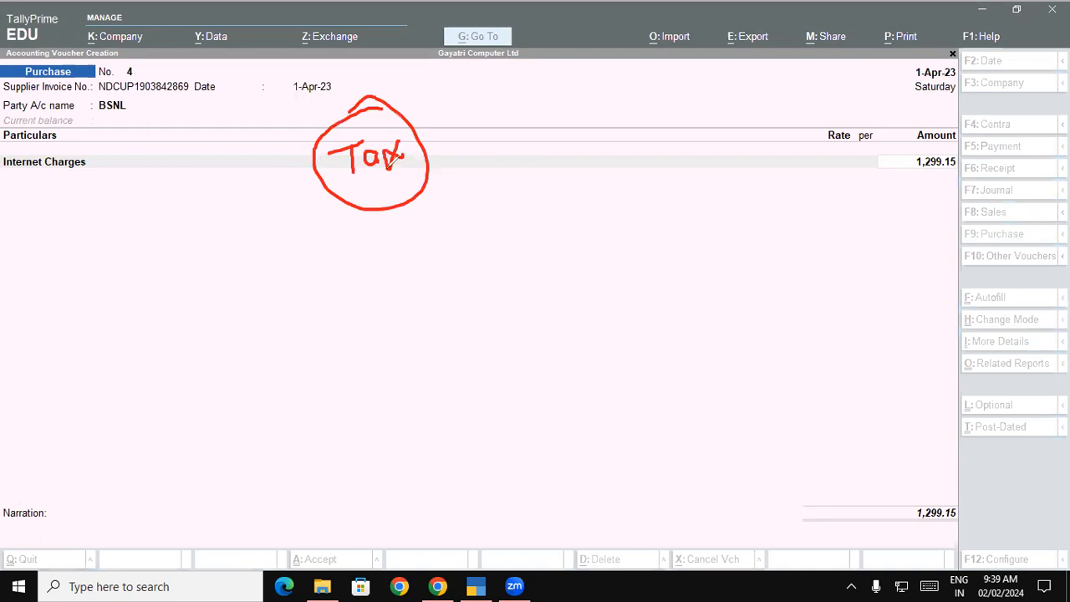
{"action": "left_click_drag", "start_coordinate": [399, 246], "coordinate": [401, 285]}
{"action": "left_click_drag", "start_coordinate": [427, 235], "coordinate": [424, 271]}
{"action": "left_click_drag", "start_coordinate": [444, 227], "coordinate": [445, 261]}
{"action": "left_click_drag", "start_coordinate": [468, 224], "coordinate": [470, 259]}
{"action": "mouse_move", "coordinate": [502, 210]}
{"action": "left_mouse_down"}
{"action": "mouse_move", "coordinate": [511, 246]}
{"action": "mouse_move", "coordinate": [527, 224]}
{"action": "left_mouse_up"}
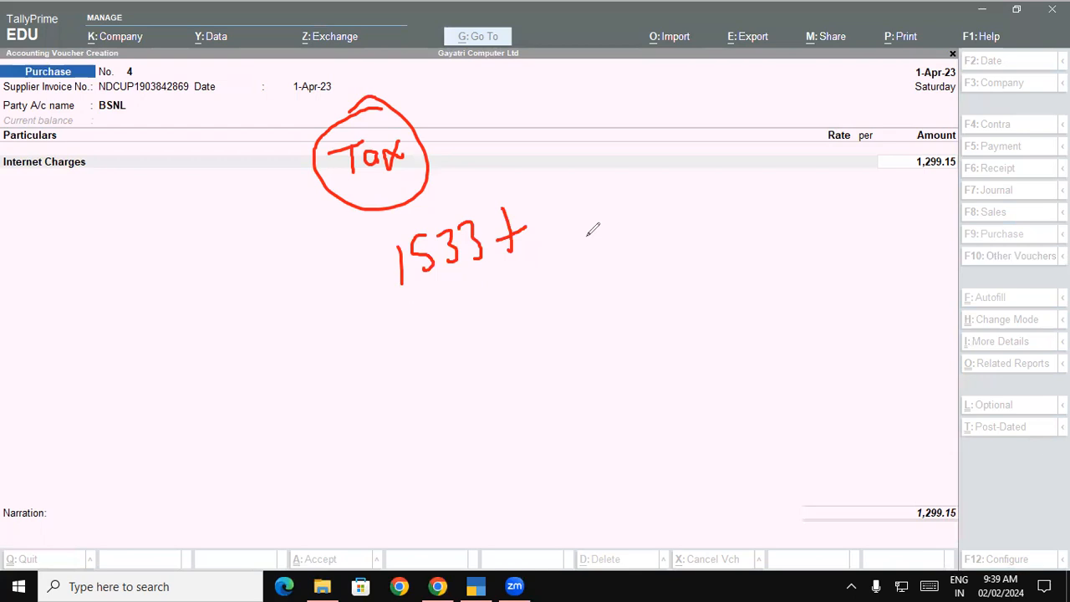
{"action": "left_click_drag", "start_coordinate": [611, 131], "coordinate": [619, 176]}
{"action": "left_click_drag", "start_coordinate": [652, 117], "coordinate": [627, 155]}
{"action": "left_click_drag", "start_coordinate": [645, 122], "coordinate": [647, 153]}
{"action": "left_click_drag", "start_coordinate": [667, 109], "coordinate": [669, 152]}
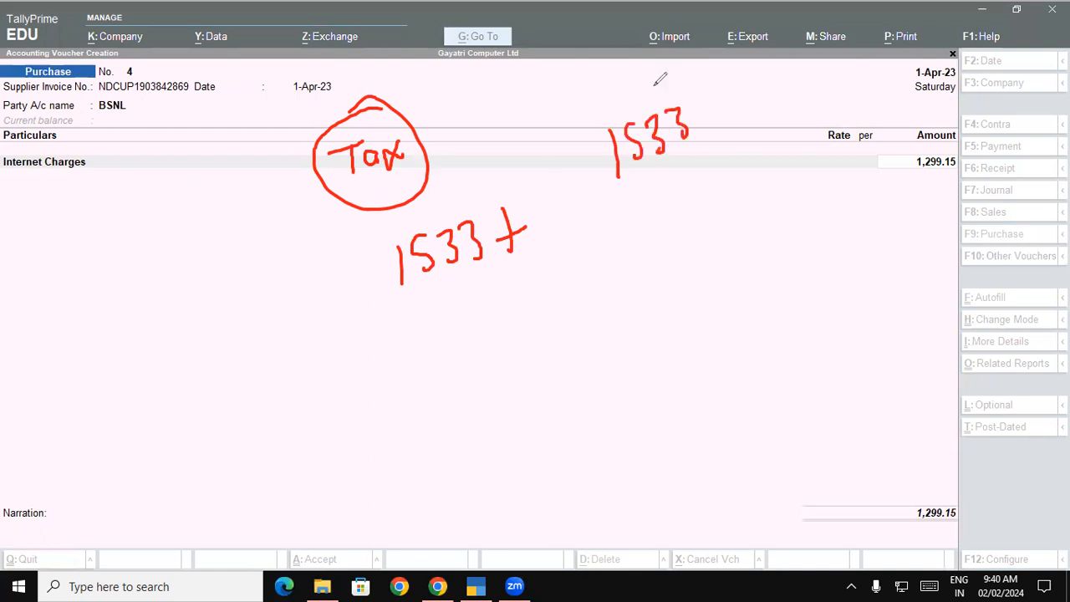
{"action": "left_click_drag", "start_coordinate": [665, 82], "coordinate": [674, 72]}
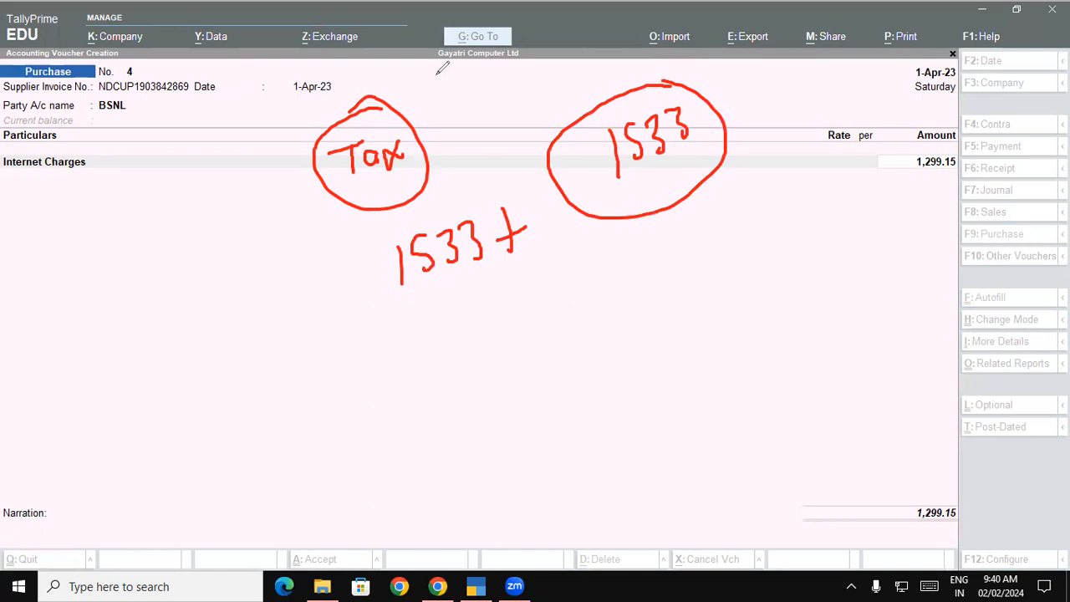
{"action": "mouse_move", "coordinate": [755, 67]}
{"action": "left_mouse_down"}
{"action": "mouse_move", "coordinate": [767, 114]}
{"action": "mouse_move", "coordinate": [796, 75]}
{"action": "left_mouse_up"}
{"action": "left_click_drag", "start_coordinate": [809, 48], "coordinate": [827, 90]}
{"action": "left_click_drag", "start_coordinate": [828, 27], "coordinate": [855, 63]}
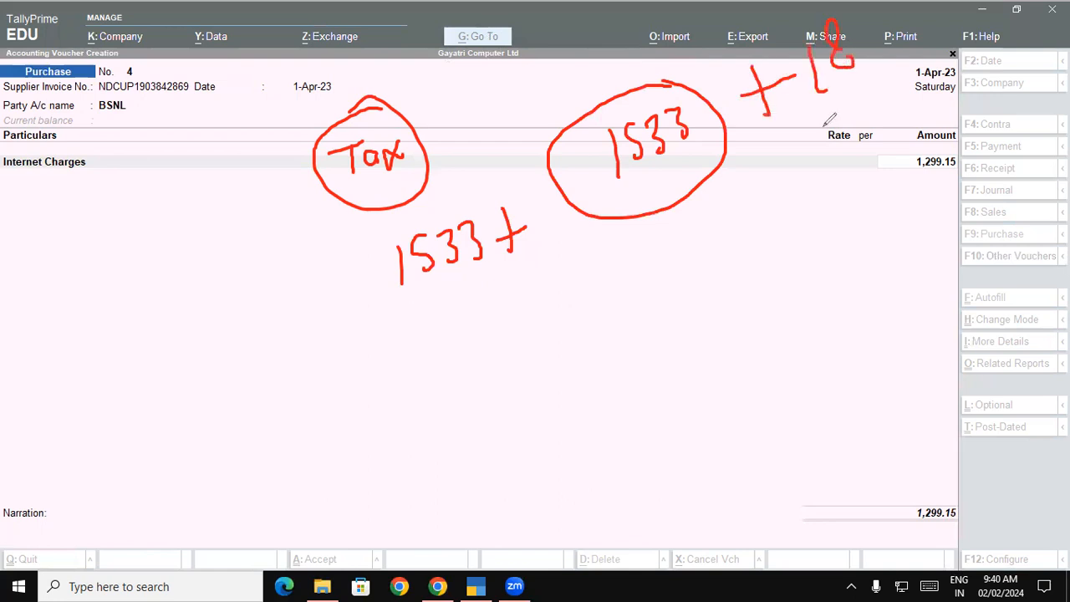
{"action": "left_click_drag", "start_coordinate": [824, 125], "coordinate": [834, 182]}
{"action": "mouse_move", "coordinate": [857, 127]}
{"action": "left_mouse_down"}
{"action": "mouse_move", "coordinate": [851, 159]}
{"action": "mouse_move", "coordinate": [813, 177]}
{"action": "left_mouse_up"}
{"action": "left_click_drag", "start_coordinate": [817, 234], "coordinate": [833, 286]}
{"action": "mouse_move", "coordinate": [860, 216]}
{"action": "left_mouse_down"}
{"action": "mouse_move", "coordinate": [862, 259]}
{"action": "mouse_move", "coordinate": [872, 227]}
{"action": "mouse_move", "coordinate": [888, 242]}
{"action": "mouse_move", "coordinate": [878, 237]}
{"action": "left_mouse_up"}
{"action": "mouse_move", "coordinate": [792, 176]}
{"action": "left_mouse_down"}
{"action": "mouse_move", "coordinate": [778, 189]}
{"action": "mouse_move", "coordinate": [788, 252]}
{"action": "mouse_move", "coordinate": [679, 204]}
{"action": "mouse_move", "coordinate": [707, 186]}
{"action": "left_mouse_up"}
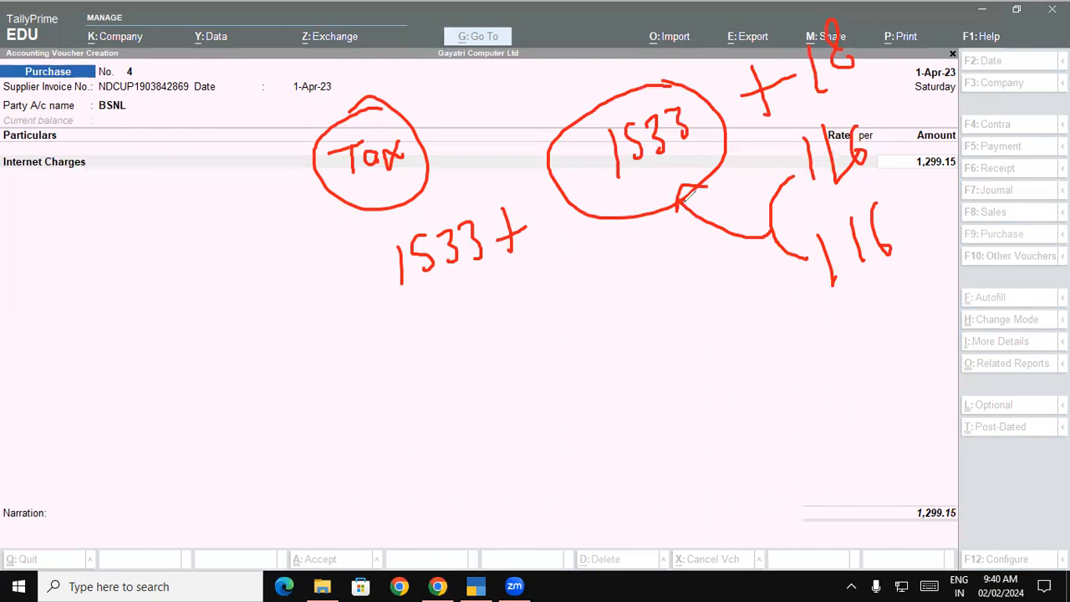
{"action": "left_click_drag", "start_coordinate": [611, 331], "coordinate": [622, 378]}
Reopen the Internet Charges line and confirm 1,533 inclusive of GST, giving 1,299.15
{"action": "left_click", "coordinate": [1020, 510]}
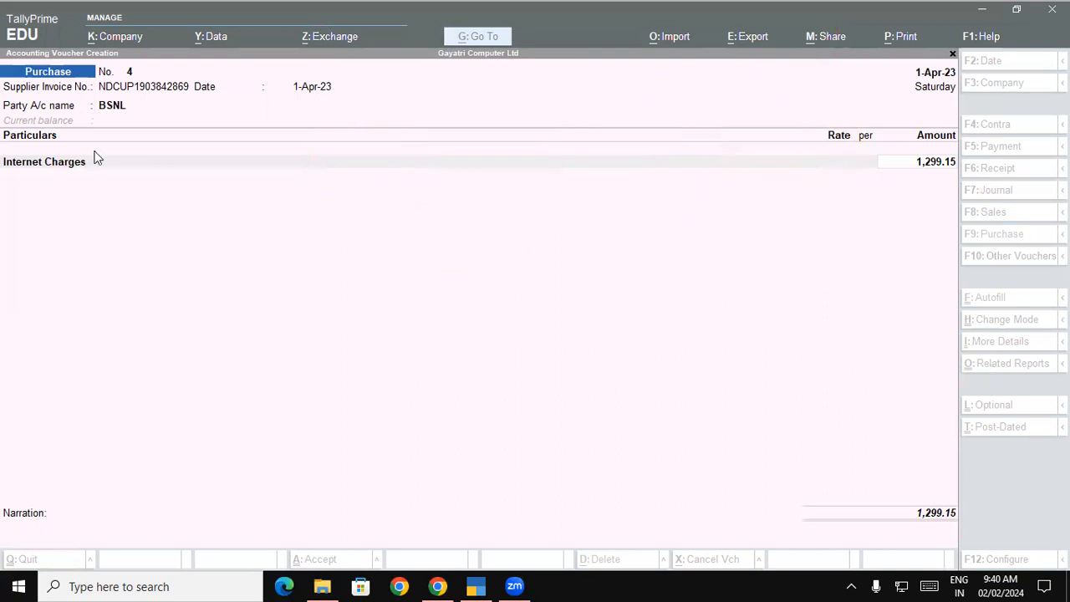
{"action": "left_click", "coordinate": [85, 156]}
{"action": "left_click", "coordinate": [83, 162]}
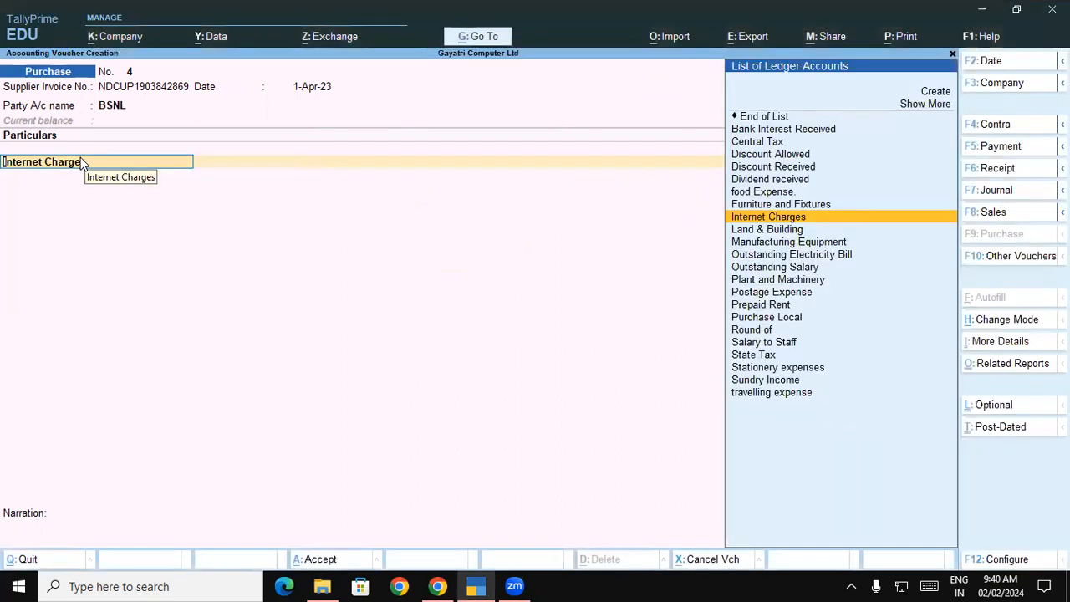
{"action": "key", "text": "Return"}
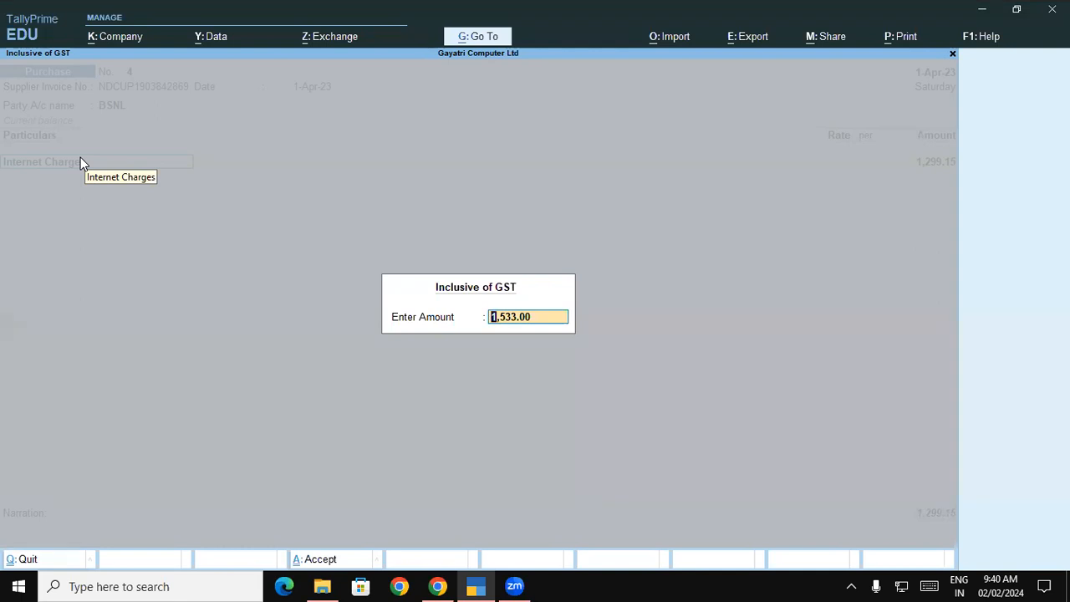
{"action": "key", "text": "Return"}
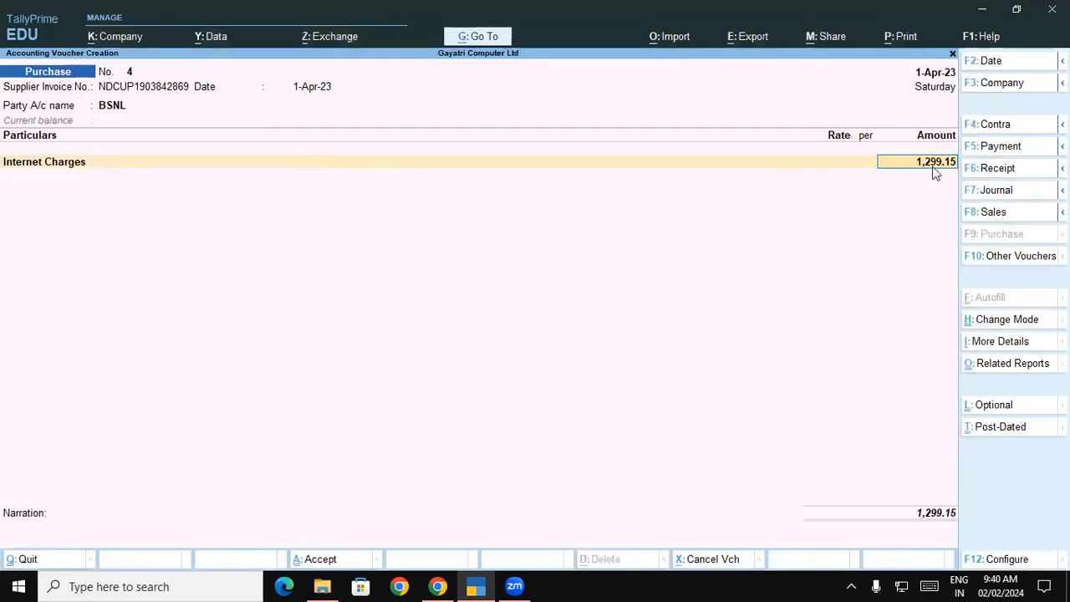
{"action": "key", "text": "Return"}
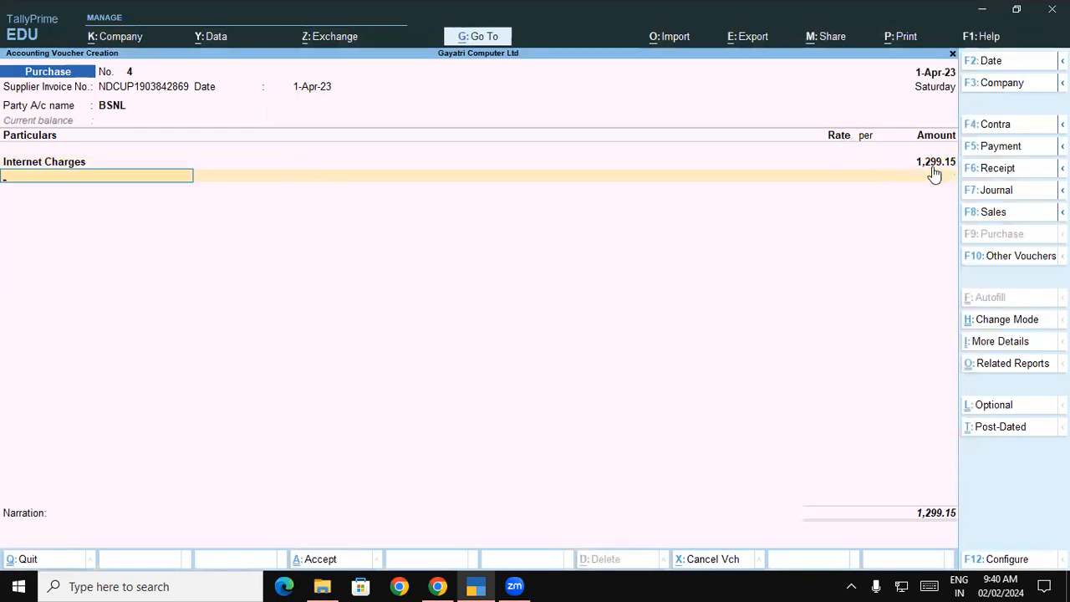
Add Central Tax and State Tax lines of 116.92 each
{"action": "type", "text": "Ce"}
{"action": "key", "text": "Return"}
{"action": "key", "text": "Return"}
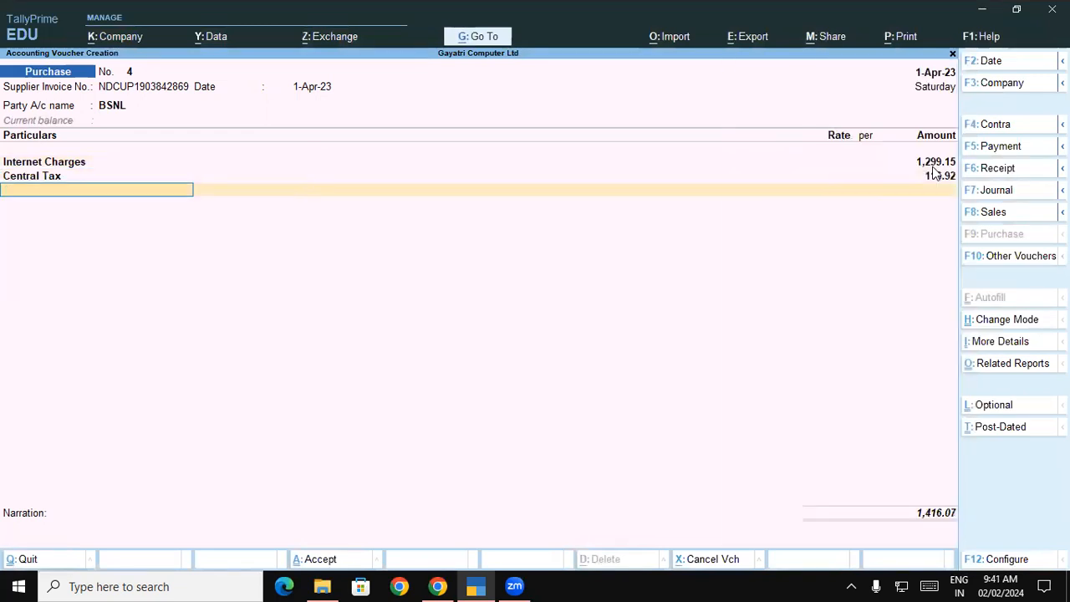
{"action": "type", "text": "St"}
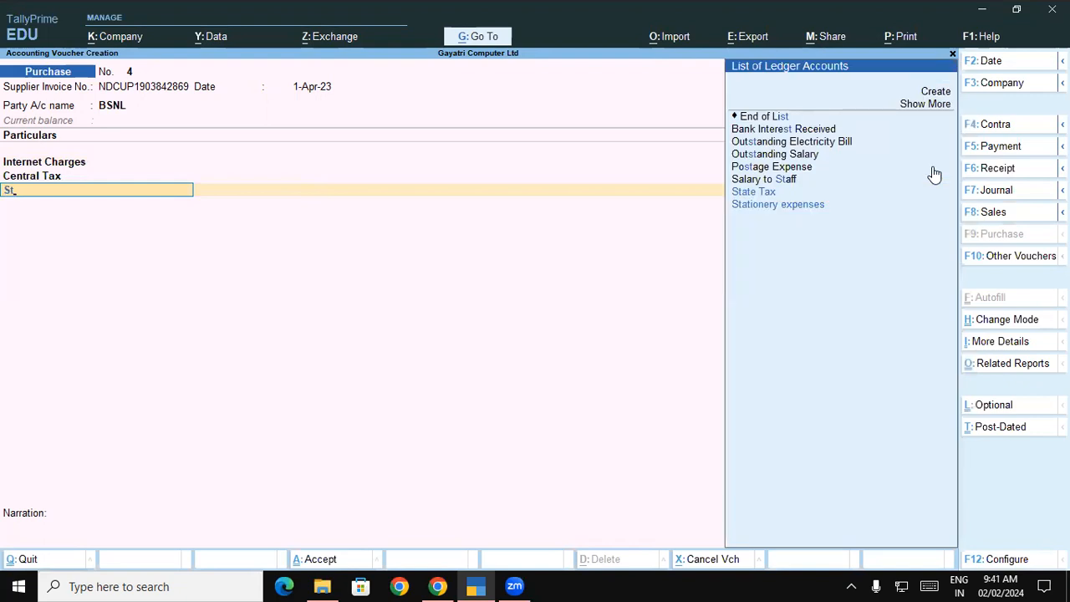
{"action": "key", "text": "Return"}
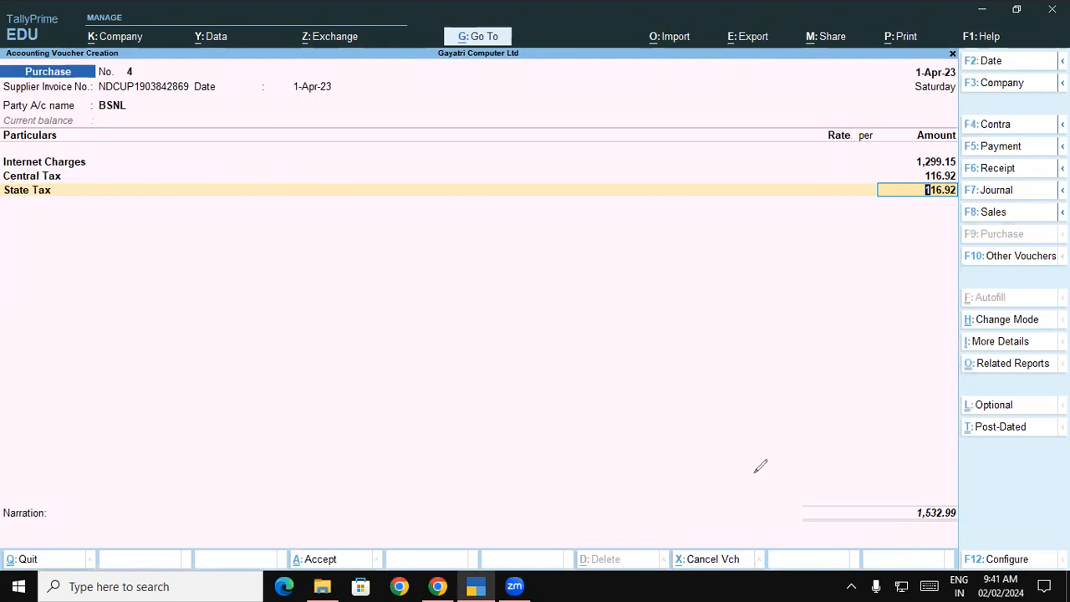
Mark the figure 49, the State Tax amount and the 1,532.99 total with the pen, then clear the marks
{"action": "left_click_drag", "start_coordinate": [701, 219], "coordinate": [739, 236]}
{"action": "left_click_drag", "start_coordinate": [703, 203], "coordinate": [724, 289]}
{"action": "left_click_drag", "start_coordinate": [776, 208], "coordinate": [759, 269]}
{"action": "mouse_move", "coordinate": [736, 179]}
{"action": "left_mouse_down"}
{"action": "mouse_move", "coordinate": [862, 332]}
{"action": "mouse_move", "coordinate": [733, 148]}
{"action": "mouse_move", "coordinate": [728, 156]}
{"action": "left_mouse_up"}
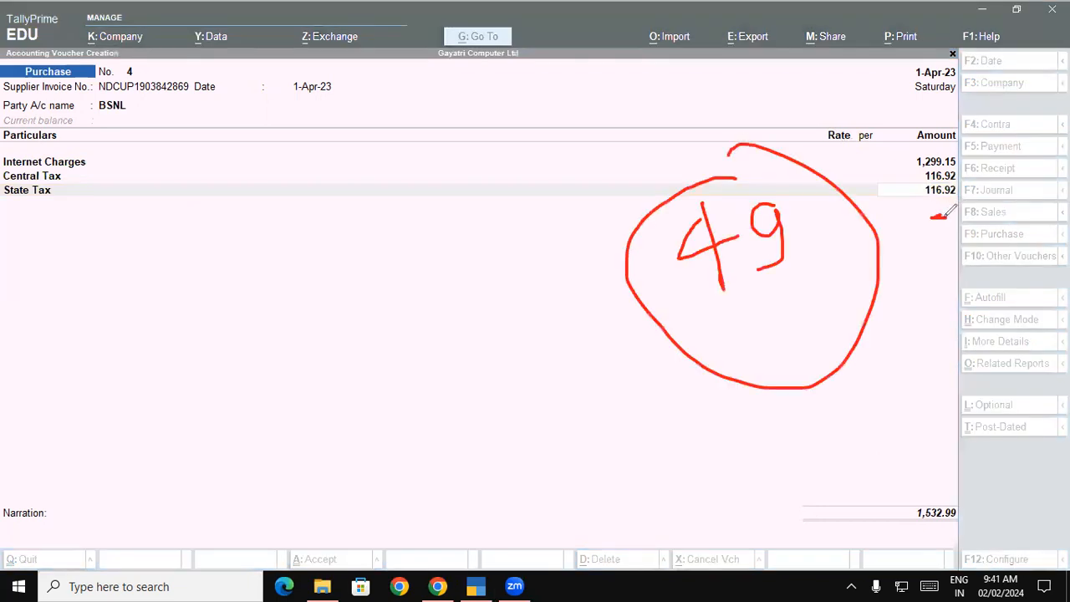
{"action": "left_click_drag", "start_coordinate": [939, 215], "coordinate": [939, 216]}
{"action": "left_click_drag", "start_coordinate": [954, 505], "coordinate": [951, 505]}
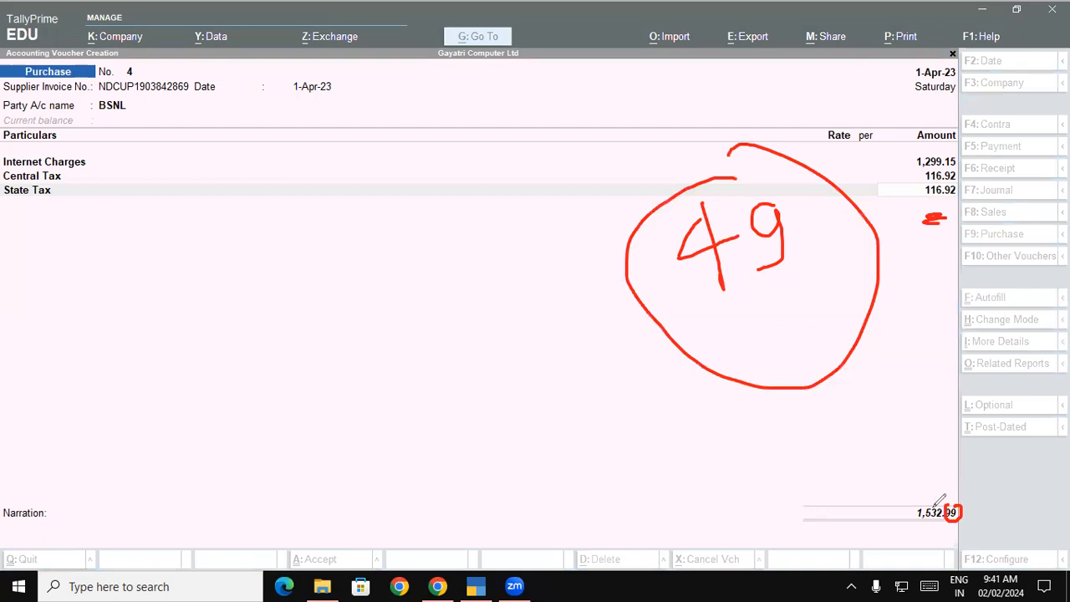
{"action": "mouse_move", "coordinate": [259, 179]}
{"action": "left_mouse_down"}
{"action": "mouse_move", "coordinate": [240, 213]}
{"action": "mouse_move", "coordinate": [281, 177]}
{"action": "mouse_move", "coordinate": [314, 174]}
{"action": "left_mouse_up"}
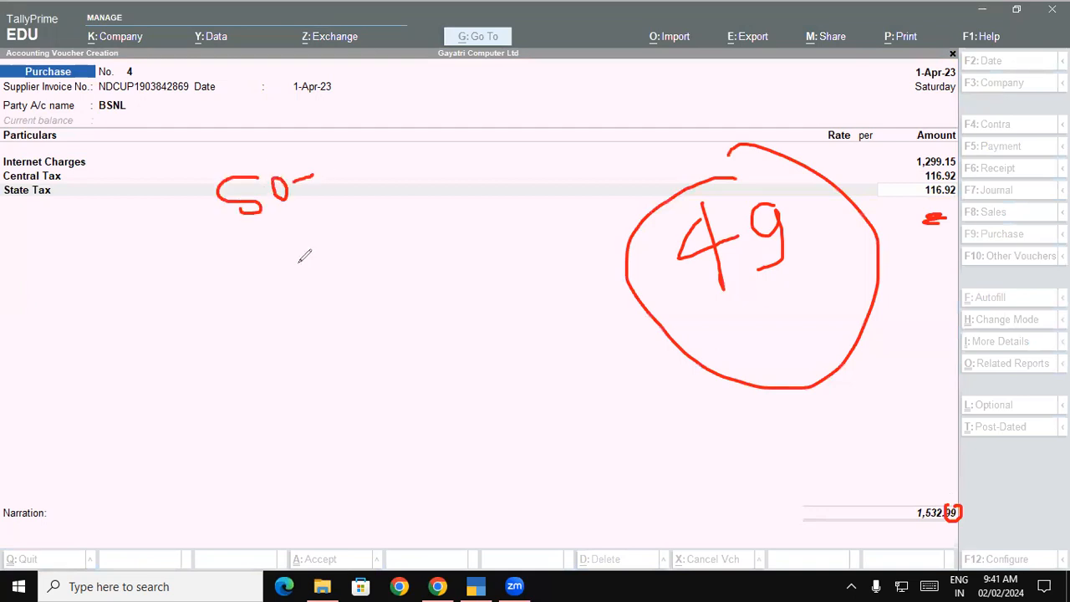
{"action": "left_click_drag", "start_coordinate": [287, 232], "coordinate": [298, 266]}
{"action": "key", "text": "Escape"}
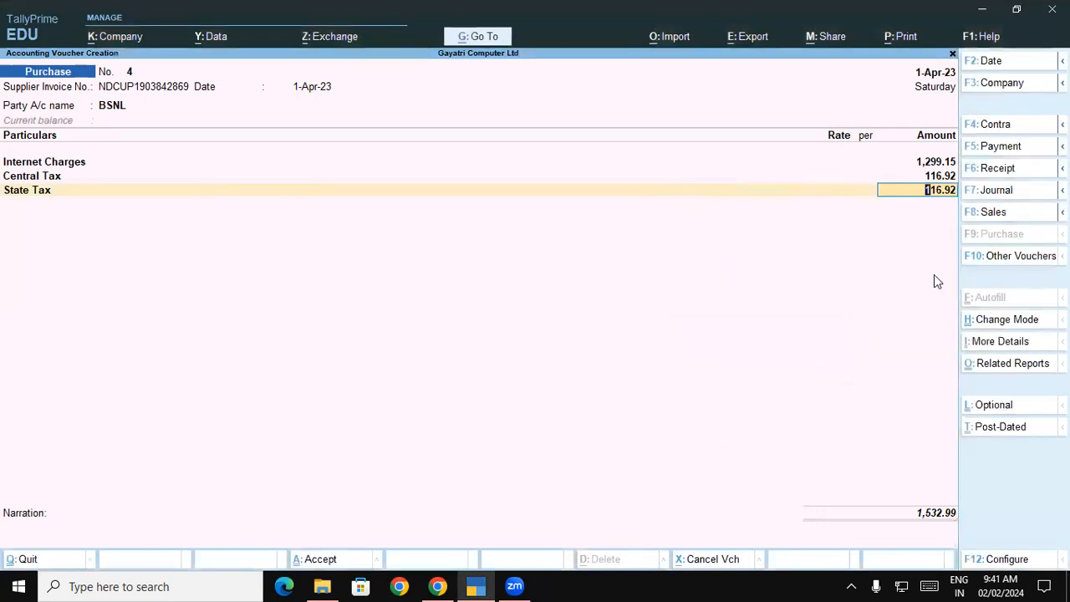
Accept the 116.92 State Tax, add a Round of line, and save BSNL purchase voucher 4
{"action": "key", "text": "Return"}
{"action": "type", "text": "R"}
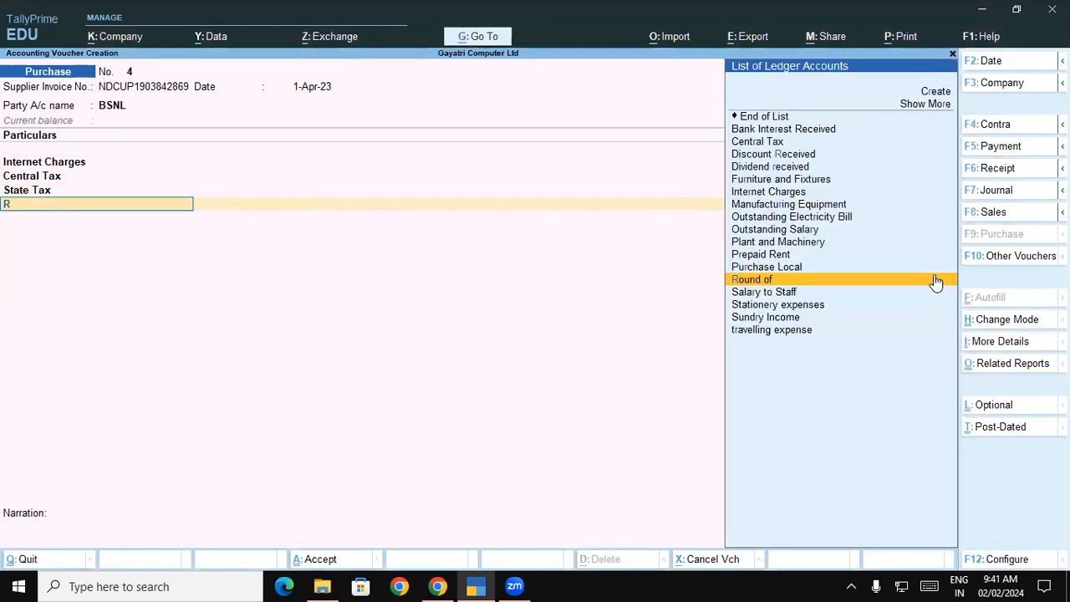
{"action": "left_click", "coordinate": [934, 276]}
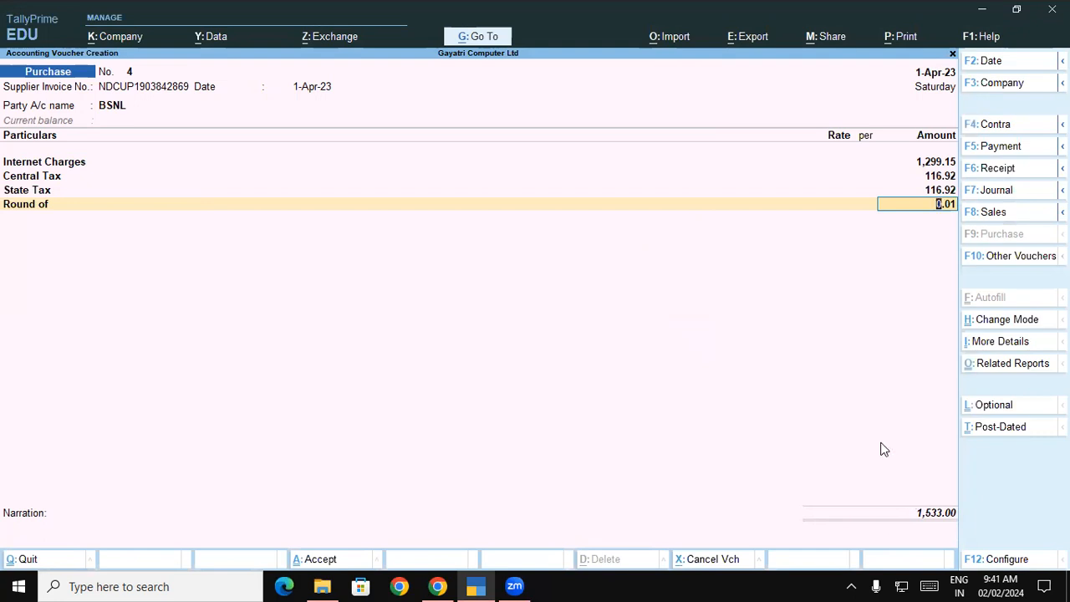
{"action": "key", "text": "ctrl"}
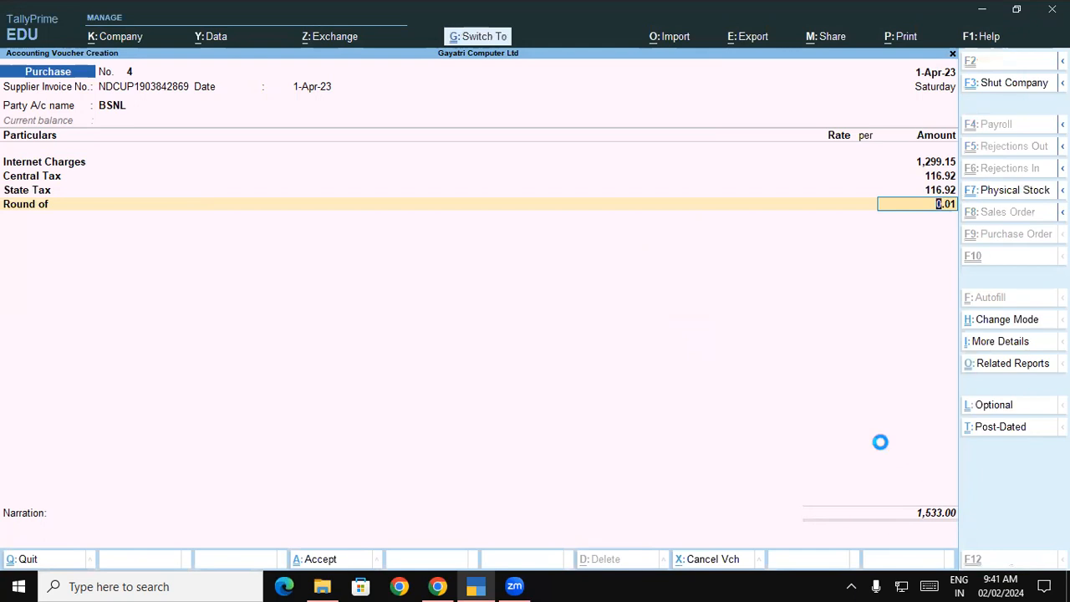
{"action": "key", "text": "ctrl+a"}
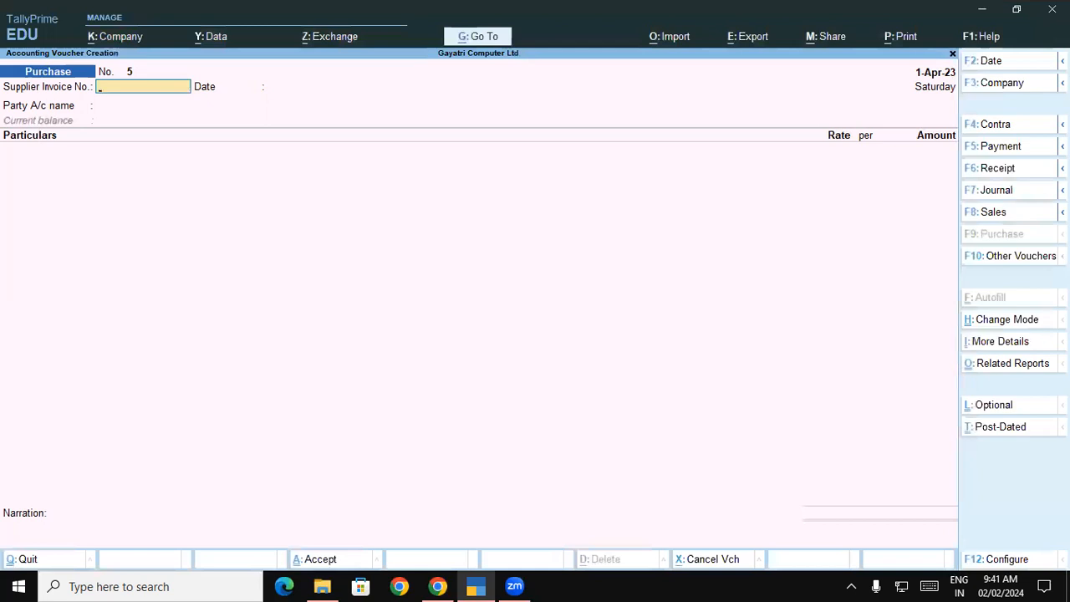
Scroll the course PDF to page 47 and highlight the Company Product List heading
{"action": "left_click", "coordinate": [437, 586]}
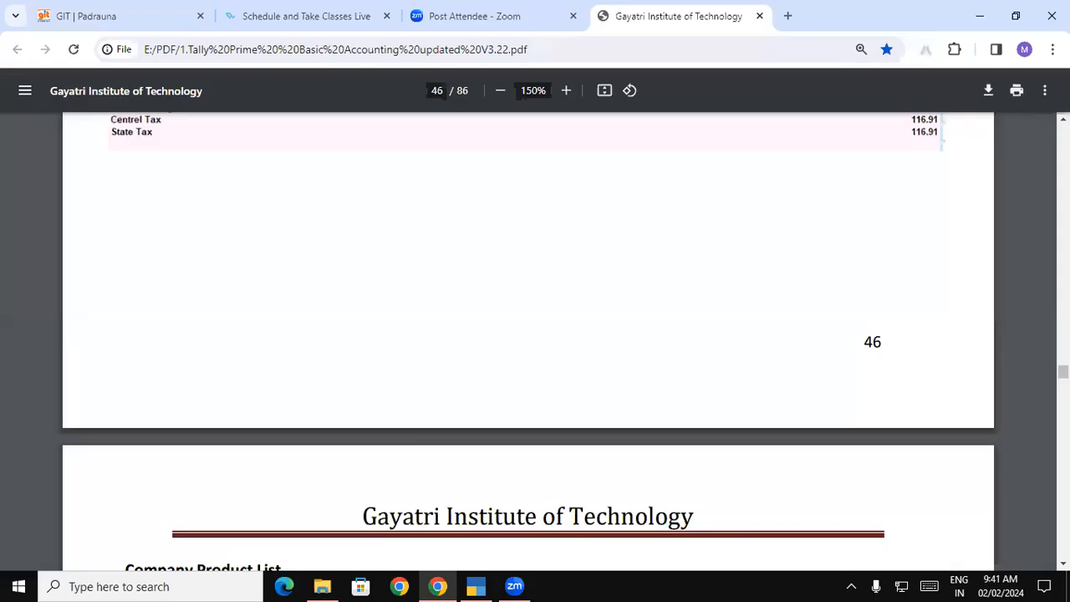
{"action": "scroll", "coordinate": [529, 335], "scroll_direction": "up", "scroll_amount": 1}
{"action": "scroll", "coordinate": [528, 334], "scroll_direction": "up", "scroll_amount": 3}
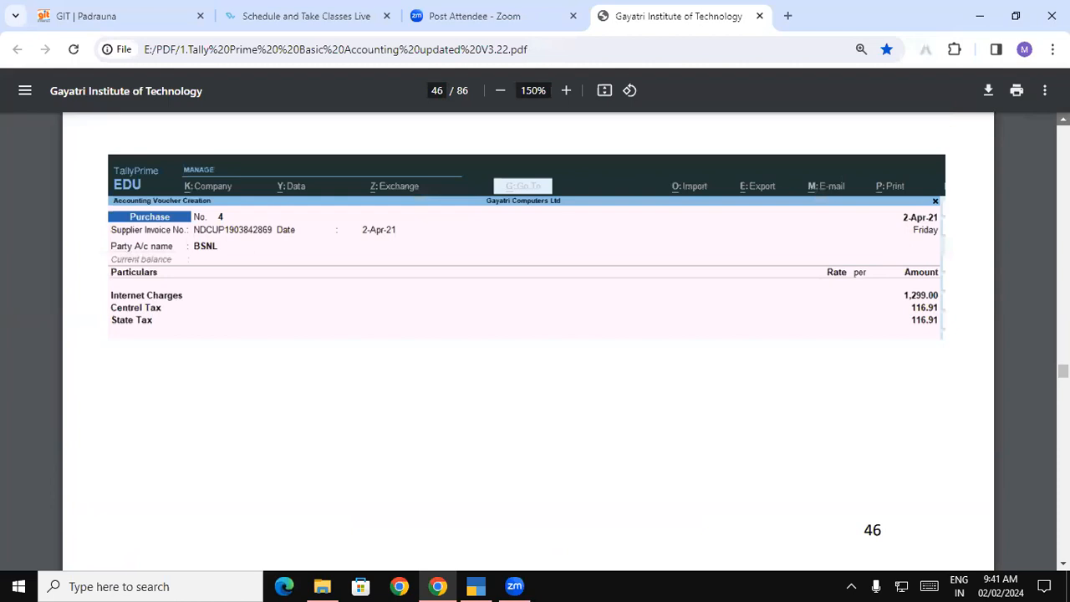
{"action": "scroll", "coordinate": [529, 334], "scroll_direction": "up", "scroll_amount": 1}
{"action": "scroll", "coordinate": [529, 335], "scroll_direction": "up", "scroll_amount": 5}
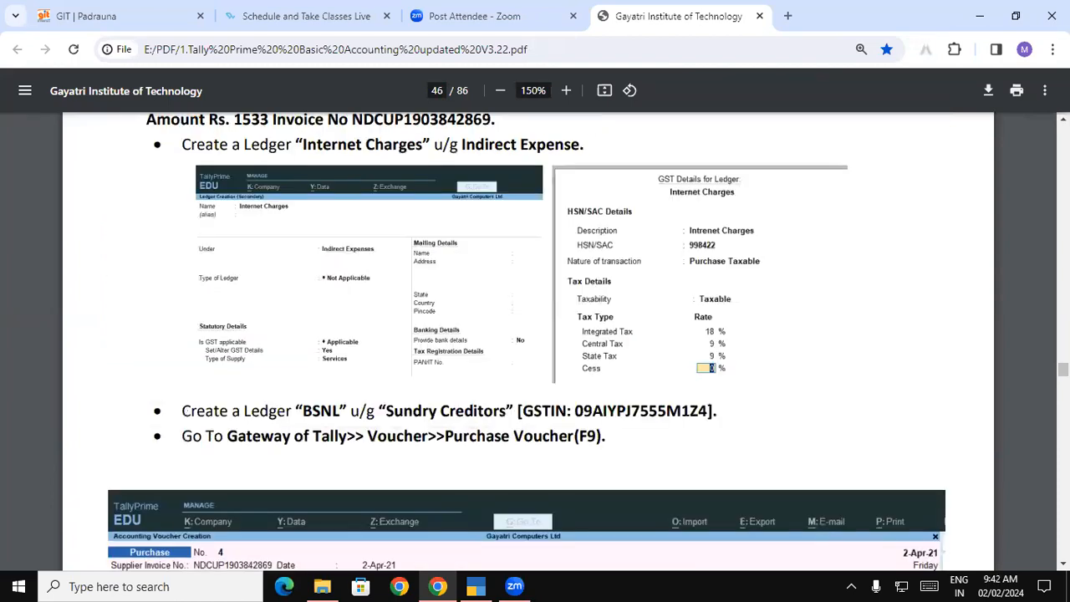
{"action": "scroll", "coordinate": [529, 335], "scroll_direction": "down", "scroll_amount": 2}
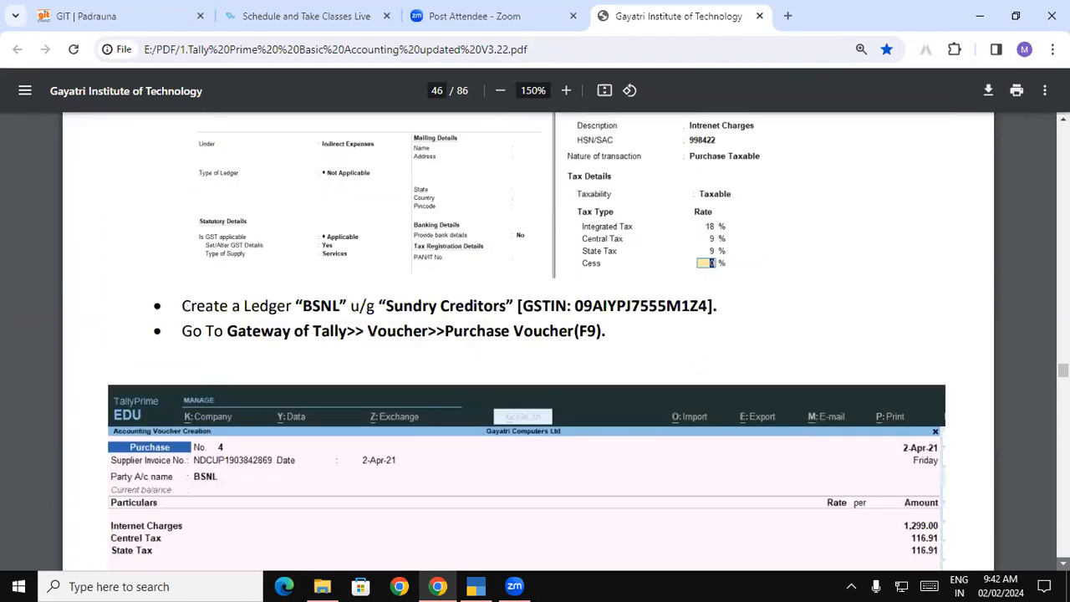
{"action": "scroll", "coordinate": [636, 393], "scroll_direction": "down", "scroll_amount": 5}
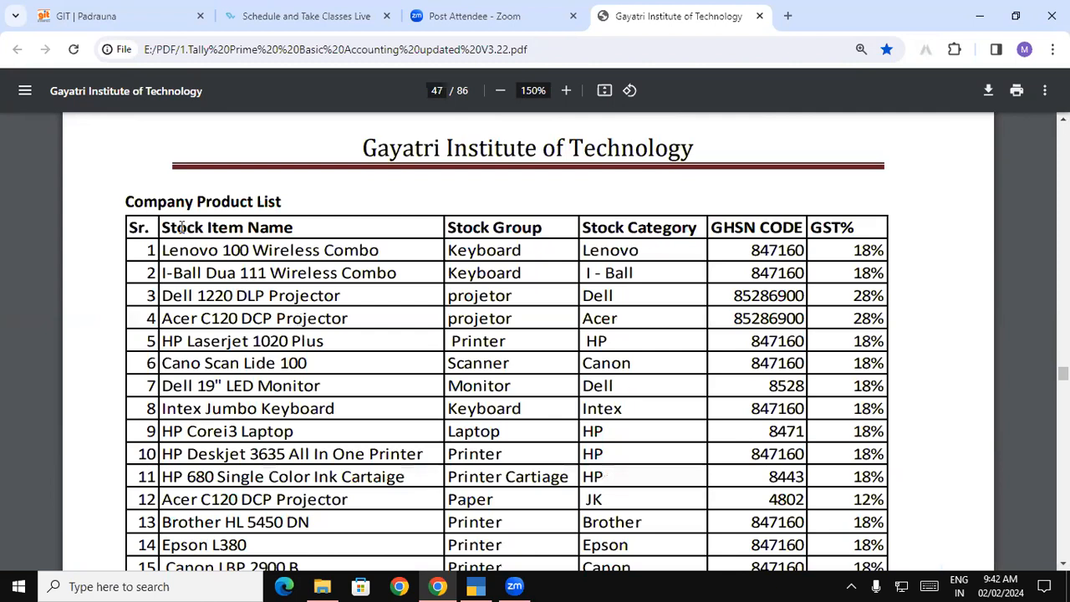
{"action": "left_click_drag", "start_coordinate": [124, 207], "coordinate": [285, 203]}
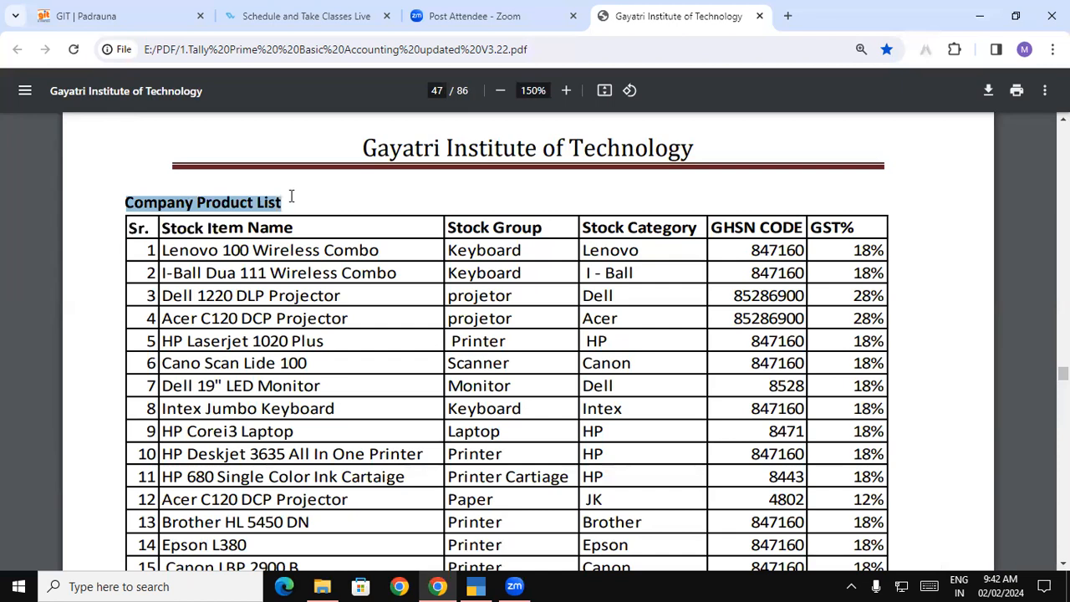
{"action": "left_click", "coordinate": [221, 199]}
{"action": "left_click_drag", "start_coordinate": [193, 200], "coordinate": [280, 198]}
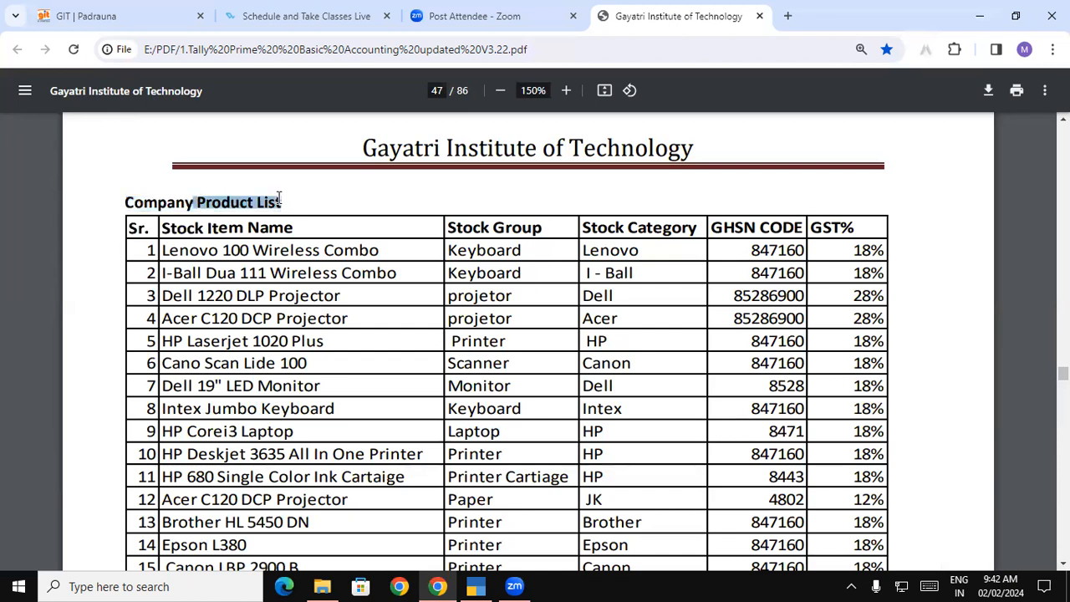
{"action": "left_click_drag", "start_coordinate": [302, 361], "coordinate": [318, 408]}
{"action": "scroll", "coordinate": [317, 471], "scroll_direction": "down", "scroll_amount": 1}
{"action": "left_click_drag", "start_coordinate": [320, 585], "coordinate": [321, 584]}
{"action": "scroll", "coordinate": [339, 409], "scroll_direction": "down", "scroll_amount": 3}
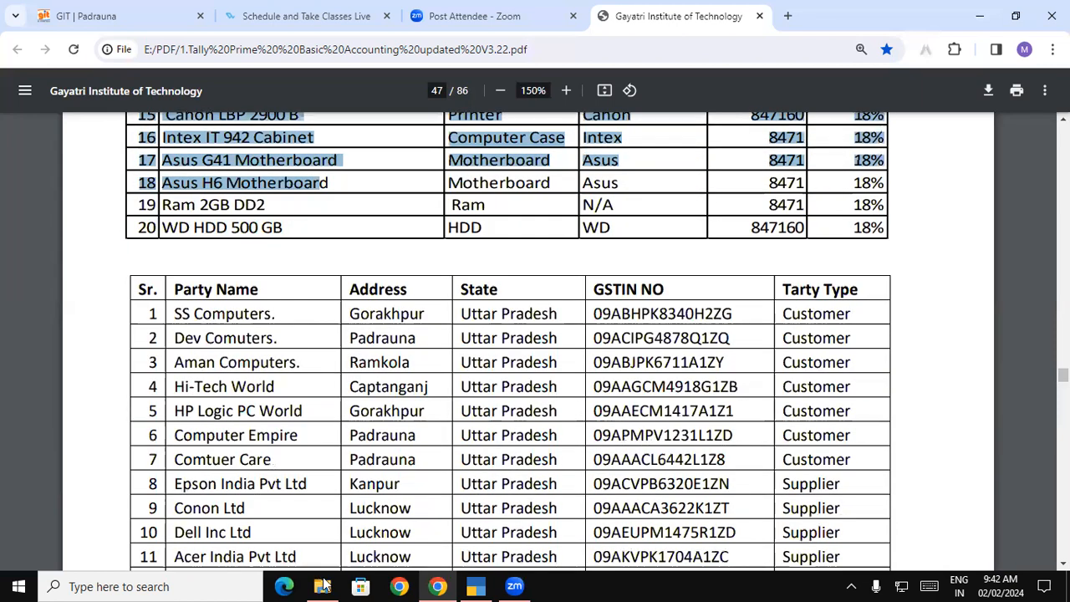
{"action": "left_click", "coordinate": [277, 303]}
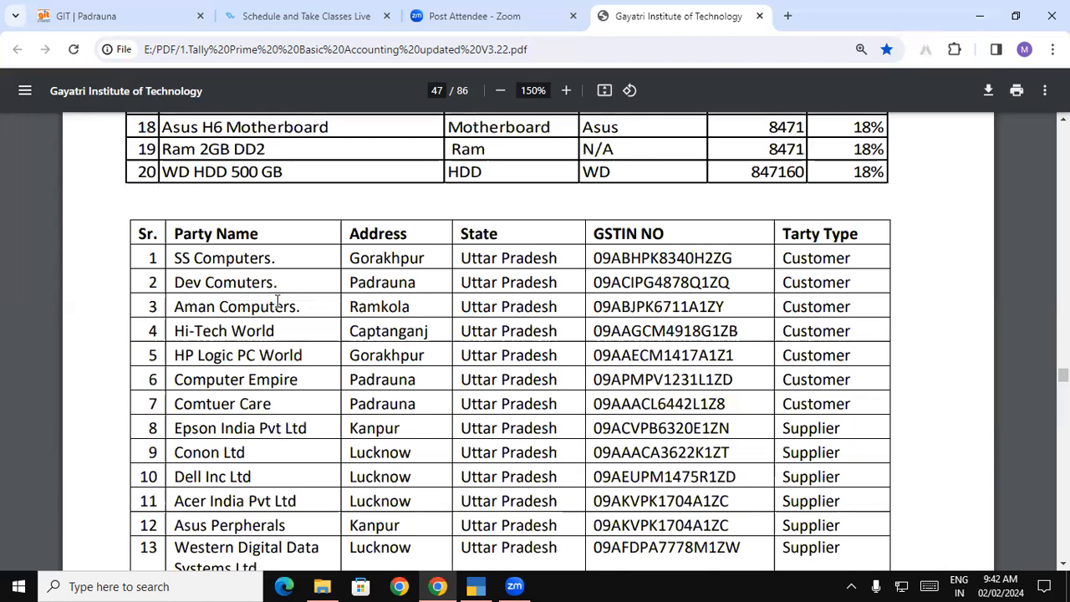
{"action": "left_click_drag", "start_coordinate": [789, 263], "coordinate": [855, 411]}
{"action": "left_click_drag", "start_coordinate": [776, 428], "coordinate": [801, 461]}
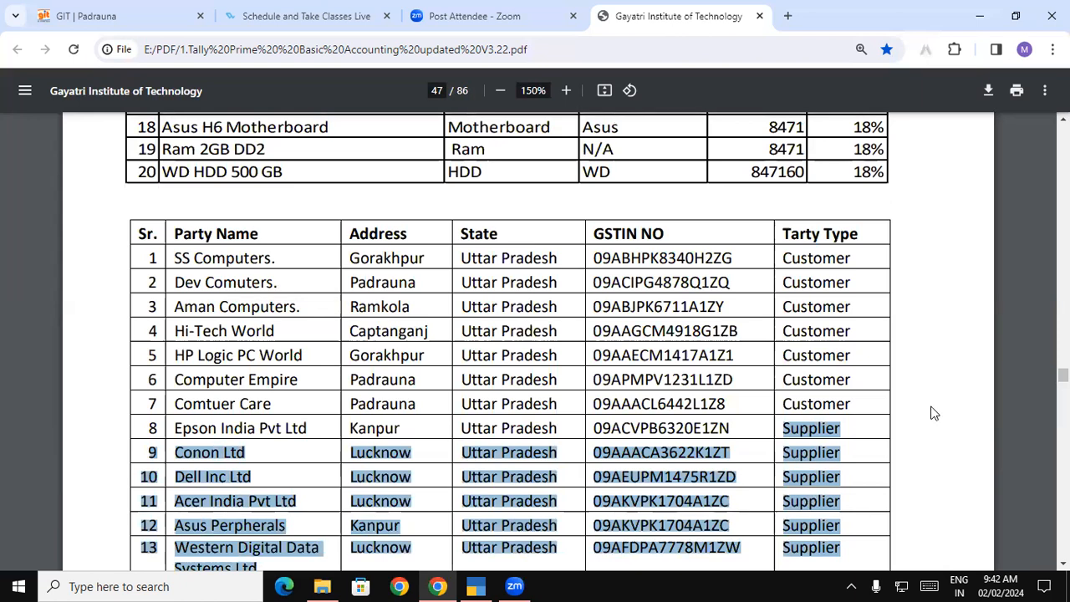
{"action": "left_click_drag", "start_coordinate": [858, 402], "coordinate": [150, 257]}
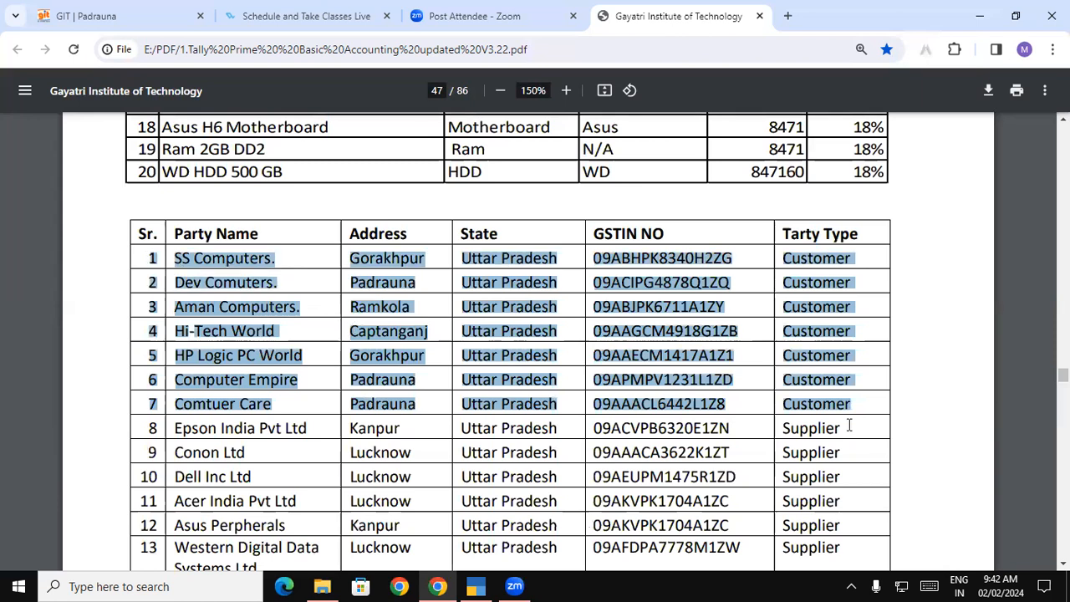
{"action": "left_click", "coordinate": [866, 405]}
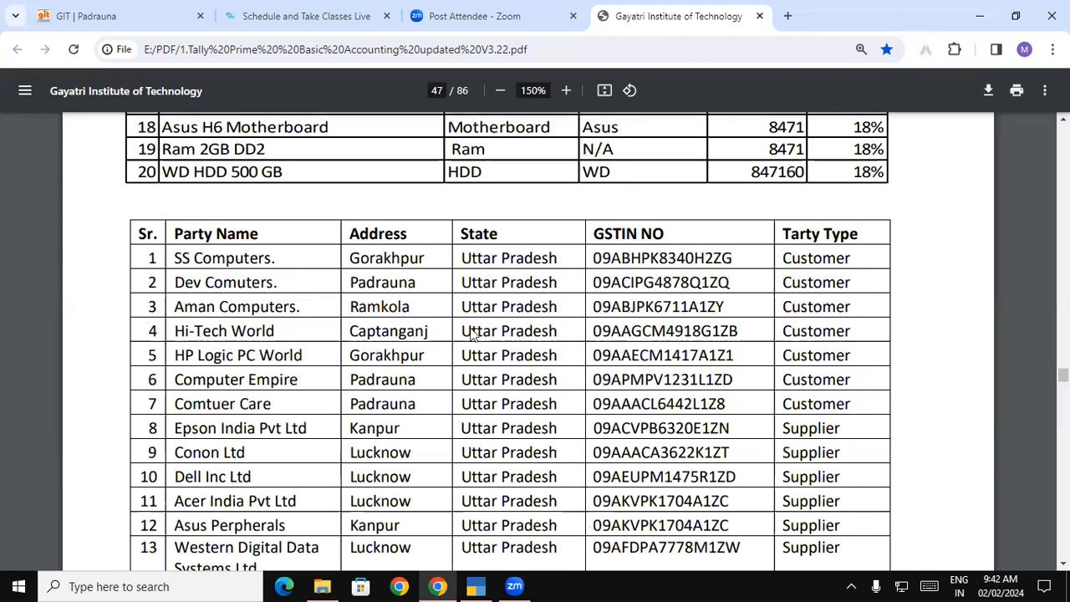
{"action": "left_click_drag", "start_coordinate": [210, 269], "coordinate": [152, 258]}
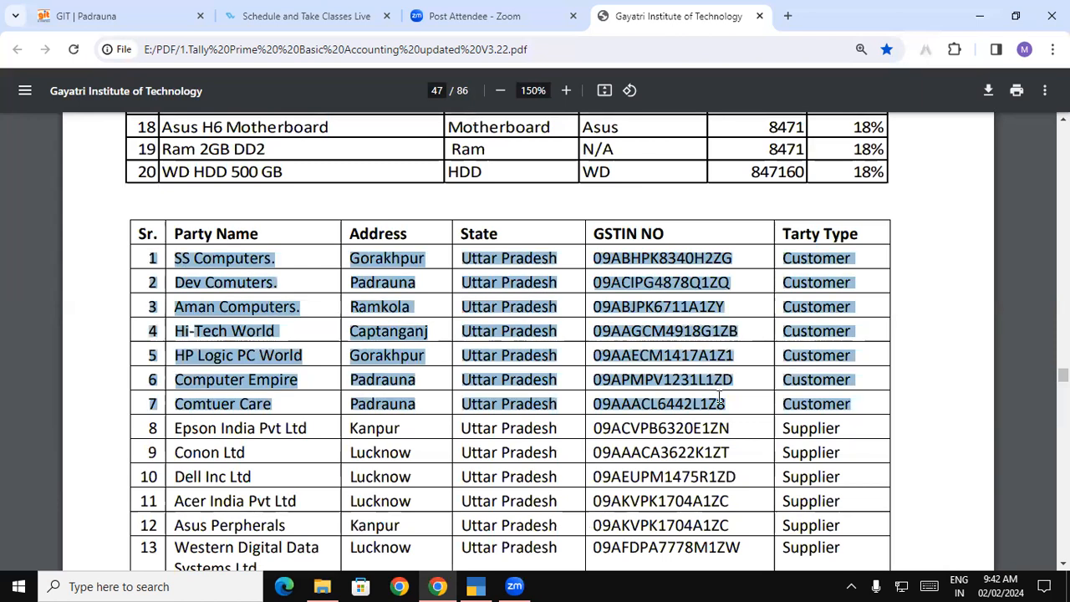
{"action": "left_click", "coordinate": [854, 405]}
{"action": "left_click_drag", "start_coordinate": [854, 405], "coordinate": [151, 256]}
{"action": "left_click_drag", "start_coordinate": [839, 429], "coordinate": [786, 522]}
{"action": "left_click", "coordinate": [613, 360]}
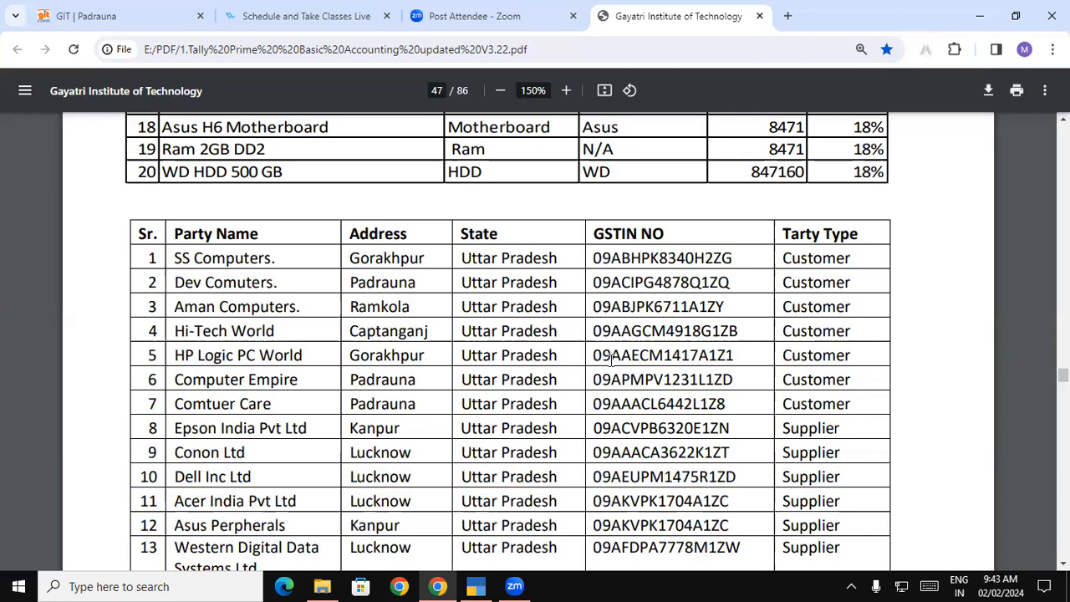
Scroll up to the product table, briefly highlighting rows 1-11 and the column headings
{"action": "scroll", "coordinate": [611, 351], "scroll_direction": "down", "scroll_amount": 1}
{"action": "scroll", "coordinate": [611, 352], "scroll_direction": "up", "scroll_amount": 1}
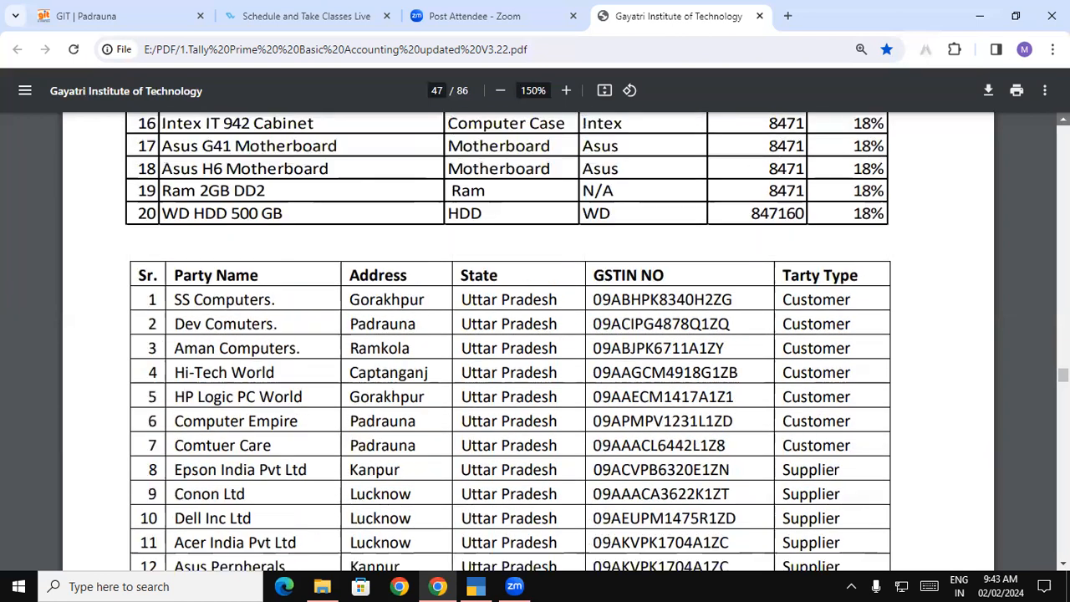
{"action": "scroll", "coordinate": [266, 135], "scroll_direction": "up", "scroll_amount": 4}
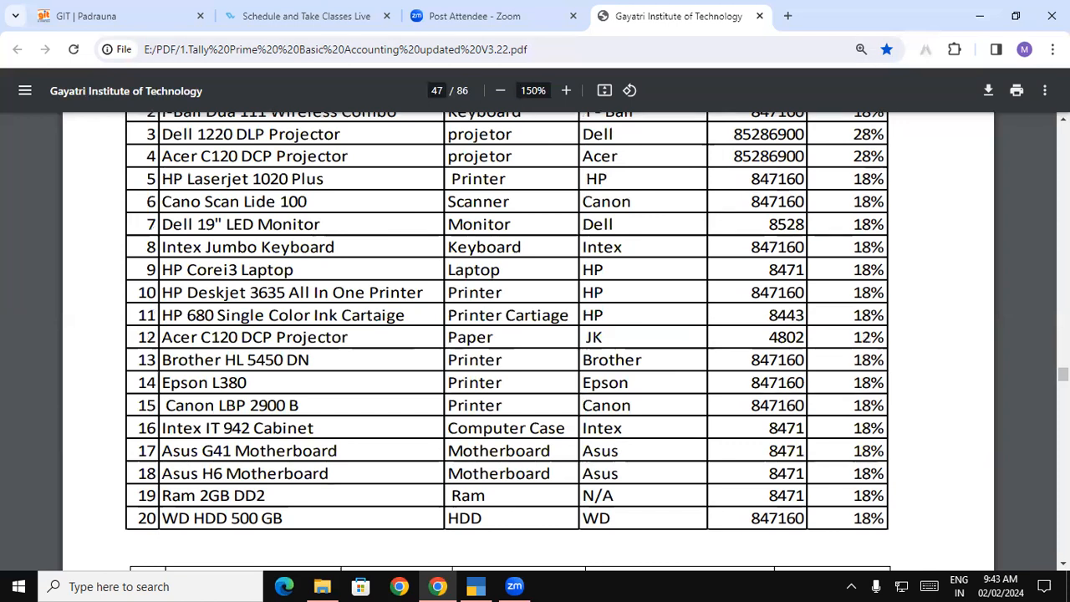
{"action": "scroll", "coordinate": [104, 216], "scroll_direction": "up", "scroll_amount": 1}
{"action": "scroll", "coordinate": [104, 216], "scroll_direction": "up", "scroll_amount": 1}
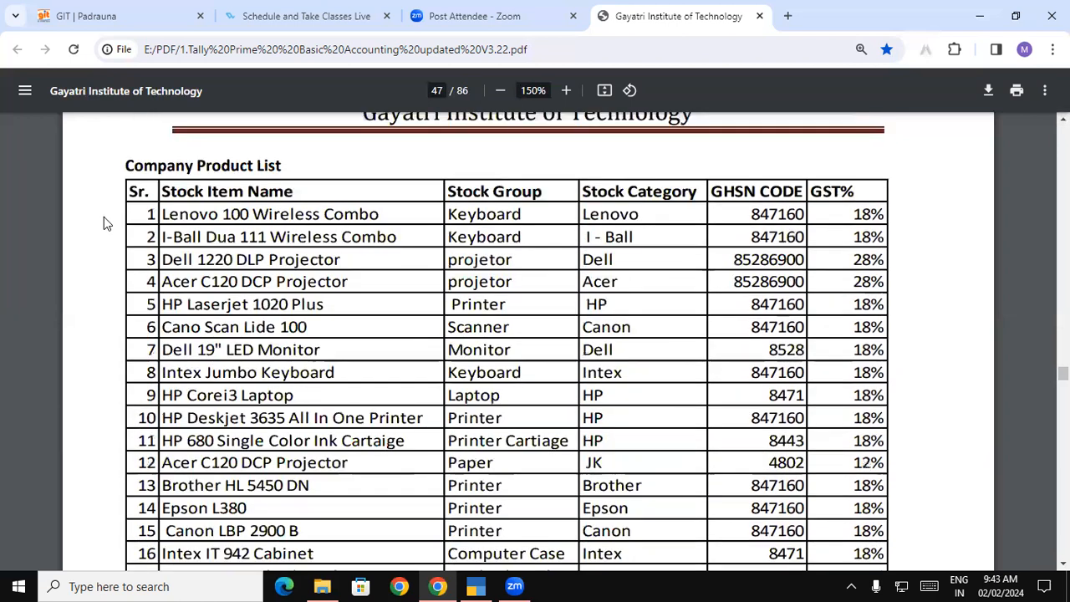
{"action": "left_click_drag", "start_coordinate": [164, 211], "coordinate": [384, 464]}
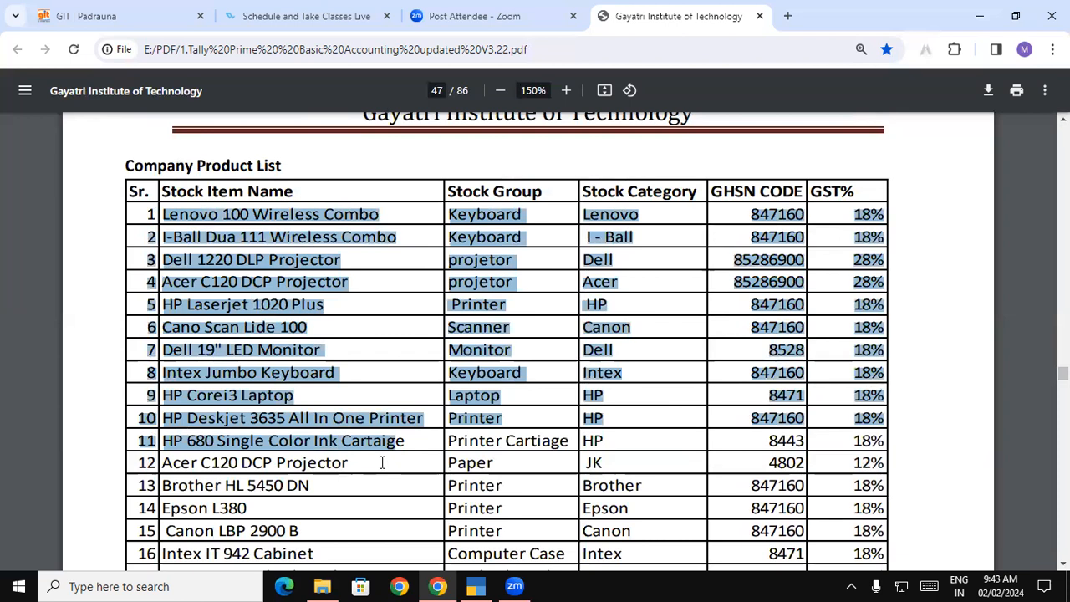
{"action": "left_click", "coordinate": [265, 231]}
{"action": "left_click_drag", "start_coordinate": [167, 186], "coordinate": [847, 192]}
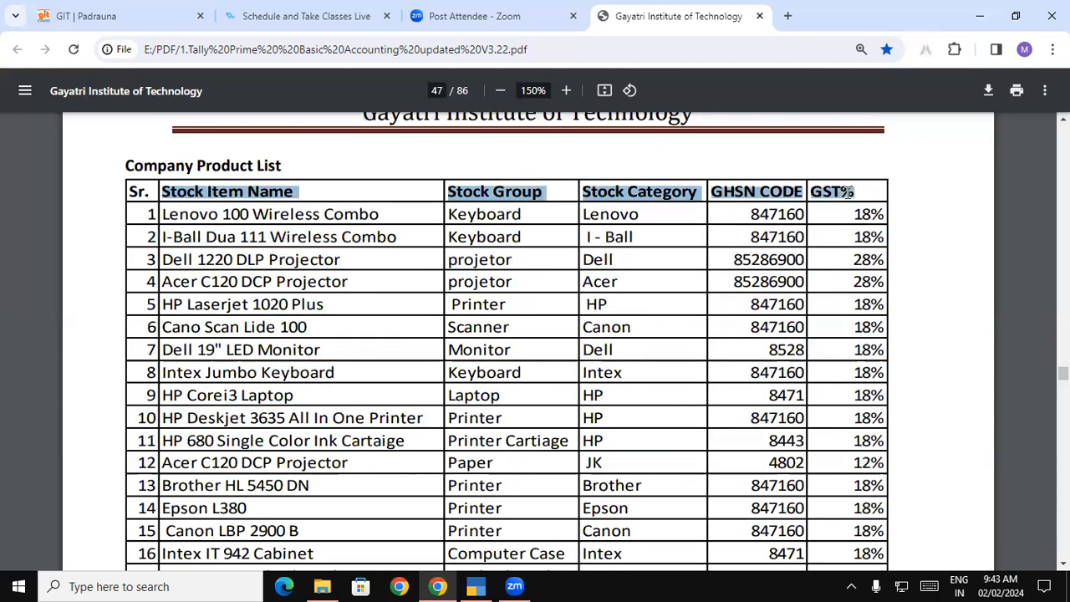
{"action": "left_click", "coordinate": [667, 491]}
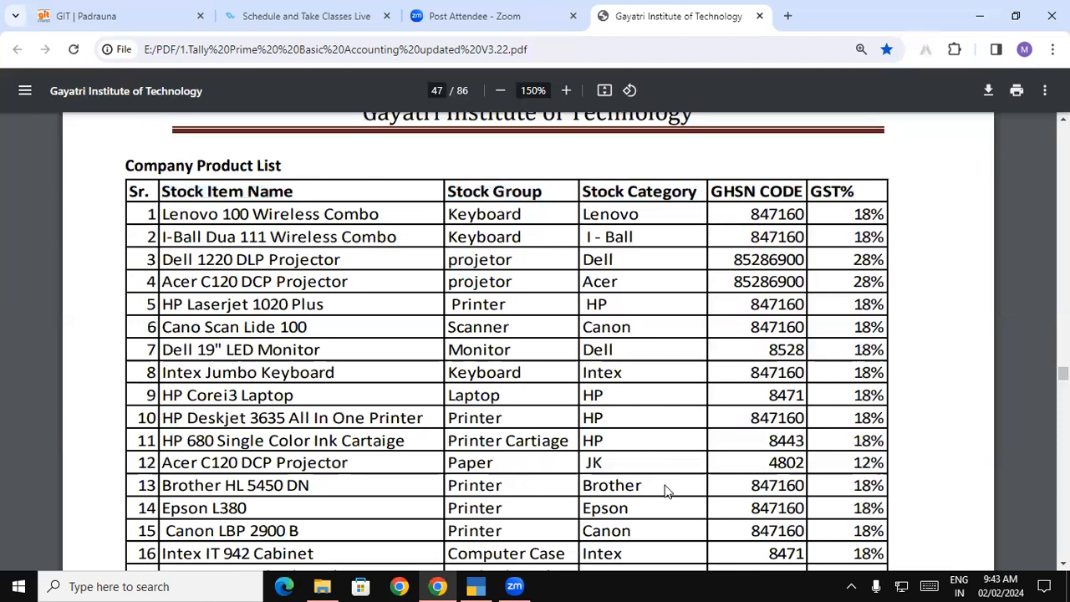
Mark the Stock Group heading, Keyboard, GST columns and Lenovo with the red pen
{"action": "mouse_move", "coordinate": [528, 168]}
{"action": "left_mouse_down"}
{"action": "mouse_move", "coordinate": [535, 189]}
{"action": "mouse_move", "coordinate": [533, 171]}
{"action": "mouse_move", "coordinate": [520, 174]}
{"action": "left_mouse_up"}
{"action": "left_click", "coordinate": [531, 228]}
{"action": "mouse_move", "coordinate": [581, 310]}
{"action": "left_mouse_down"}
{"action": "mouse_move", "coordinate": [703, 332]}
{"action": "mouse_move", "coordinate": [744, 288]}
{"action": "mouse_move", "coordinate": [832, 322]}
{"action": "mouse_move", "coordinate": [846, 267]}
{"action": "left_mouse_up"}
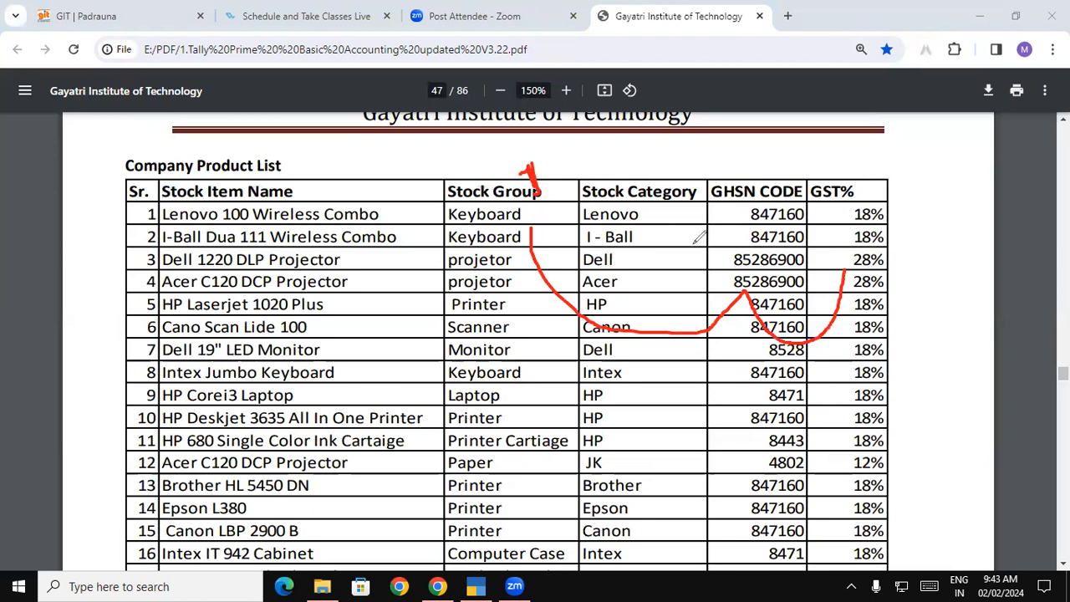
{"action": "left_click", "coordinate": [655, 213]}
{"action": "left_click_drag", "start_coordinate": [657, 209], "coordinate": [686, 214]}
{"action": "left_click_drag", "start_coordinate": [377, 203], "coordinate": [390, 228]}
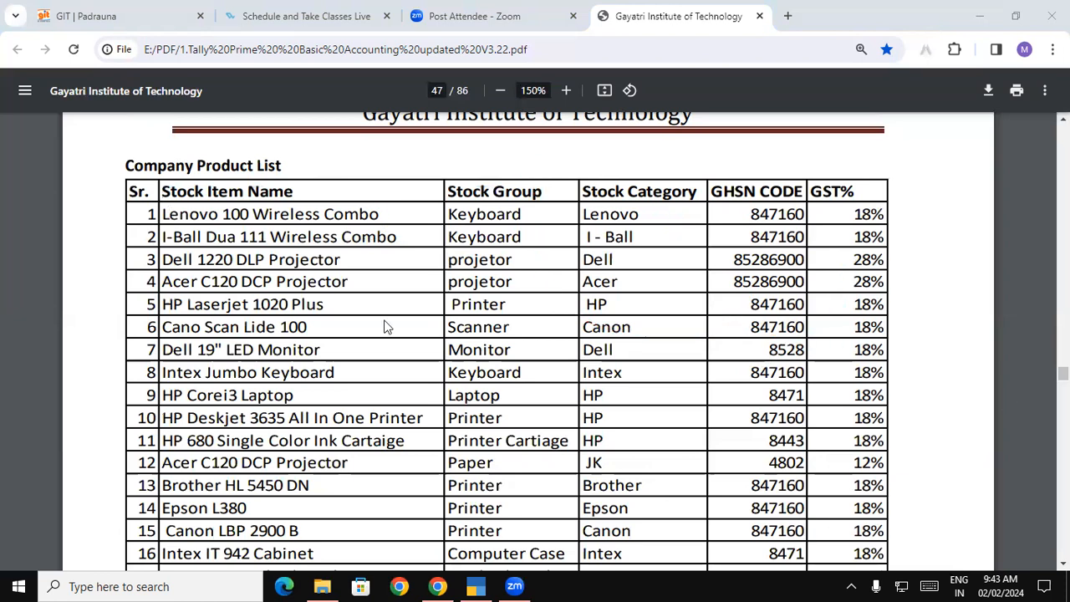
Select Keyboard in row 1 and return to TallyPrime's Gateway of Tally
{"action": "left_click_drag", "start_coordinate": [452, 214], "coordinate": [524, 216]}
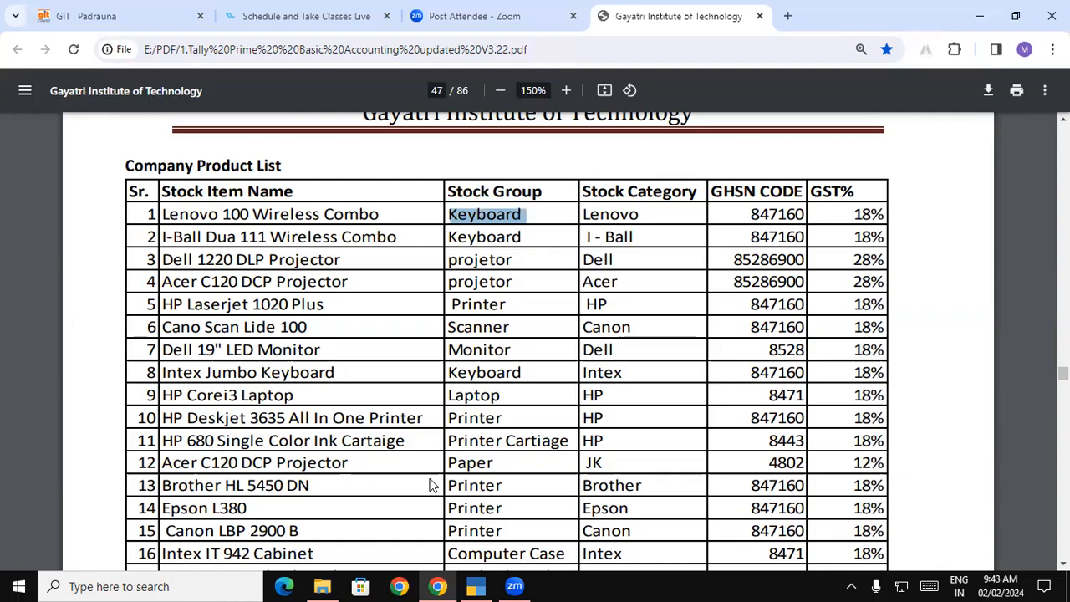
{"action": "key", "text": "alt+Tab"}
{"action": "key", "text": "Escape"}
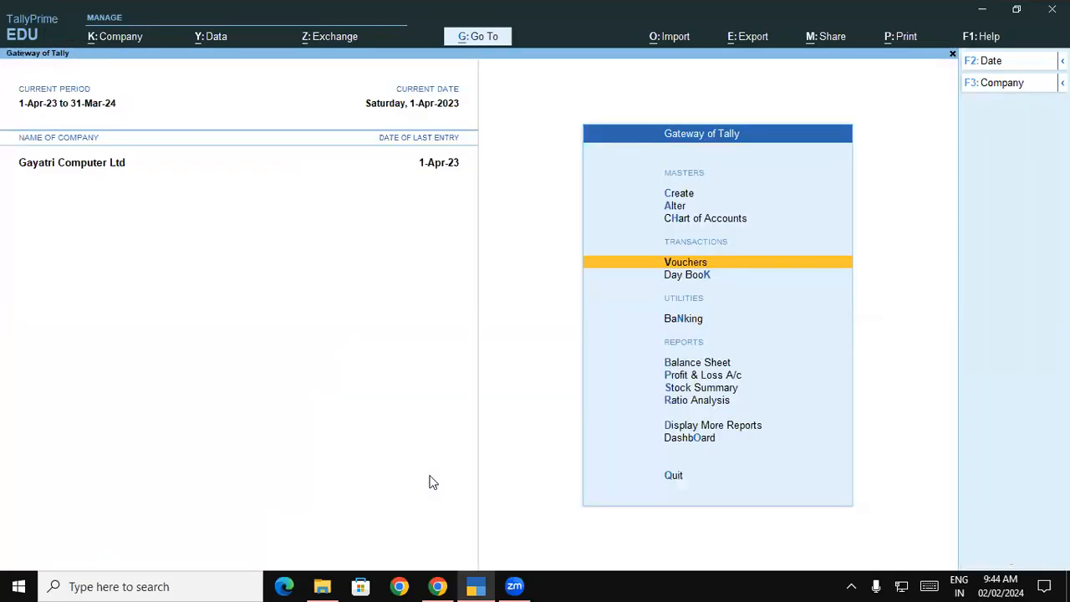
Start a new stock group named Keyboard under Primary, copying the name from the PDF
{"action": "key", "text": "c"}
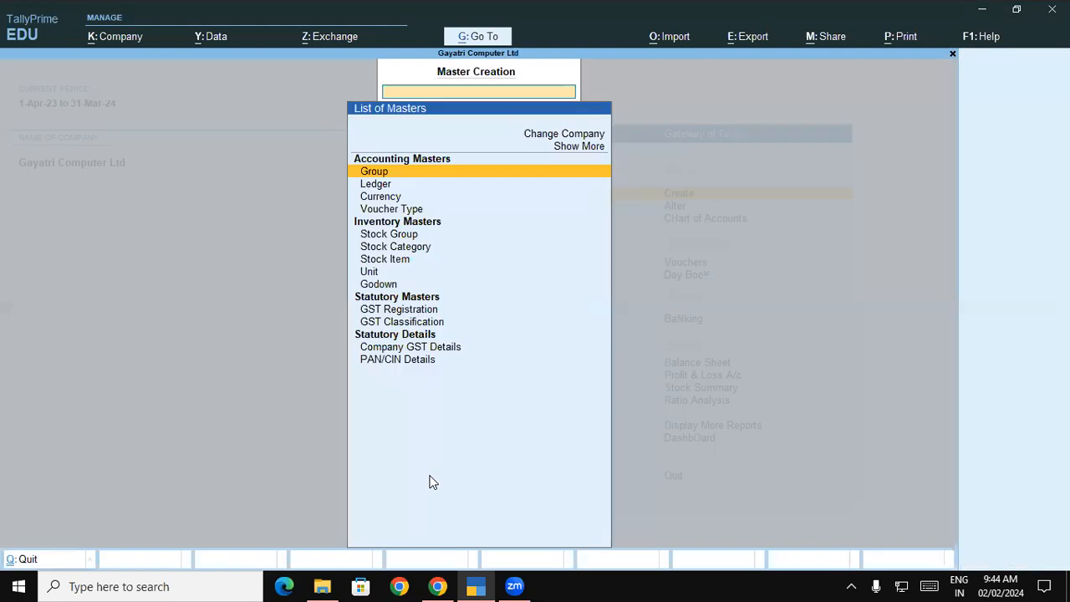
{"action": "key", "text": "Down"}
{"action": "key", "text": "Down"}
{"action": "key", "text": "Down"}
{"action": "key", "text": "Down"}
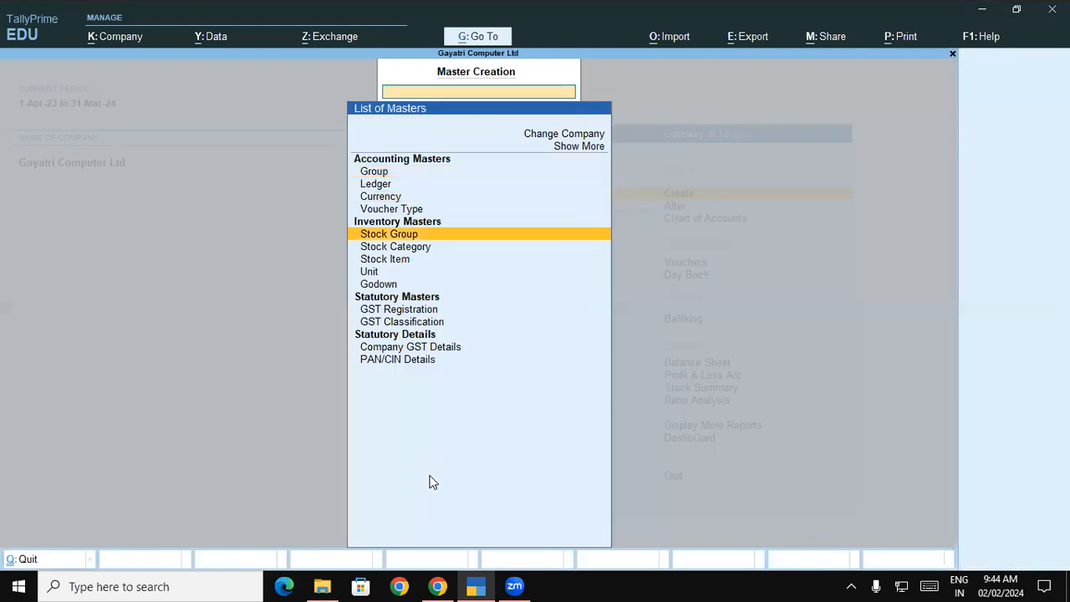
{"action": "key", "text": "Return"}
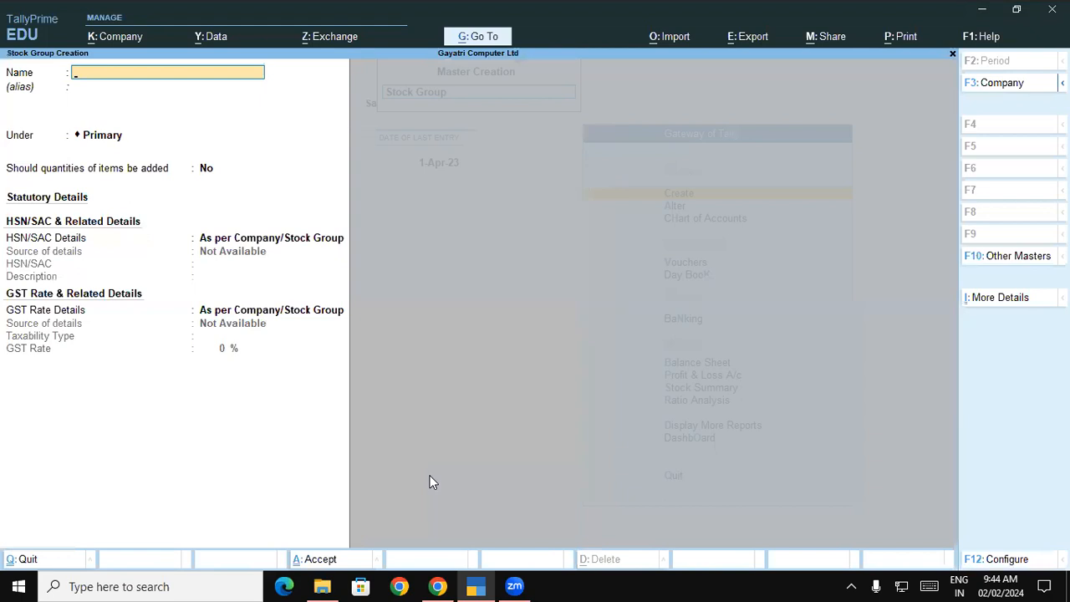
{"action": "key", "text": "ctrl+v"}
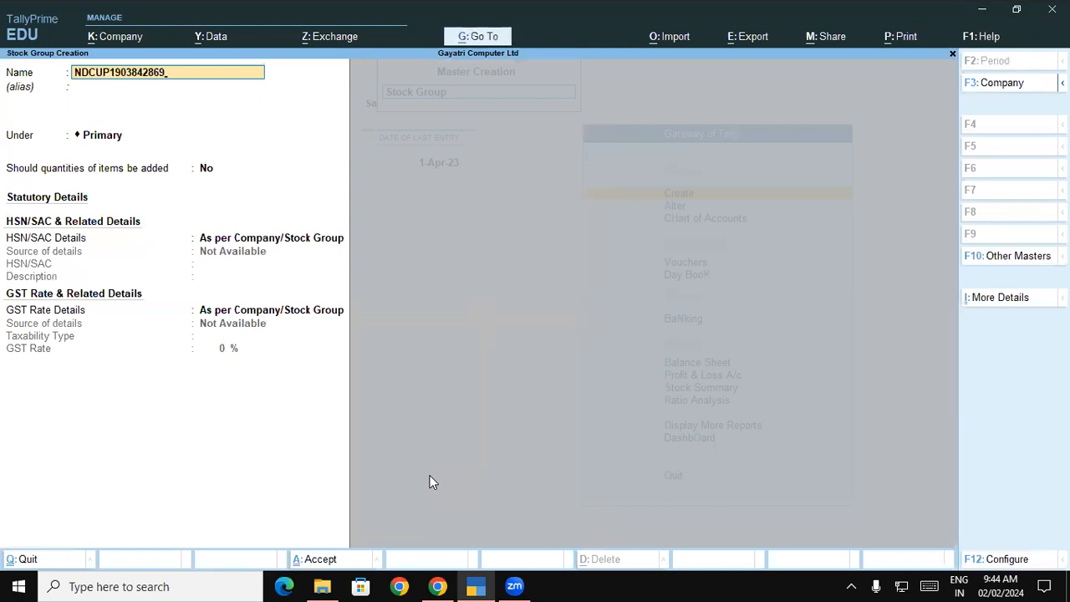
{"action": "key", "text": "alt+Tab"}
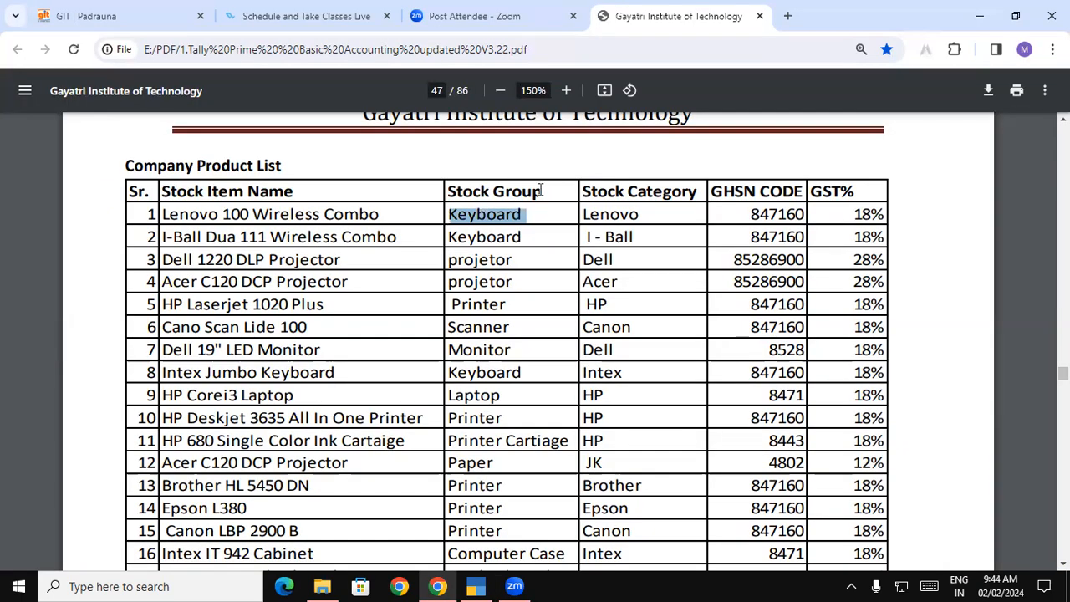
{"action": "left_click", "coordinate": [510, 217]}
{"action": "double_click", "coordinate": [504, 219]}
{"action": "key", "text": "ctrl+c"}
{"action": "key", "text": "alt+Tab"}
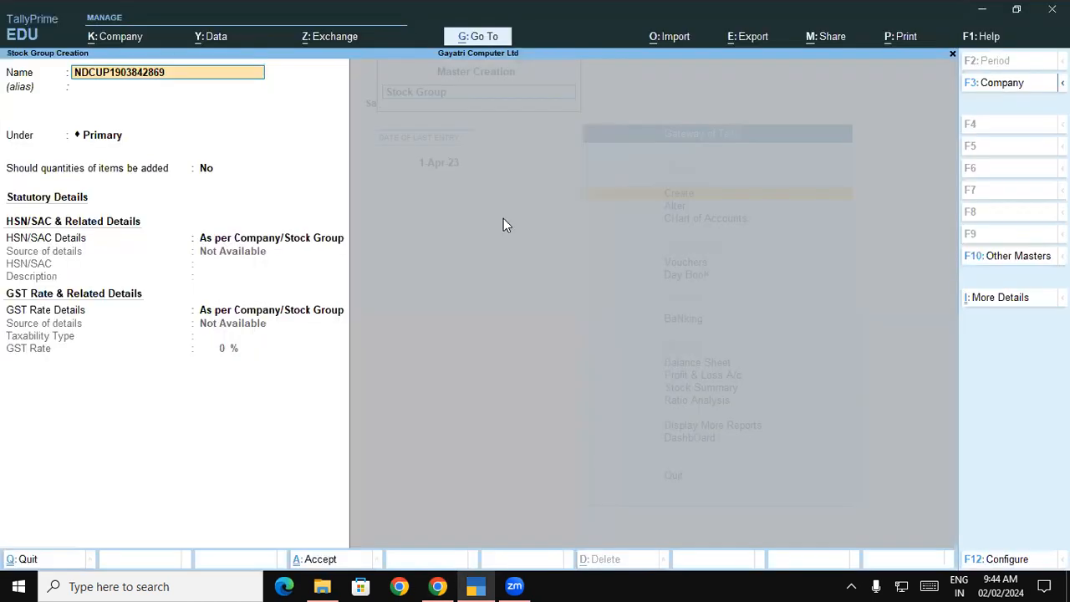
{"action": "key", "text": "Escape"}
{"action": "key", "text": "ctrl+alt+v"}
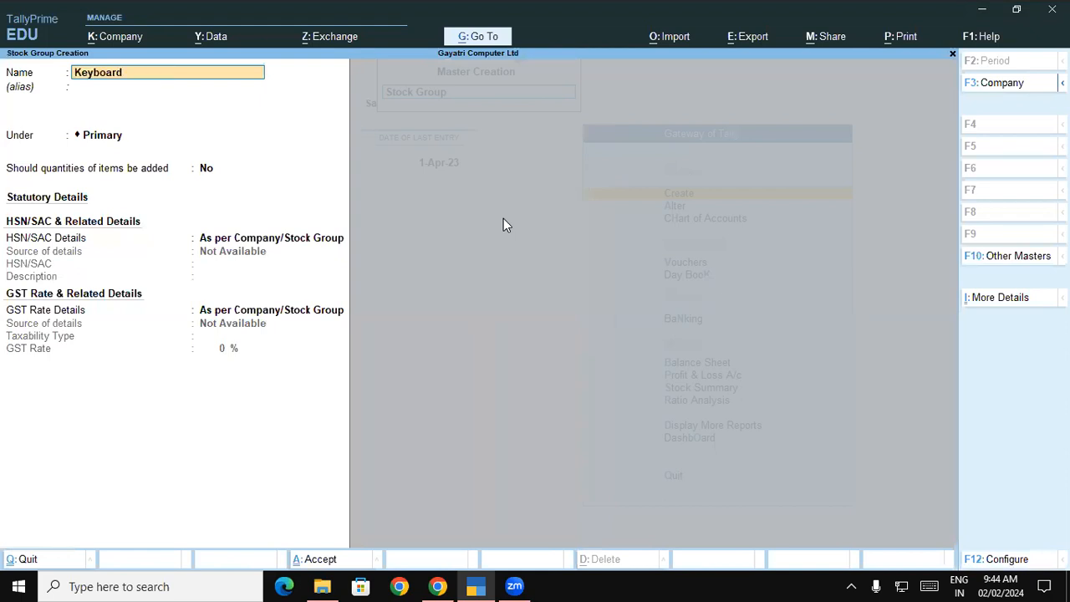
{"action": "key", "text": "Return"}
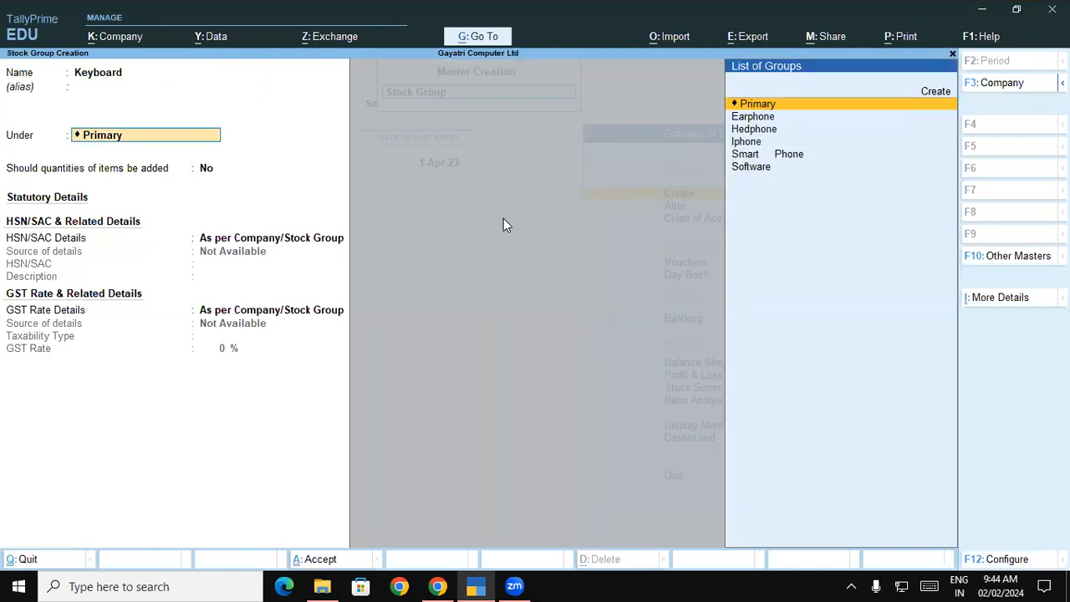
{"action": "key", "text": "Return"}
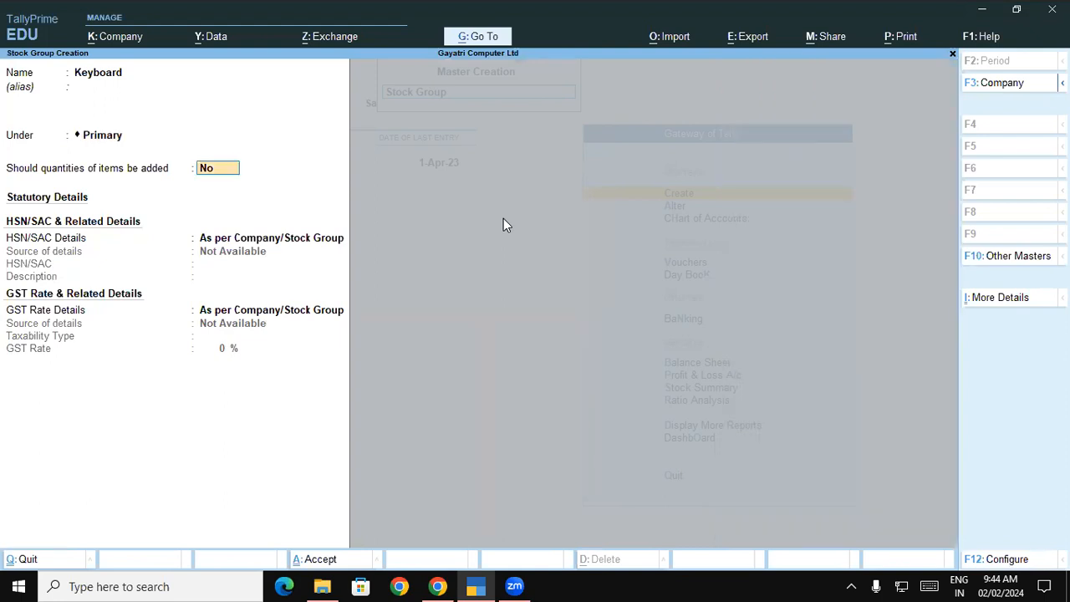
Enable quantities and specify HSN 847160 with description Keyboard
{"action": "type", "text": "y"}
{"action": "key", "text": "Return"}
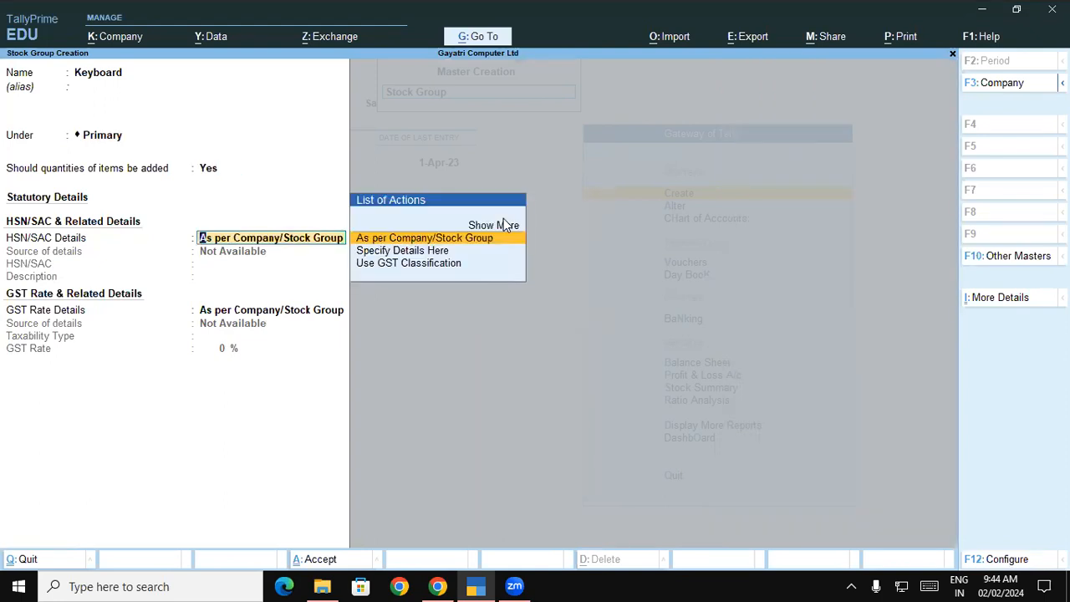
{"action": "key", "text": "Down"}
{"action": "key", "text": "Return"}
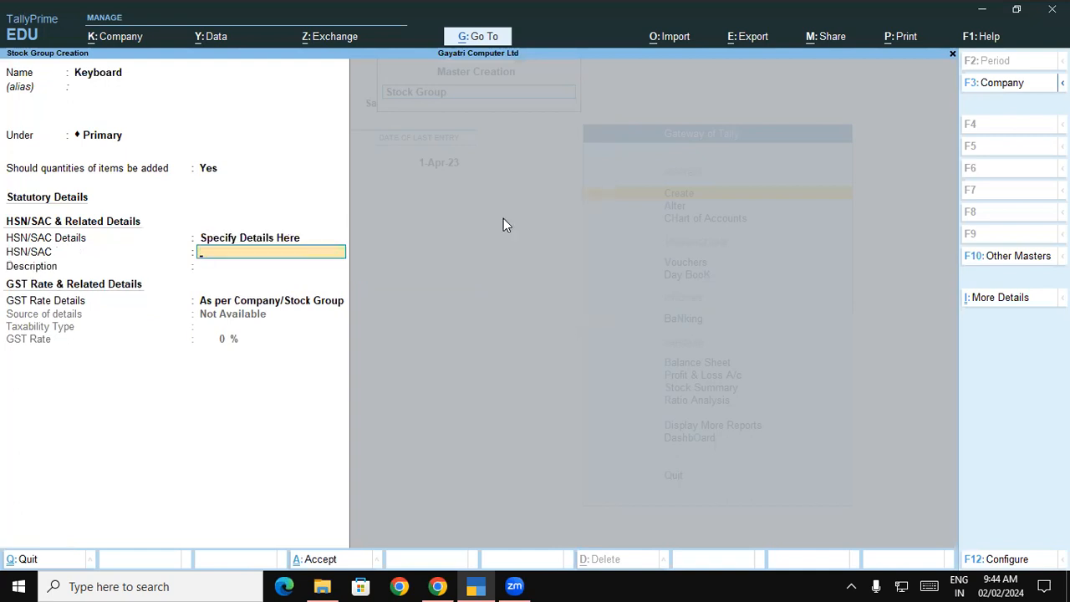
{"action": "key", "text": "alt+Tab"}
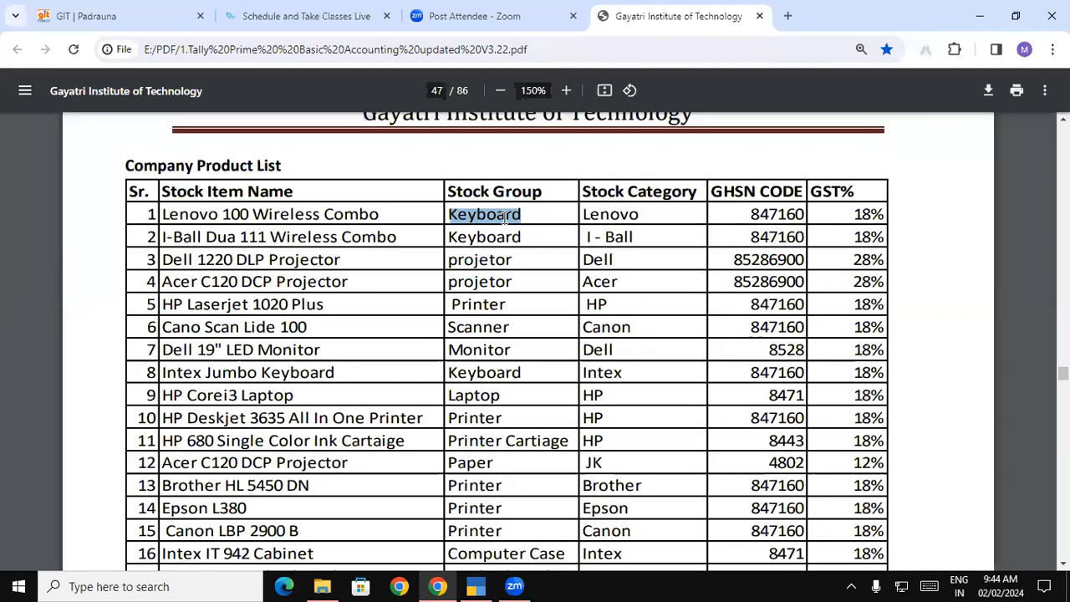
{"action": "key", "text": "alt+Tab"}
{"action": "type", "text": "84"}
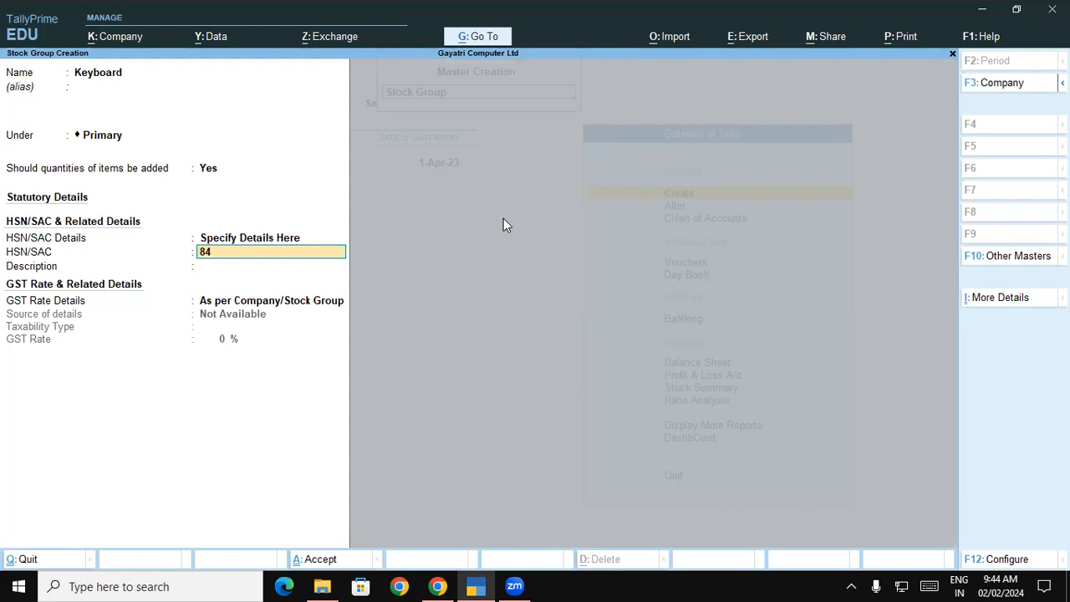
{"action": "type", "text": "7160"}
{"action": "key", "text": "Return"}
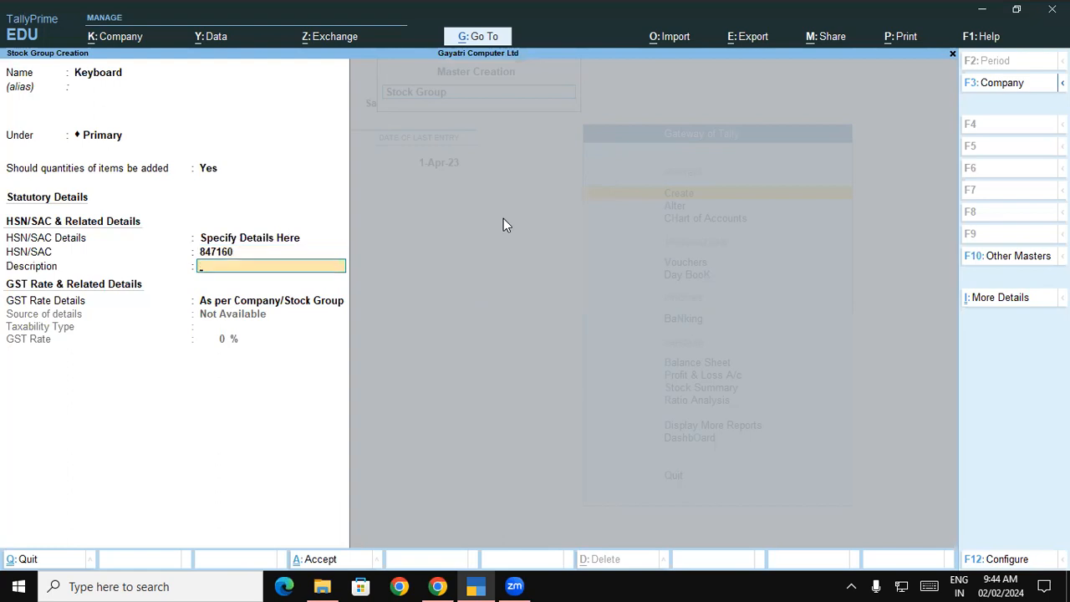
{"action": "key", "text": "ctrl"}
{"action": "key", "text": "ctrl+v"}
{"action": "key", "text": "Return"}
Set the group's GST as Taxable at 18% and save the Keyboard group
{"action": "key", "text": "Down"}
{"action": "key", "text": "Return"}
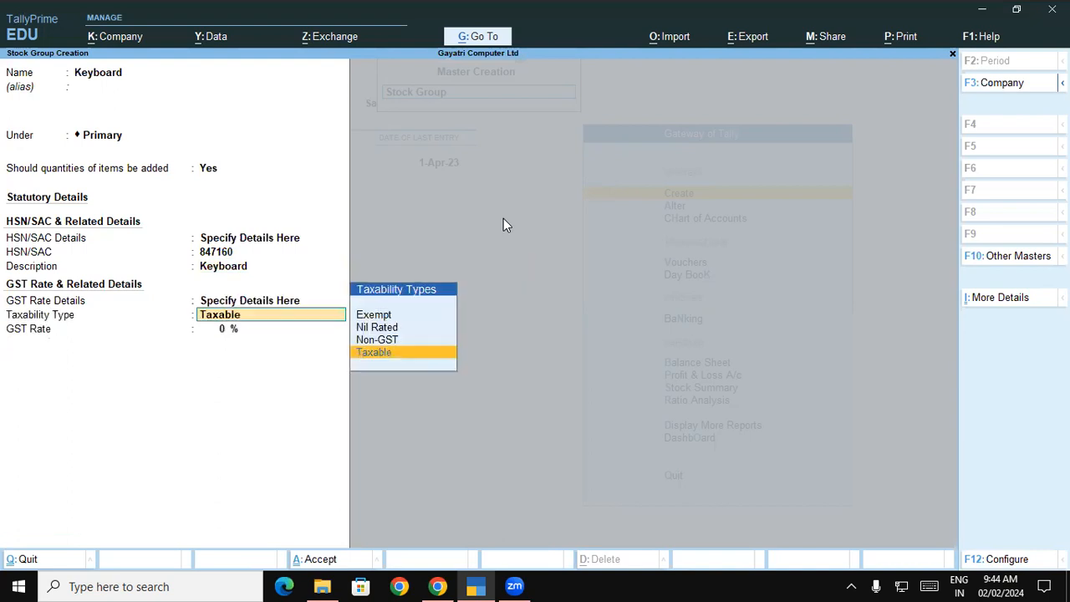
{"action": "key", "text": "Return"}
{"action": "type", "text": "1"}
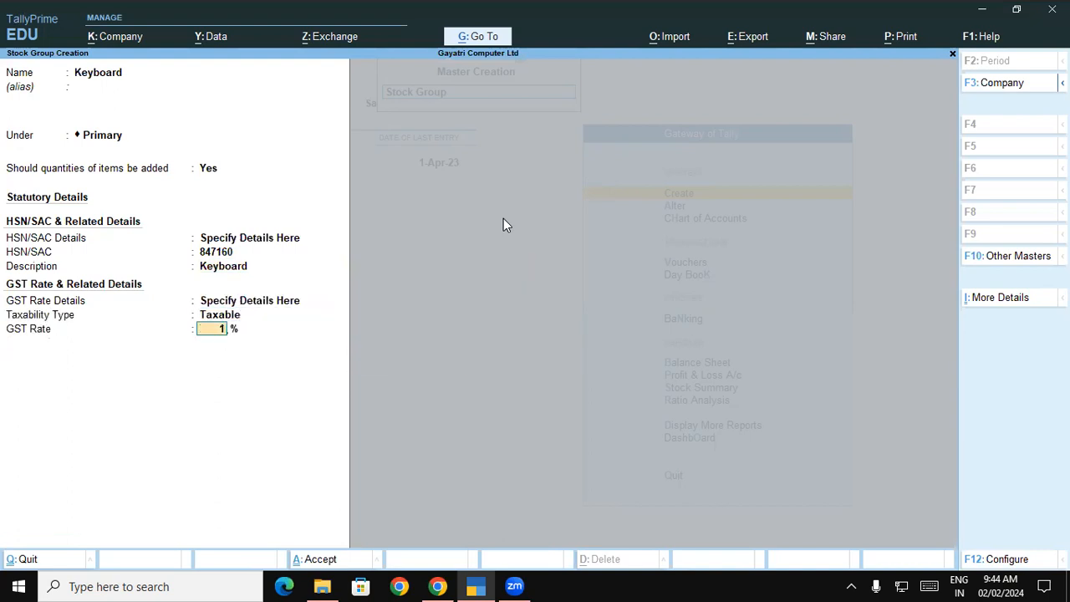
{"action": "type", "text": "8"}
{"action": "key", "text": "Return"}
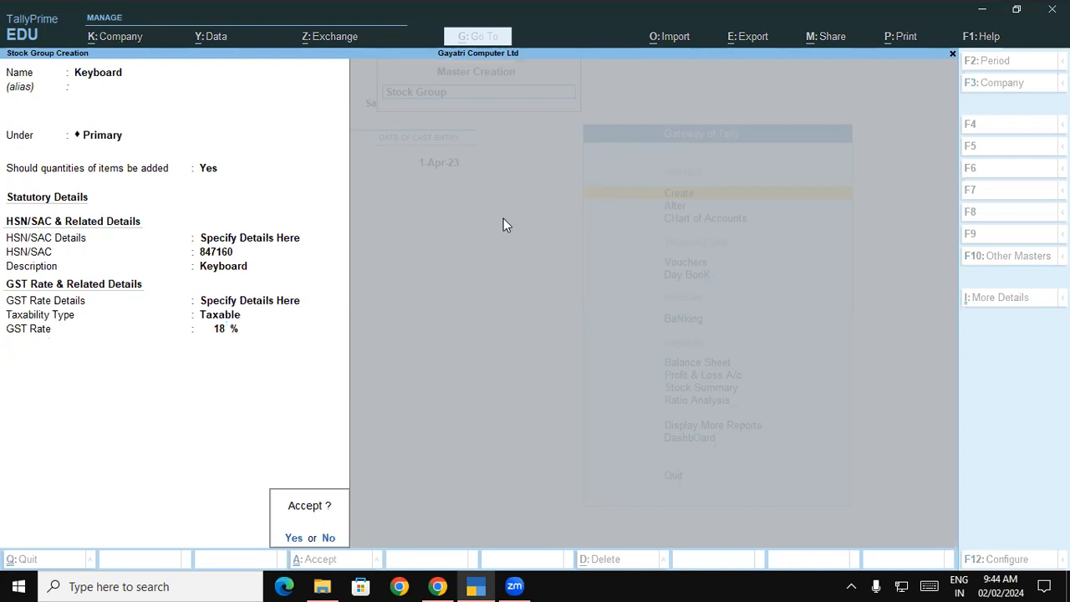
{"action": "key", "text": "Return"}
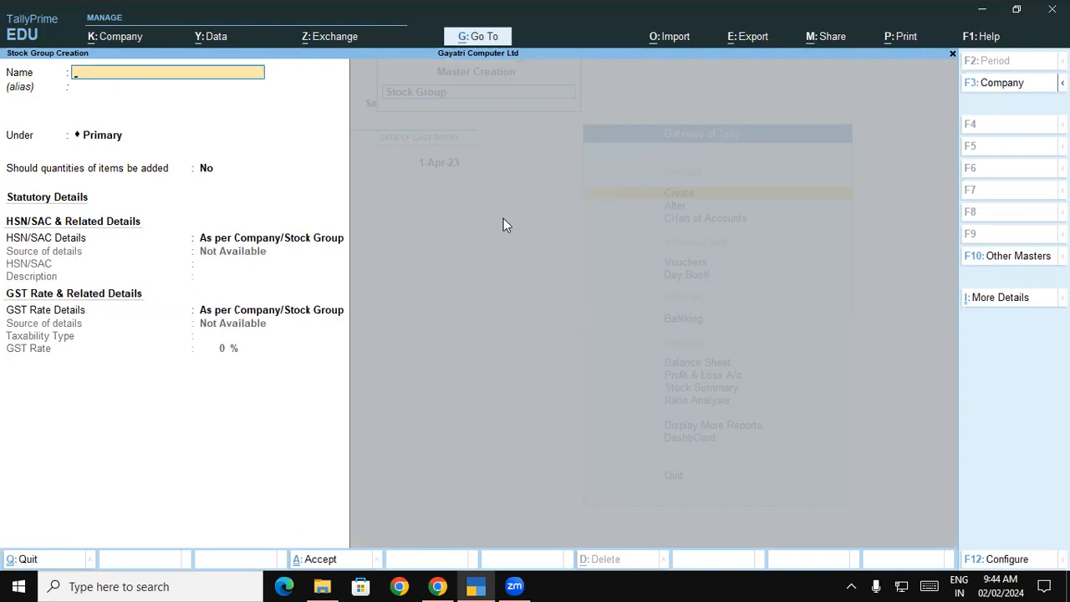
Select the group name projetor in row 3 of the PDF product list
{"action": "key", "text": "alt+Tab"}
{"action": "key", "text": "alt+Tab"}
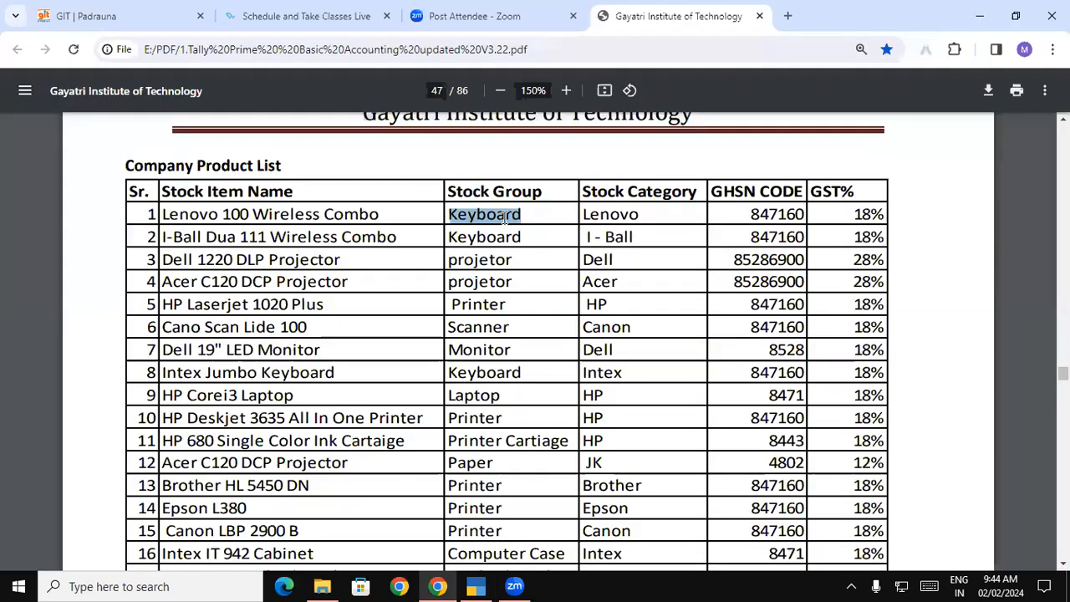
{"action": "double_click", "coordinate": [515, 238]}
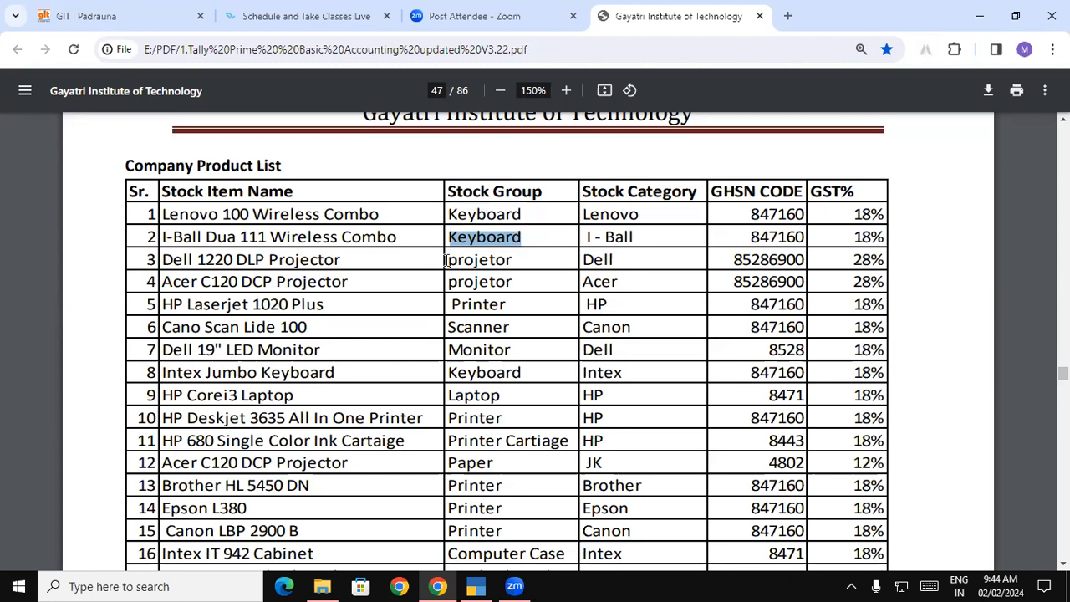
{"action": "left_click_drag", "start_coordinate": [448, 260], "coordinate": [512, 261]}
{"action": "key", "text": "ctrl+c"}
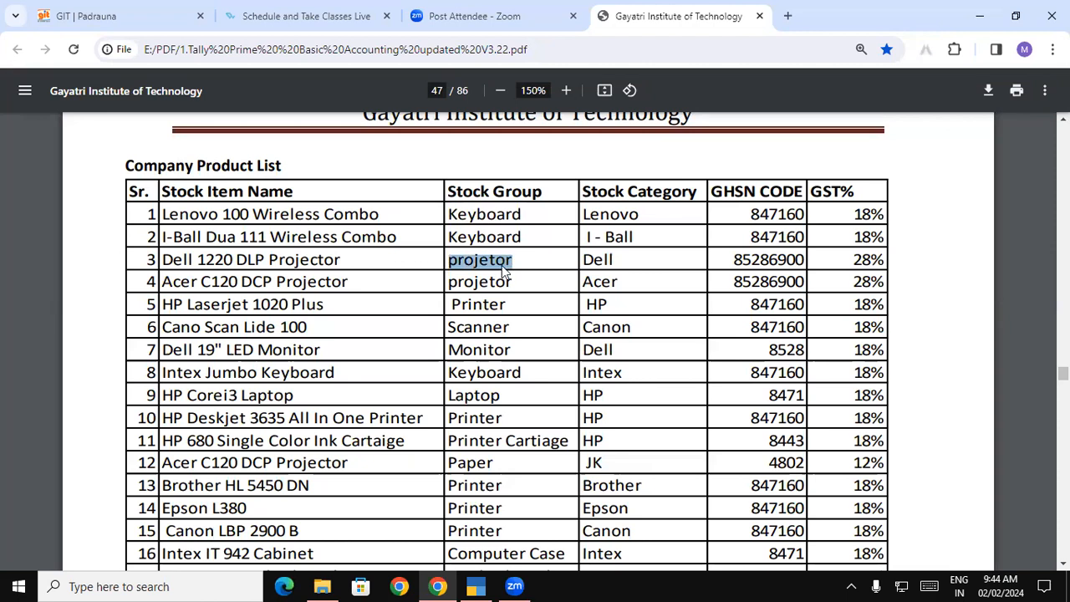
Name the new stock group projetor under Primary with quantities added
{"action": "key", "text": "alt+Tab"}
{"action": "key", "text": "ctrl+v"}
{"action": "key", "text": "Return"}
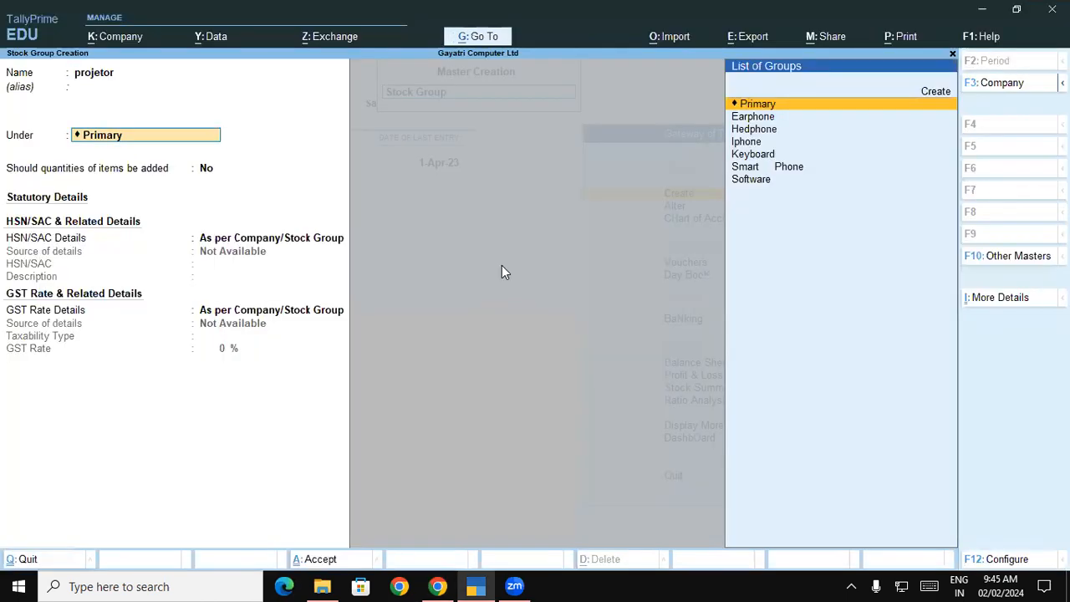
{"action": "key", "text": "Return"}
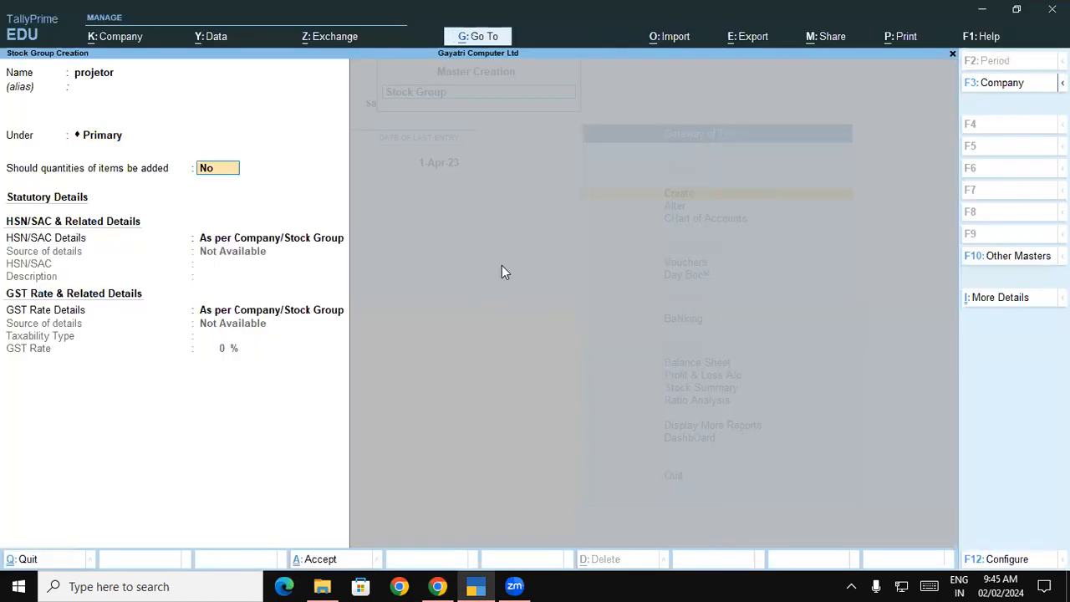
{"action": "type", "text": "y"}
{"action": "key", "text": "Return"}
{"action": "key", "text": "Return"}
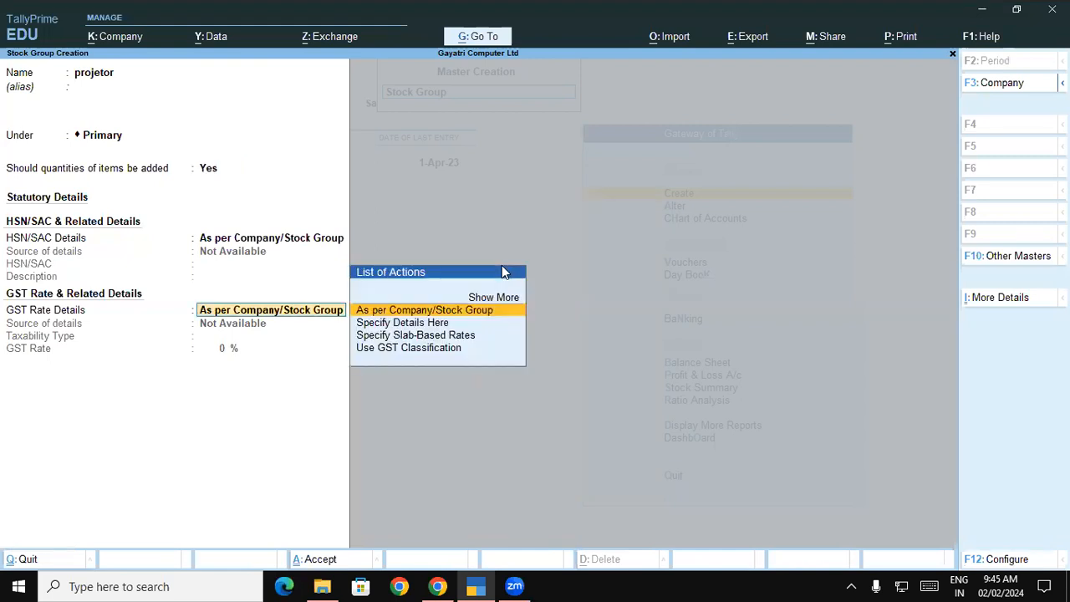
Specify HSN code 85286900, correcting the mistyped 85286500
{"action": "key", "text": "BackSpace"}
{"action": "key", "text": "Down"}
{"action": "key", "text": "Return"}
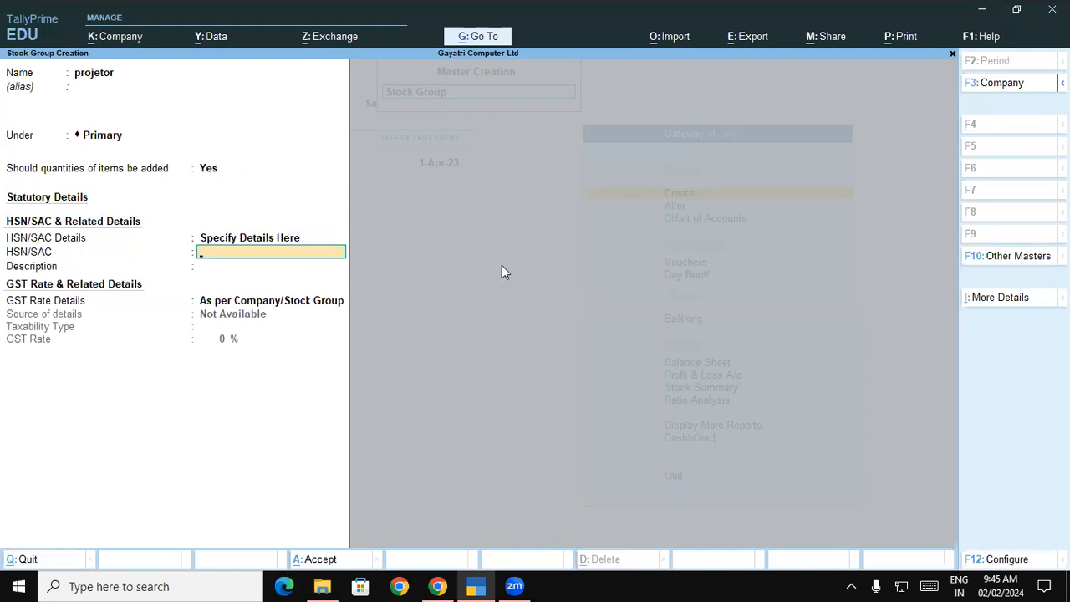
{"action": "key", "text": "alt+Tab"}
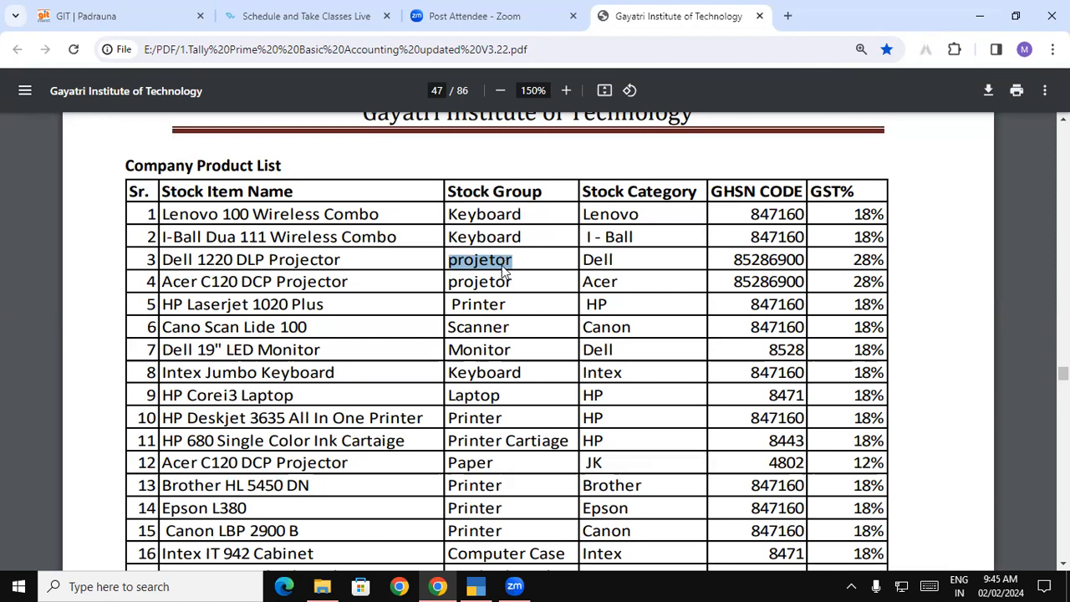
{"action": "key", "text": "alt+Tab"}
{"action": "type", "text": "852"}
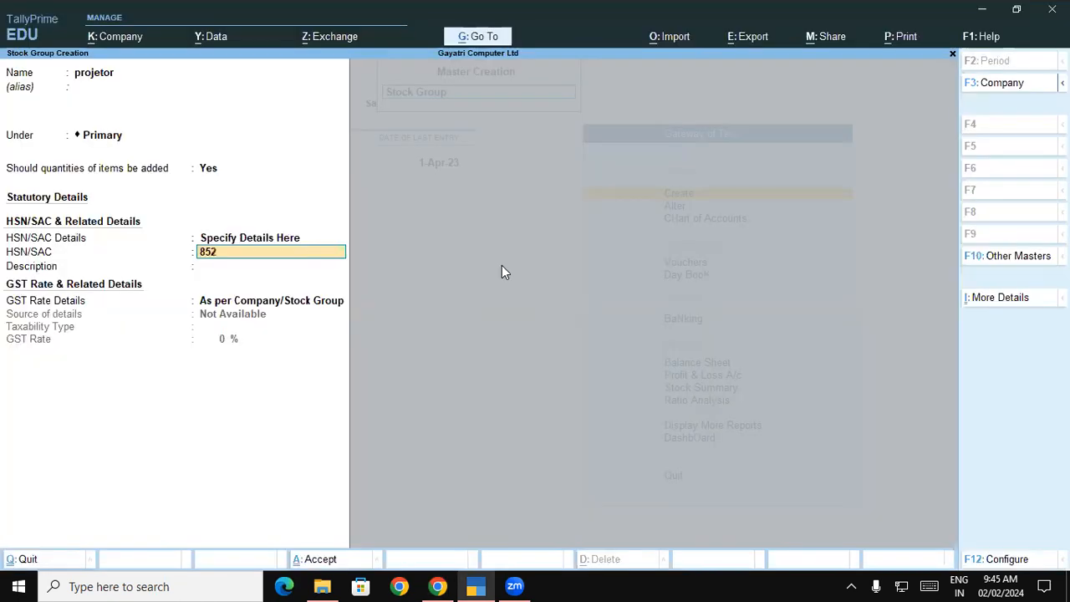
{"action": "type", "text": "86500"}
{"action": "key", "text": "Return"}
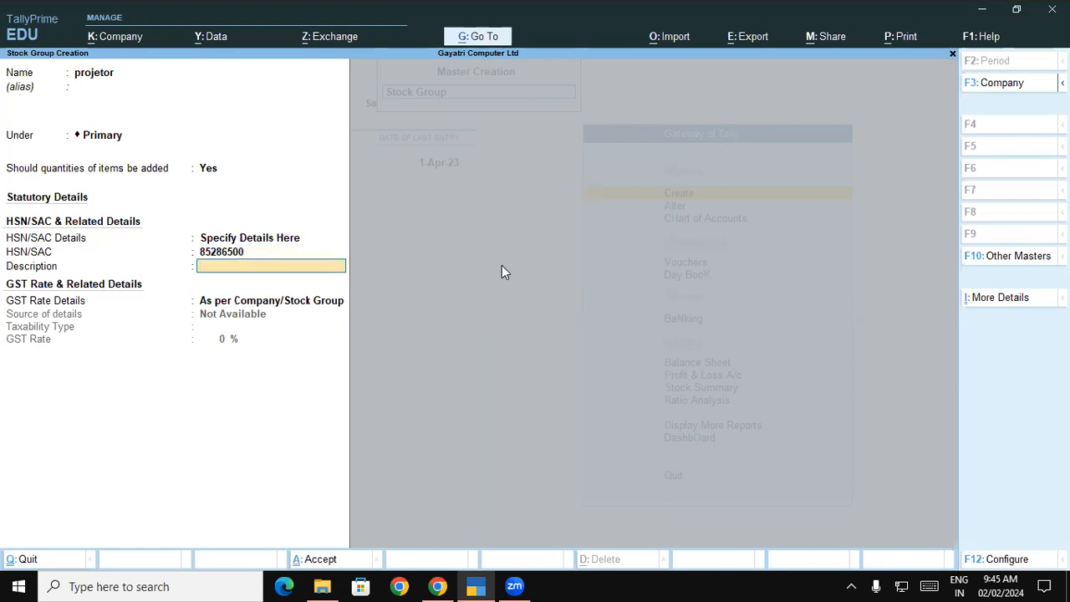
{"action": "key", "text": "BackSpace"}
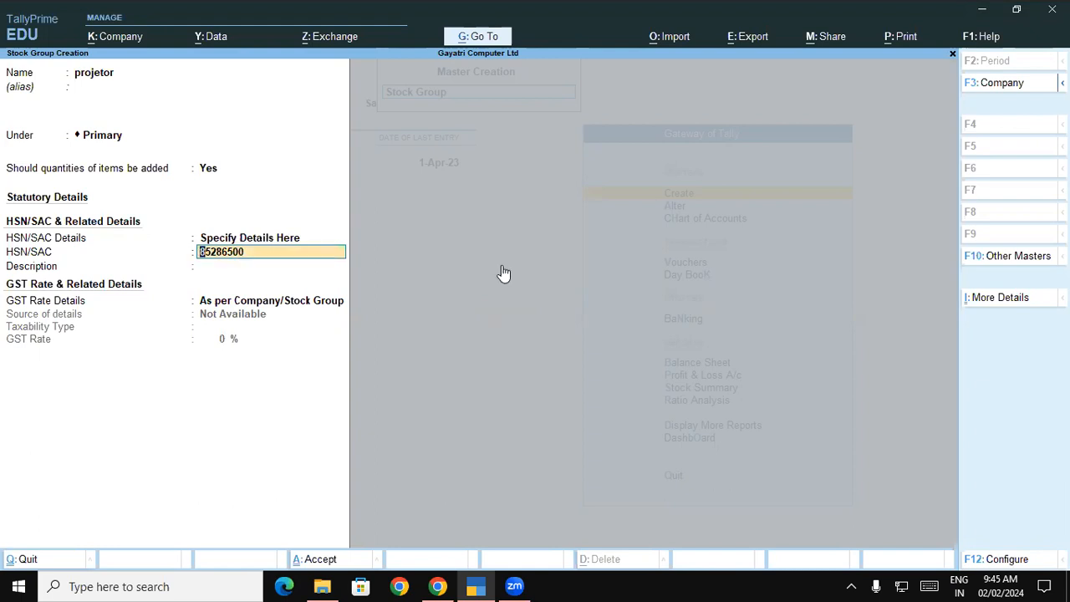
{"action": "key", "text": "BackSpace"}
{"action": "key", "text": "Return"}
{"action": "type", "text": "85286900"}
{"action": "key", "text": "Return"}
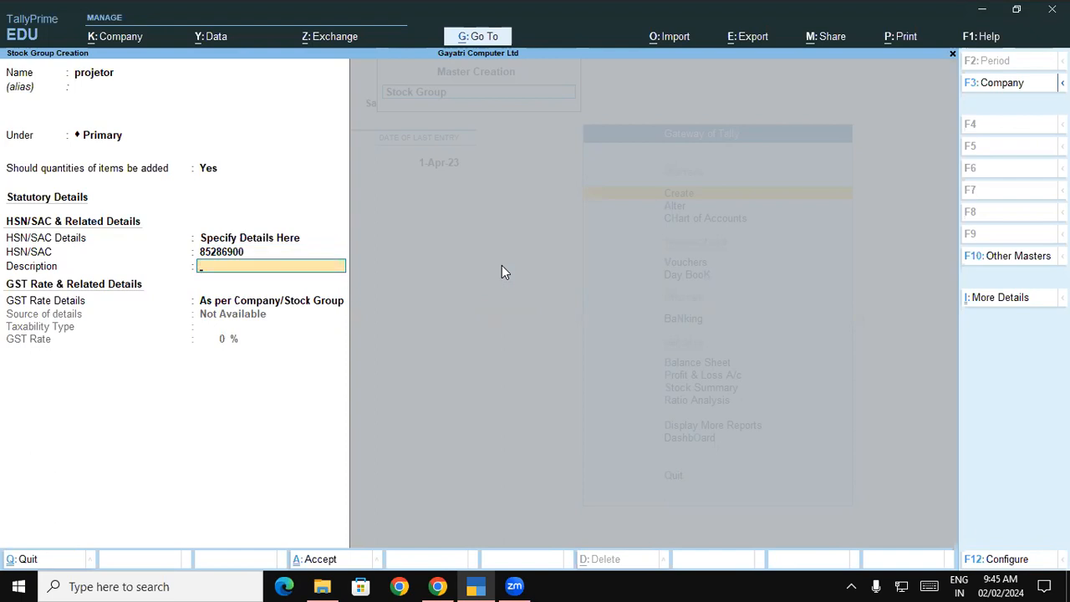
Add description projetor, set Taxable at 28% GST, and save the group
{"action": "key", "text": "alt"}
{"action": "key", "text": "ctrl+v"}
{"action": "key", "text": "Return"}
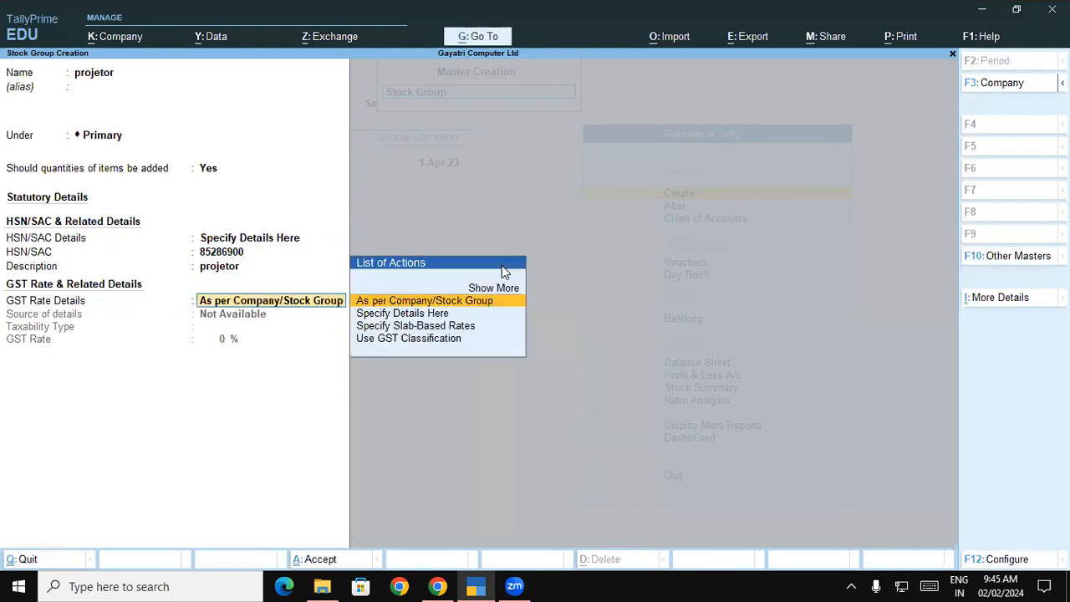
{"action": "key", "text": "Down"}
{"action": "key", "text": "Return"}
{"action": "key", "text": "Return"}
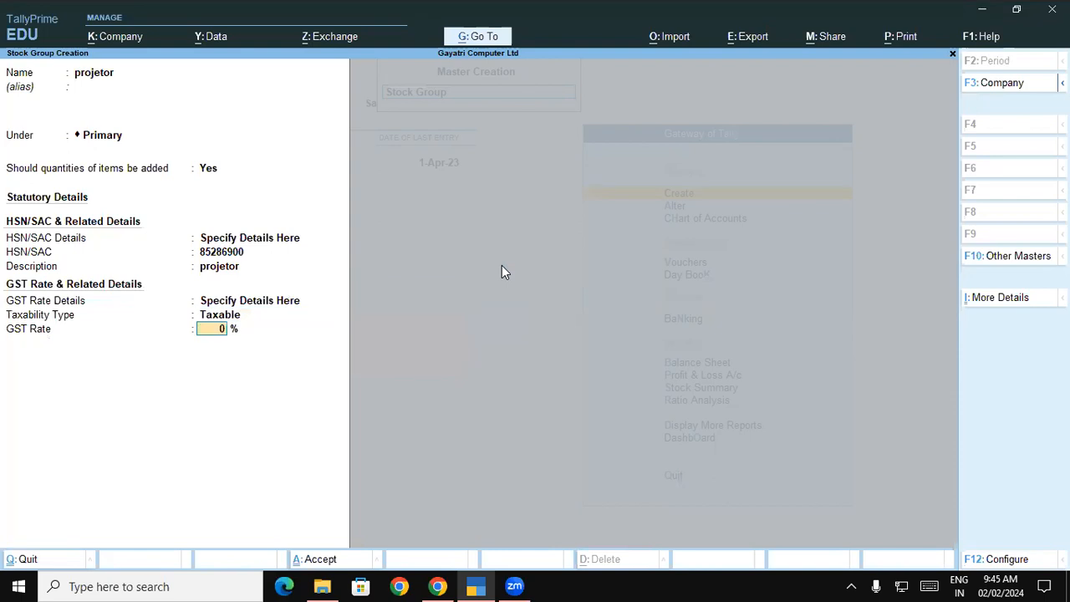
{"action": "key", "text": "alt+Tab"}
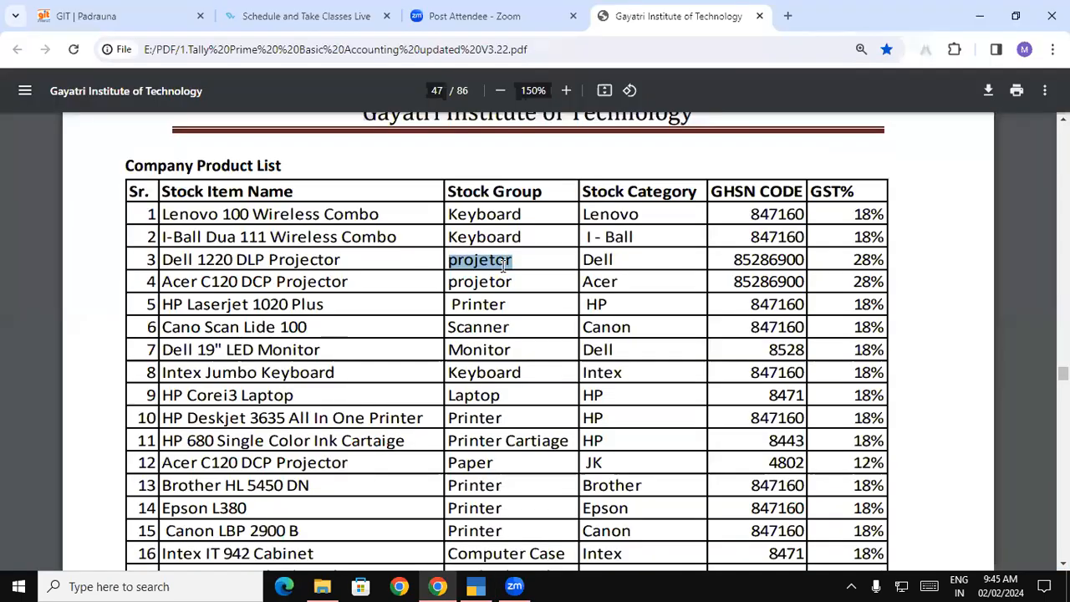
{"action": "key", "text": "alt+Tab"}
{"action": "type", "text": "2"}
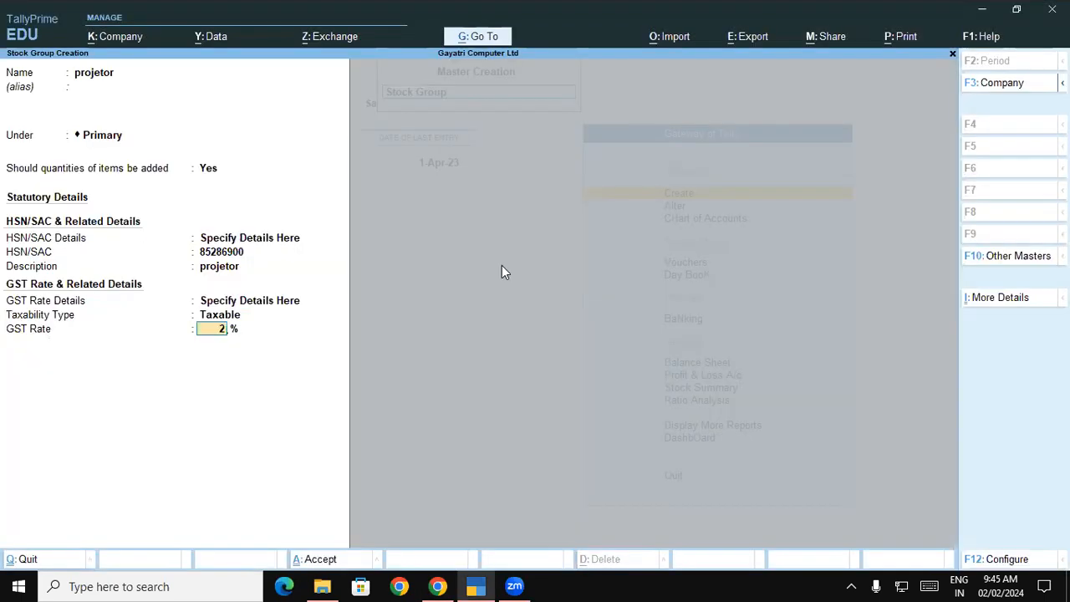
{"action": "type", "text": "8"}
{"action": "key", "text": "Return"}
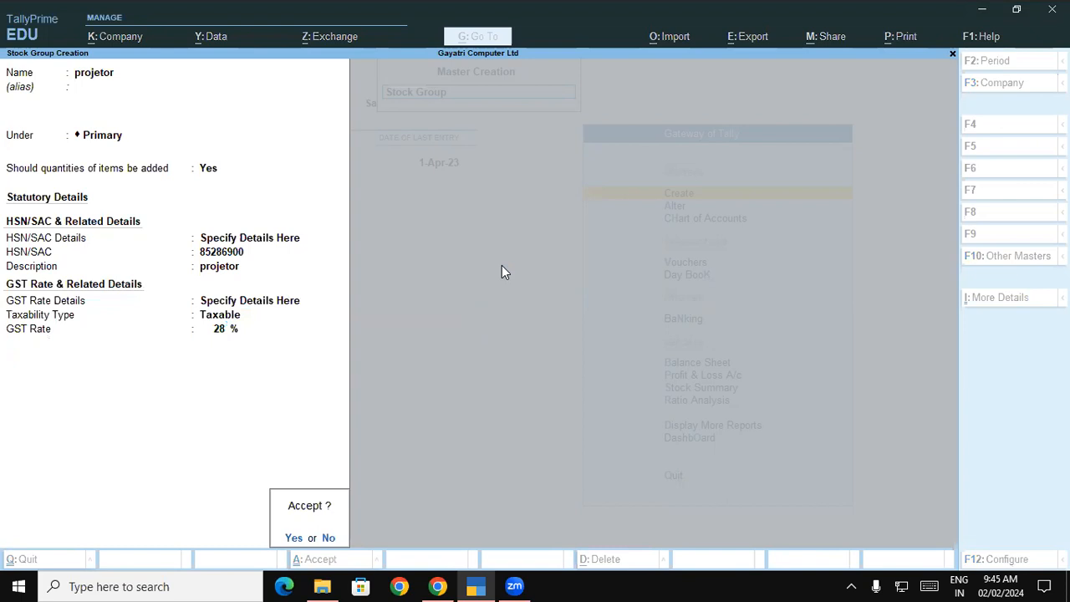
{"action": "key", "text": "Return"}
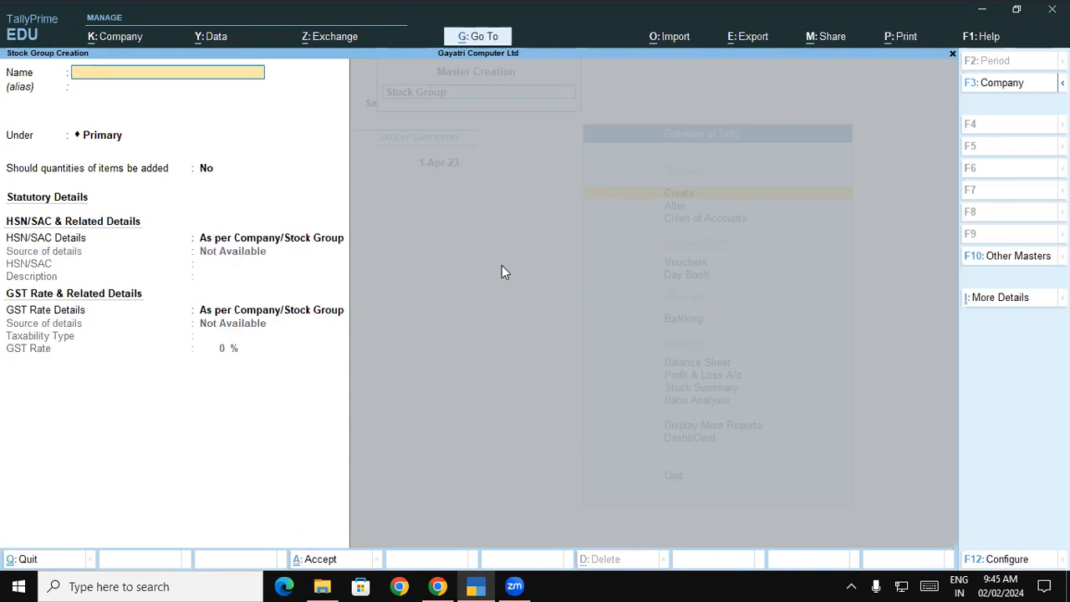
Select the stock category Lenovo from row 1 of the PDF list, then return to TallyPrime
{"action": "key", "text": "alt+Tab"}
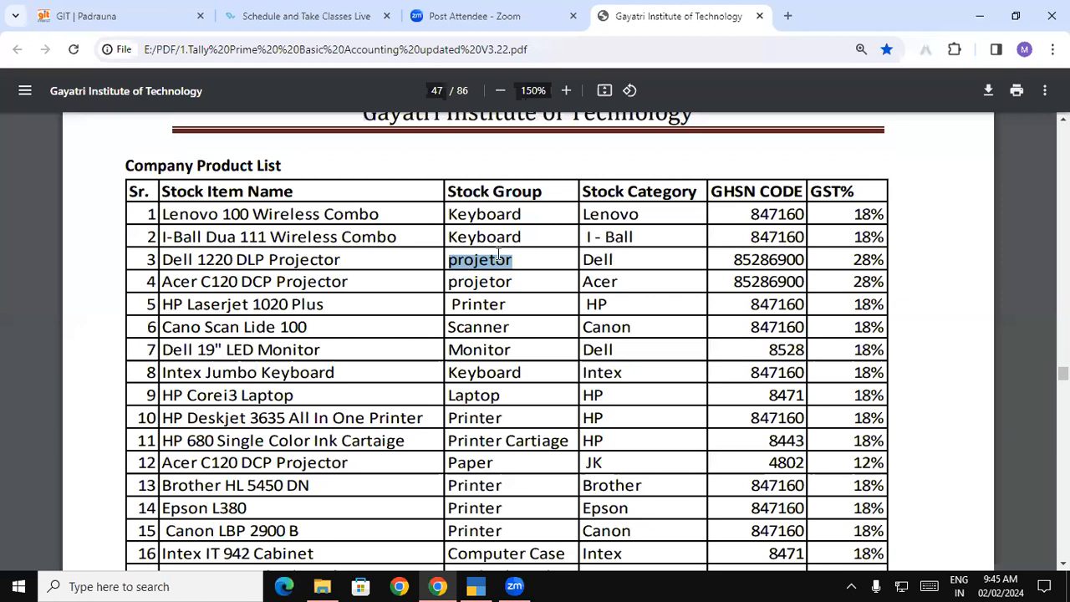
{"action": "double_click", "coordinate": [459, 211]}
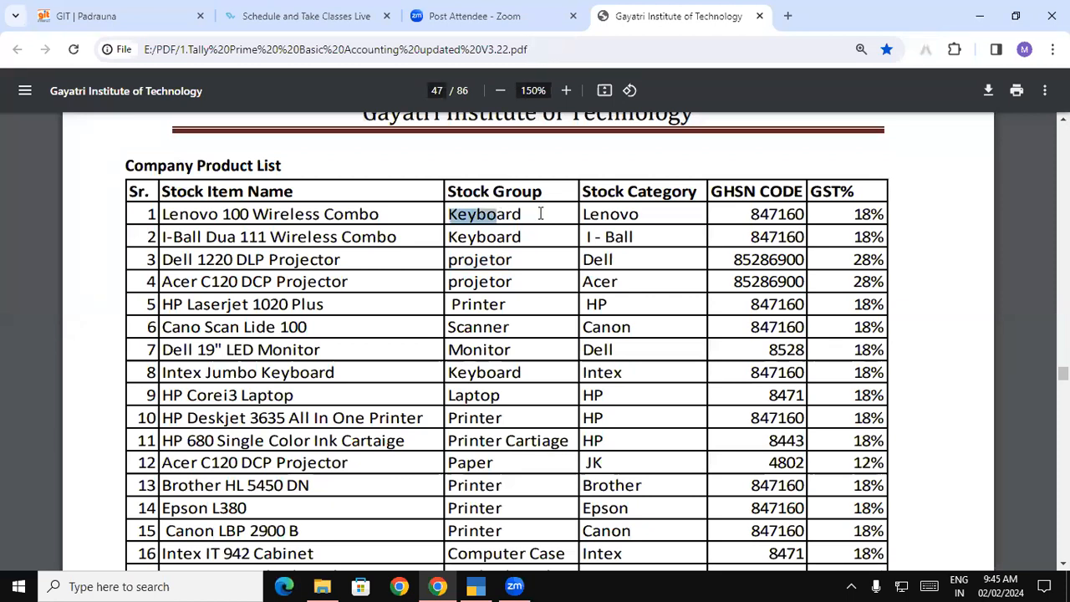
{"action": "left_click_drag", "start_coordinate": [522, 213], "coordinate": [496, 209]}
{"action": "left_click", "coordinate": [837, 192]}
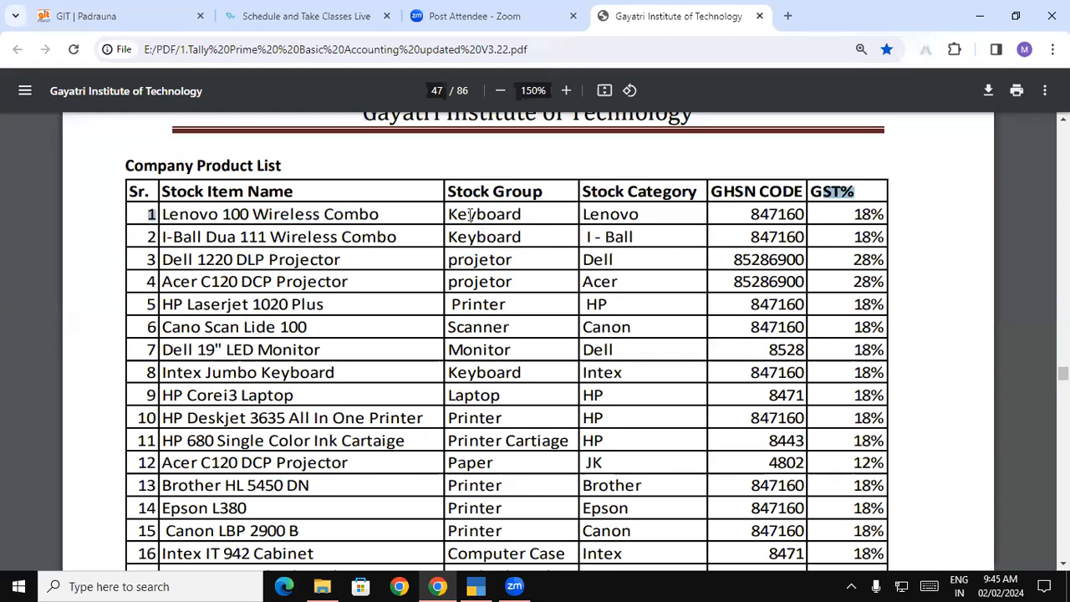
{"action": "double_click", "coordinate": [524, 215]}
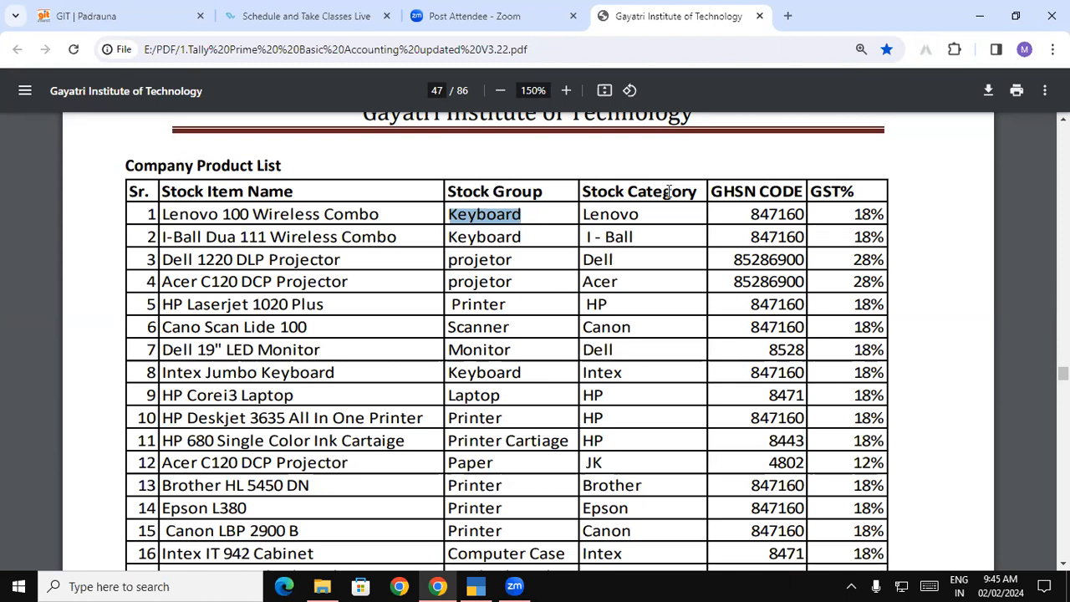
{"action": "left_click_drag", "start_coordinate": [582, 193], "coordinate": [693, 193]}
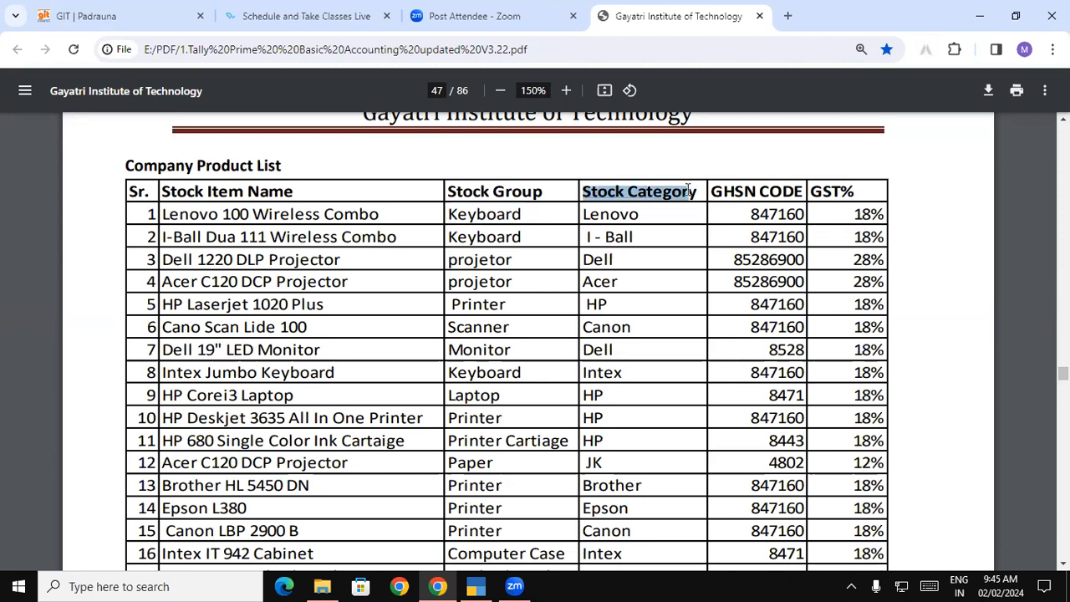
{"action": "double_click", "coordinate": [621, 216]}
{"action": "key", "text": "ctrl+c"}
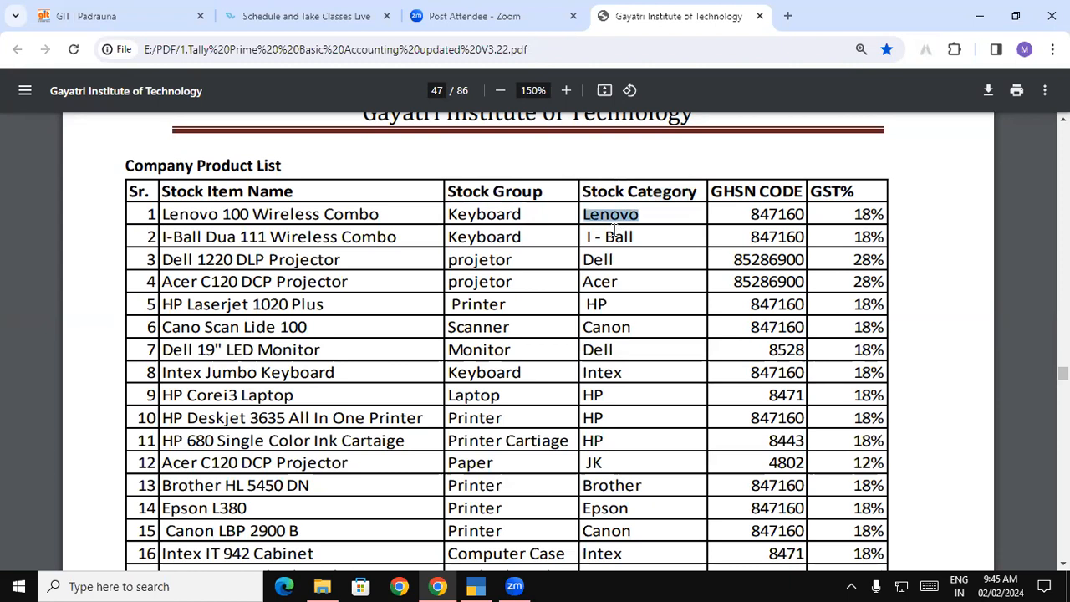
{"action": "key", "text": "alt+Tab"}
Open a Stock Category form and enter Lenovo, which is rejected as a duplicate name
{"action": "key", "text": "Escape"}
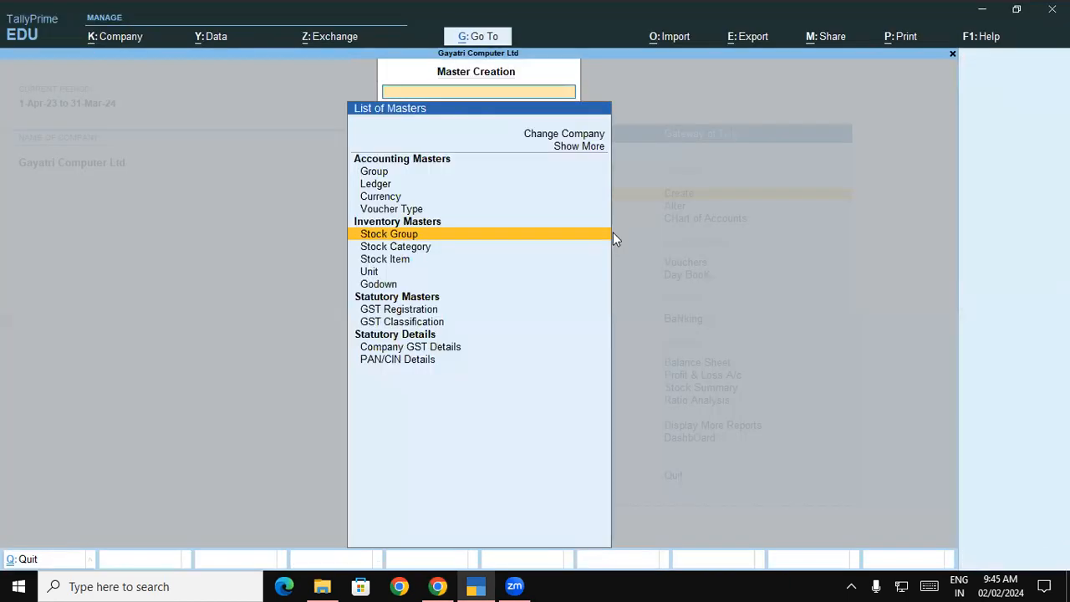
{"action": "key", "text": "Down"}
{"action": "key", "text": "Return"}
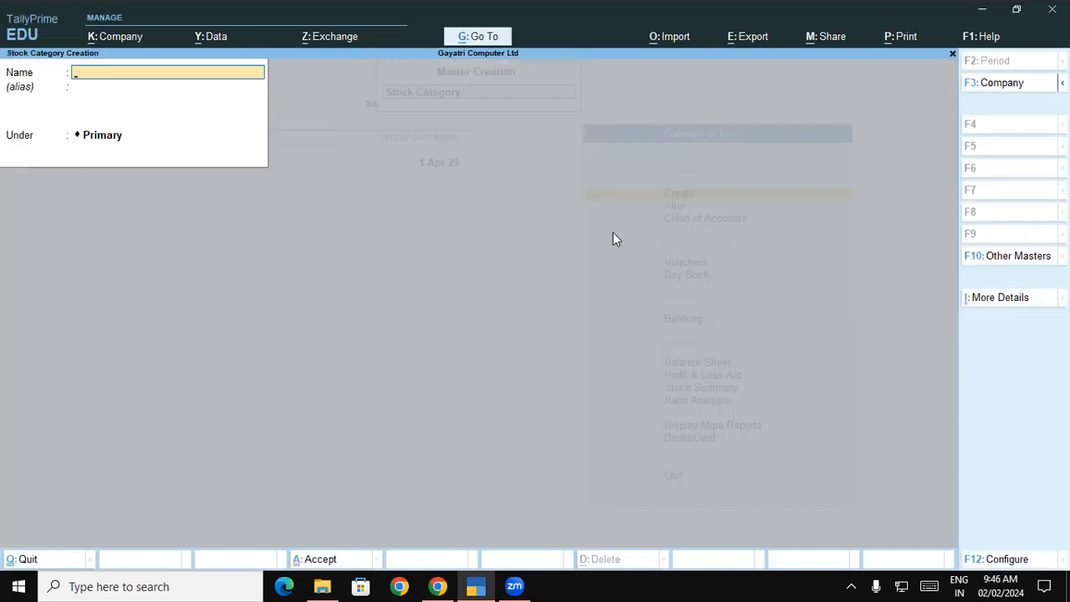
{"action": "key", "text": "ctrl+v"}
{"action": "key", "text": "Return"}
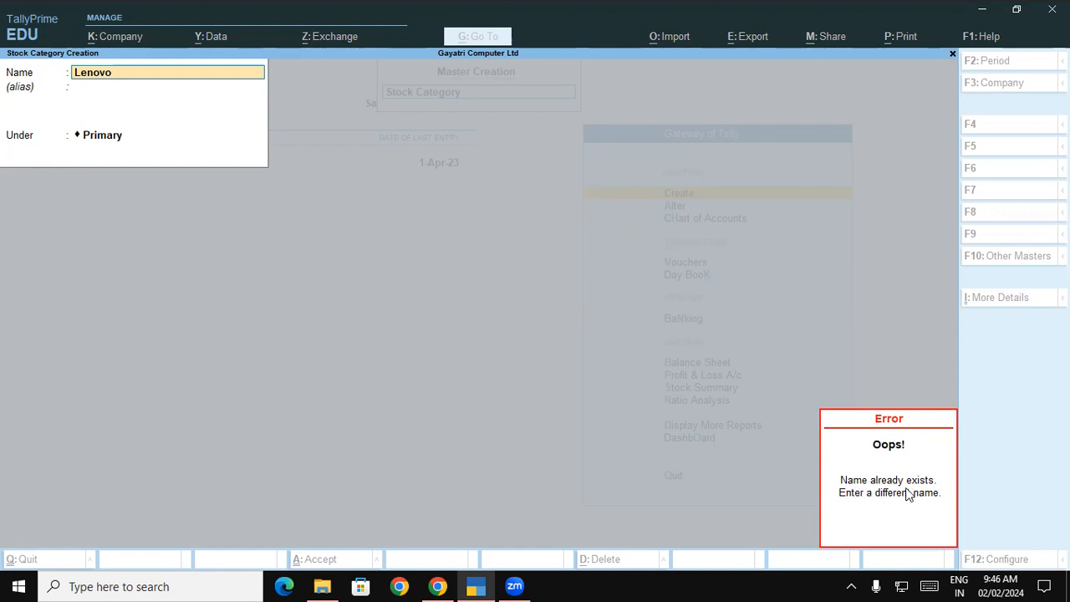
Dismiss the duplicate-name error and abandon the Lenovo stock category
{"action": "key", "text": "Escape"}
{"action": "key", "text": "Escape"}
{"action": "key", "text": "Escape"}
{"action": "key", "text": "Escape"}
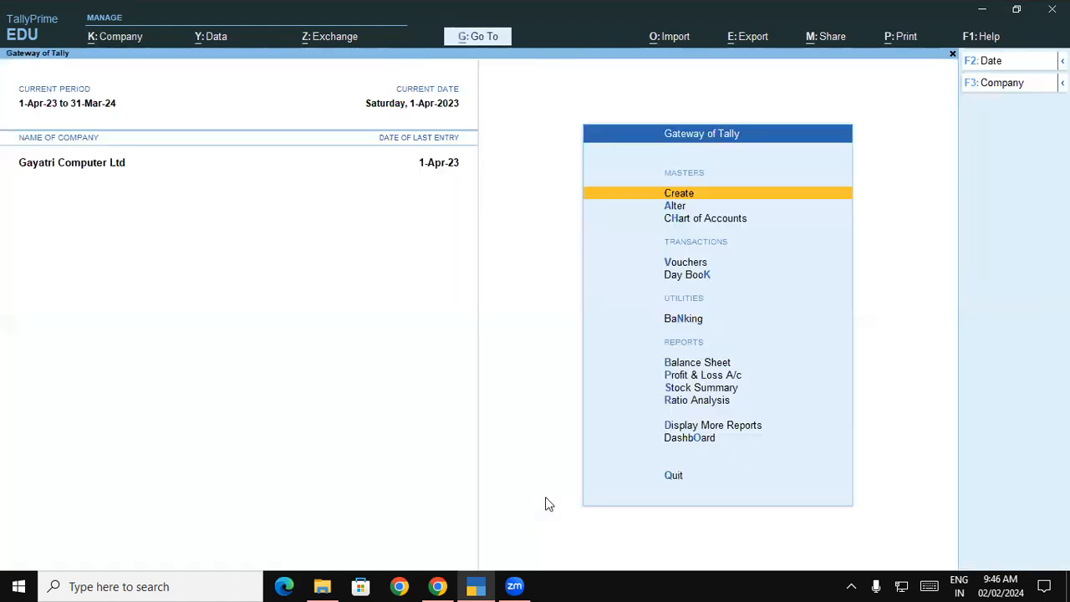
Check row 1's Keyboard group, HSN 847160 and 18% GST, and copy 'Lenovo 100 Wireless Combo'
{"action": "left_click", "coordinate": [438, 586]}
{"action": "left_click_drag", "start_coordinate": [584, 214], "coordinate": [606, 215]}
{"action": "left_click_drag", "start_coordinate": [459, 215], "coordinate": [521, 216]}
{"action": "double_click", "coordinate": [773, 216]}
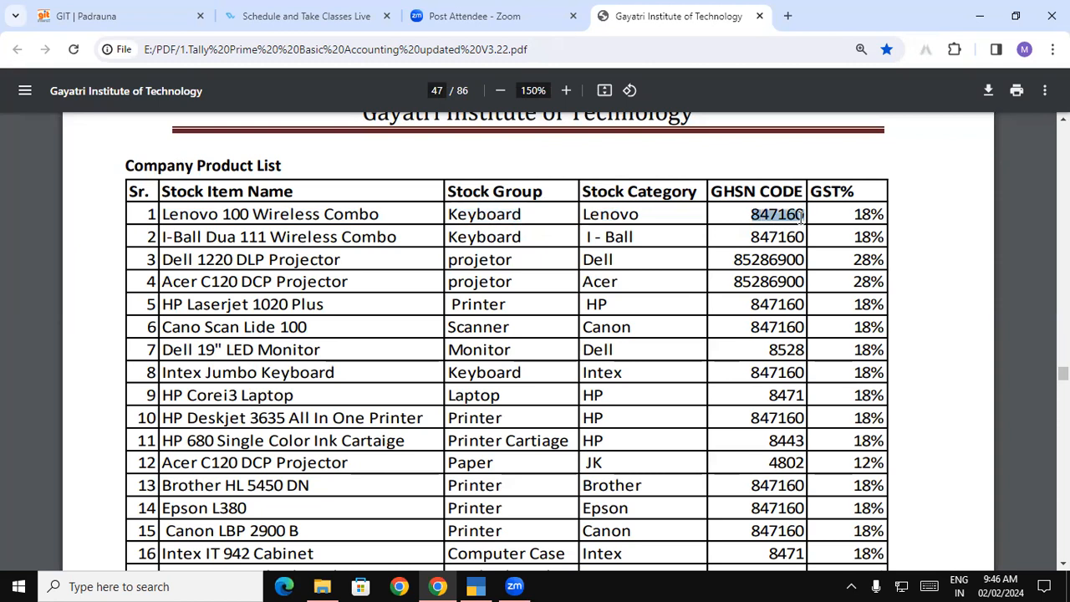
{"action": "left_click", "coordinate": [882, 215]}
{"action": "left_click_drag", "start_coordinate": [882, 215], "coordinate": [854, 216]}
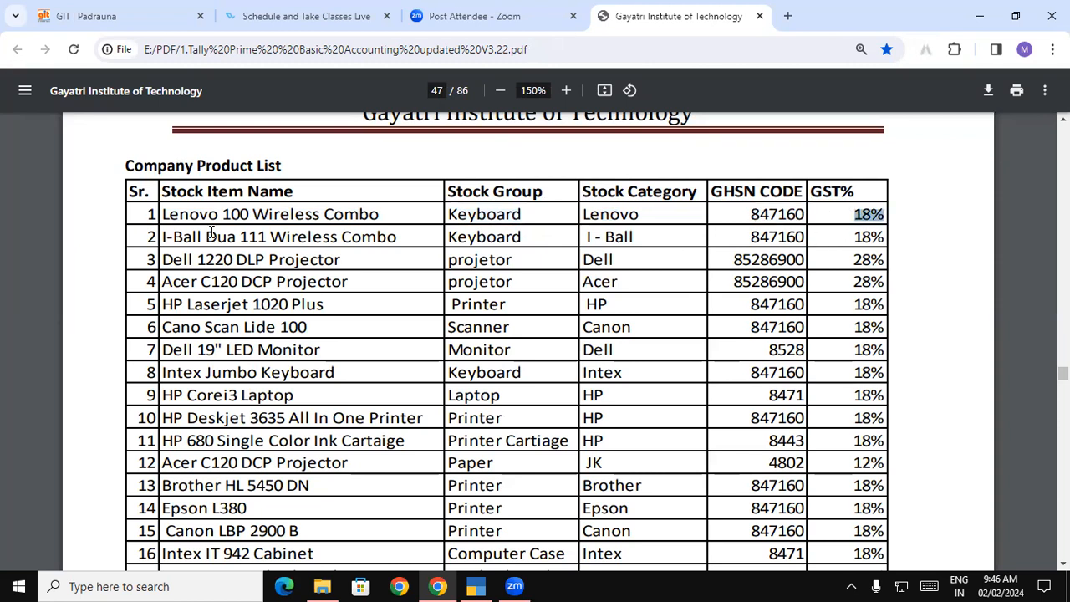
{"action": "left_click_drag", "start_coordinate": [162, 215], "coordinate": [378, 208]}
{"action": "key", "text": "ctrl+c"}
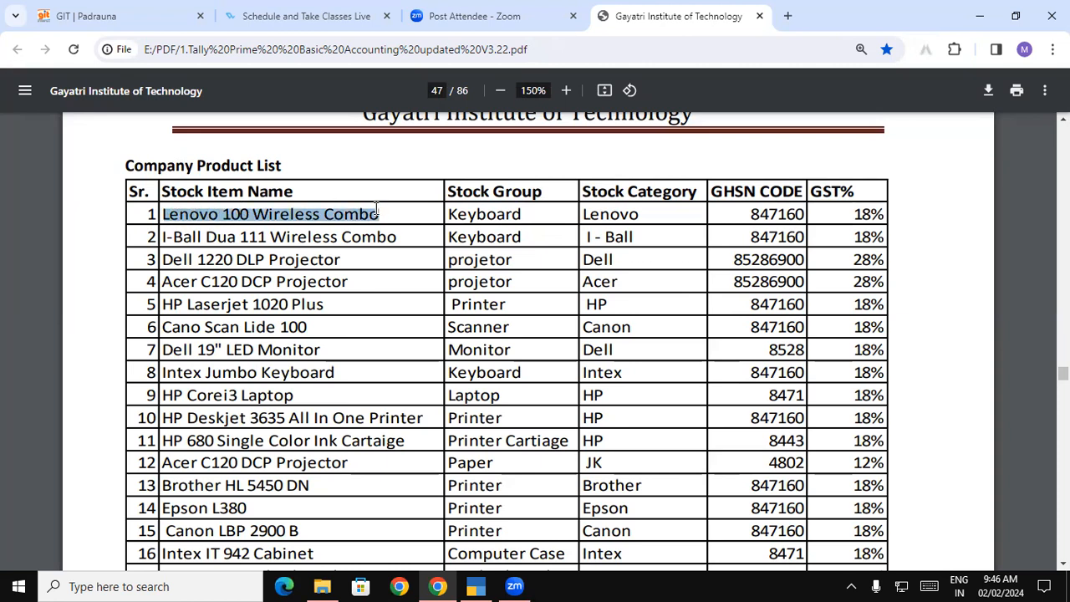
{"action": "key", "text": "alt+Tab"}
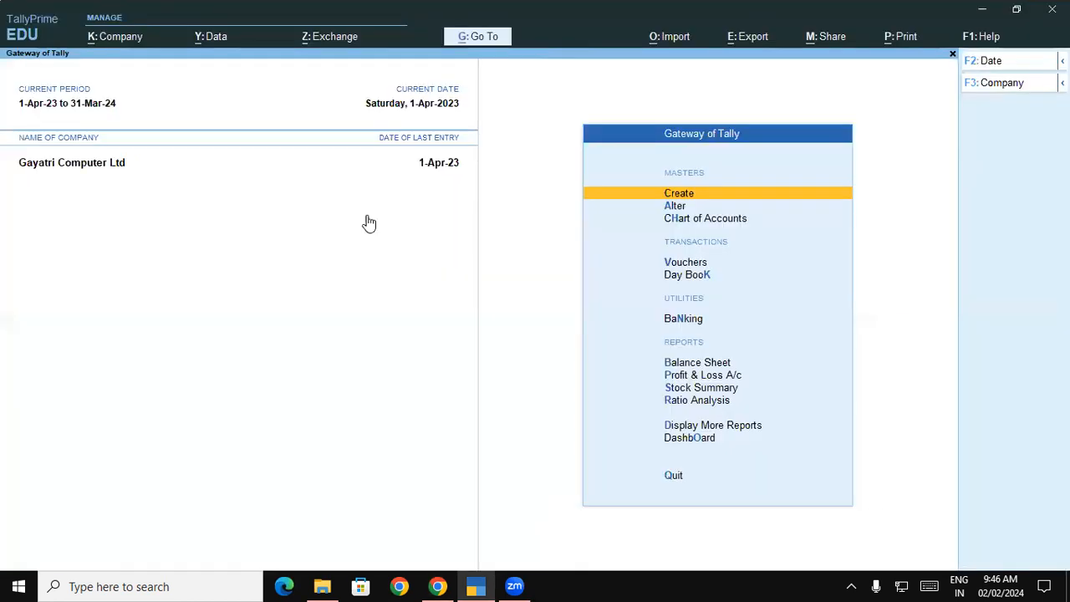
Start a stock item named 'Lenovo 100 Wireless Combo' under the Keyboard group
{"action": "key", "text": "Return"}
{"action": "key", "text": "Down"}
{"action": "key", "text": "Down"}
{"action": "key", "text": "Down"}
{"action": "key", "text": "Down"}
{"action": "key", "text": "Down"}
{"action": "key", "text": "Down"}
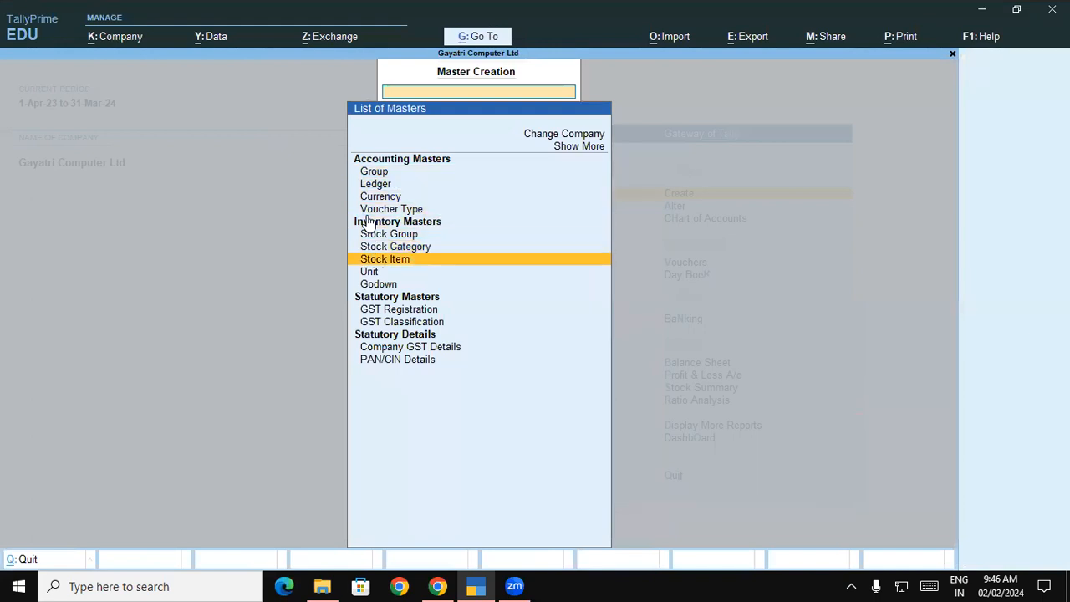
{"action": "key", "text": "Return"}
{"action": "key", "text": "ctrl+v"}
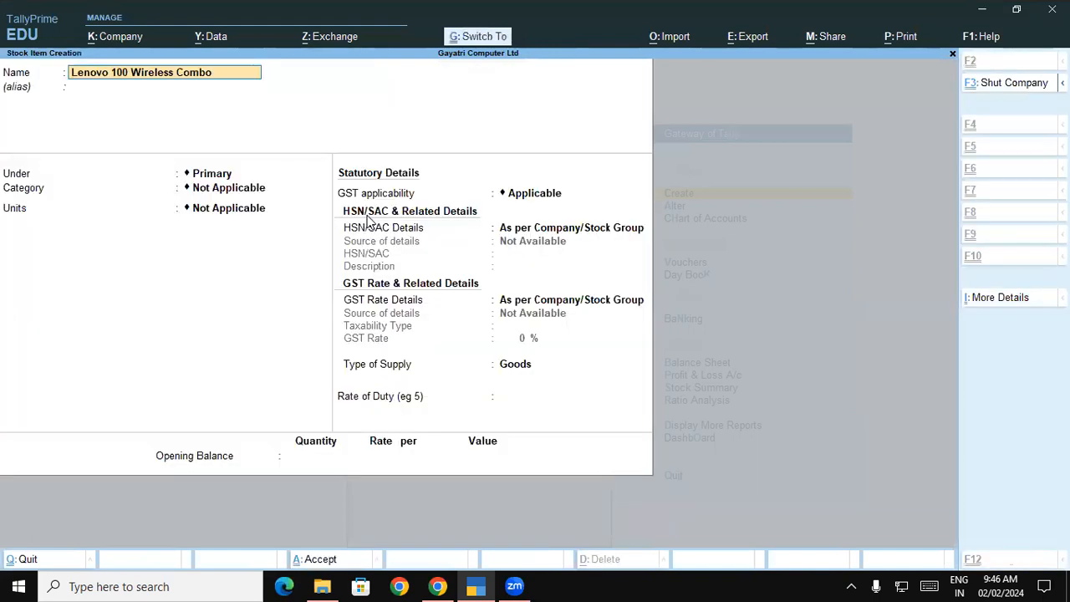
{"action": "key", "text": "Return"}
{"action": "key", "text": "Return"}
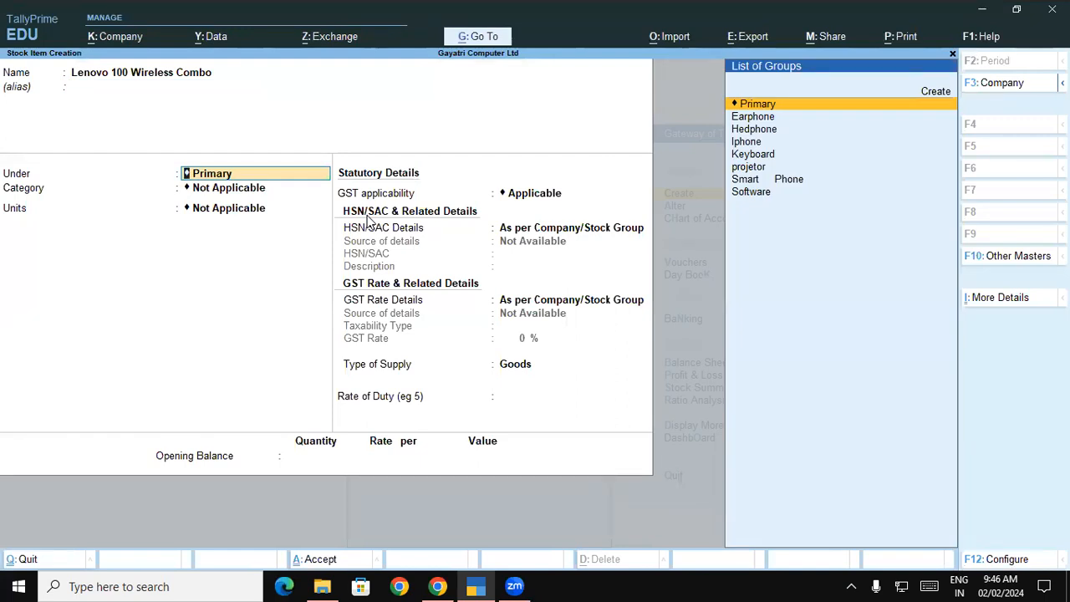
{"action": "type", "text": "K"}
{"action": "key", "text": "Return"}
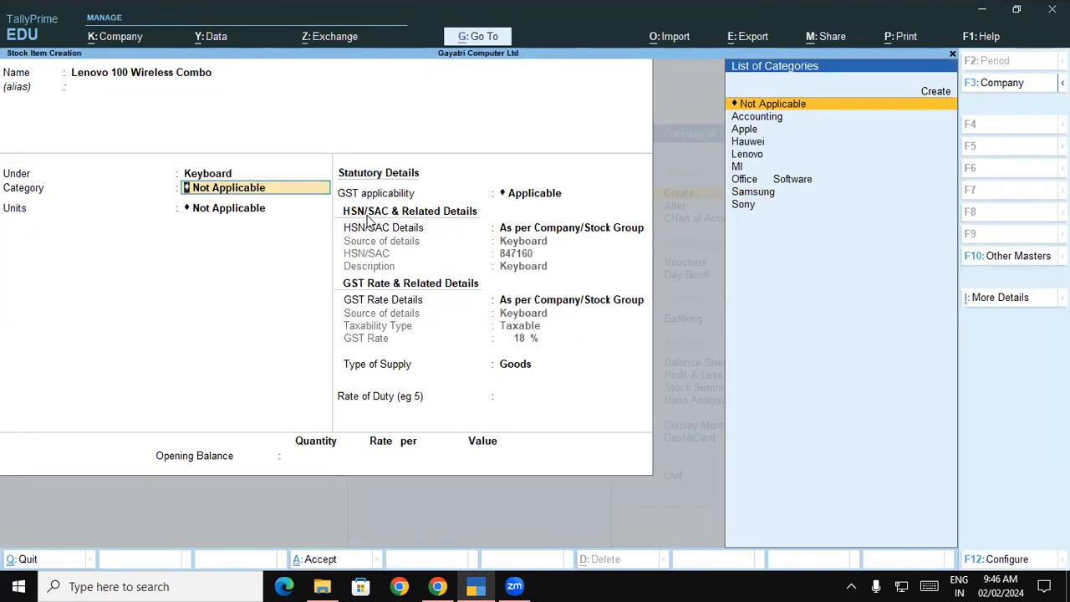
Set category Lenovo and unit Pcs, keeping the group's HSN and GST details as Goods
{"action": "key", "text": "Down"}
{"action": "key", "text": "Down"}
{"action": "key", "text": "Down"}
{"action": "key", "text": "Down"}
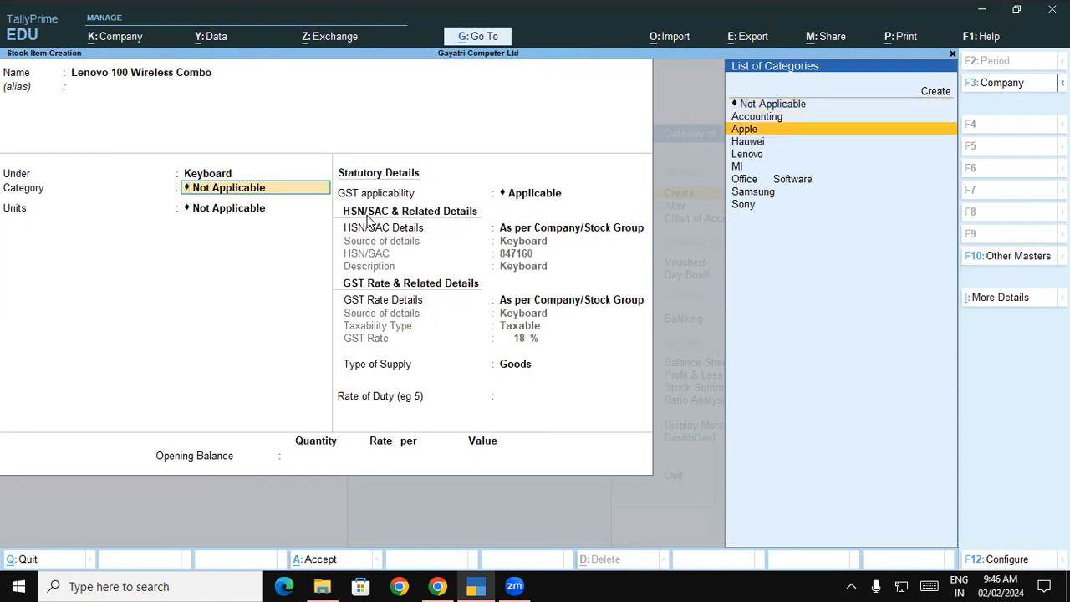
{"action": "key", "text": "Return"}
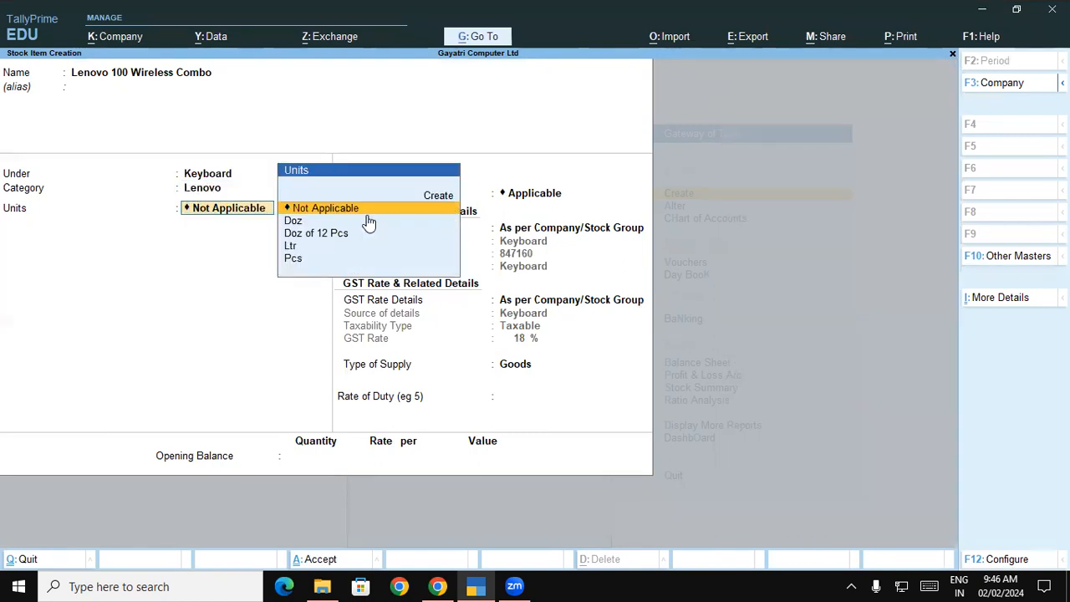
{"action": "key", "text": "Down"}
{"action": "key", "text": "Down"}
{"action": "key", "text": "Down"}
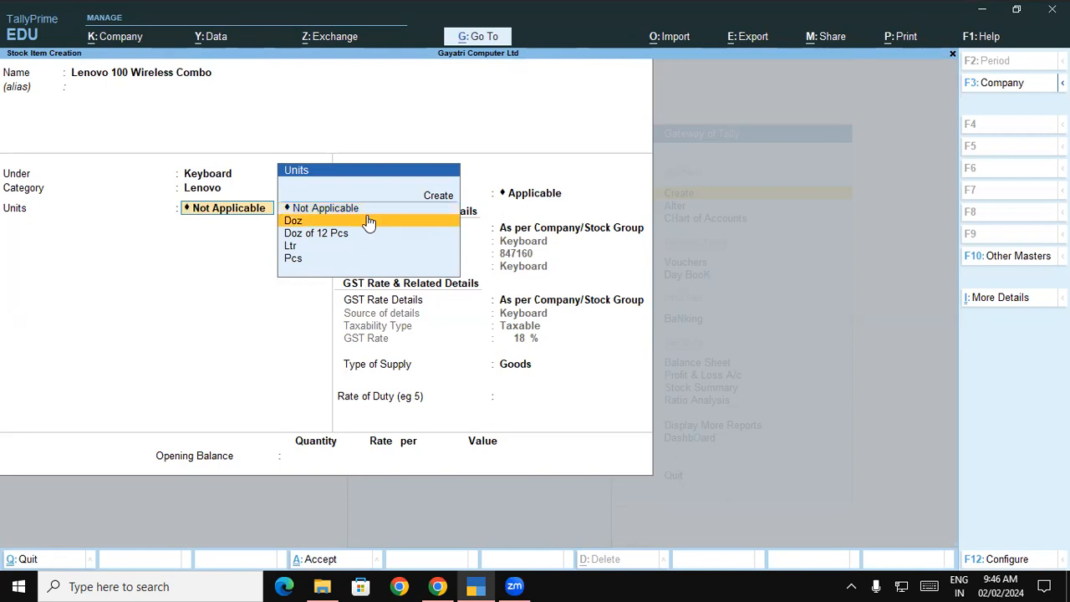
{"action": "key", "text": "Down"}
{"action": "key", "text": "Return"}
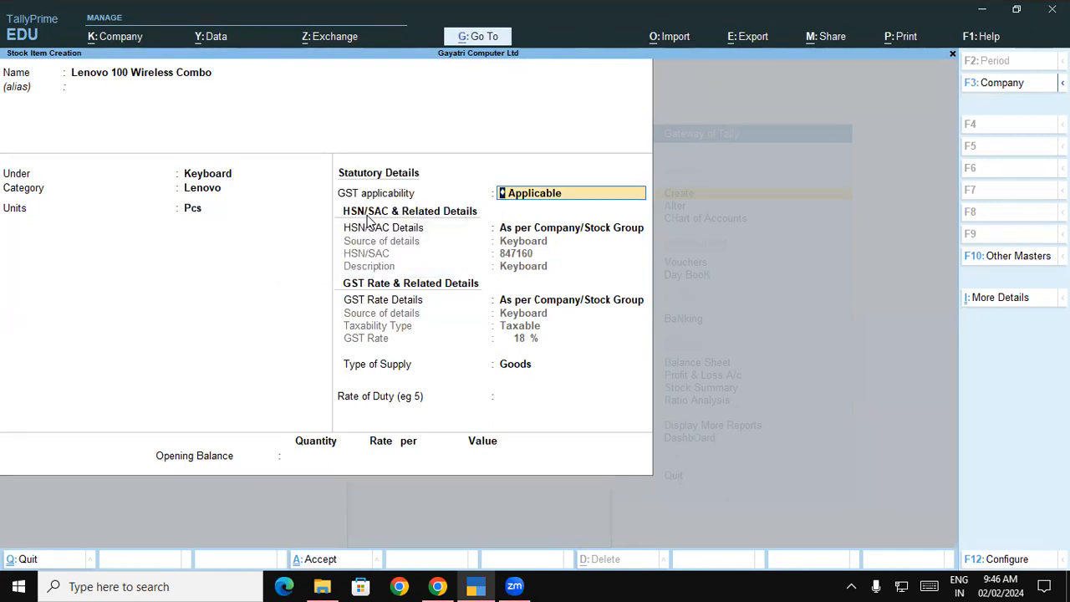
{"action": "key", "text": "Return"}
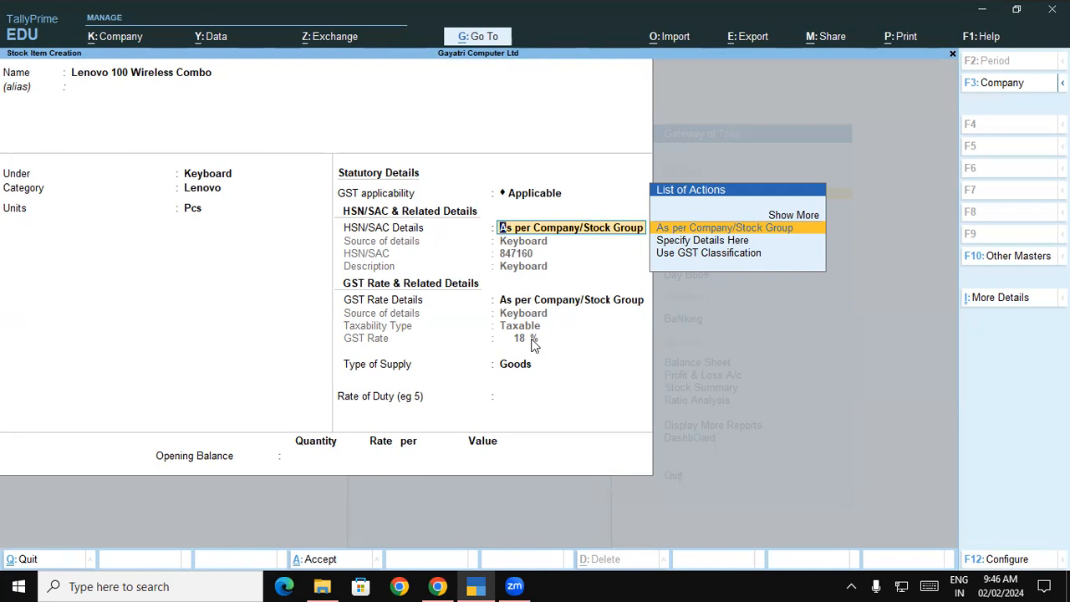
{"action": "key", "text": "Return"}
{"action": "key", "text": "Return"}
{"action": "key", "text": "Return"}
{"action": "key", "text": "Return"}
{"action": "key", "text": "Return"}
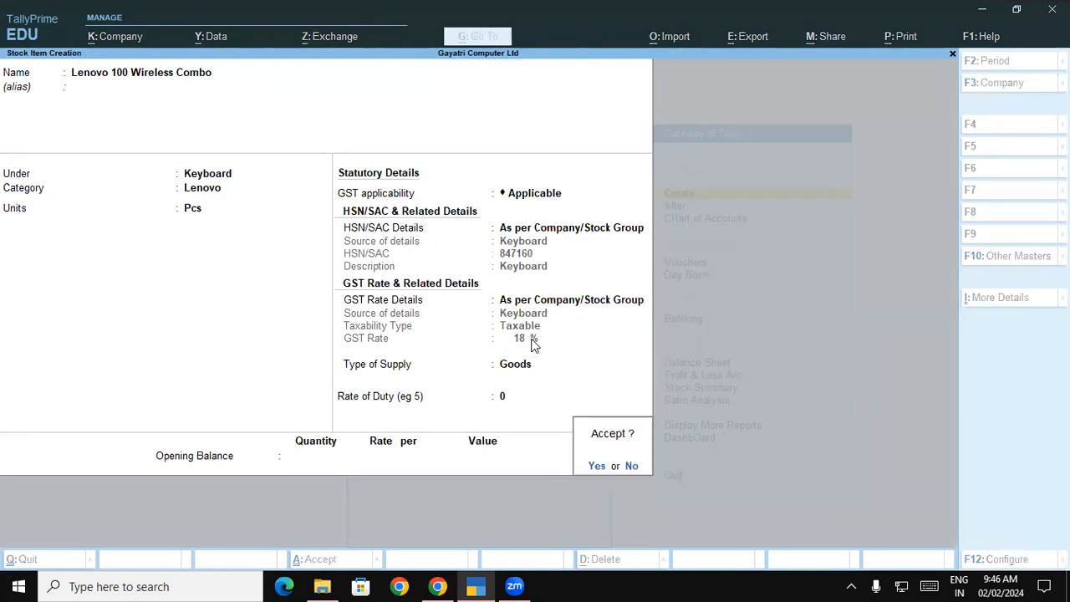
{"action": "key", "text": "Return"}
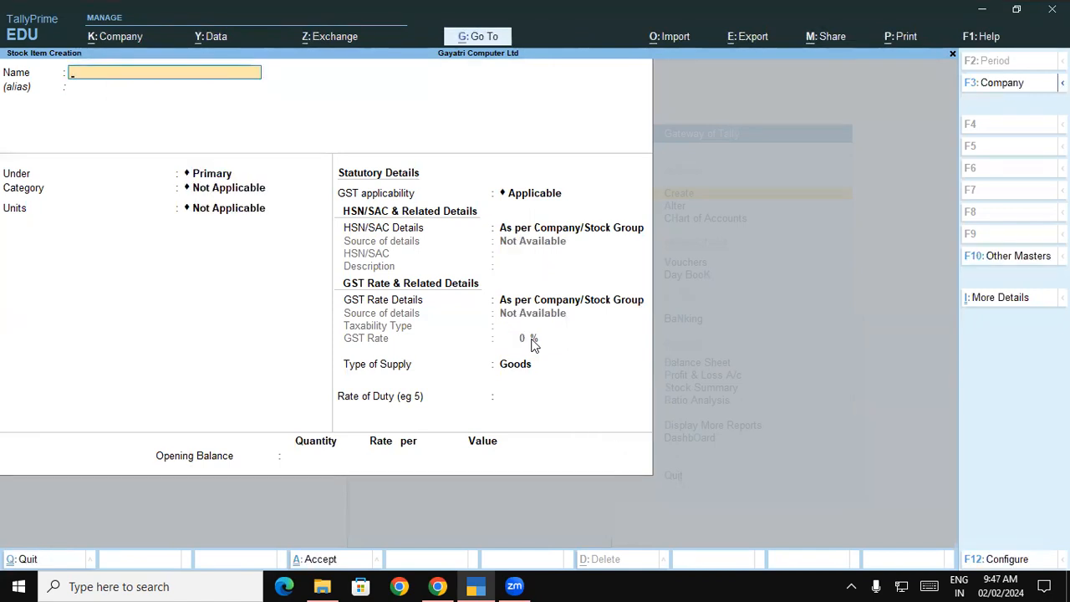
Review the I-Ball, Dell projector and Acer projector rows in the PDF list
{"action": "key", "text": "alt+Tab"}
{"action": "left_click", "coordinate": [245, 222]}
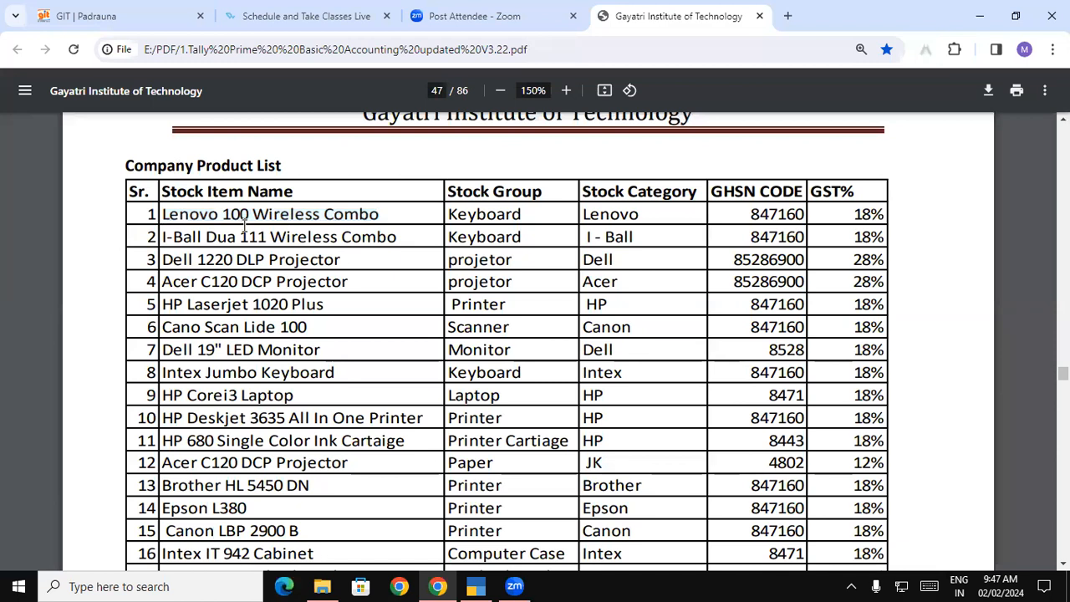
{"action": "left_click_drag", "start_coordinate": [187, 216], "coordinate": [883, 217]}
{"action": "left_click_drag", "start_coordinate": [166, 238], "coordinate": [848, 237]}
{"action": "left_click_drag", "start_coordinate": [166, 261], "coordinate": [751, 263]}
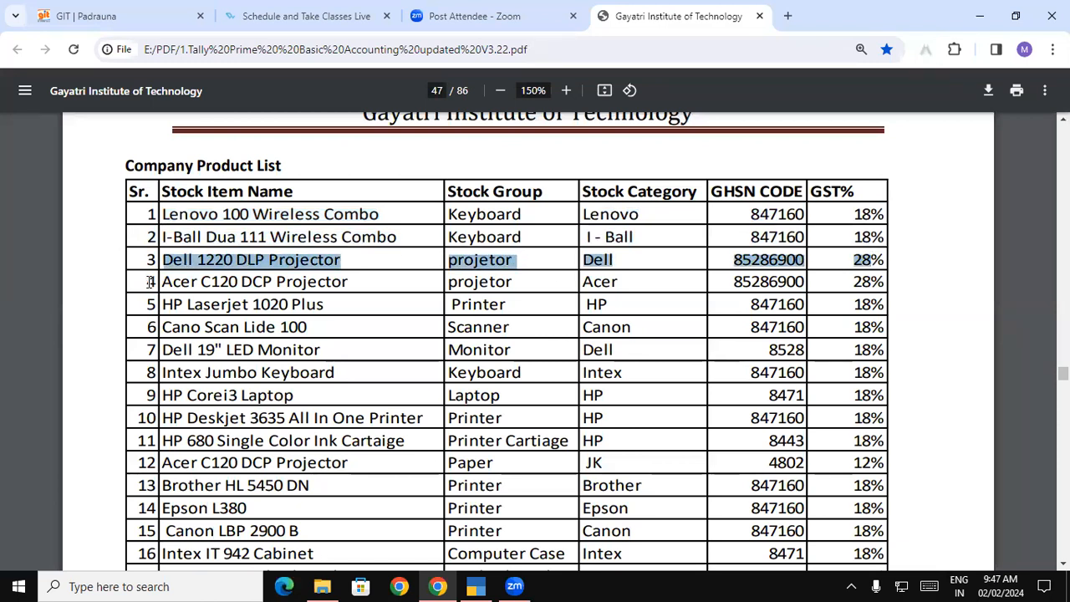
{"action": "left_click_drag", "start_coordinate": [163, 283], "coordinate": [948, 287]}
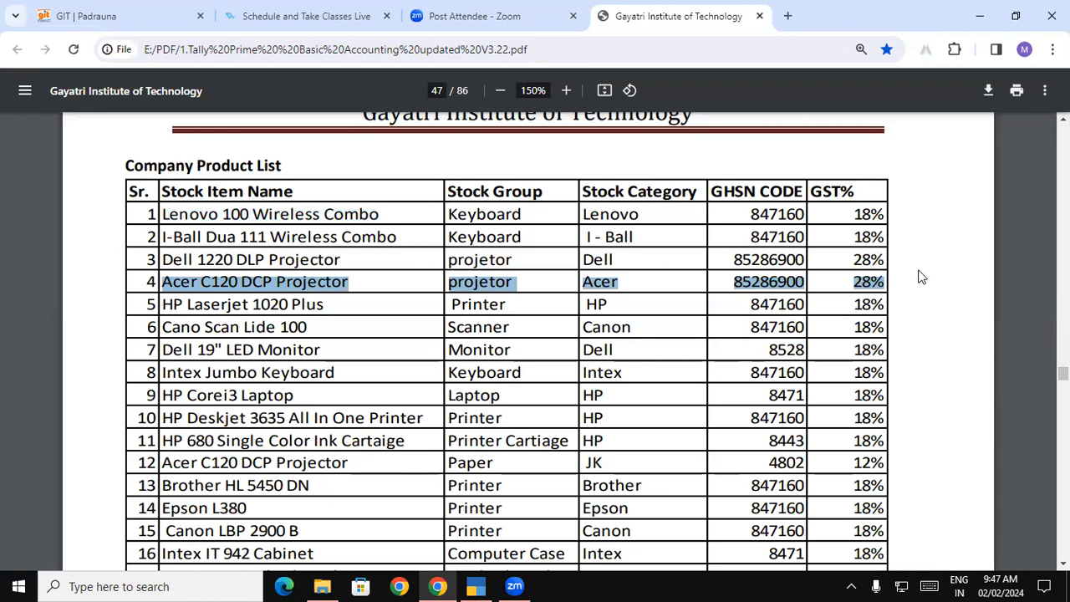
Copy the Printer stock group name from row 5 of the PDF list
{"action": "left_click_drag", "start_coordinate": [519, 214], "coordinate": [526, 510]}
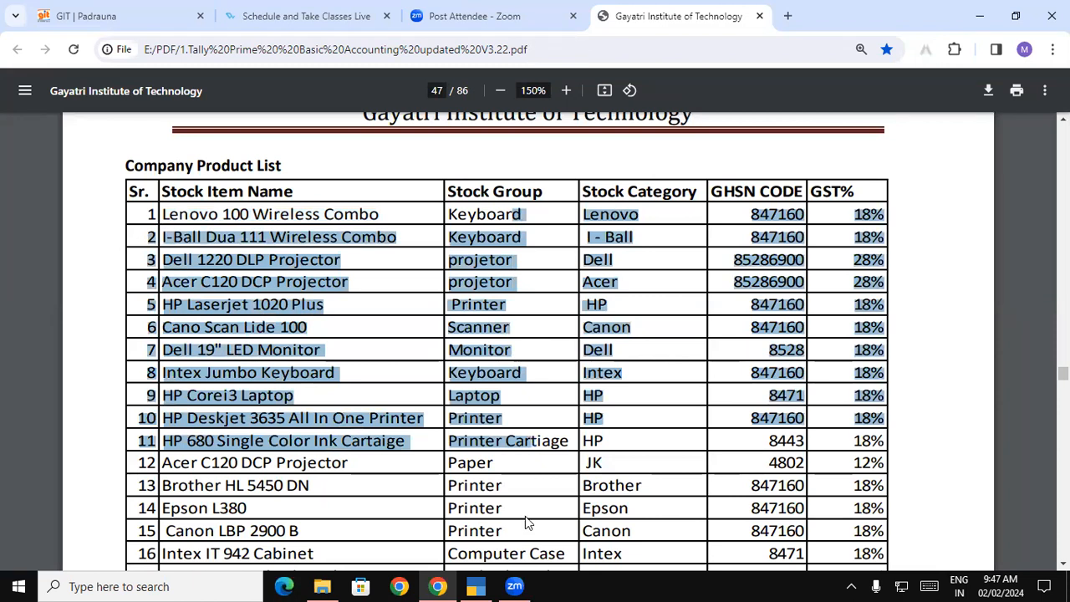
{"action": "left_click", "coordinate": [520, 454]}
{"action": "scroll", "coordinate": [508, 261], "scroll_direction": "up", "scroll_amount": 1}
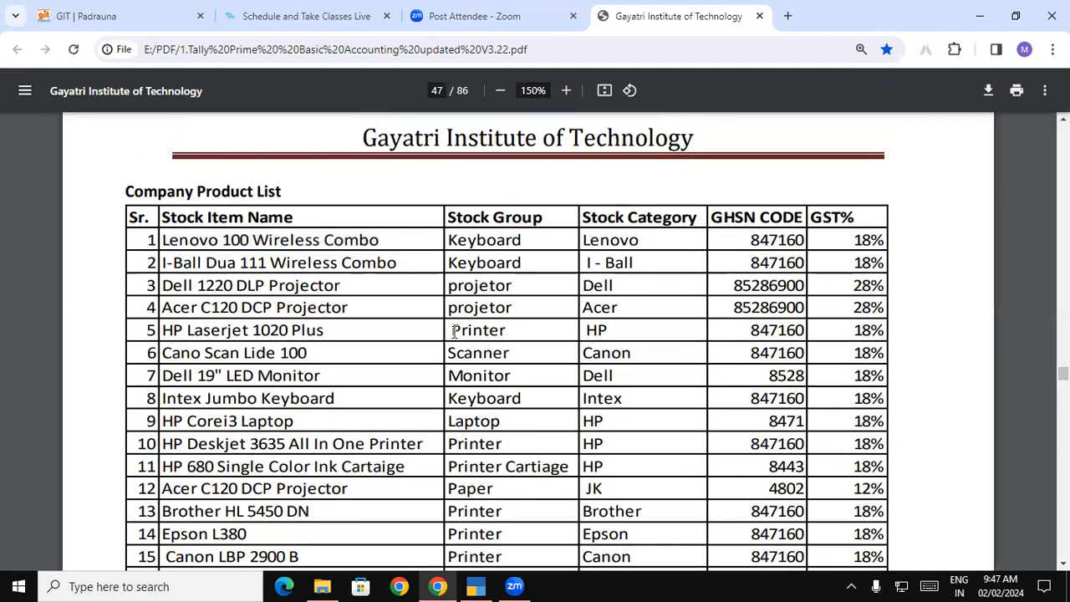
{"action": "left_click_drag", "start_coordinate": [449, 331], "coordinate": [506, 332]}
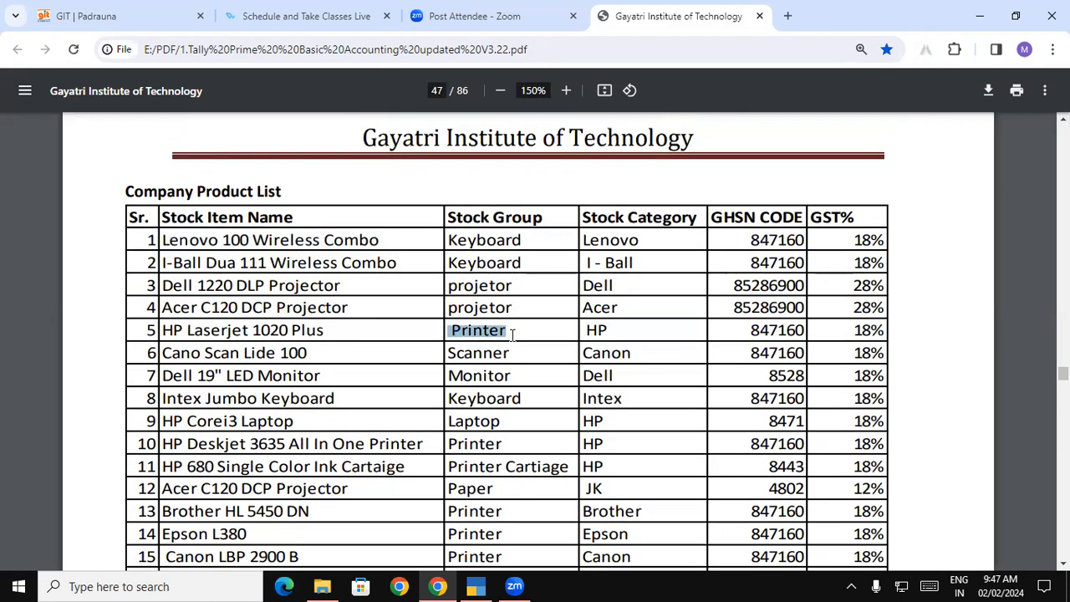
{"action": "key", "text": "alt+Tab"}
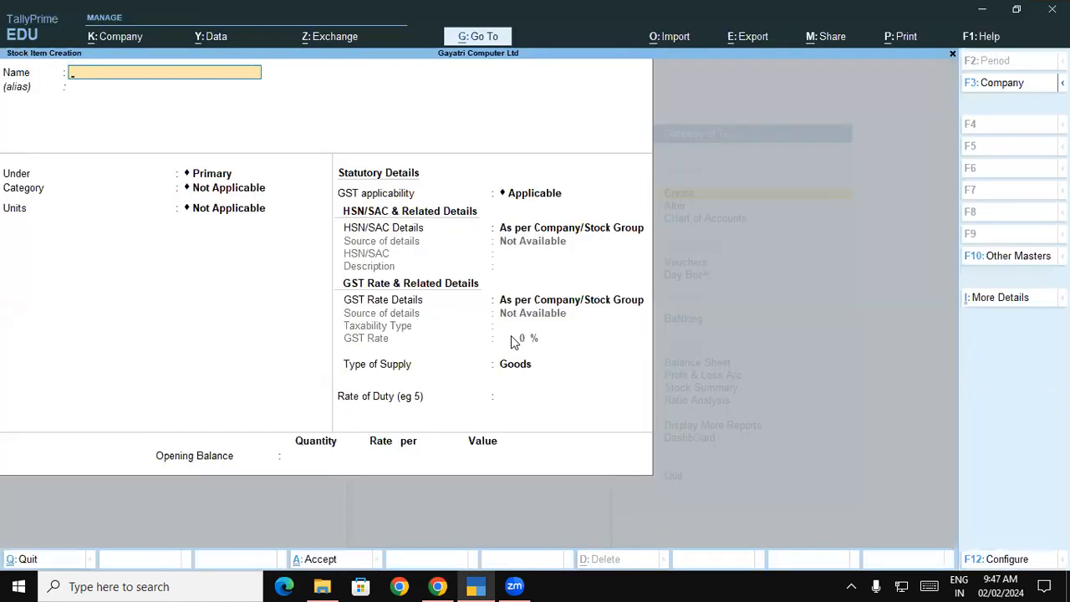
Start a Printer stock group under Primary with quantities added and HSN details specified here
{"action": "key", "text": "Escape"}
{"action": "key", "text": "Up"}
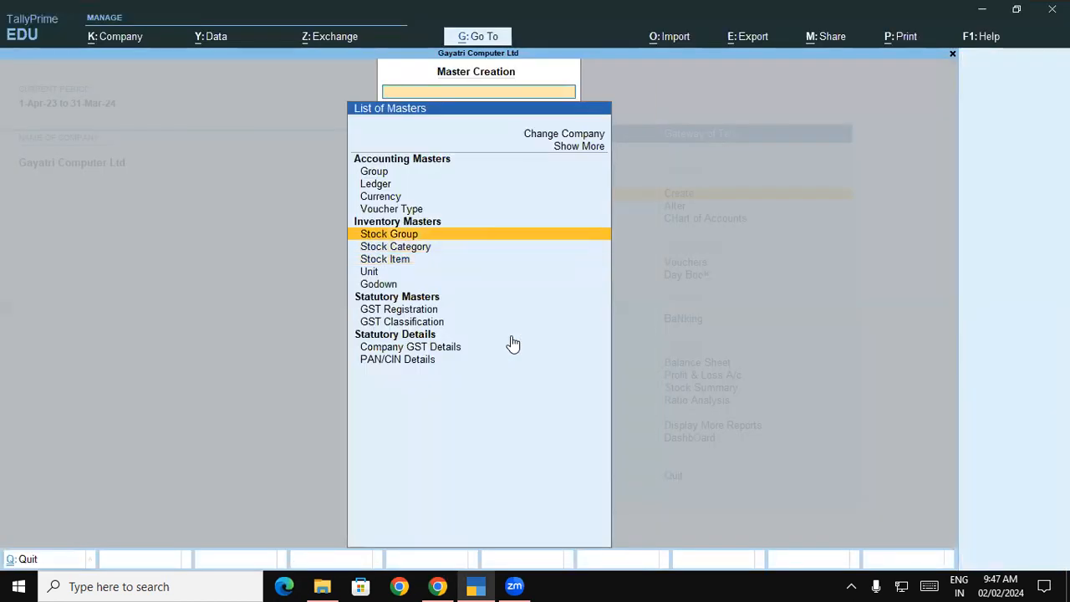
{"action": "key", "text": "Return"}
{"action": "key", "text": "ctrl+alt+v"}
{"action": "key", "text": "Return"}
{"action": "key", "text": "Return"}
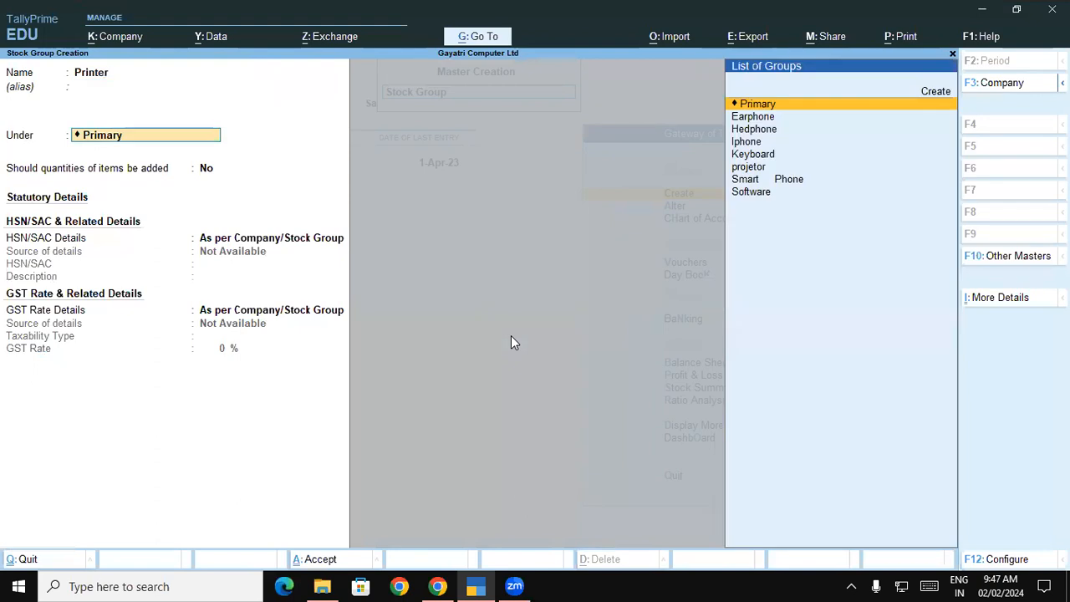
{"action": "key", "text": "Return"}
{"action": "key", "text": "y"}
{"action": "key", "text": "Return"}
{"action": "key", "text": "Down"}
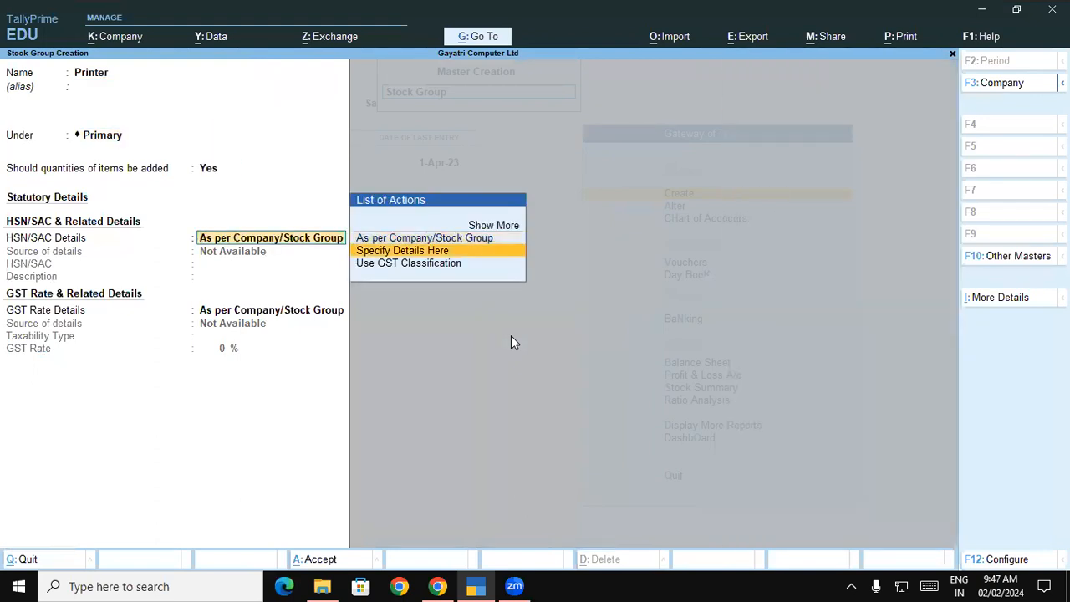
{"action": "key", "text": "Return"}
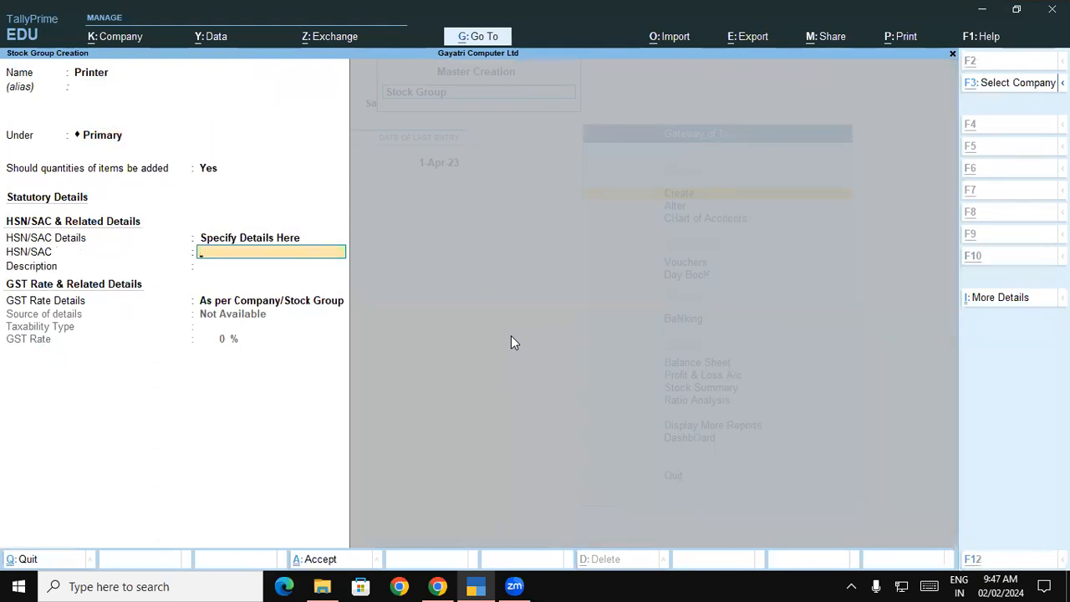
Enter HSN 847160, description Printer, Taxable at 18% GST, and save the group
{"action": "key", "text": "alt+Tab"}
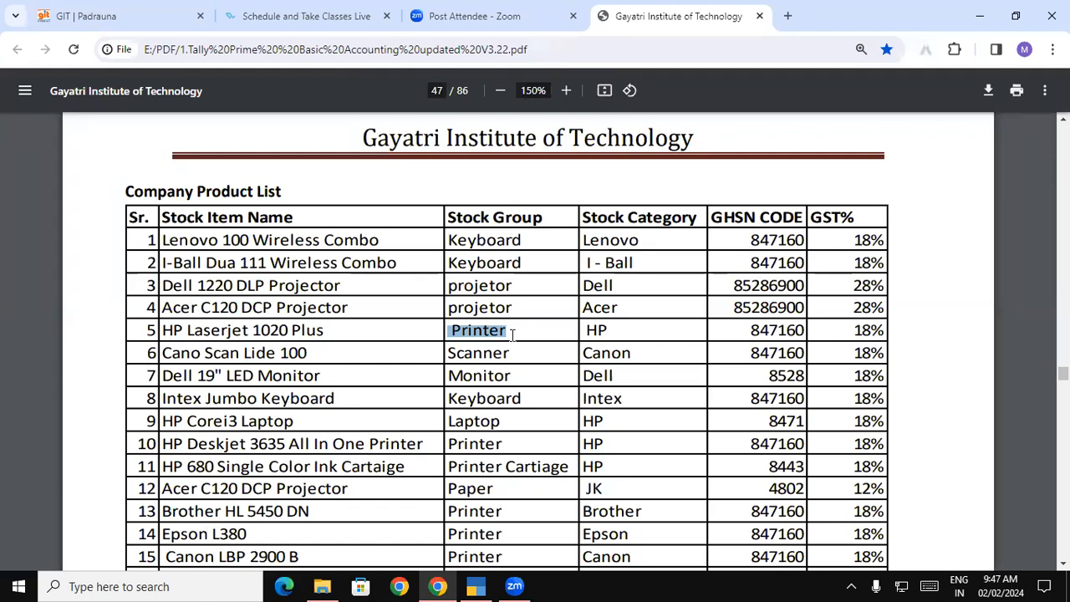
{"action": "key", "text": "alt+Tab"}
{"action": "type", "text": "84"}
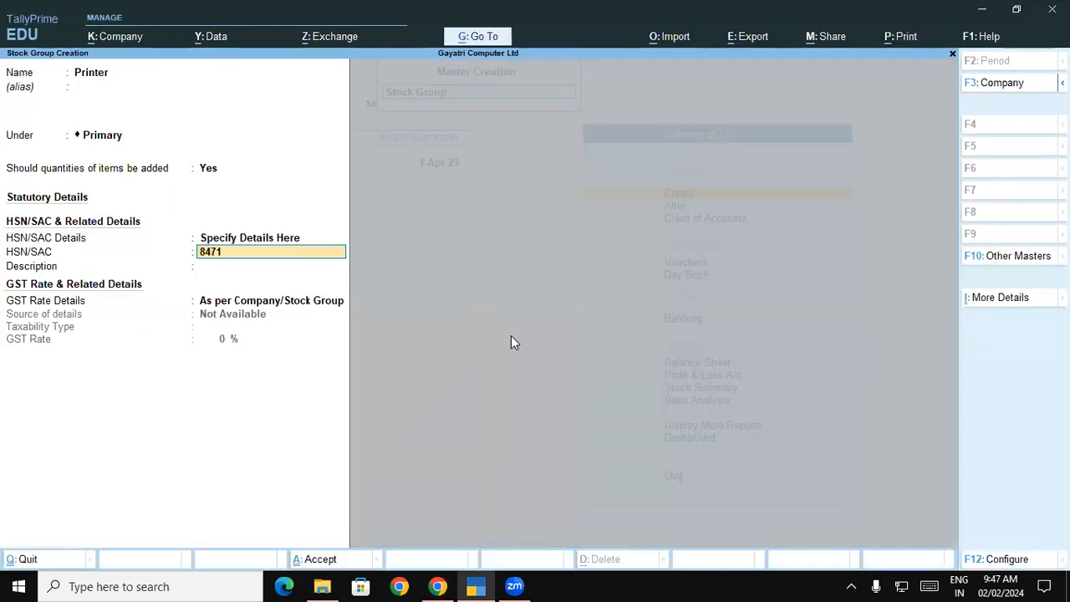
{"action": "key", "text": "Return"}
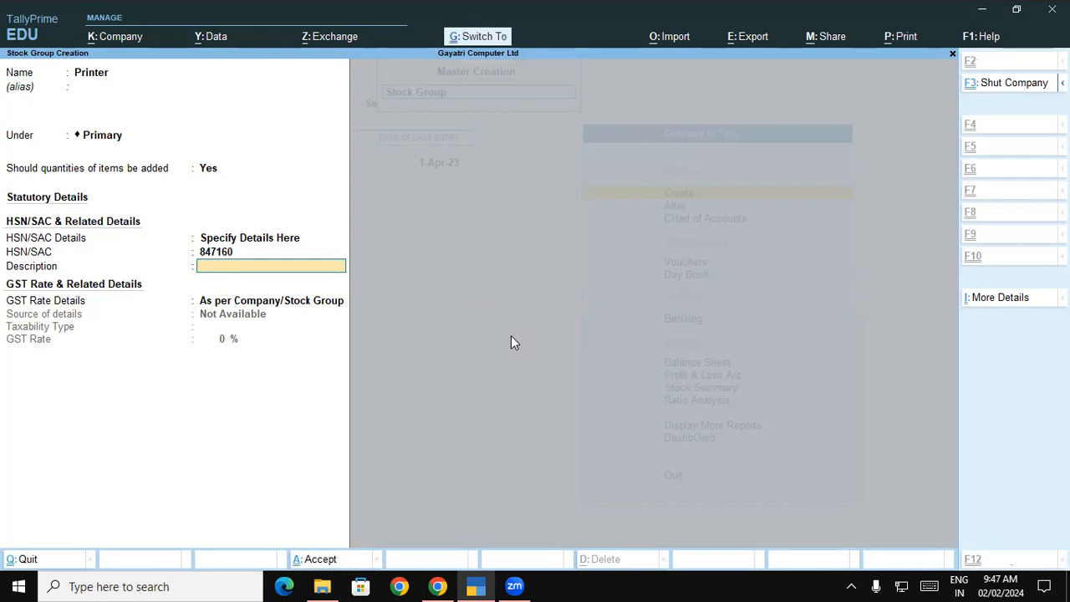
{"action": "key", "text": "ctrl+alt+v"}
{"action": "key", "text": "Return"}
{"action": "key", "text": "Down"}
{"action": "key", "text": "Return"}
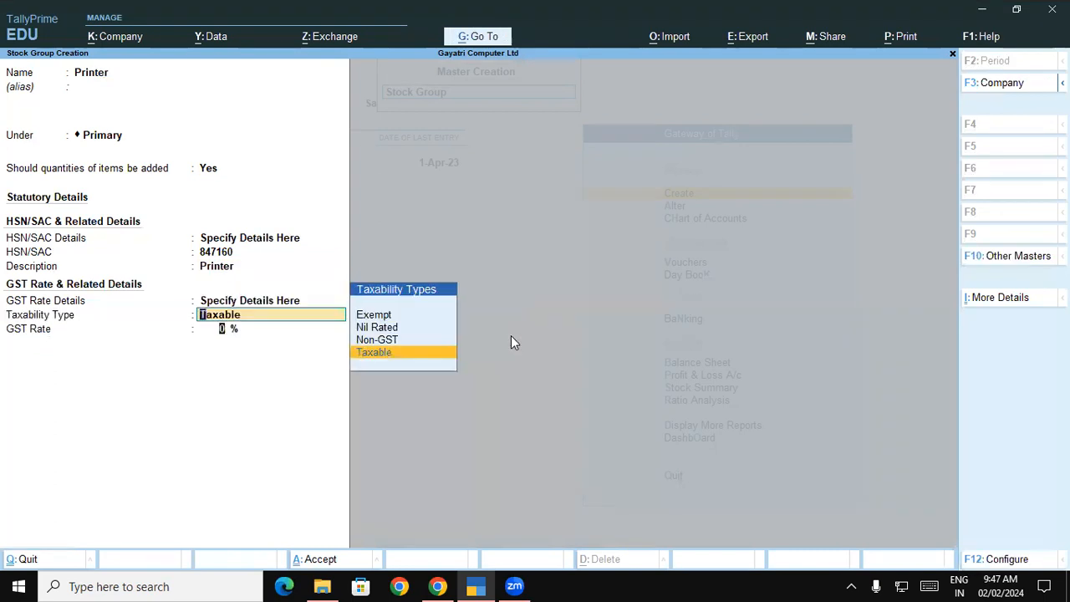
{"action": "key", "text": "Return"}
{"action": "type", "text": "18"}
{"action": "key", "text": "Return"}
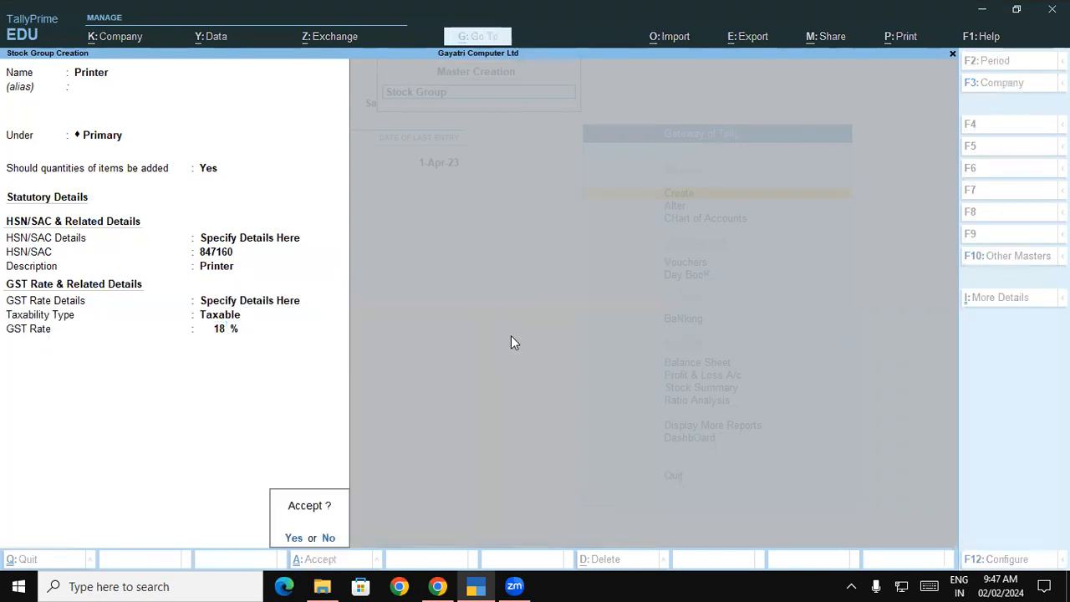
{"action": "key", "text": "Return"}
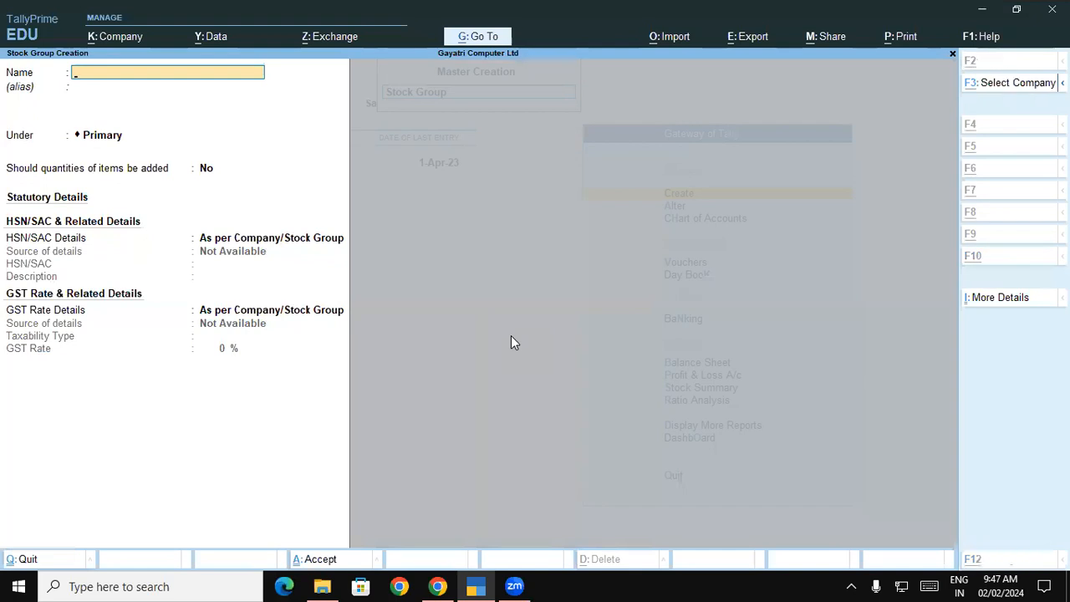
{"action": "key", "text": "alt+Tab"}
Copy Scanner from the PDF and start a Scanner stock group with quantities added
{"action": "double_click", "coordinate": [480, 356]}
{"action": "key", "text": "ctrl+c"}
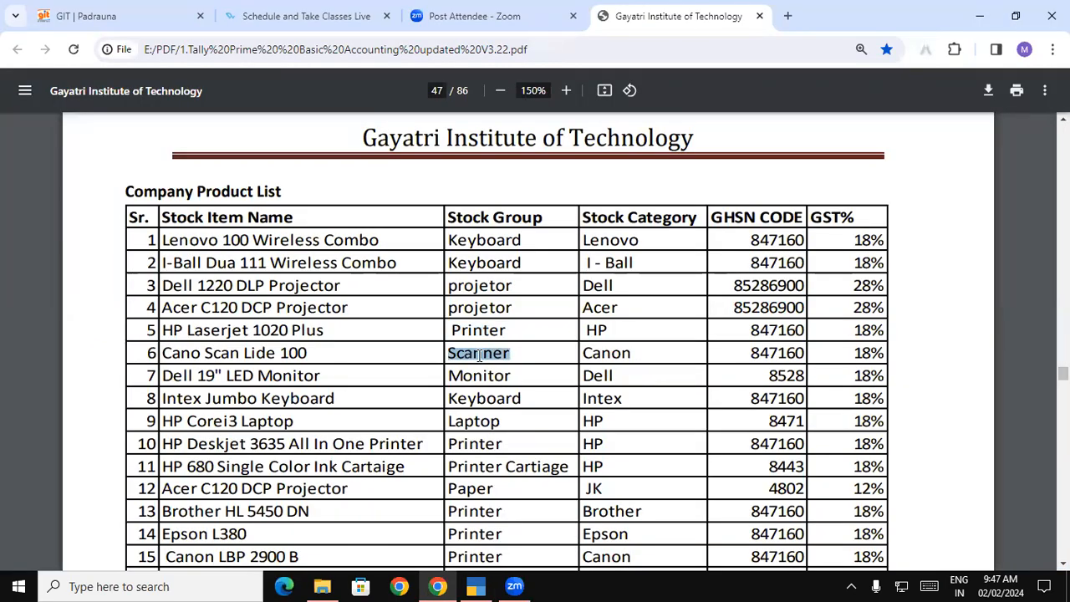
{"action": "key", "text": "alt+Tab"}
{"action": "key", "text": "ctrl+alt+v"}
{"action": "key", "text": "Return"}
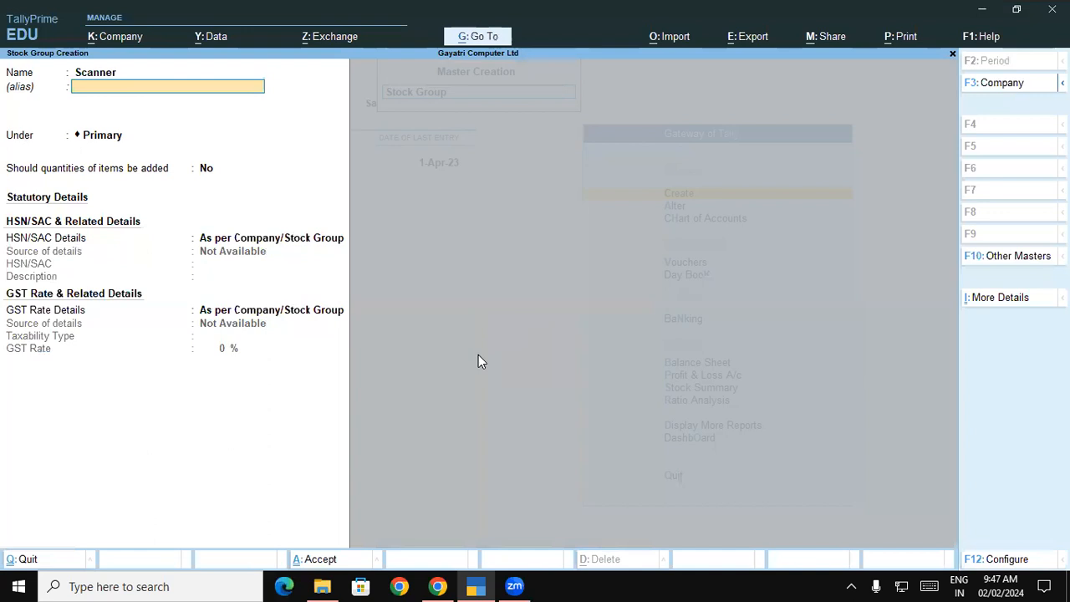
{"action": "key", "text": "Return"}
{"action": "type", "text": "y"}
{"action": "key", "text": "Return"}
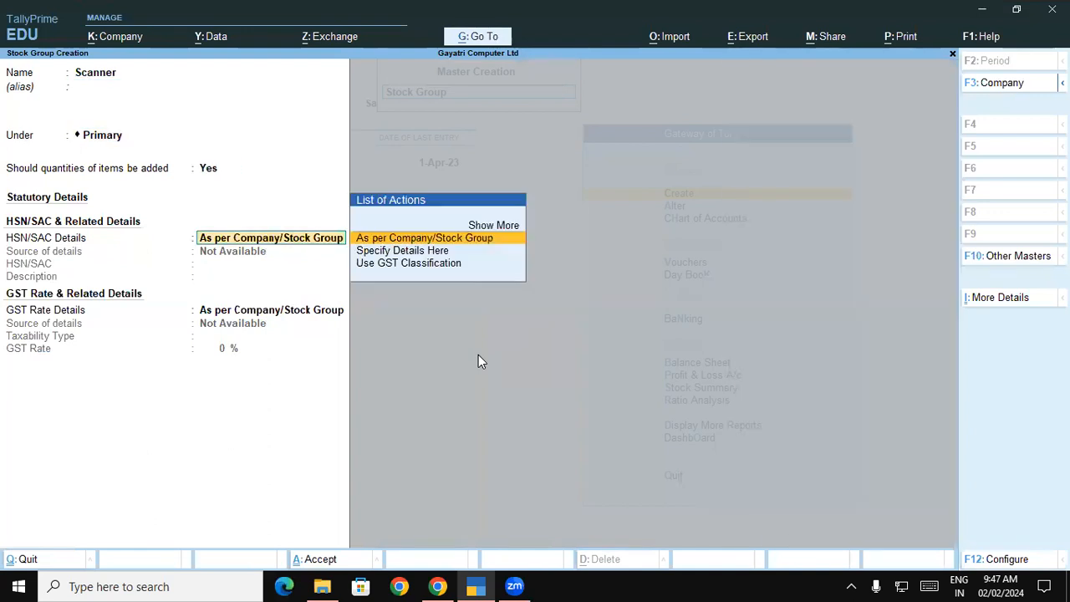
{"action": "key", "text": "Down"}
{"action": "key", "text": "Return"}
Enter HSN 847160, description Scanner, Taxable at 18% GST, and save the group
{"action": "type", "text": "8467"}
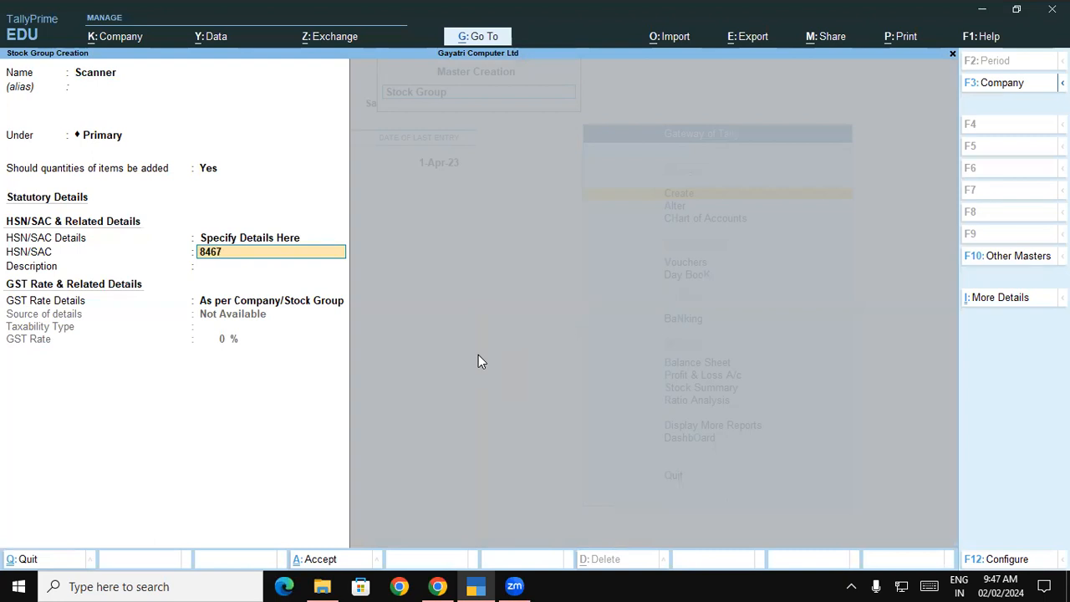
{"action": "key", "text": "BackSpace"}
{"action": "key", "text": "BackSpace"}
{"action": "key", "text": "BackSpace"}
{"action": "key", "text": "BackSpace"}
{"action": "key", "text": "BackSpace"}
{"action": "type", "text": "7160"}
{"action": "key", "text": "Return"}
{"action": "key", "text": "ctrl+v"}
{"action": "key", "text": "Return"}
{"action": "key", "text": "Down"}
{"action": "key", "text": "Return"}
{"action": "key", "text": "Return"}
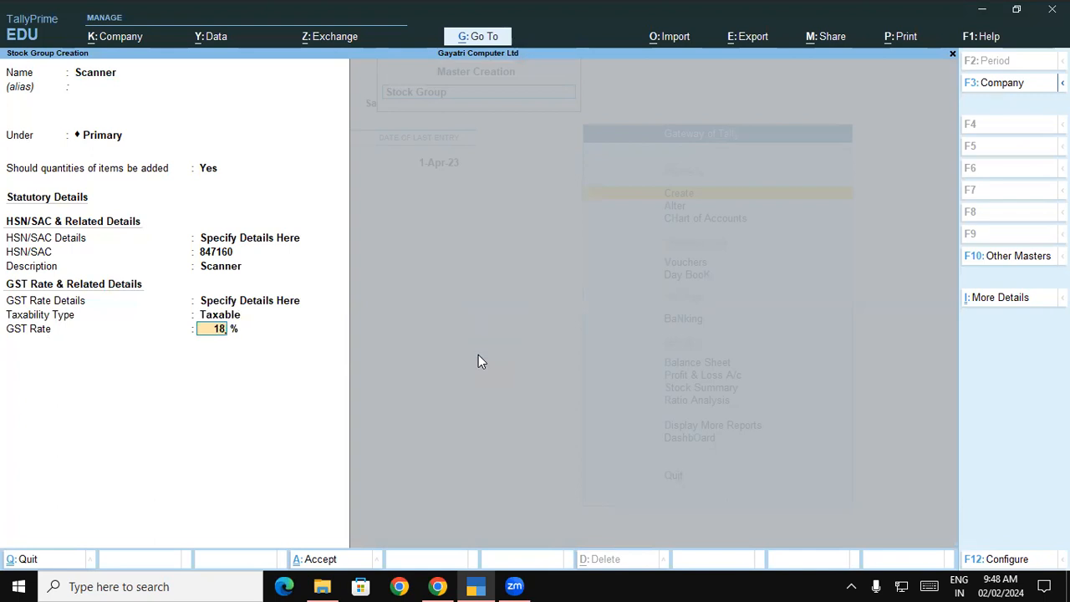
{"action": "key", "text": "Return"}
{"action": "key", "text": "Return"}
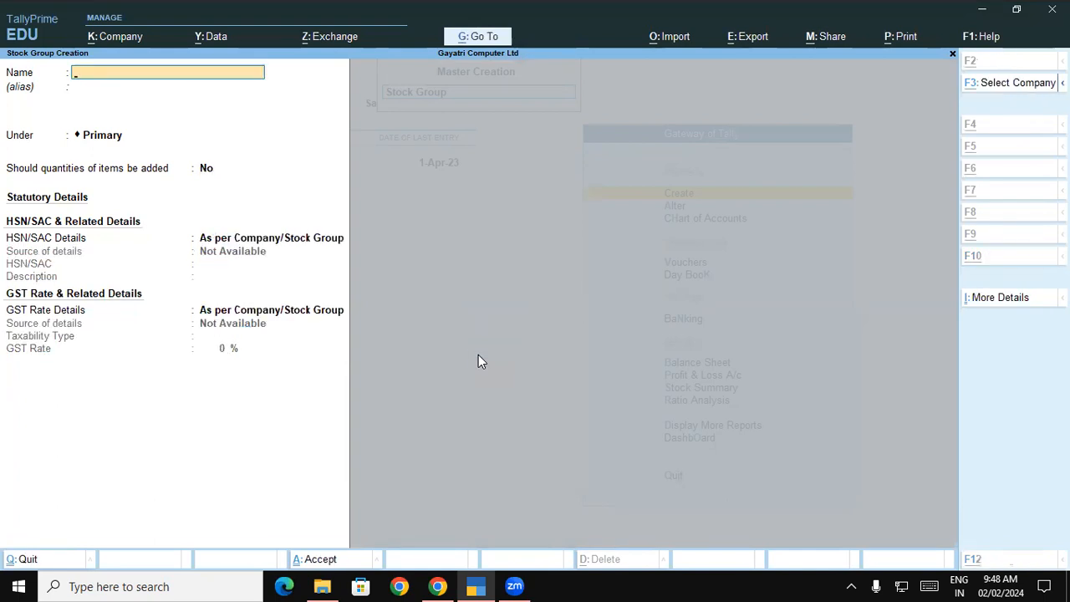
{"action": "key", "text": "alt+Tab"}
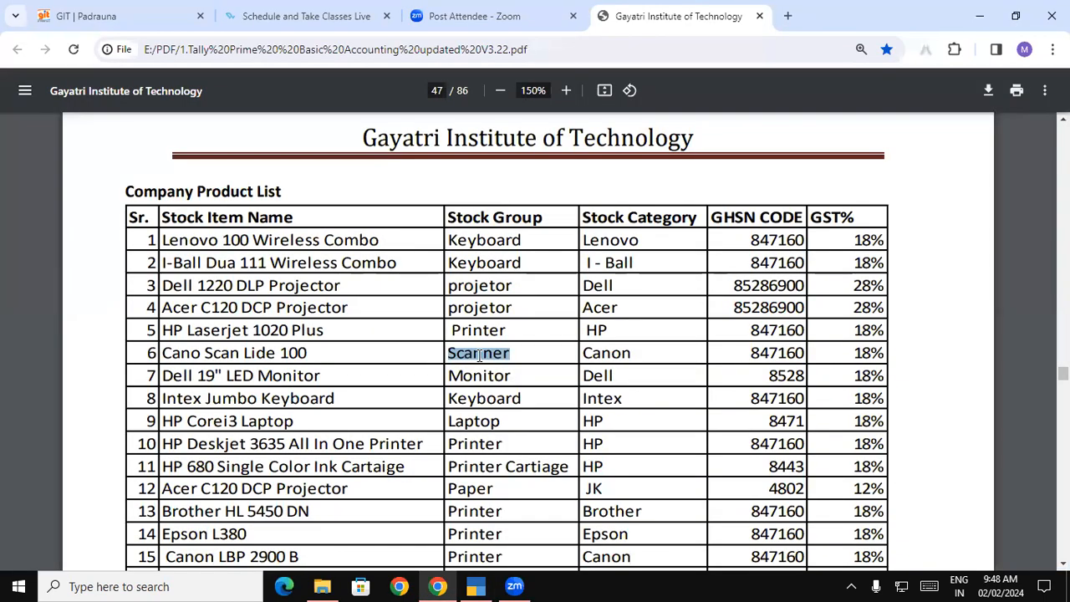
{"action": "double_click", "coordinate": [481, 377]}
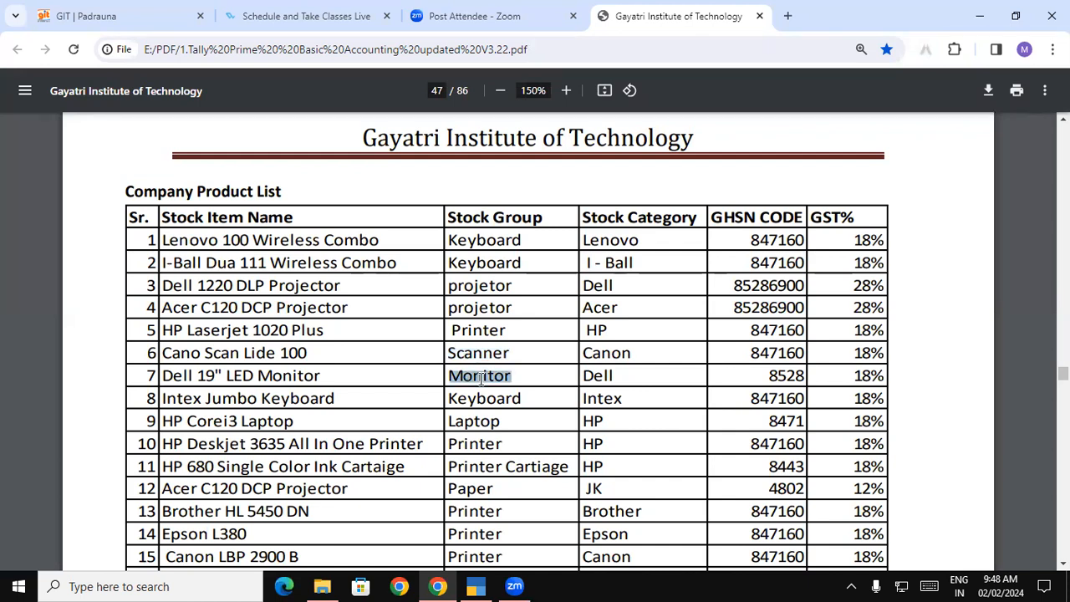
Name a new stock group Monitor with quantities added and HSN details specified here
{"action": "key", "text": "alt+Tab"}
{"action": "key", "text": "ctrl+alt+v"}
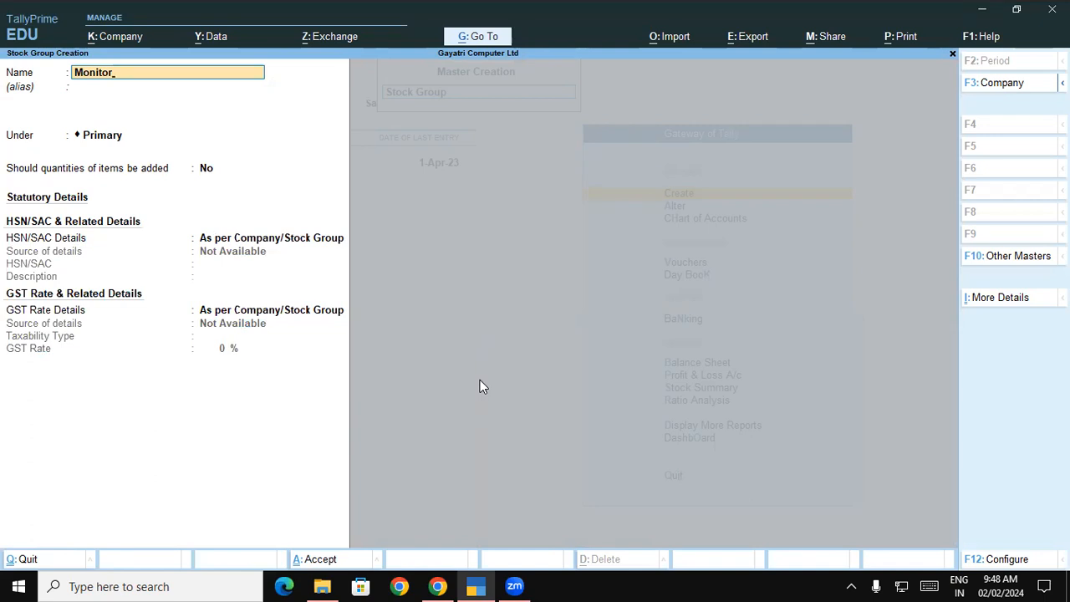
{"action": "key", "text": "Return"}
{"action": "key", "text": "Return"}
{"action": "key", "text": "Return"}
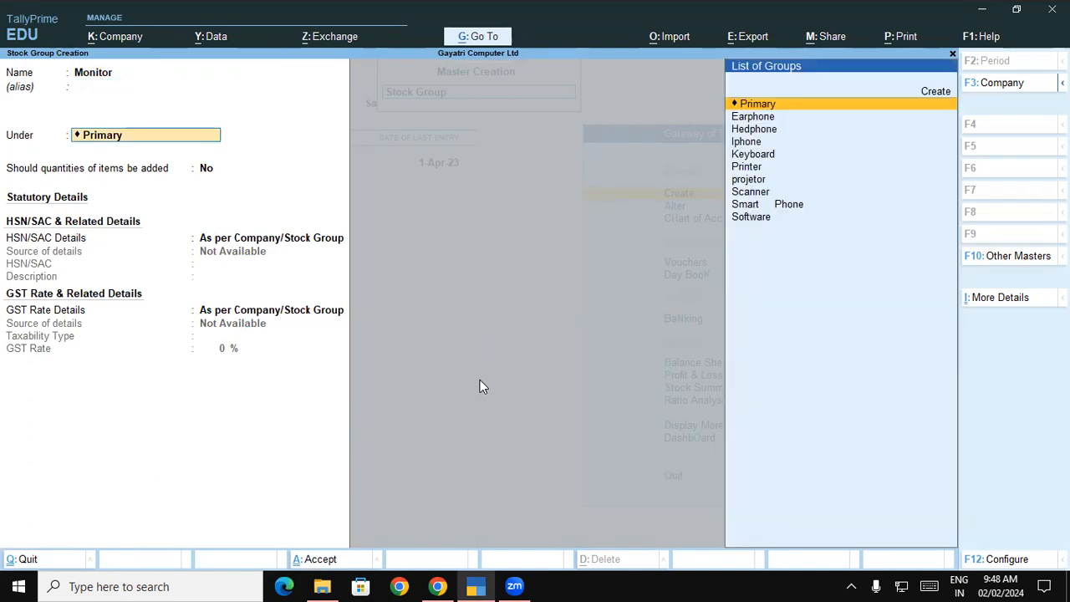
{"action": "key", "text": "y"}
{"action": "key", "text": "Down"}
{"action": "key", "text": "Return"}
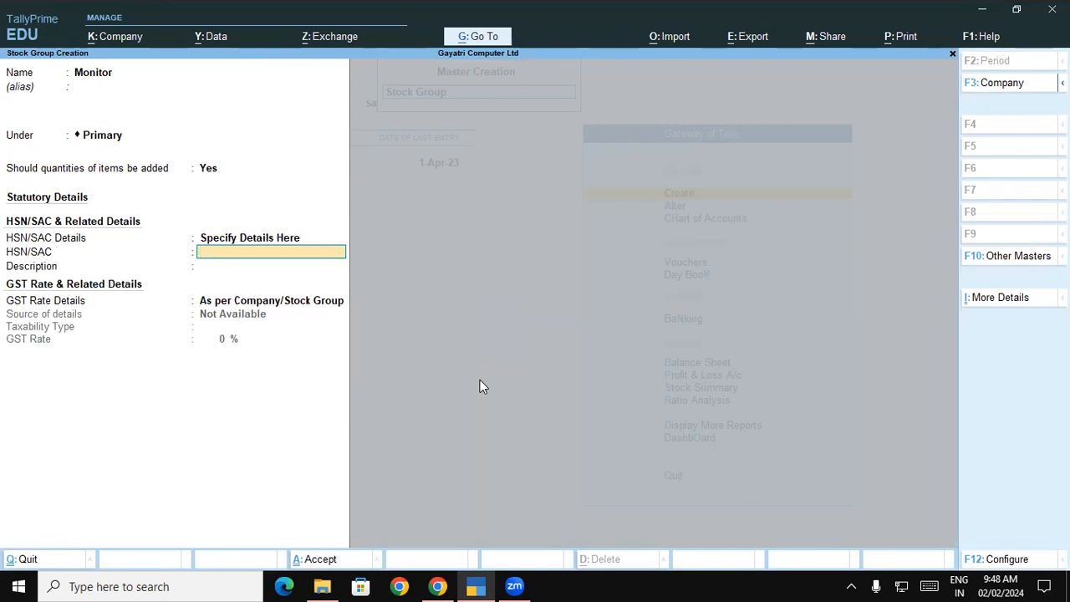
Enter HSN 8528, description Monitor, Taxable at 18% GST, and save the group
{"action": "key", "text": "alt+Tab"}
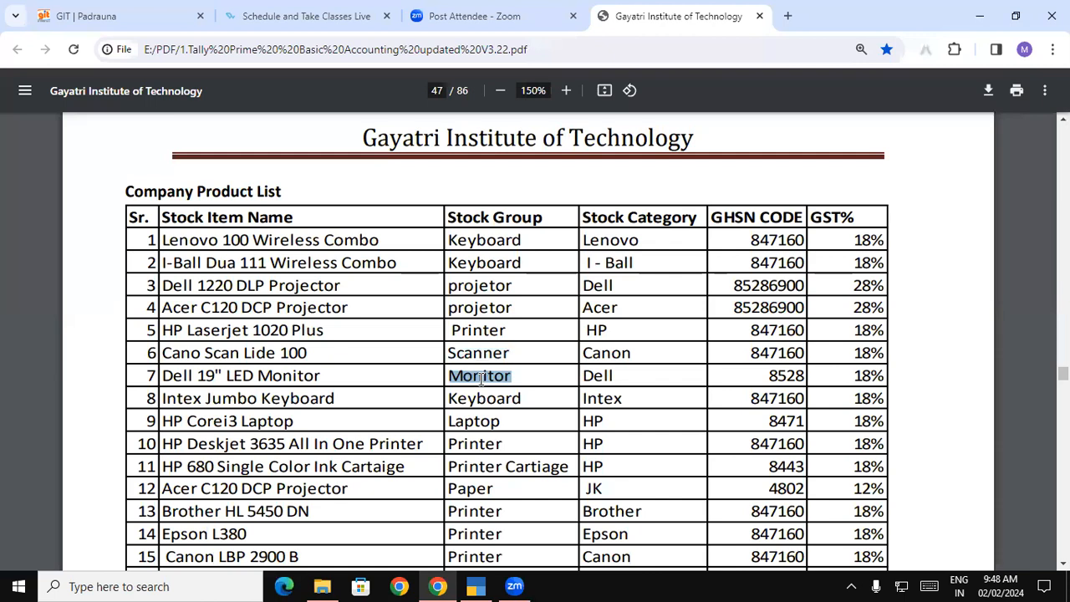
{"action": "key", "text": "alt+Tab"}
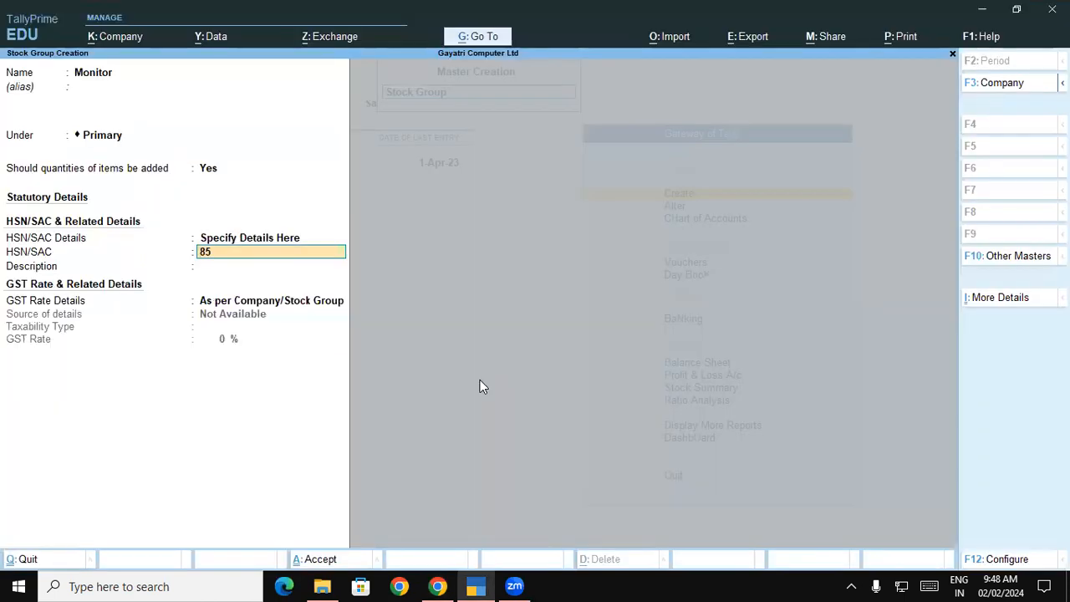
{"action": "key", "text": "Return"}
{"action": "key", "text": "ctrl+alt+v"}
{"action": "key", "text": "Return"}
{"action": "key", "text": "Down"}
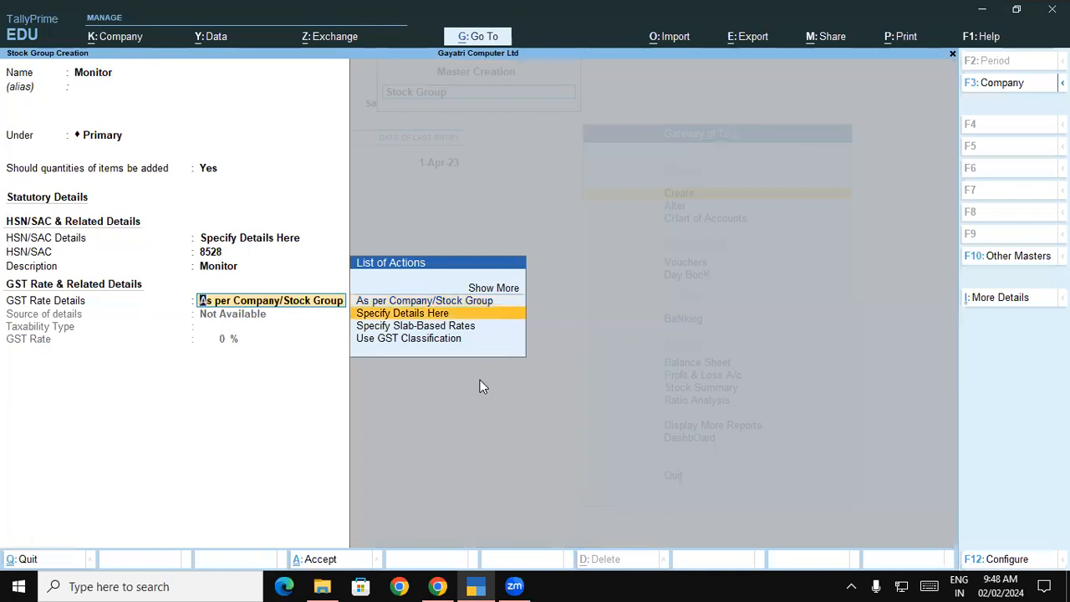
{"action": "key", "text": "Return"}
{"action": "key", "text": "Return"}
{"action": "type", "text": "18"}
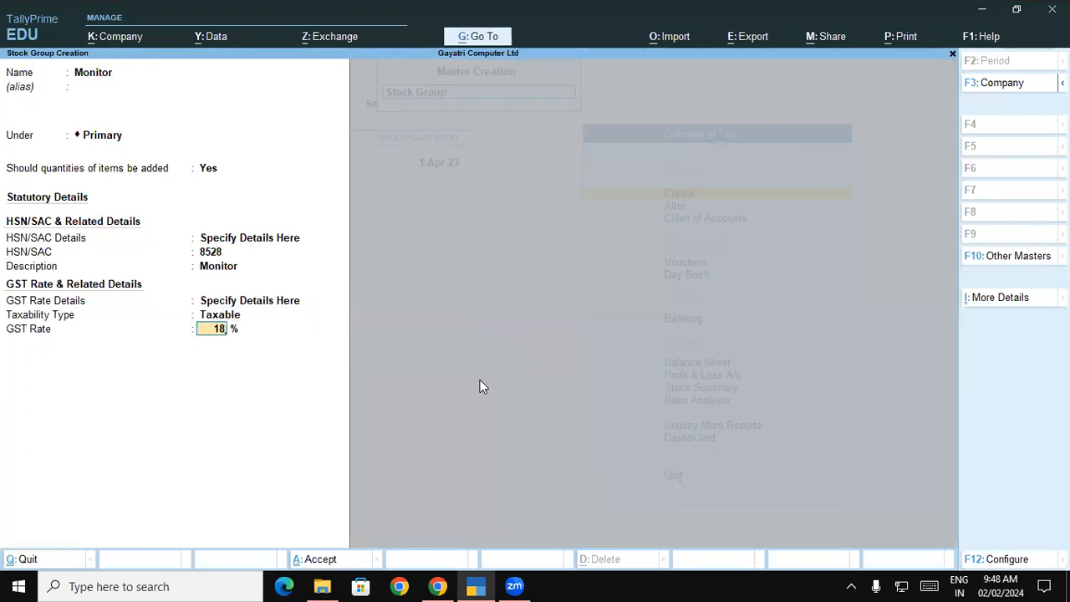
{"action": "key", "text": "Return"}
{"action": "key", "text": "Return"}
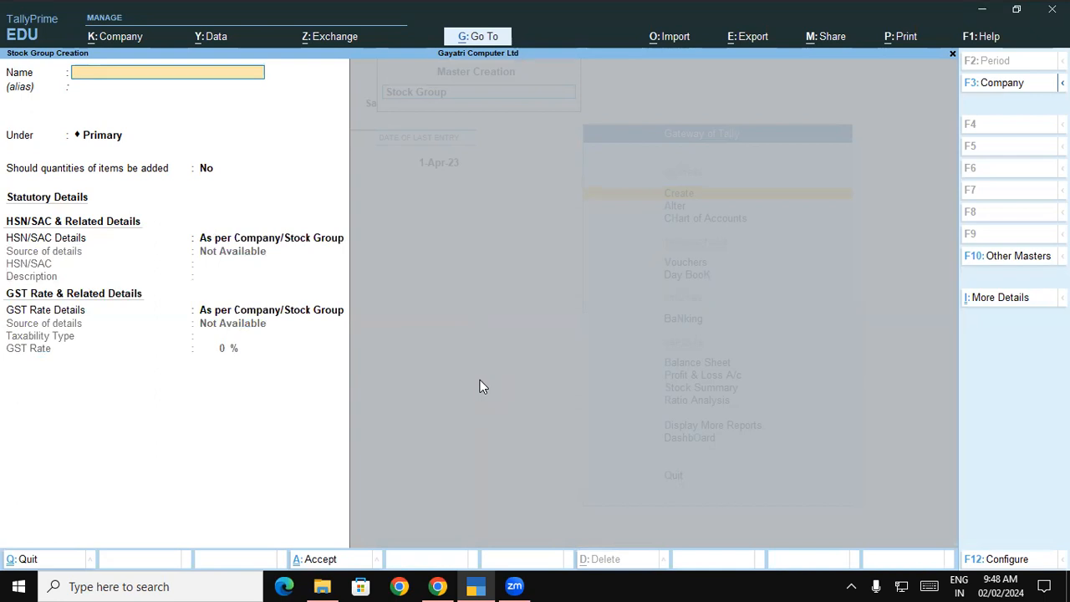
{"action": "key", "text": "alt+Tab"}
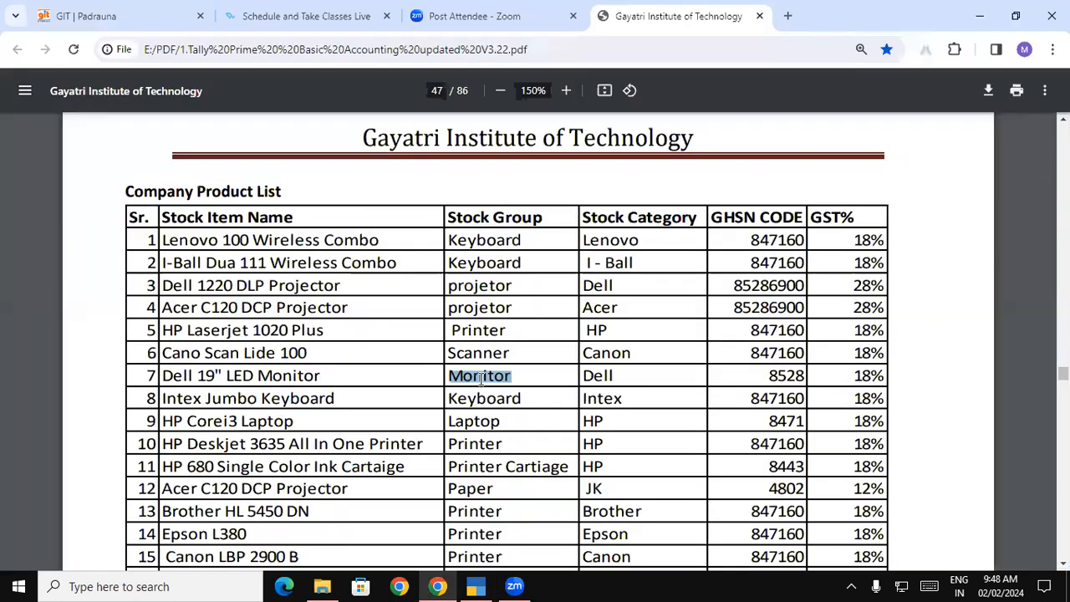
Copy Laptop from the PDF and start a Laptop stock group under Primary with quantities added
{"action": "double_click", "coordinate": [476, 422]}
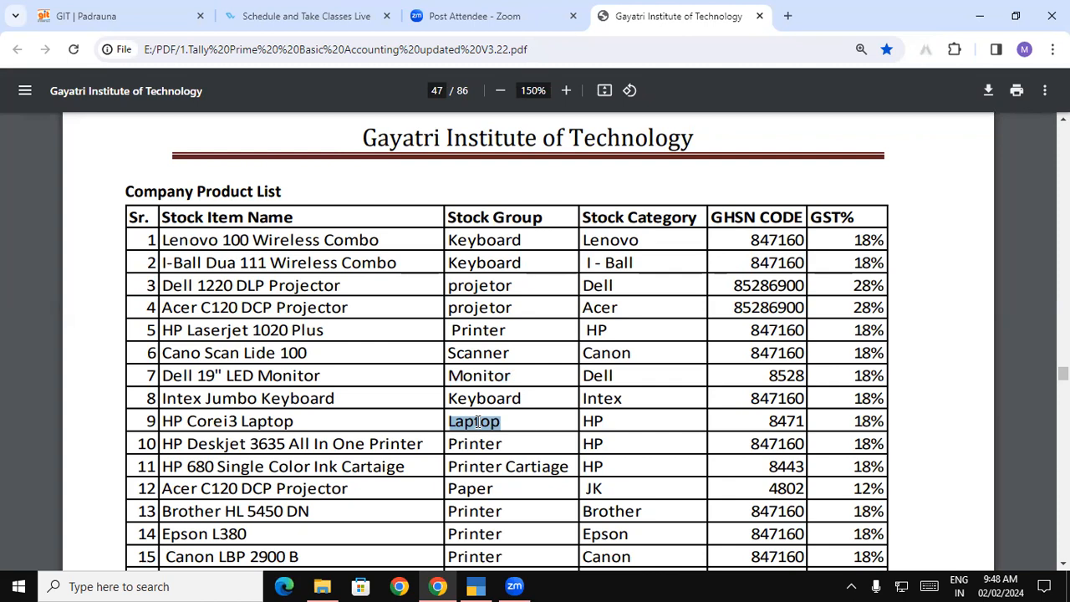
{"action": "key", "text": "alt+Tab"}
{"action": "key", "text": "ctrl+alt+v"}
{"action": "key", "text": "Return"}
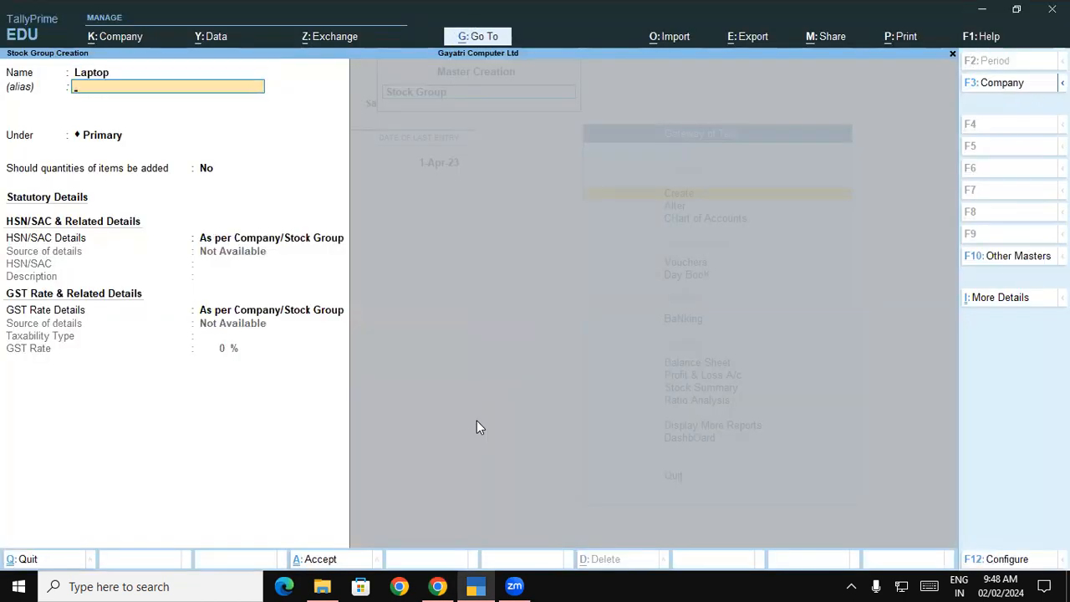
{"action": "key", "text": "Return"}
{"action": "key", "text": "Return"}
{"action": "type", "text": "y"}
{"action": "key", "text": "Return"}
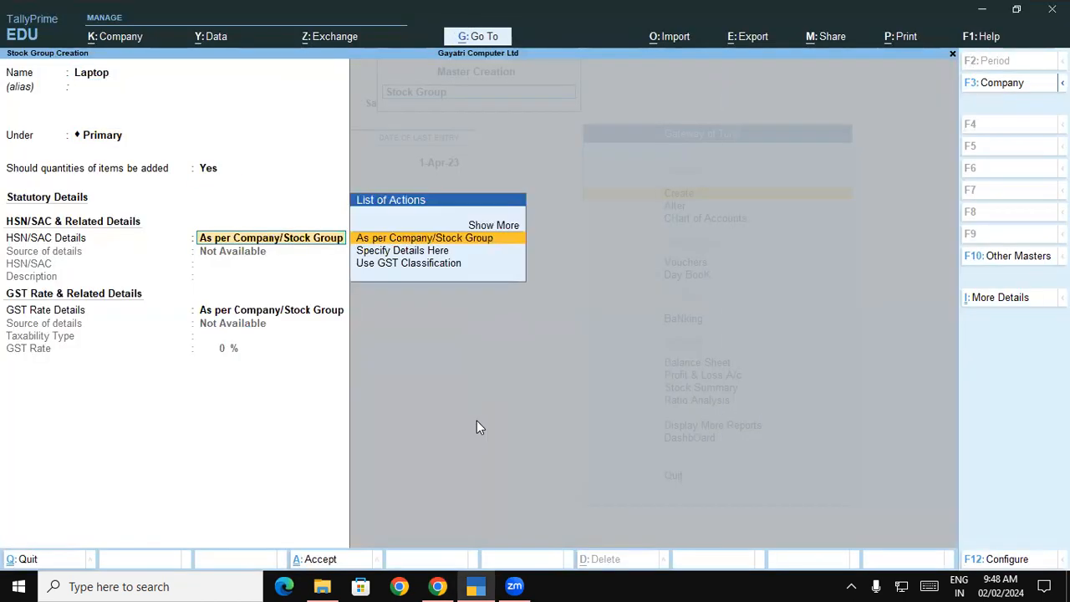
{"action": "key", "text": "Down"}
{"action": "key", "text": "Return"}
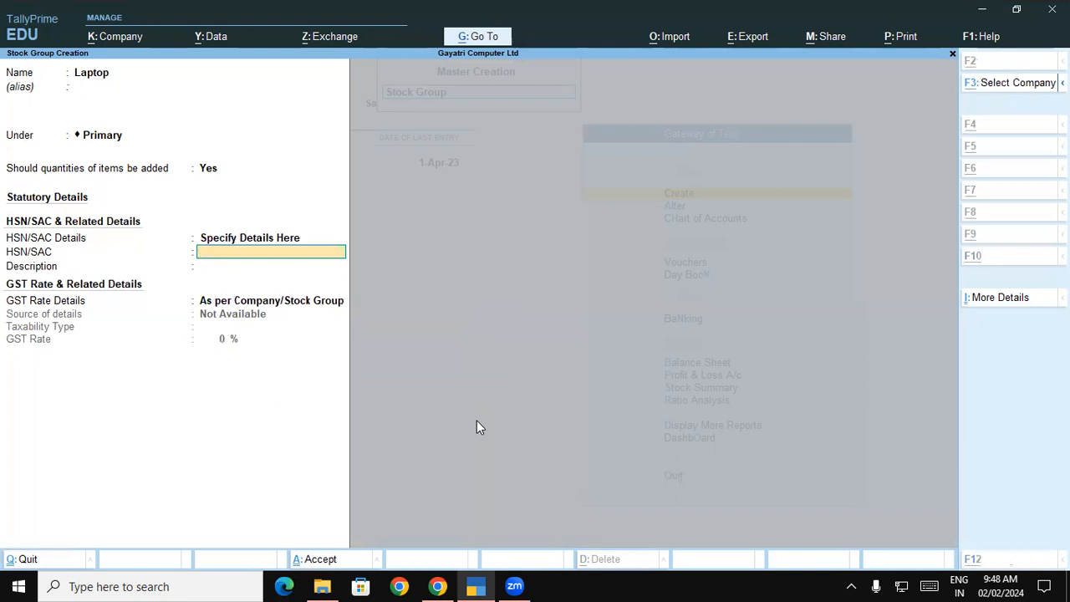
Enter HSN 8471, description Laptop, Taxable at 18% GST, and save the group
{"action": "key", "text": "alt+Tab"}
{"action": "key", "text": "alt+Tab"}
{"action": "type", "text": "8471"}
{"action": "key", "text": "Return"}
{"action": "key", "text": "ctrl+alt+v"}
{"action": "key", "text": "Return"}
{"action": "key", "text": "Down"}
{"action": "key", "text": "Return"}
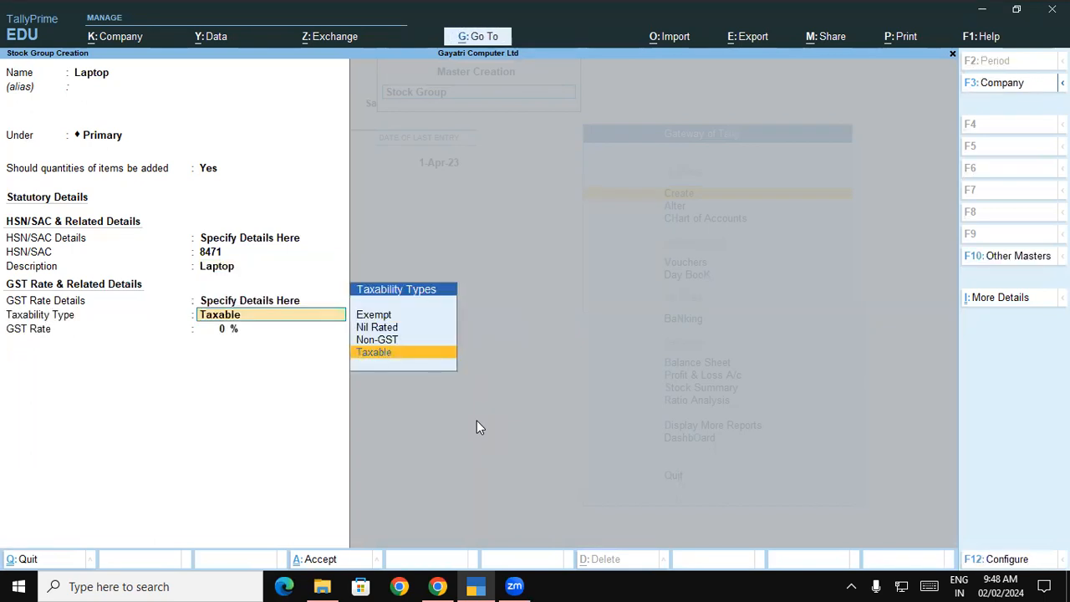
{"action": "key", "text": "Return"}
{"action": "type", "text": "18"}
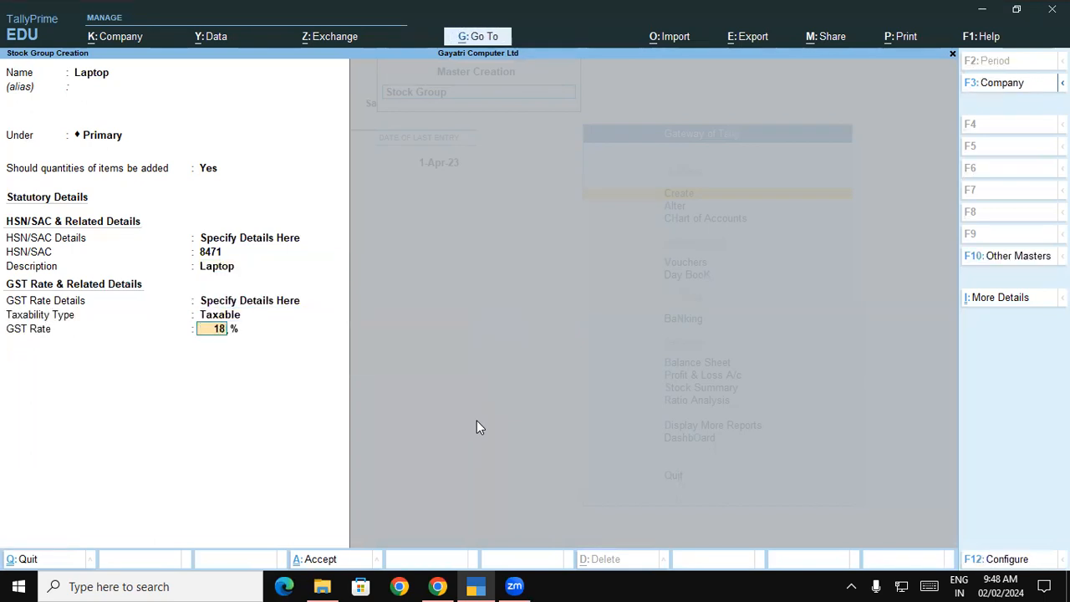
{"action": "key", "text": "Return"}
{"action": "key", "text": "y"}
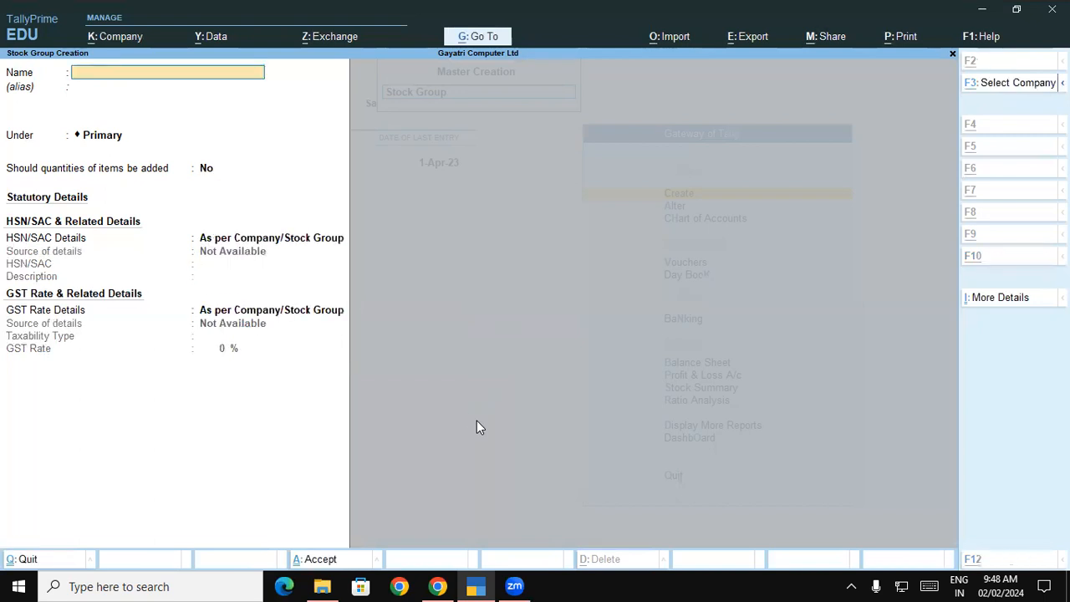
{"action": "key", "text": "alt+Tab"}
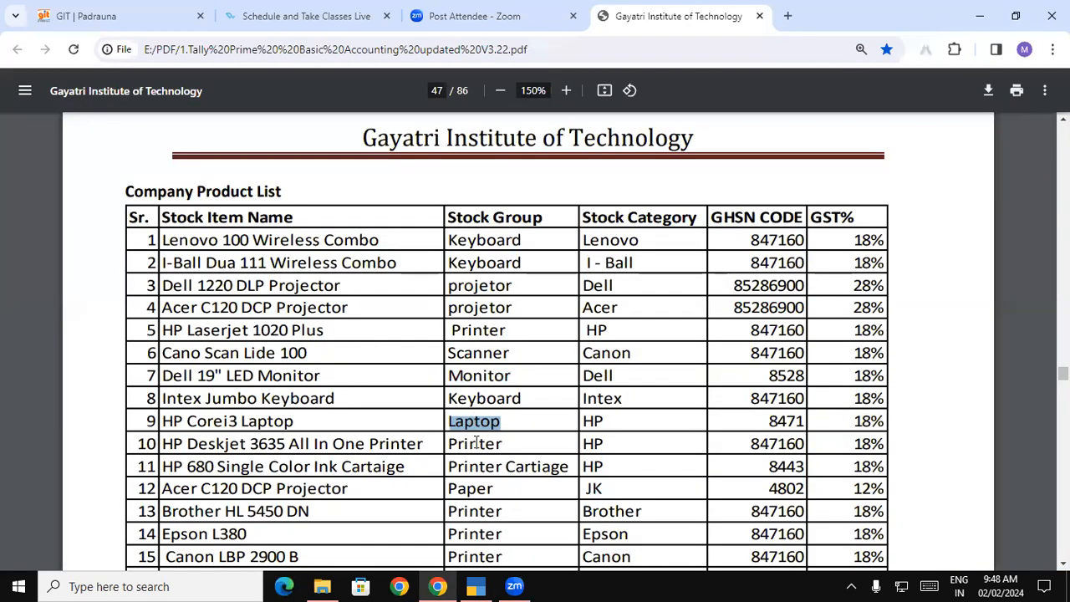
Copy 'Printer Cartiage' from the PDF list and enter it as a new stock group name under Primary
{"action": "left_click", "coordinate": [481, 443]}
{"action": "left_click_drag", "start_coordinate": [450, 466], "coordinate": [561, 465]}
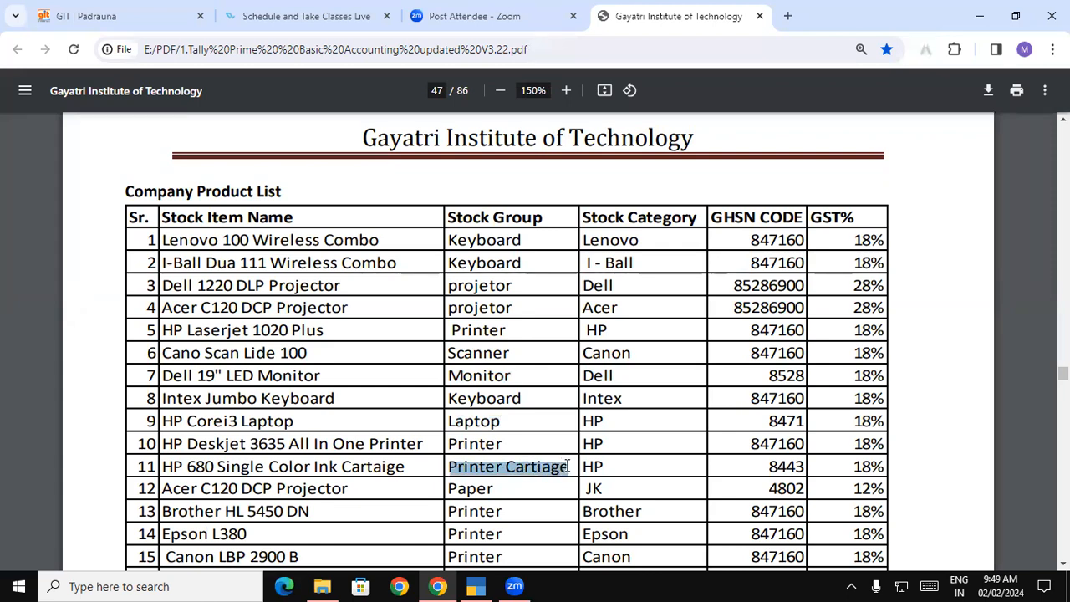
{"action": "key", "text": "ctrl+c"}
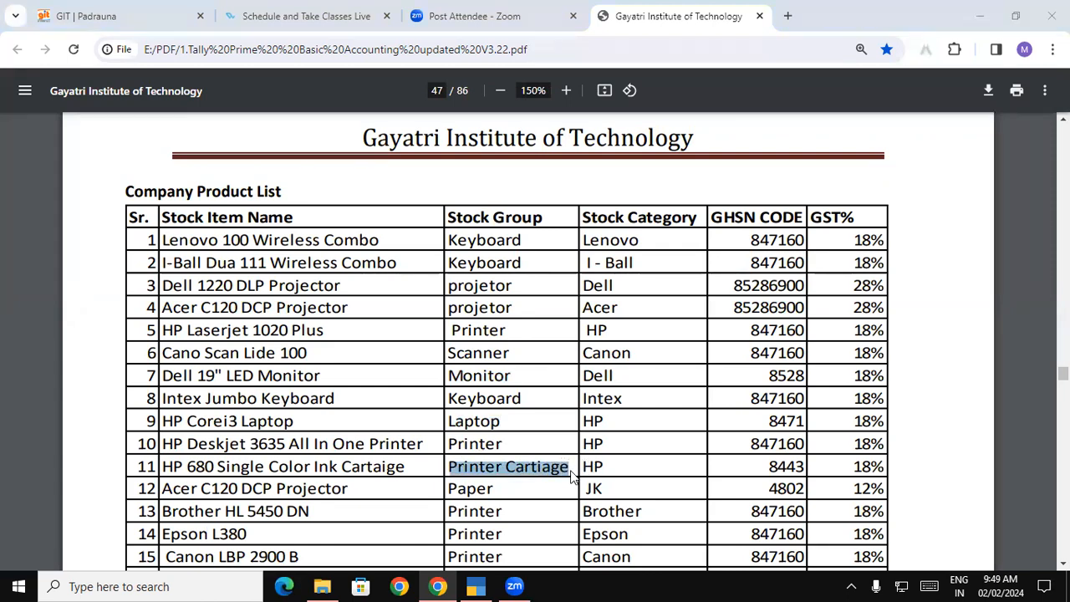
{"action": "key", "text": "alt+Tab"}
{"action": "key", "text": "ctrl+alt+v"}
{"action": "key", "text": "Return"}
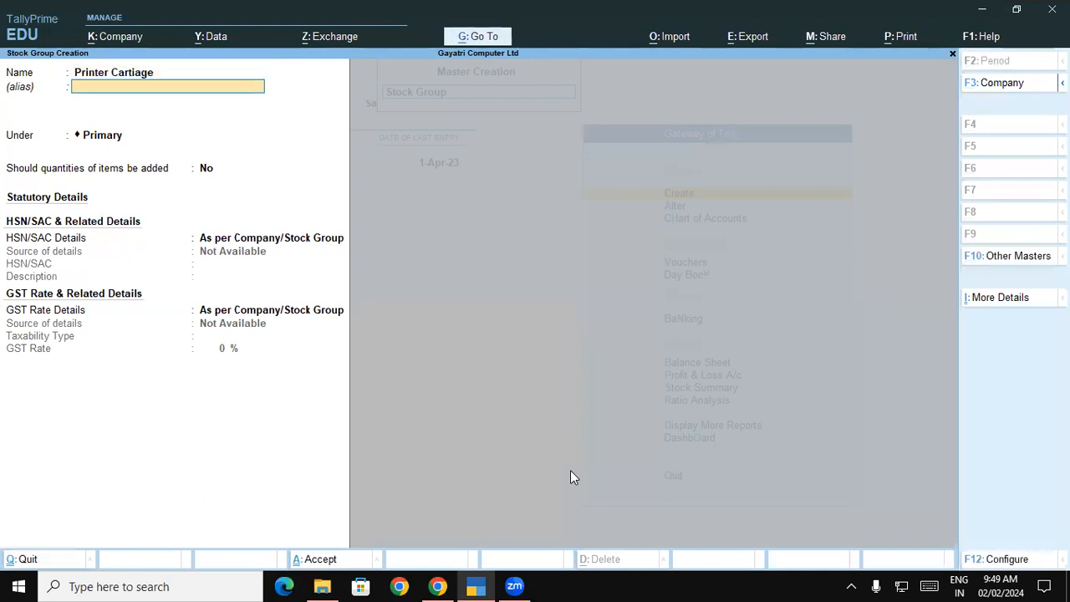
{"action": "key", "text": "Return"}
{"action": "key", "text": "Return"}
Enable adding item quantities and specify HSN code 8443 for the group
{"action": "type", "text": "y"}
{"action": "key", "text": "Return"}
{"action": "key", "text": "Down"}
{"action": "key", "text": "Return"}
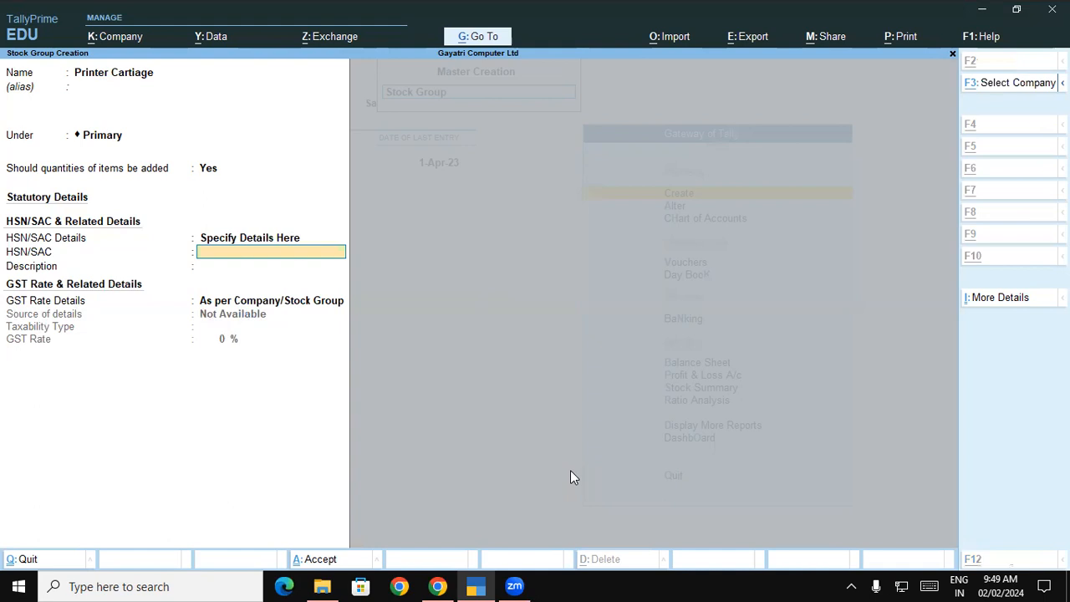
{"action": "key", "text": "alt+Tab"}
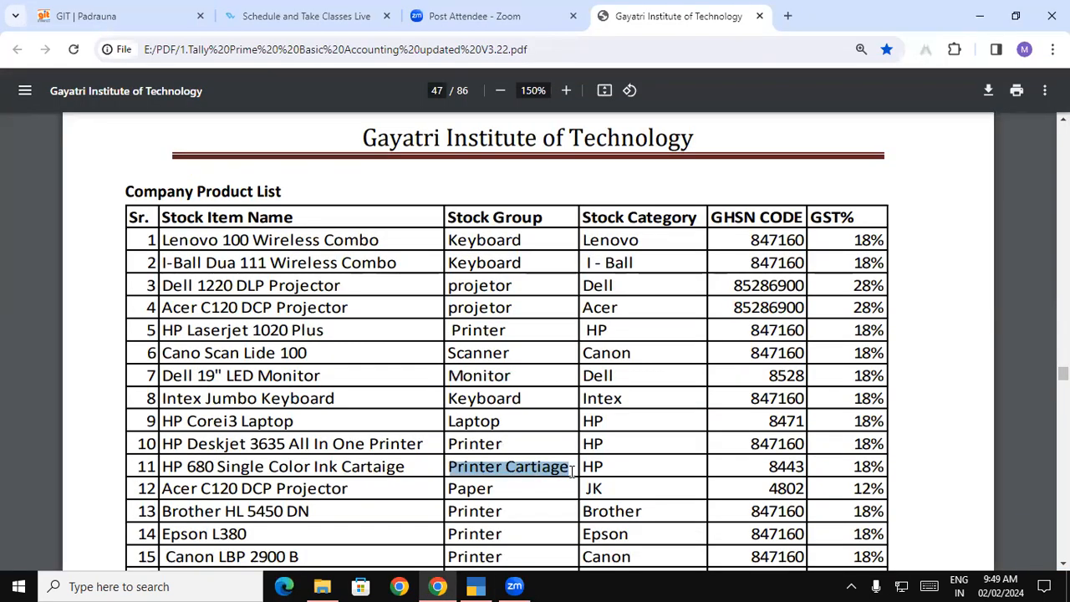
{"action": "key", "text": "alt+Tab"}
{"action": "type", "text": "844"}
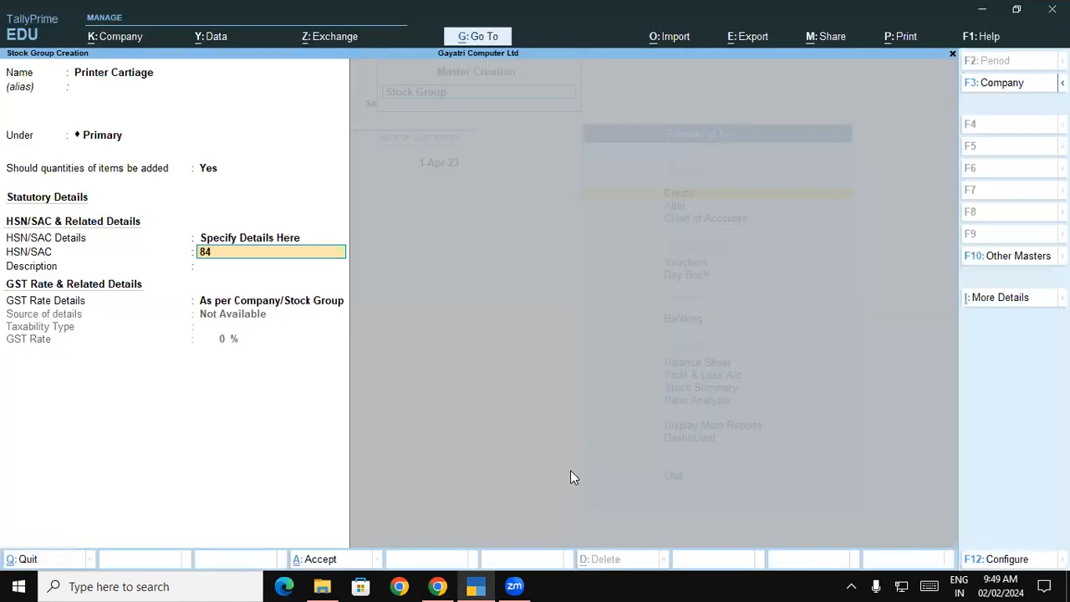
{"action": "key", "text": "Return"}
Set description Printer Cartiage, Taxable at 18% GST, and save the group
{"action": "key", "text": "ctrl+alt+v"}
{"action": "key", "text": "Return"}
{"action": "key", "text": "Down"}
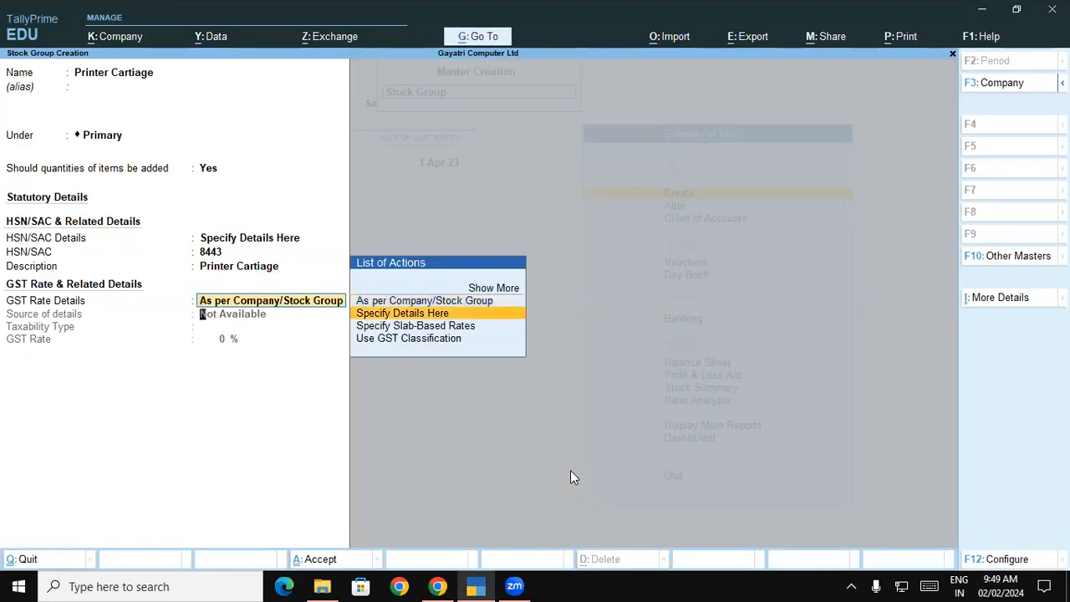
{"action": "key", "text": "Return"}
{"action": "key", "text": "Return"}
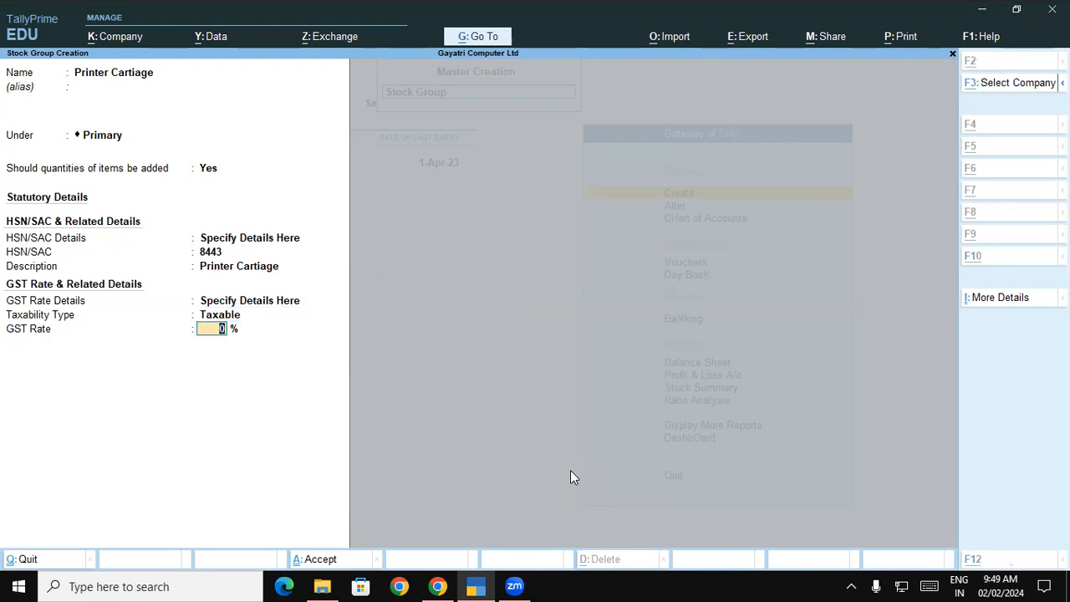
{"action": "key", "text": "alt+Tab"}
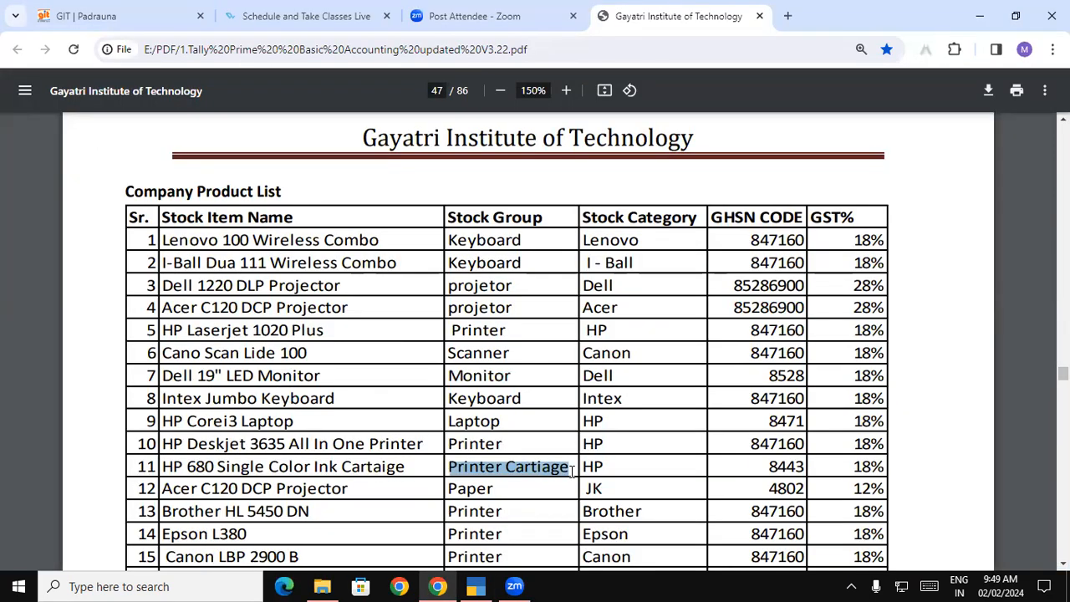
{"action": "key", "text": "alt+Tab"}
{"action": "type", "text": "1"}
{"action": "key", "text": "Return"}
{"action": "key", "text": "Return"}
{"action": "key", "text": "alt+Tab"}
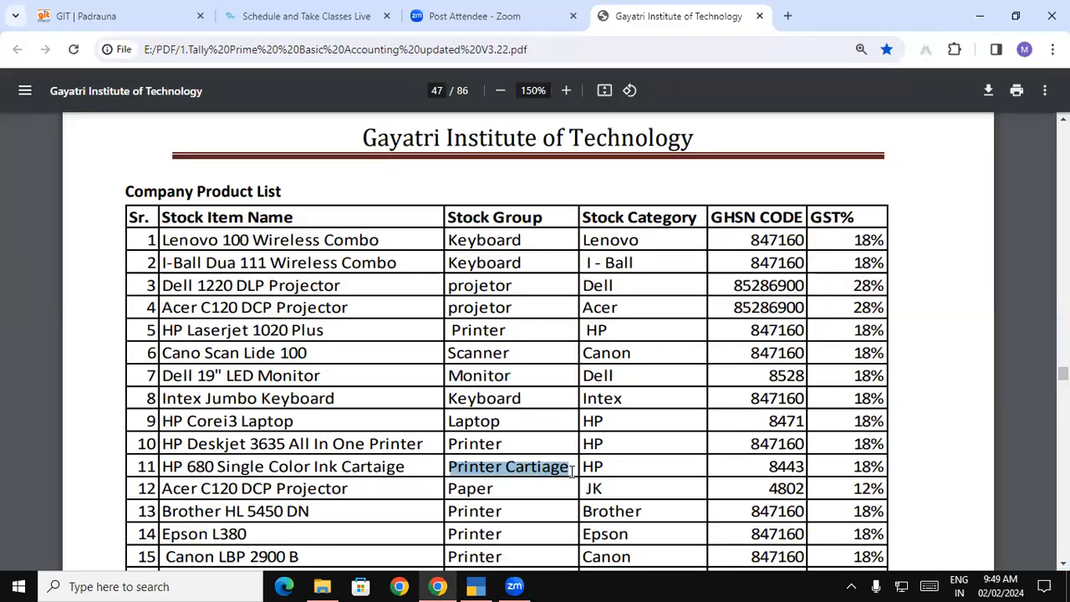
{"action": "key", "text": "alt+Tab"}
Name the new group Paper, enable item quantities and enter HSN code 4802
{"action": "type", "text": "per"}
{"action": "key", "text": "Return"}
{"action": "key", "text": "Return"}
{"action": "key", "text": "Return"}
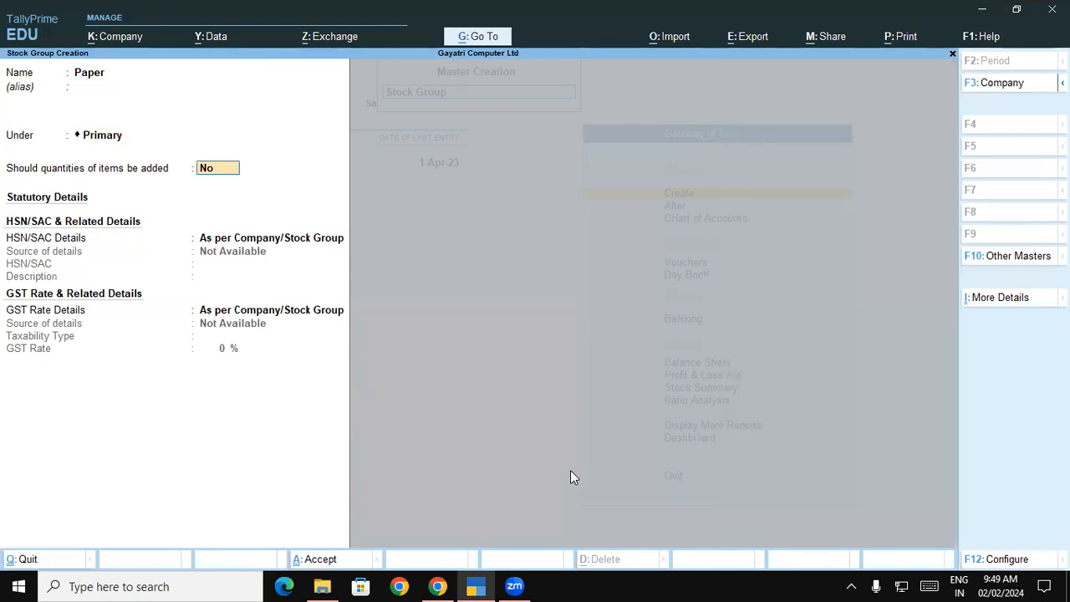
{"action": "type", "text": "y"}
{"action": "key", "text": "Return"}
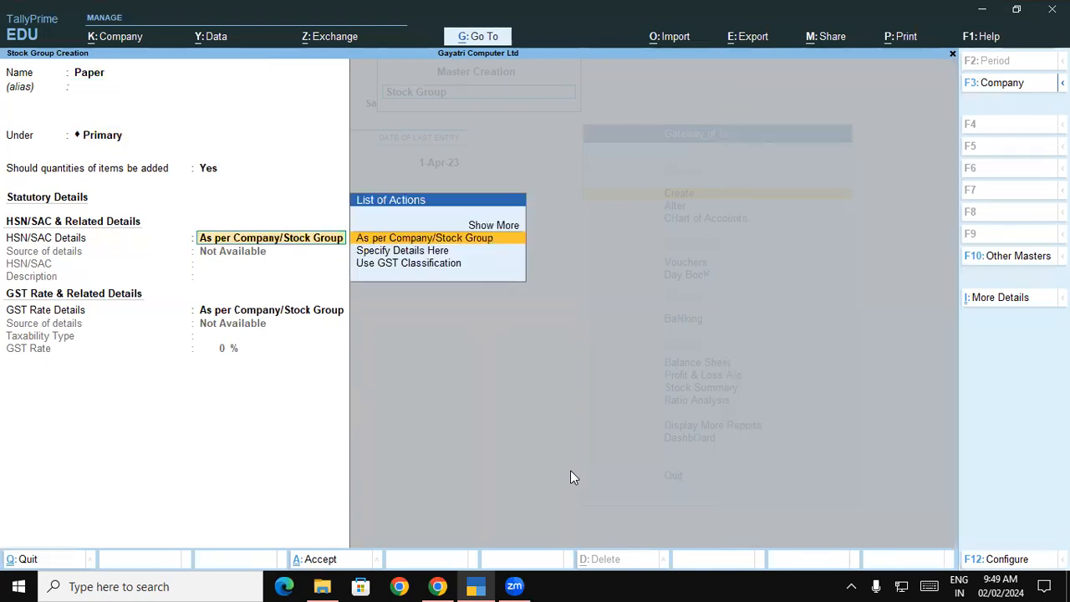
{"action": "key", "text": "Down"}
{"action": "key", "text": "Return"}
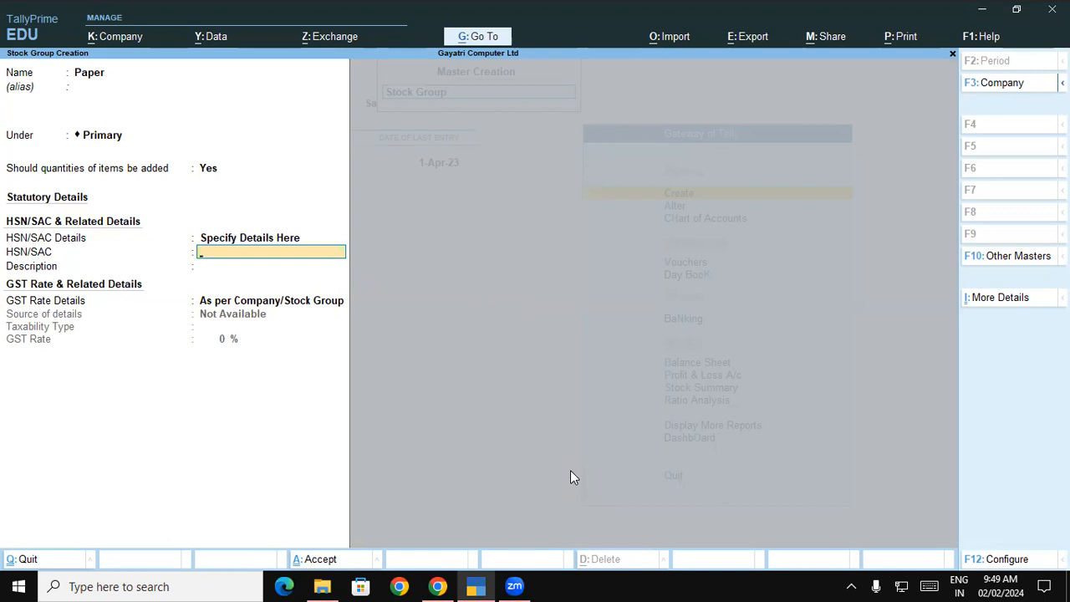
{"action": "key", "text": "alt+Tab"}
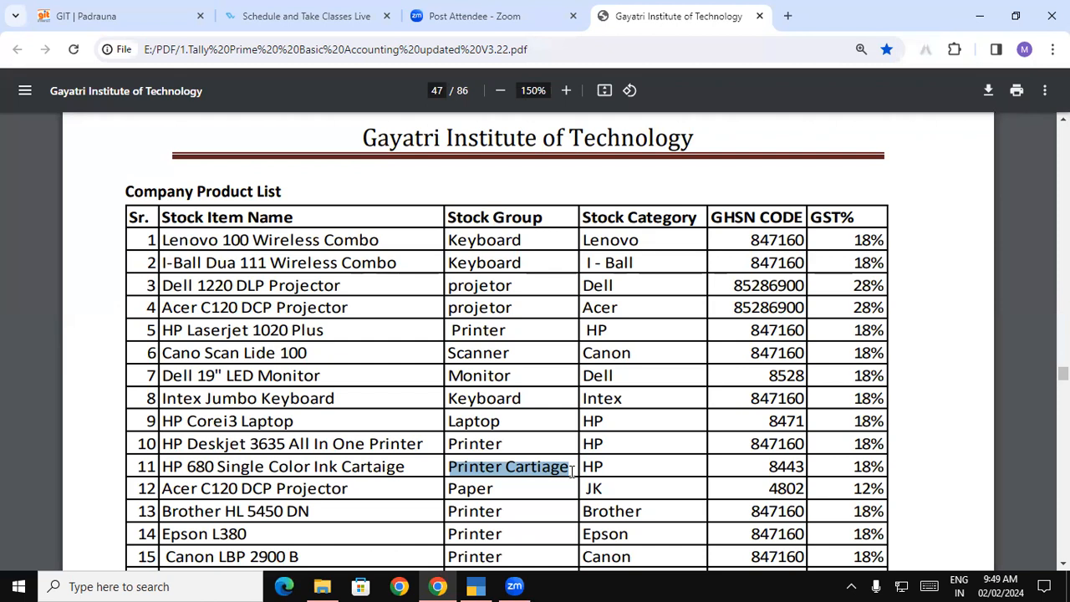
{"action": "key", "text": "alt+Tab"}
{"action": "type", "text": "480"}
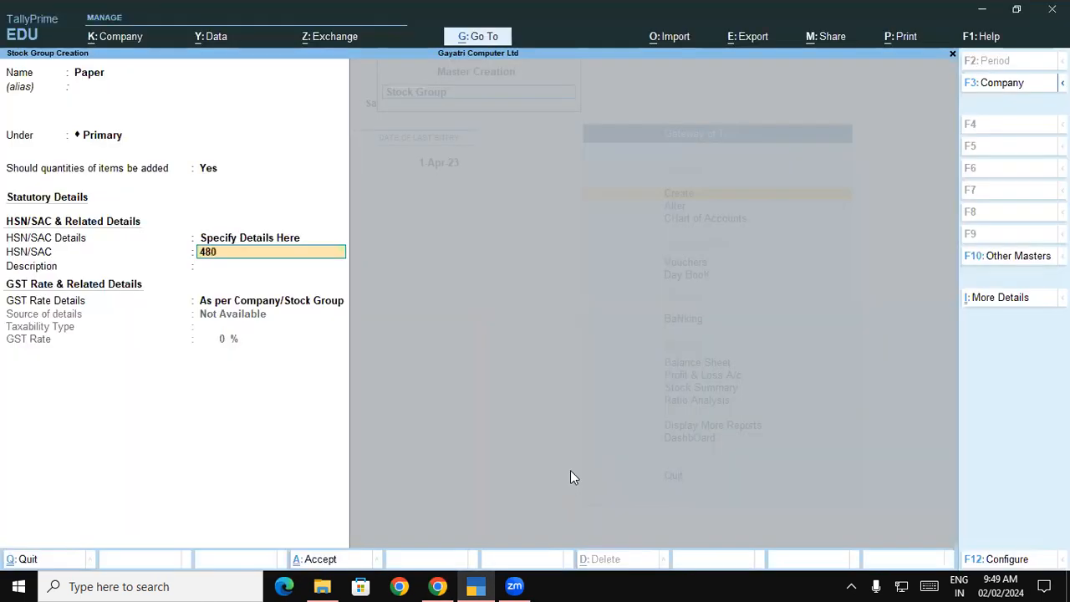
{"action": "type", "text": "2"}
{"action": "key", "text": "Return"}
Fill in the description, set Taxable at 12% GST and save the Paper group
{"action": "type", "text": "Printer Cartiage"}
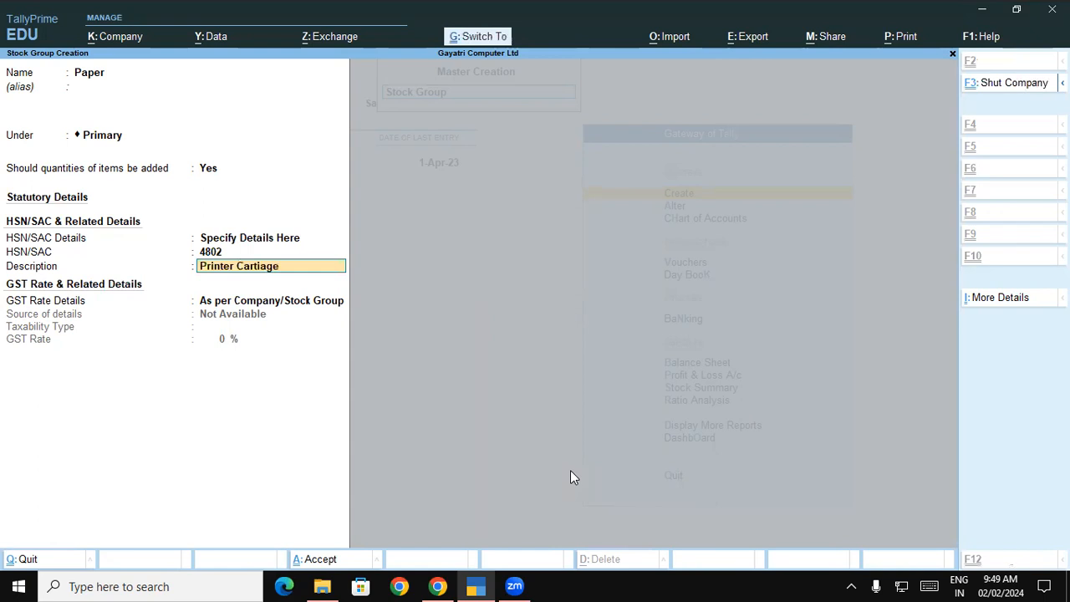
{"action": "key", "text": "Return"}
{"action": "key", "text": "Down"}
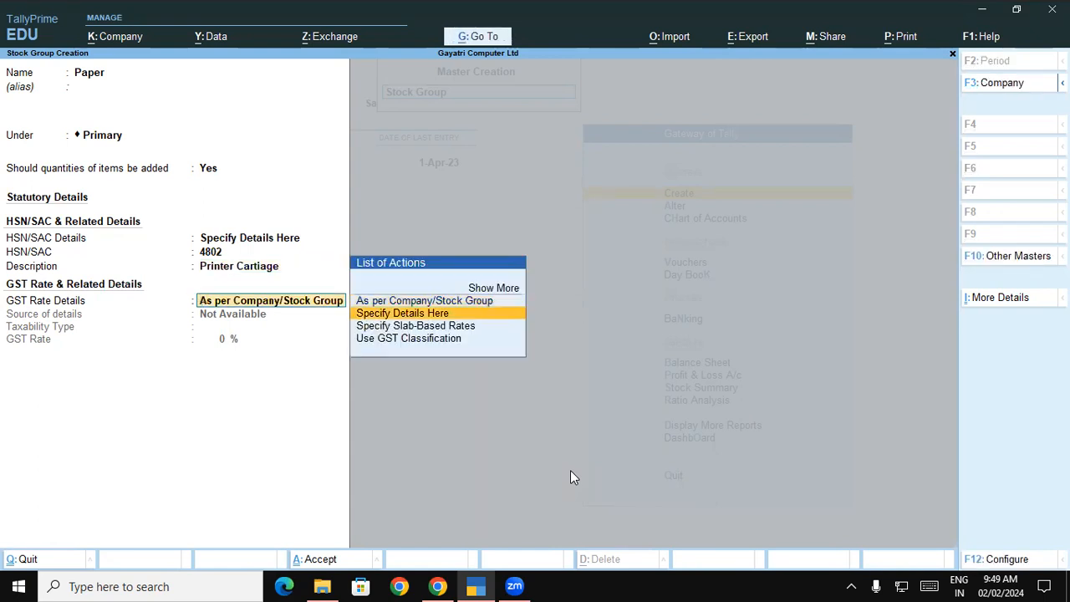
{"action": "key", "text": "Return"}
{"action": "type", "text": "1"}
{"action": "key", "text": "Return"}
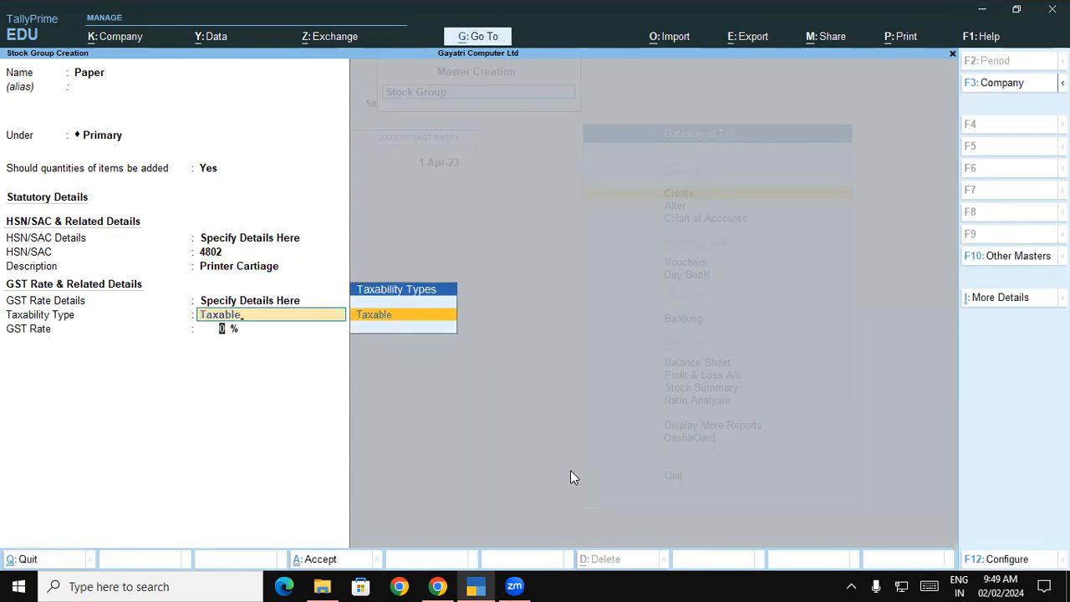
{"action": "key", "text": "Return"}
{"action": "type", "text": "12"}
{"action": "key", "text": "Return"}
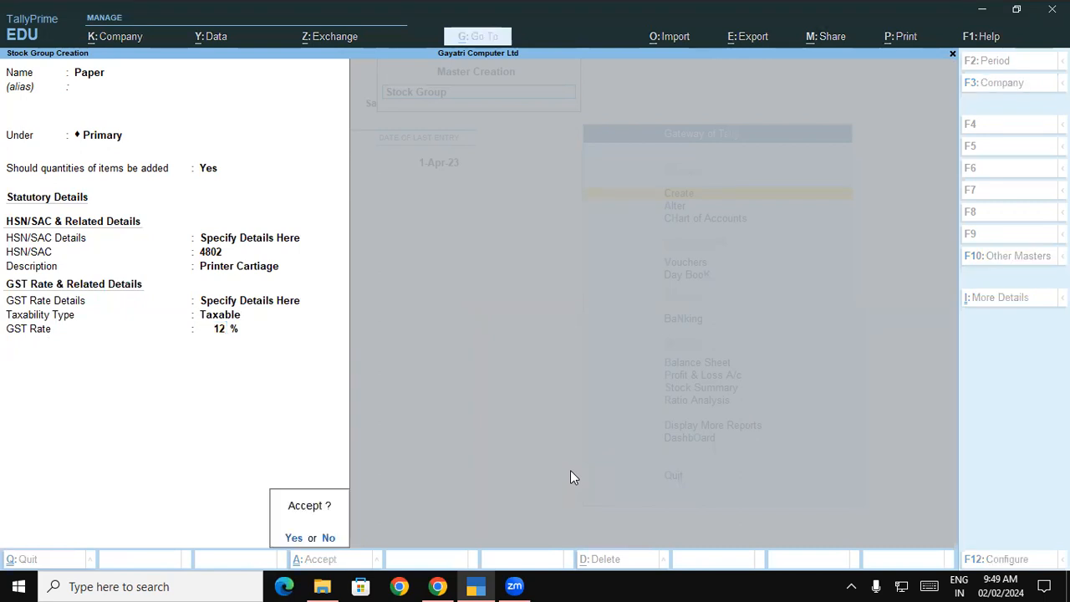
{"action": "key", "text": "Return"}
{"action": "key", "text": "alt+Tab"}
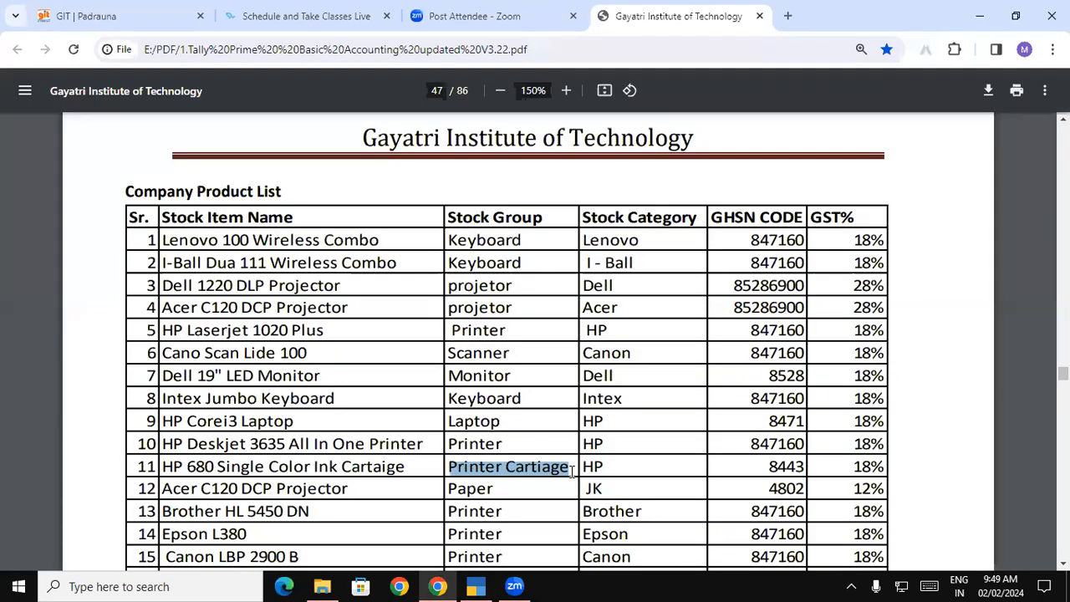
Copy 'Computer Case' from the PDF as the group name, enable quantities and enter HSN 8471
{"action": "scroll", "coordinate": [572, 472], "scroll_direction": "down", "scroll_amount": 3}
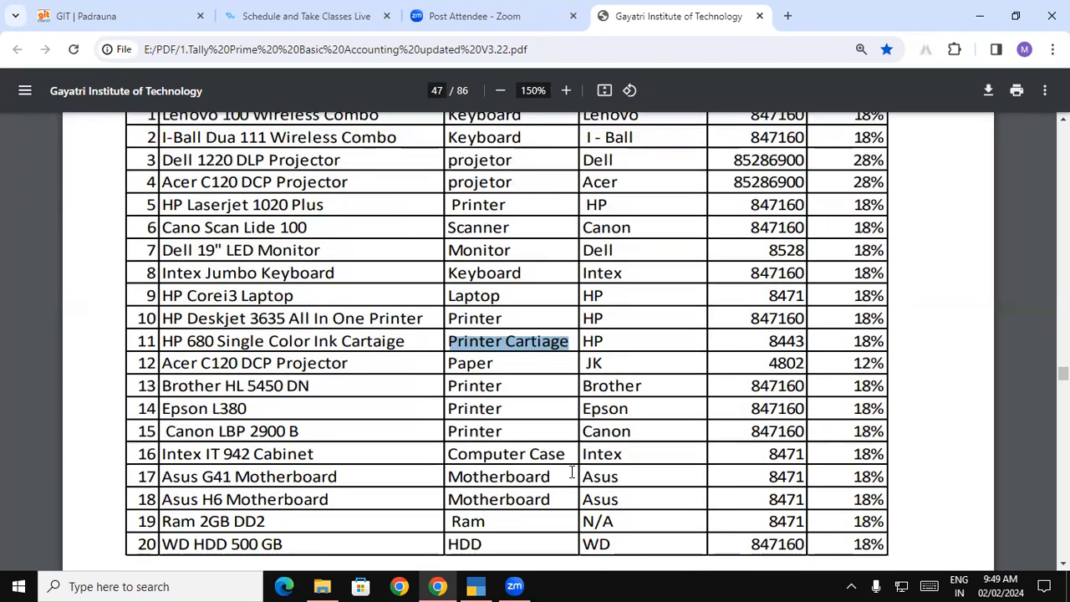
{"action": "left_click_drag", "start_coordinate": [450, 455], "coordinate": [566, 454]}
{"action": "key", "text": "ctrl+c"}
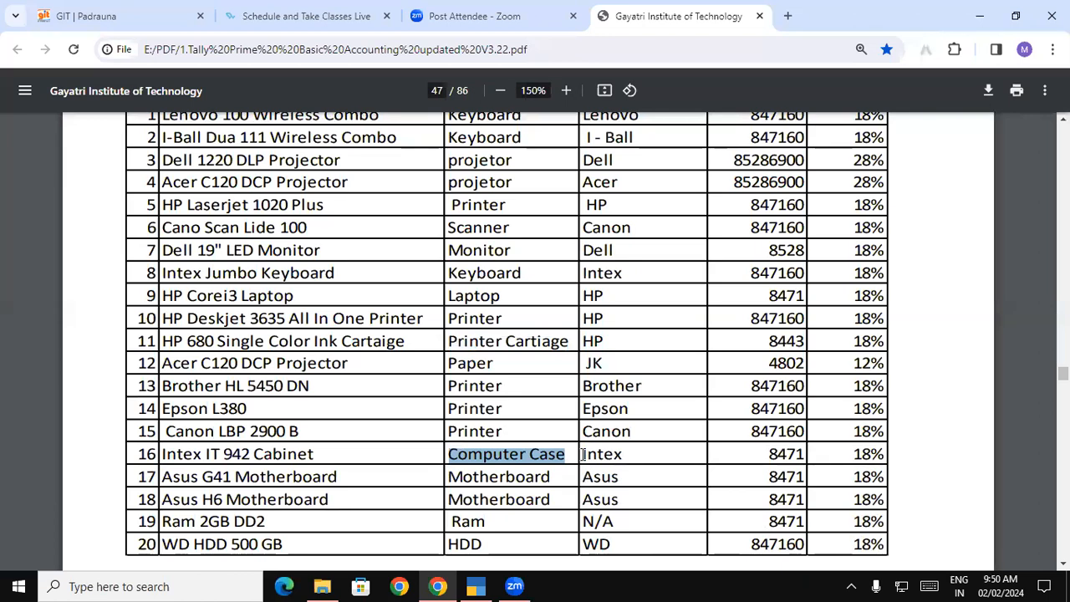
{"action": "key", "text": "alt+Tab"}
{"action": "key", "text": "ctrl+v"}
{"action": "key", "text": "Return"}
{"action": "key", "text": "Return"}
{"action": "key", "text": "Return"}
{"action": "type", "text": "y"}
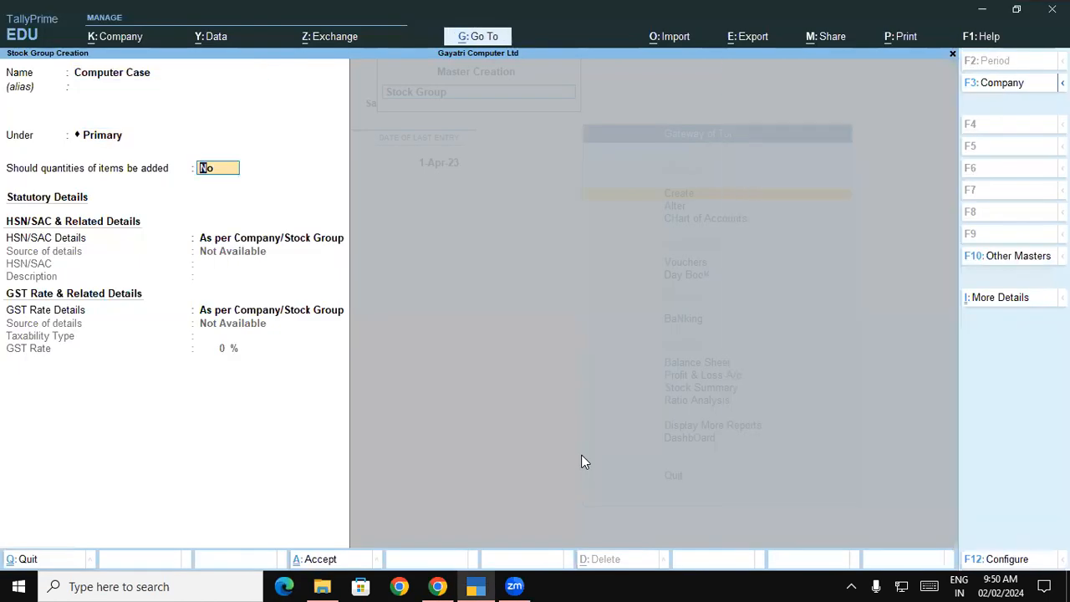
{"action": "key", "text": "Return"}
{"action": "key", "text": "Down"}
{"action": "key", "text": "Return"}
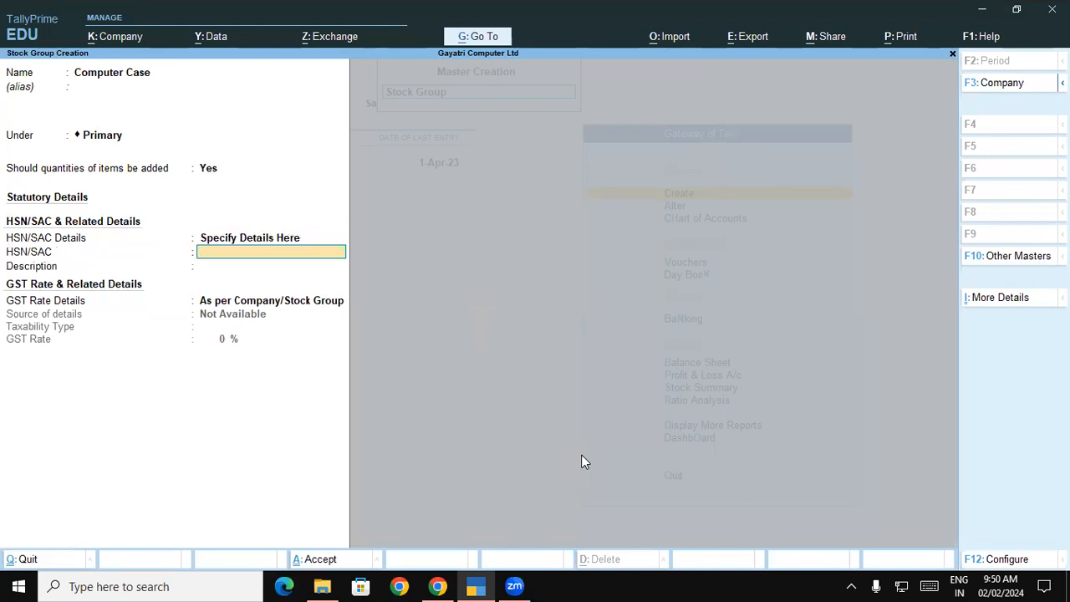
{"action": "key", "text": "alt+Tab"}
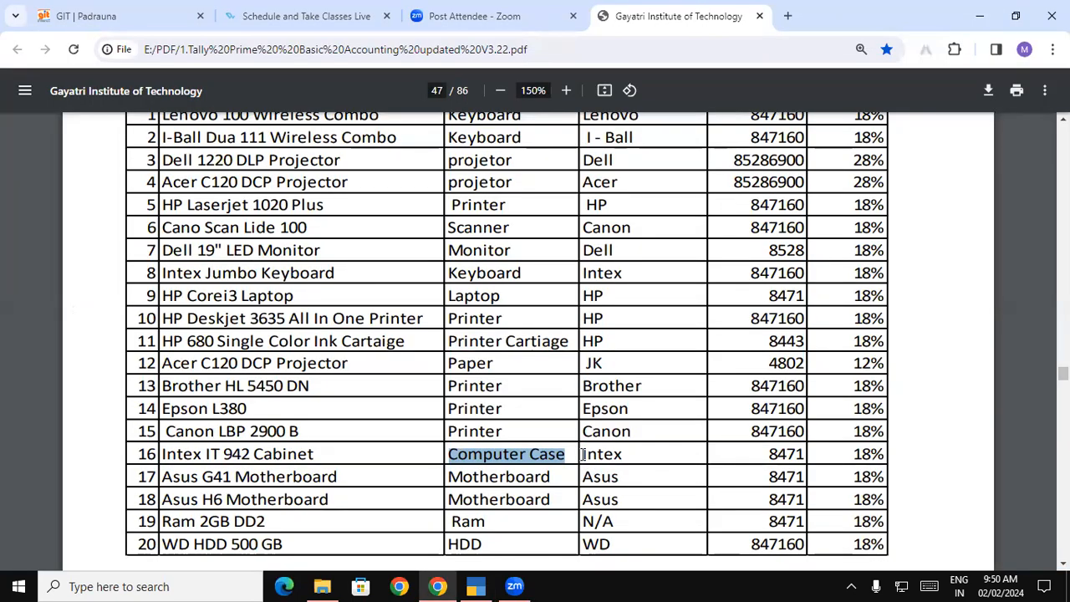
{"action": "key", "text": "alt+Tab"}
{"action": "type", "text": "847"}
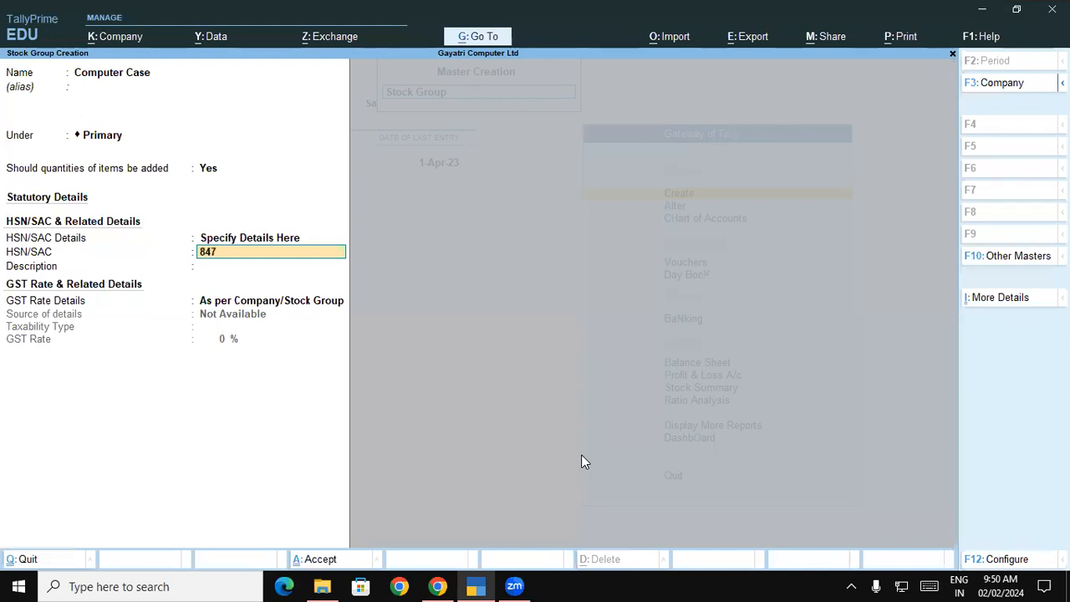
{"action": "key", "text": "Return"}
Set description Computer Case, Taxable at 18% GST, and save the group
{"action": "key", "text": "ctrl+alt+v"}
{"action": "key", "text": "Return"}
{"action": "key", "text": "Down"}
{"action": "key", "text": "Return"}
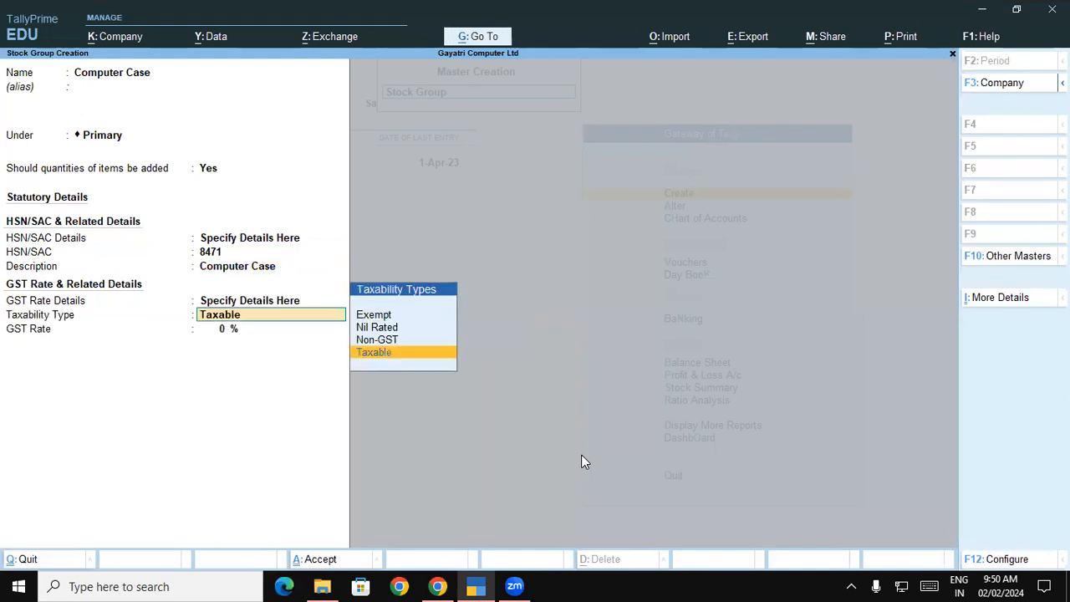
{"action": "key", "text": "Return"}
{"action": "type", "text": "18"}
{"action": "key", "text": "Return"}
{"action": "key", "text": "Return"}
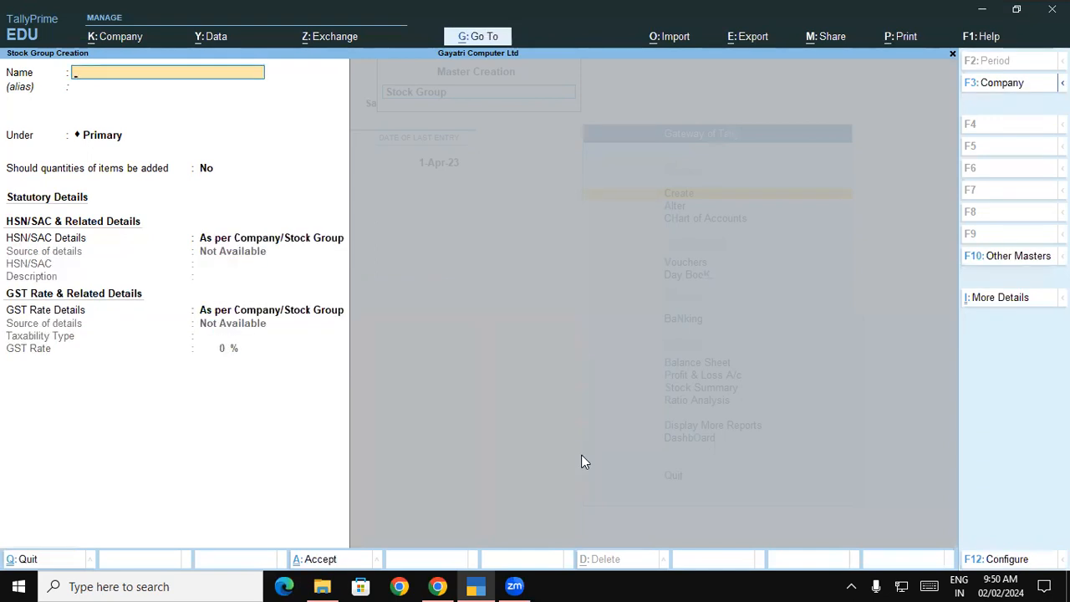
Copy 'Motherboard' from the PDF as the group name, enable quantities and choose to specify HSN details
{"action": "key", "text": "alt+Tab"}
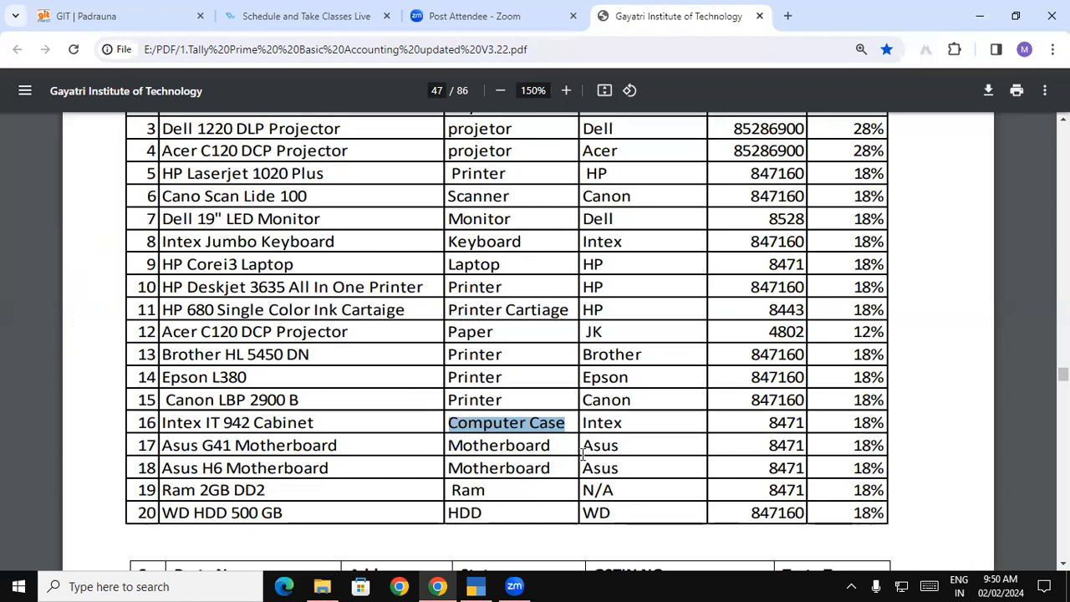
{"action": "double_click", "coordinate": [520, 445]}
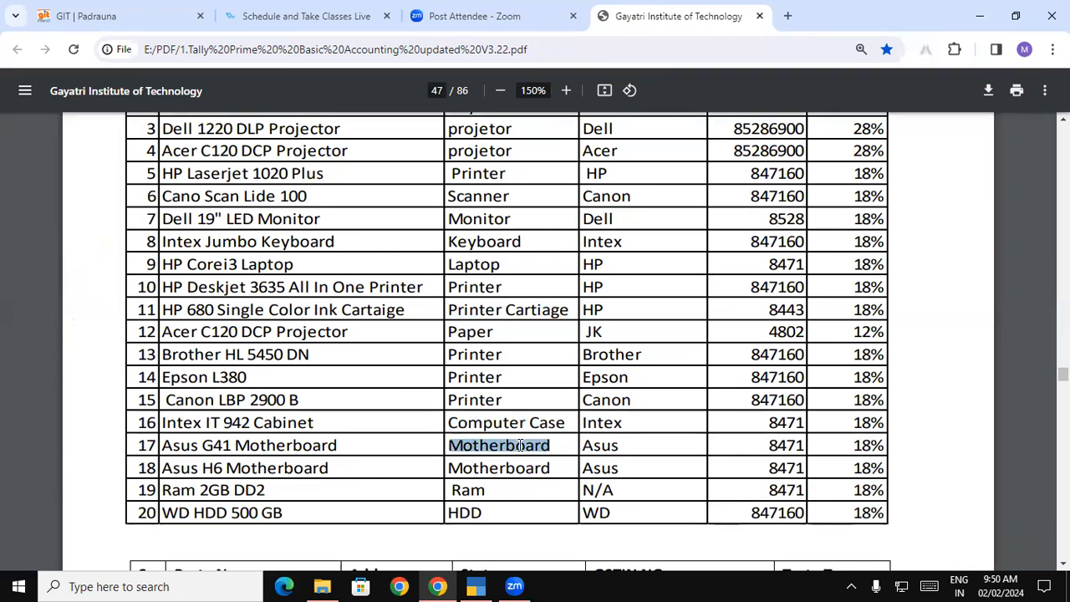
{"action": "key", "text": "ctrl+c"}
{"action": "key", "text": "alt+Tab"}
{"action": "key", "text": "ctrl+v"}
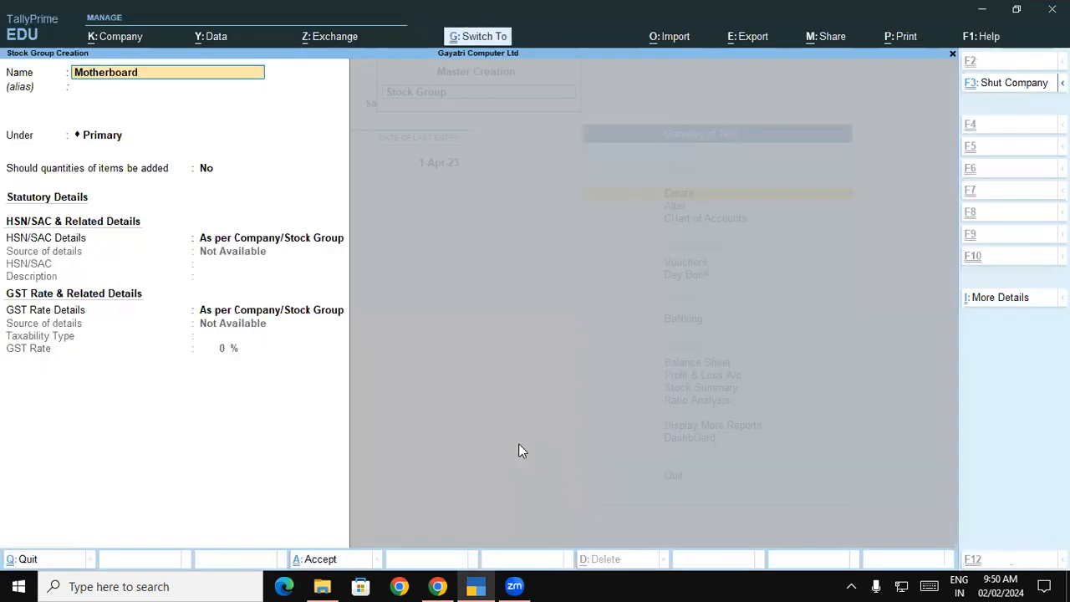
{"action": "key", "text": "Return"}
{"action": "key", "text": "Return"}
{"action": "key", "text": "Return"}
{"action": "type", "text": "y"}
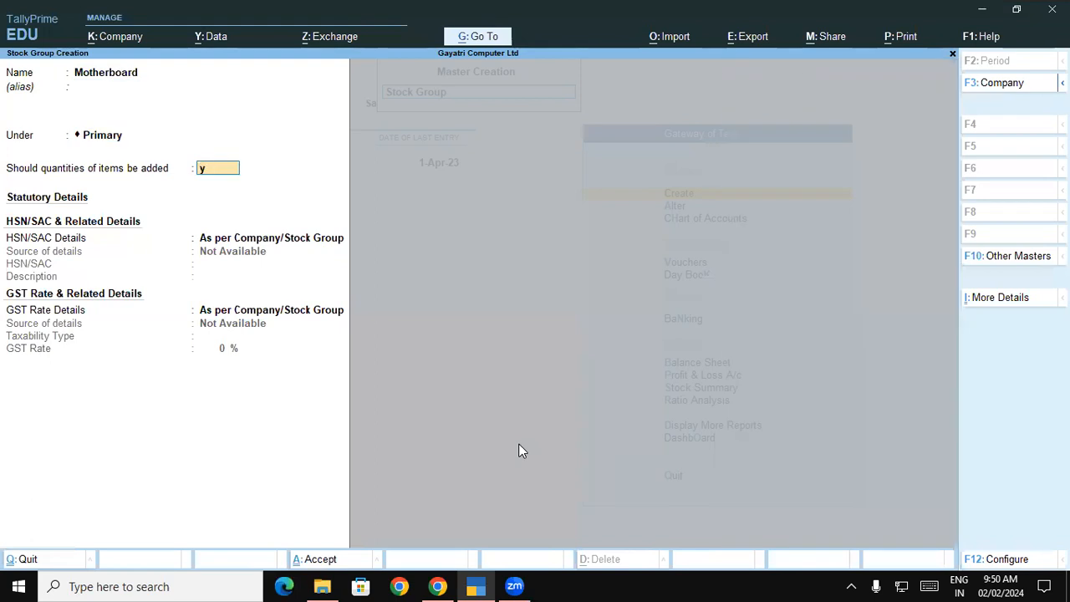
{"action": "key", "text": "Return"}
{"action": "key", "text": "Down"}
{"action": "key", "text": "Return"}
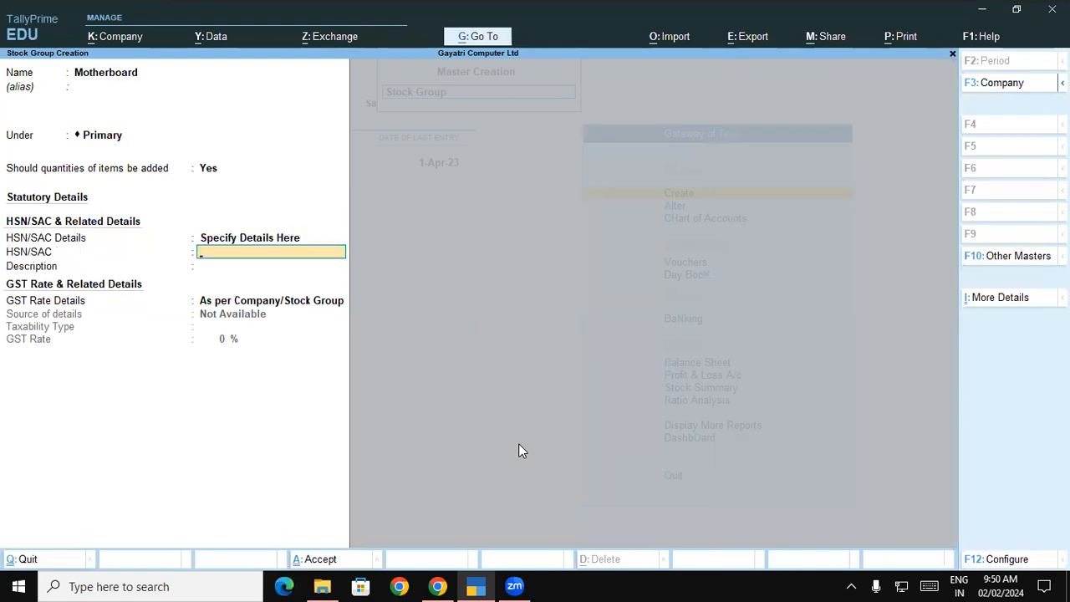
Enter HSN 8471, description Motherboard, Taxable at 18% GST, and save the group
{"action": "key", "text": "alt+Tab"}
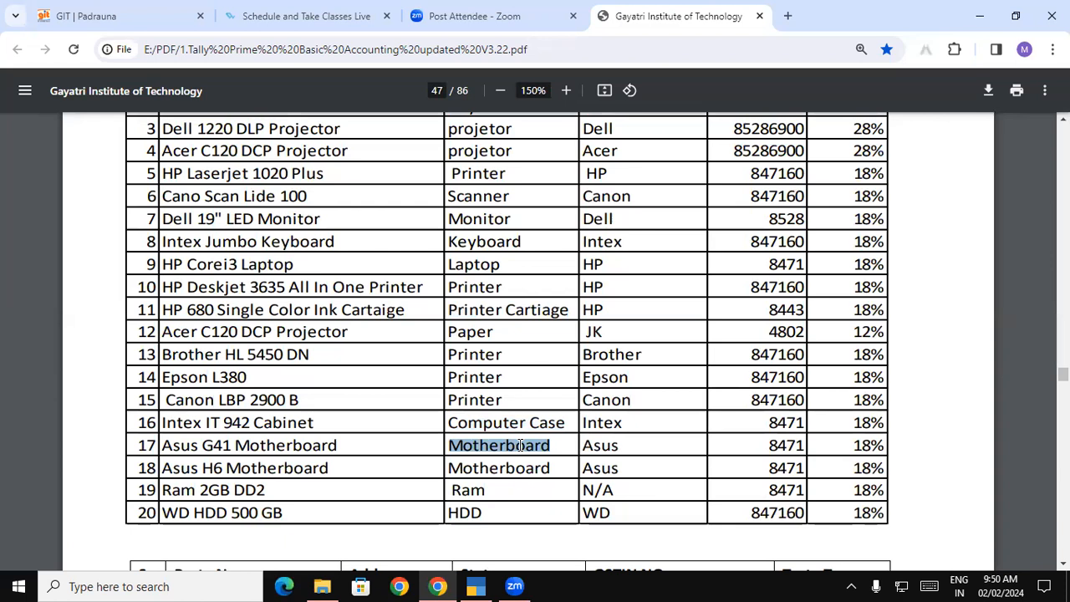
{"action": "key", "text": "alt+Tab"}
{"action": "type", "text": "8471"}
{"action": "key", "text": "Return"}
{"action": "key", "text": "ctrl+v"}
{"action": "key", "text": "Return"}
{"action": "key", "text": "Down"}
{"action": "key", "text": "Return"}
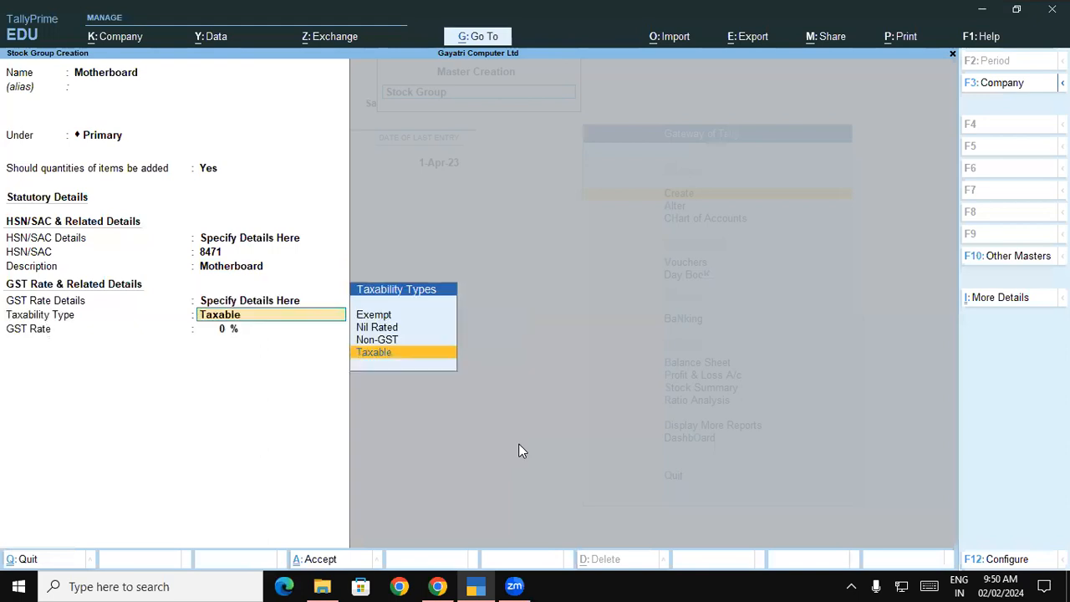
{"action": "key", "text": "Return"}
{"action": "type", "text": "18"}
{"action": "key", "text": "Return"}
{"action": "key", "text": "Return"}
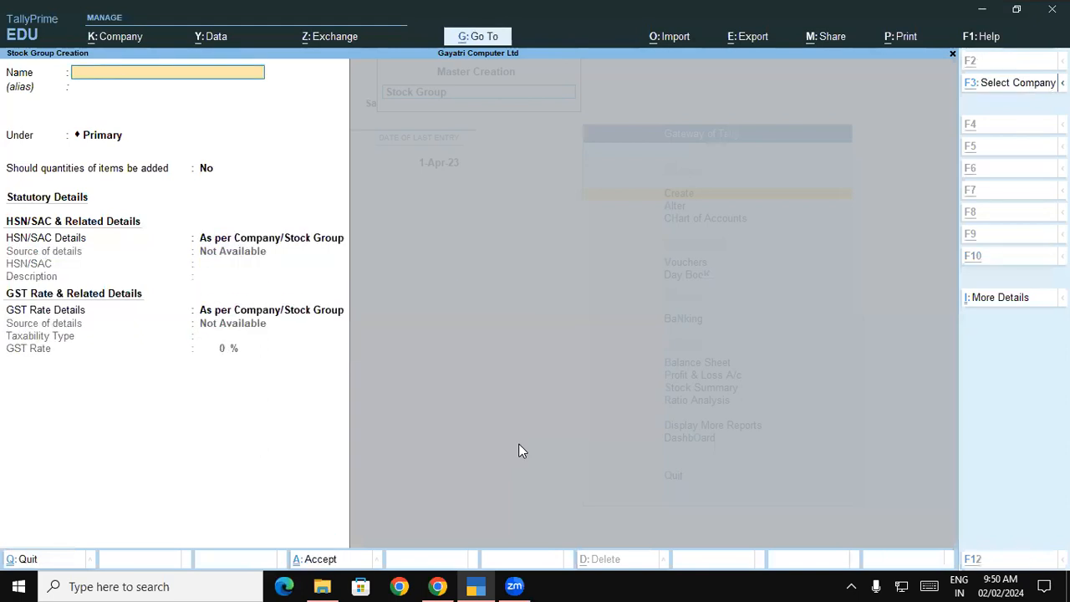
Name the new group Ram under Primary with item quantities enabled and HSN details specified here
{"action": "key", "text": "alt+Tab"}
{"action": "key", "text": "alt+Tab"}
{"action": "type", "text": "Ram"}
{"action": "key", "text": "Return"}
{"action": "key", "text": "Return"}
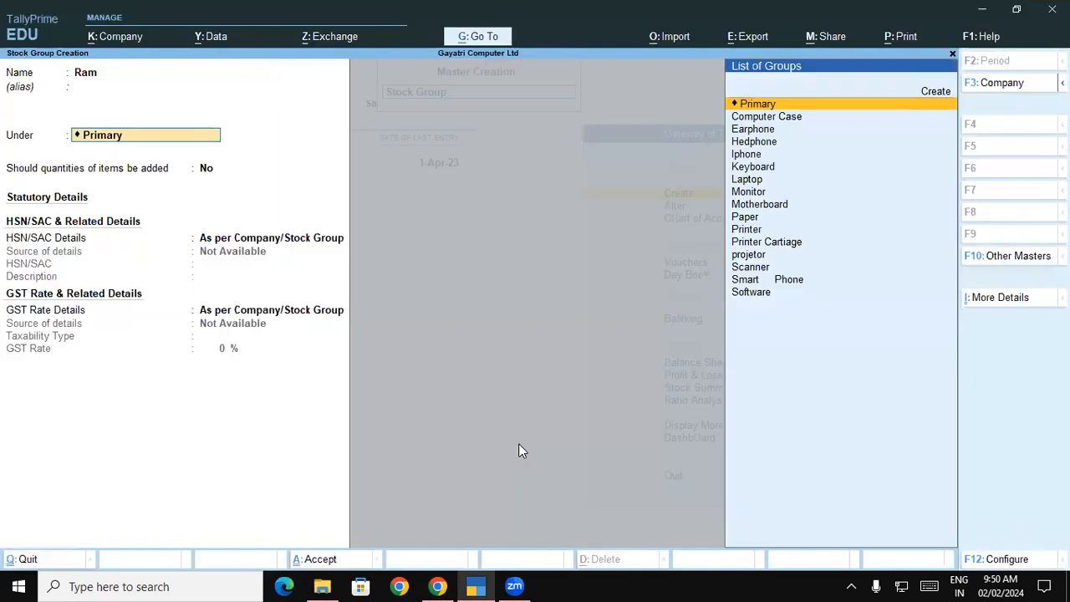
{"action": "key", "text": "Return"}
{"action": "type", "text": "y"}
{"action": "key", "text": "Return"}
{"action": "key", "text": "Down"}
{"action": "key", "text": "Return"}
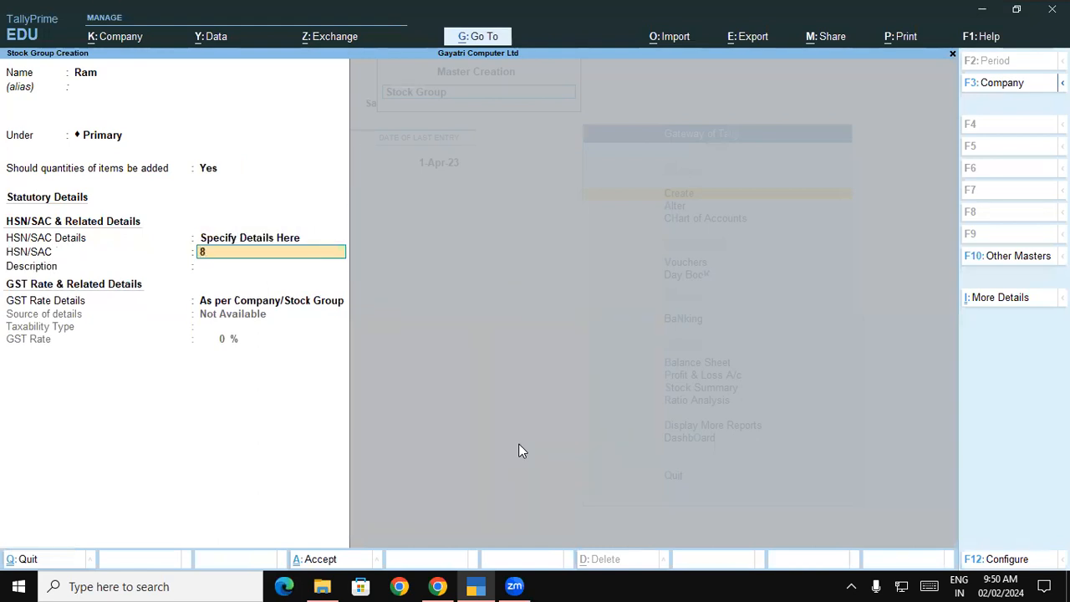
Enter the HSN code, correcting 847160 to 8471
{"action": "type", "text": "847160"}
{"action": "key", "text": "Return"}
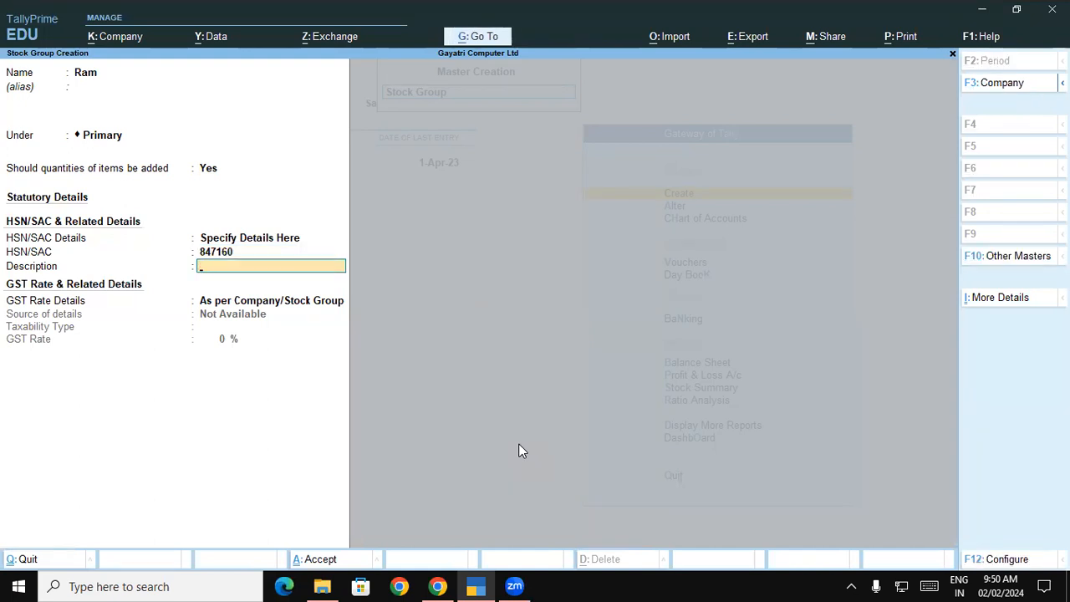
{"action": "key", "text": "BackSpace"}
{"action": "key", "text": "BackSpace"}
{"action": "key", "text": "Return"}
{"action": "type", "text": "84"}
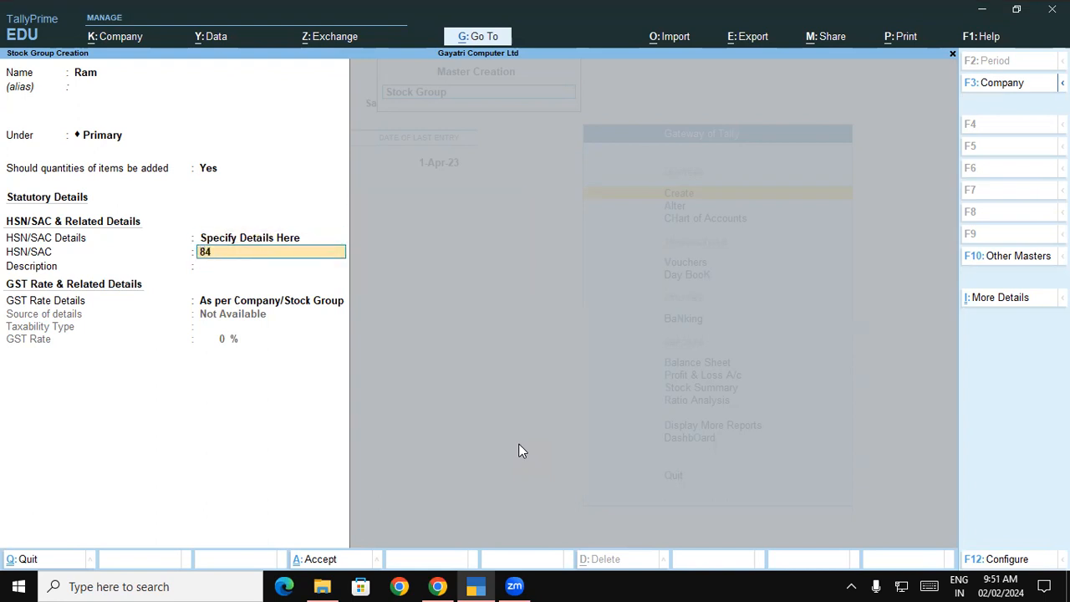
{"action": "key", "text": "Return"}
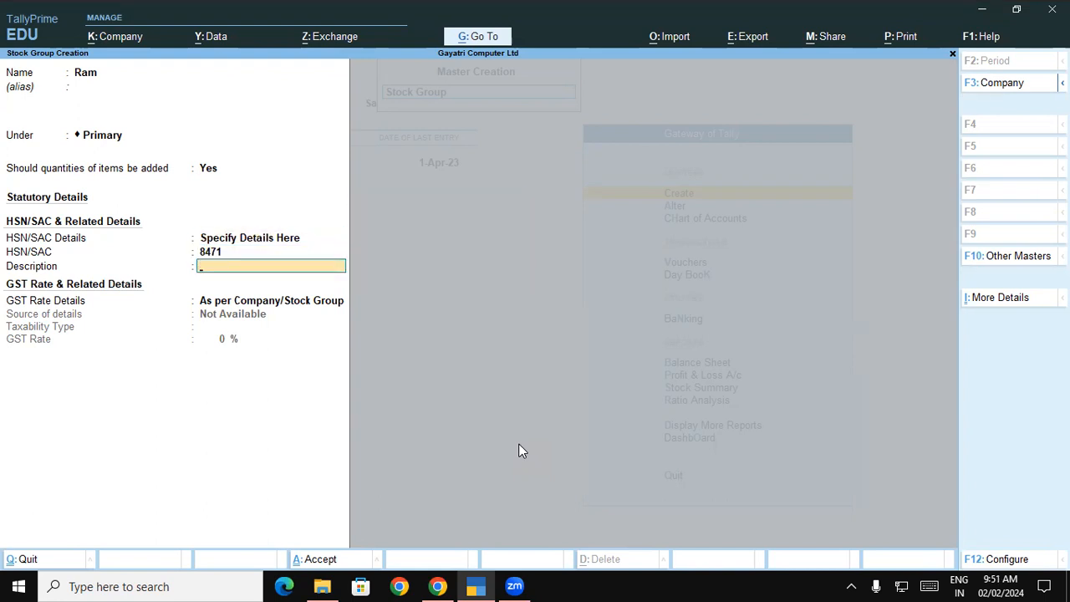
Set description Ram and GST details as Taxable at 18%
{"action": "type", "text": "Ram"}
{"action": "key", "text": "Return"}
{"action": "key", "text": "Down"}
{"action": "key", "text": "Return"}
{"action": "key", "text": "Return"}
{"action": "type", "text": "18"}
{"action": "key", "text": "Return"}
{"action": "key", "text": "Return"}
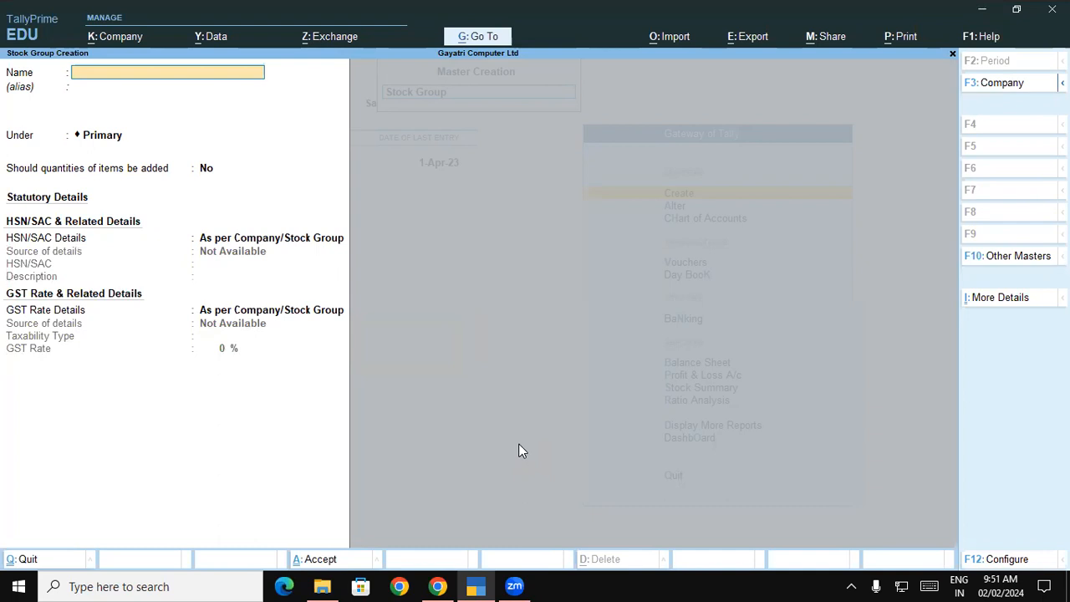
Create stock group HDD under Primary with item quantities enabled and HSN details specified here
{"action": "key", "text": "alt+Tab"}
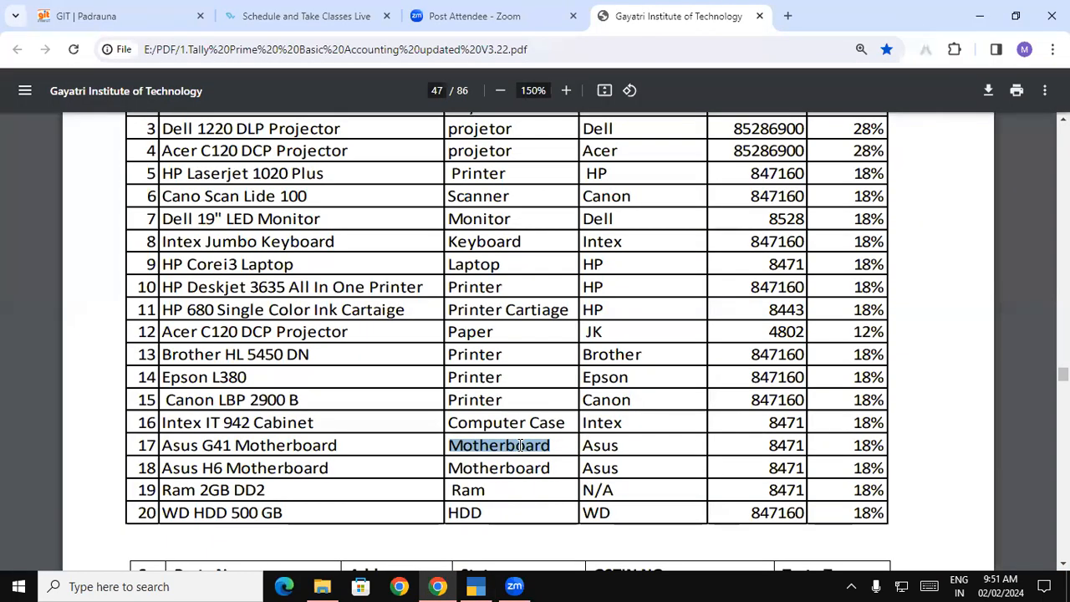
{"action": "key", "text": "alt+Tab"}
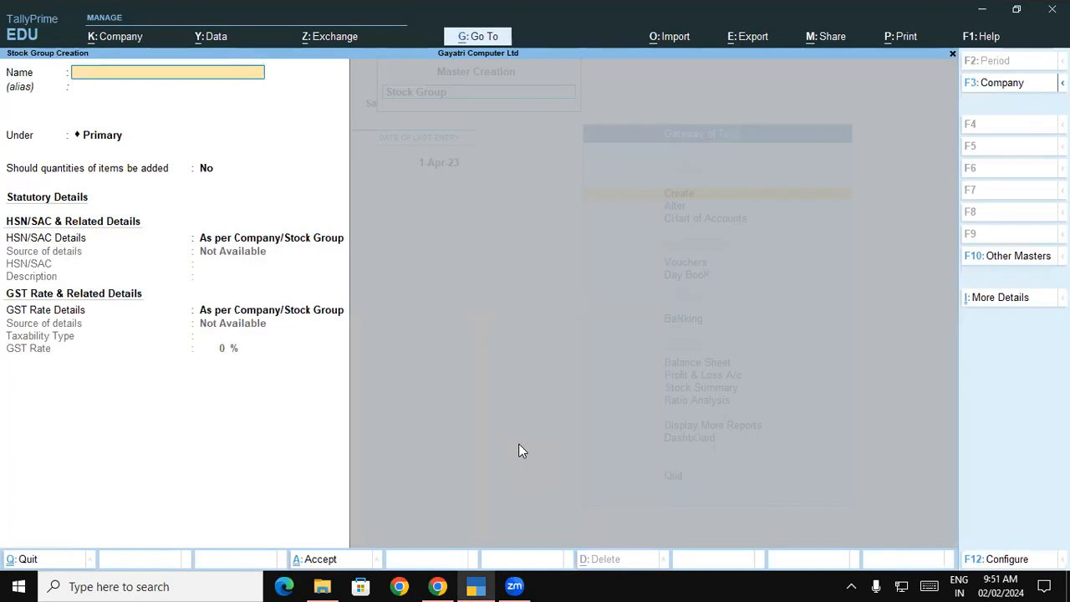
{"action": "type", "text": "HDD"}
{"action": "key", "text": "Return"}
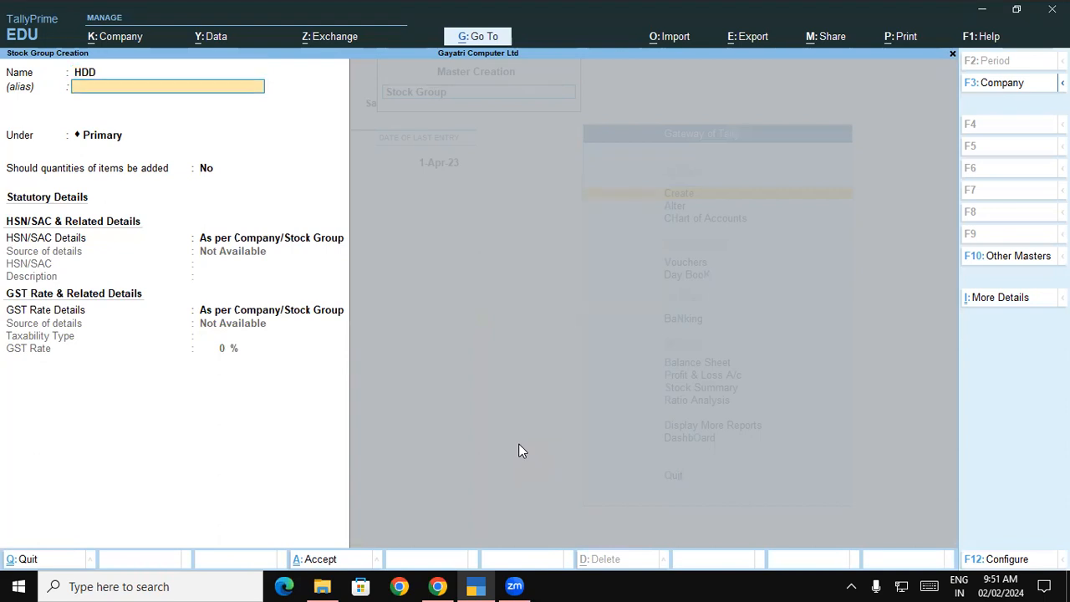
{"action": "key", "text": "Return"}
{"action": "key", "text": "Return"}
{"action": "type", "text": "y"}
{"action": "key", "text": "Return"}
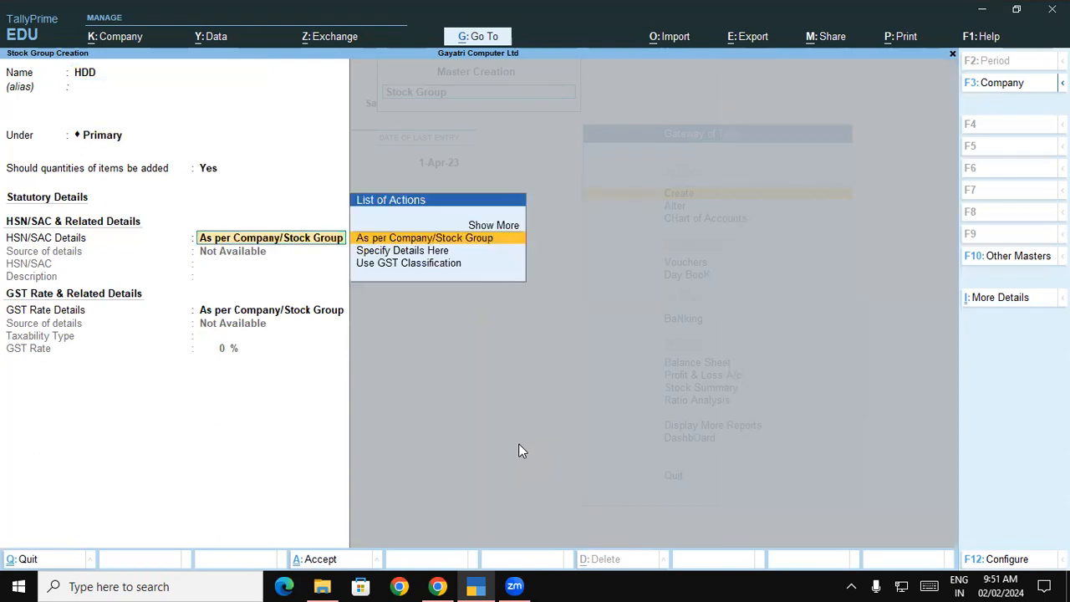
{"action": "key", "text": "Down"}
{"action": "key", "text": "Return"}
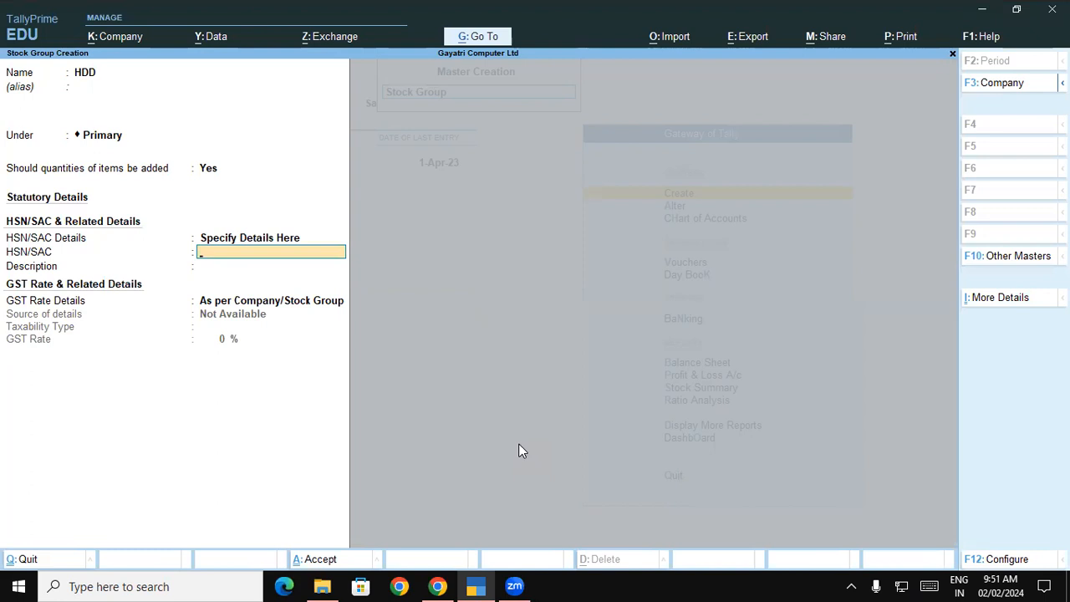
Enter HSN 847160, description HDD, Taxable at 18% GST, then exit Stock Group Creation
{"action": "type", "text": "847160"}
{"action": "key", "text": "Return"}
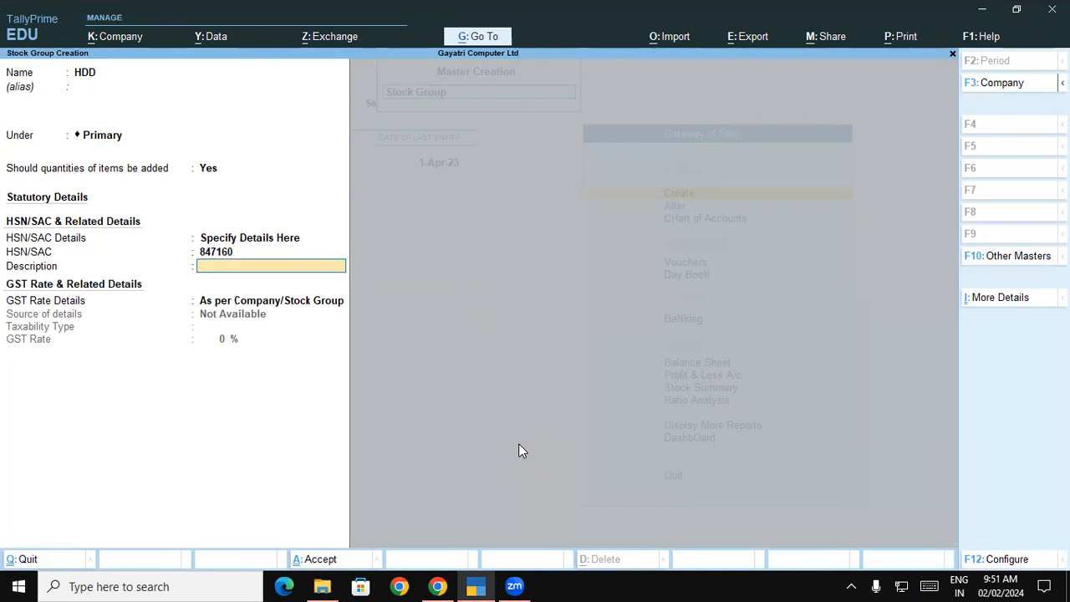
{"action": "type", "text": "HDD"}
{"action": "key", "text": "Return"}
{"action": "key", "text": "Down"}
{"action": "key", "text": "Return"}
{"action": "key", "text": "Return"}
{"action": "type", "text": "18"}
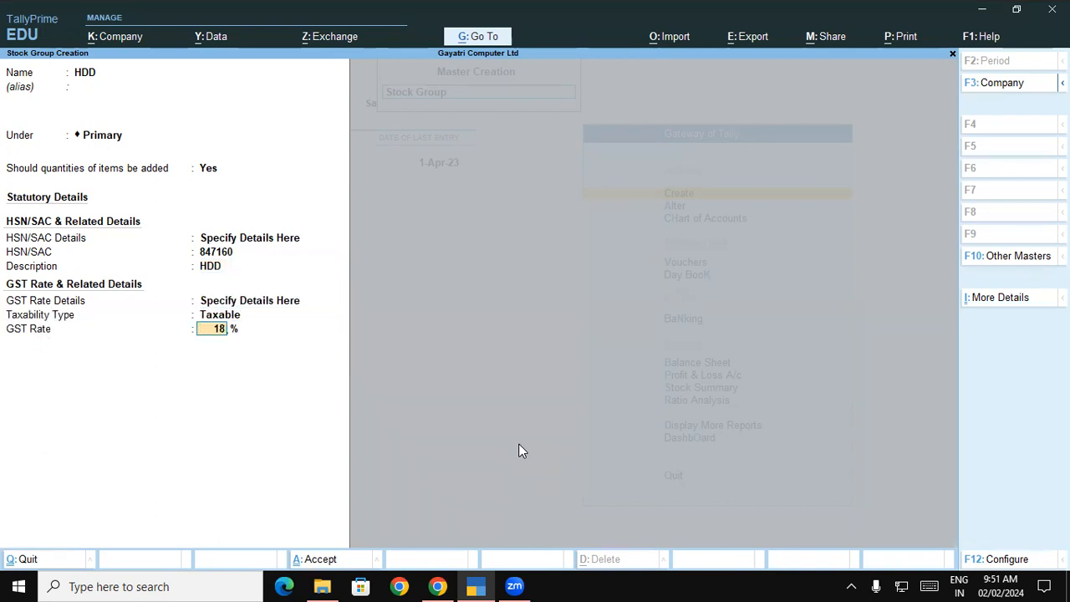
{"action": "key", "text": "Return"}
{"action": "key", "text": "Return"}
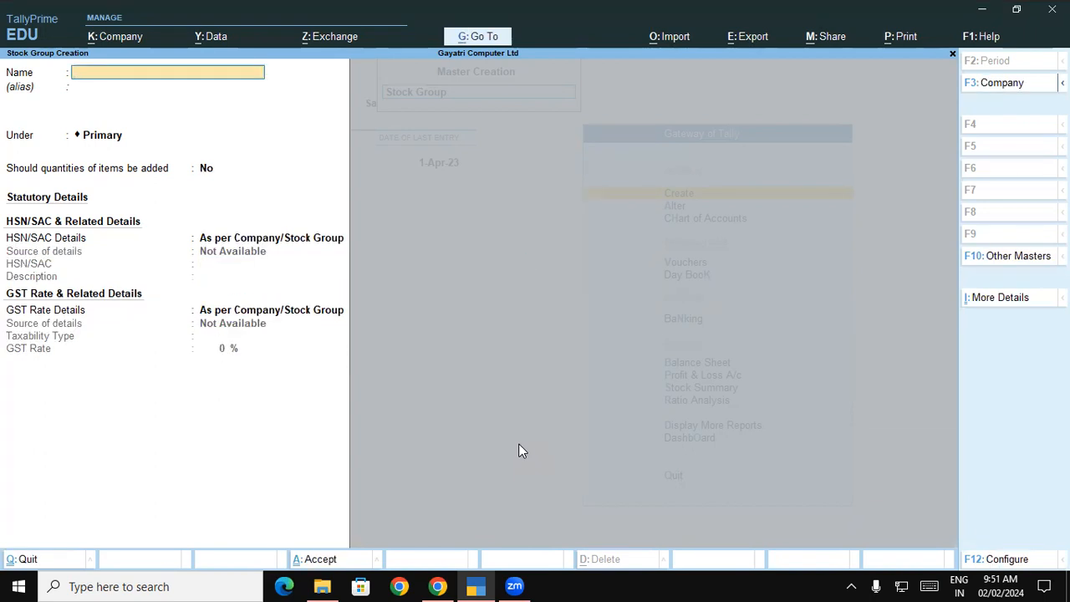
{"action": "key", "text": "Escape"}
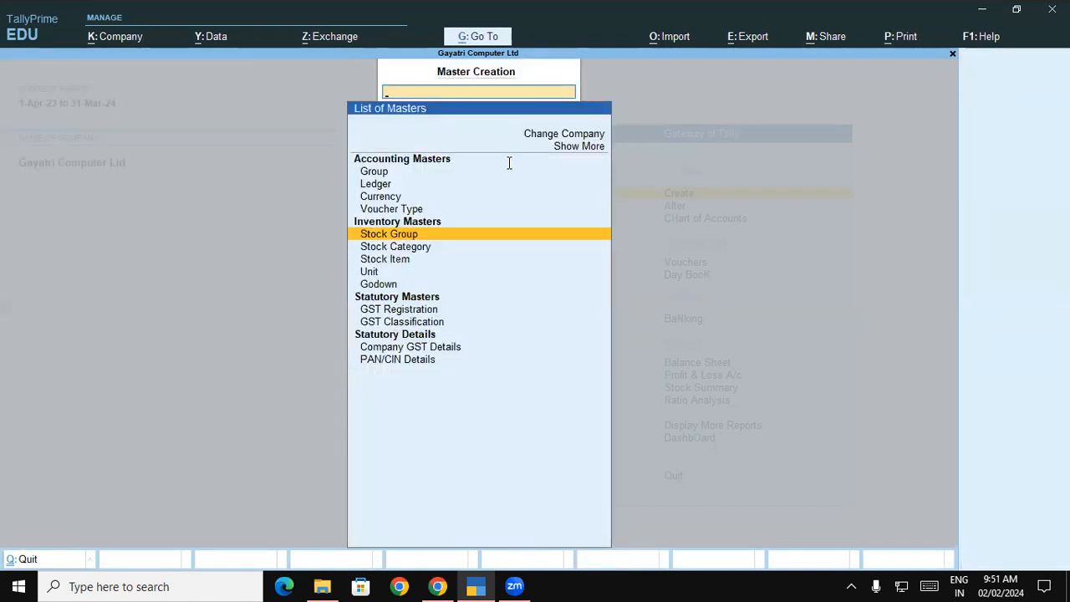
{"action": "key", "text": "alt+Tab"}
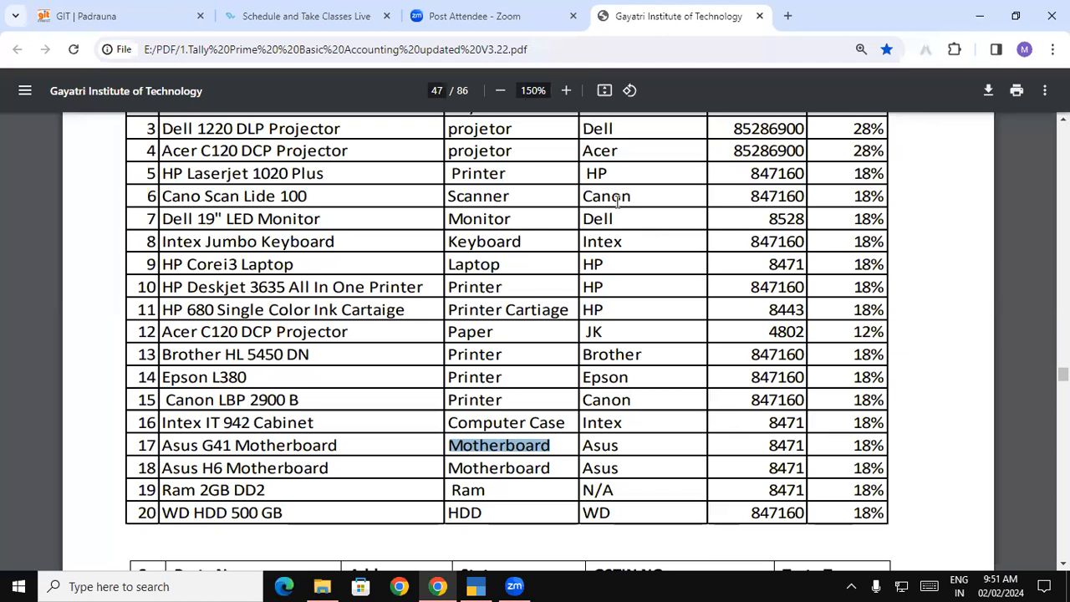
{"action": "left_click_drag", "start_coordinate": [607, 195], "coordinate": [617, 272]}
{"action": "left_click", "coordinate": [618, 271]}
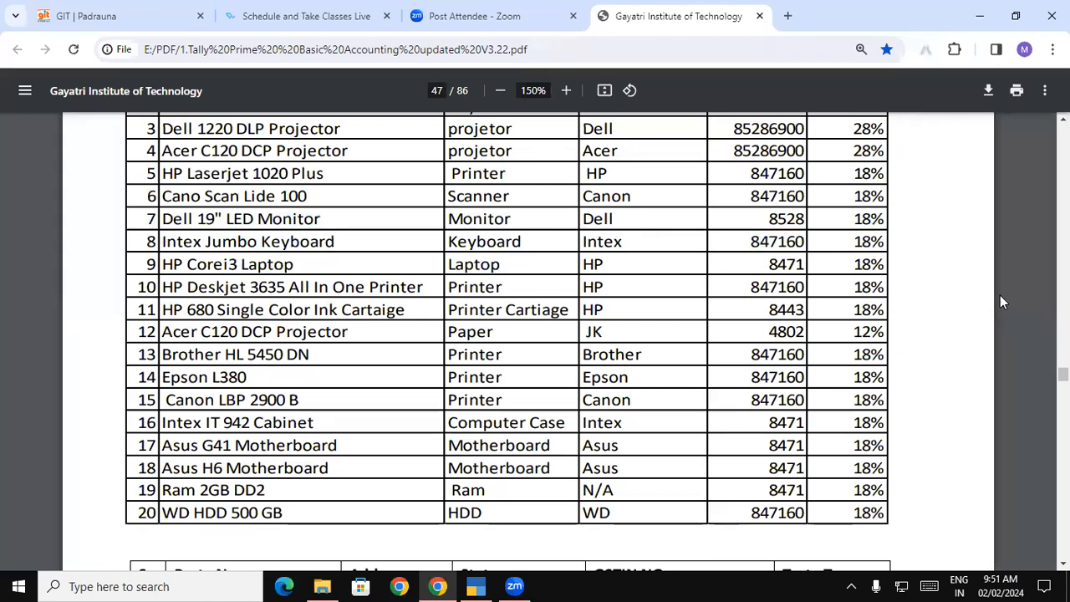
{"action": "scroll", "coordinate": [587, 196], "scroll_direction": "up", "scroll_amount": 3}
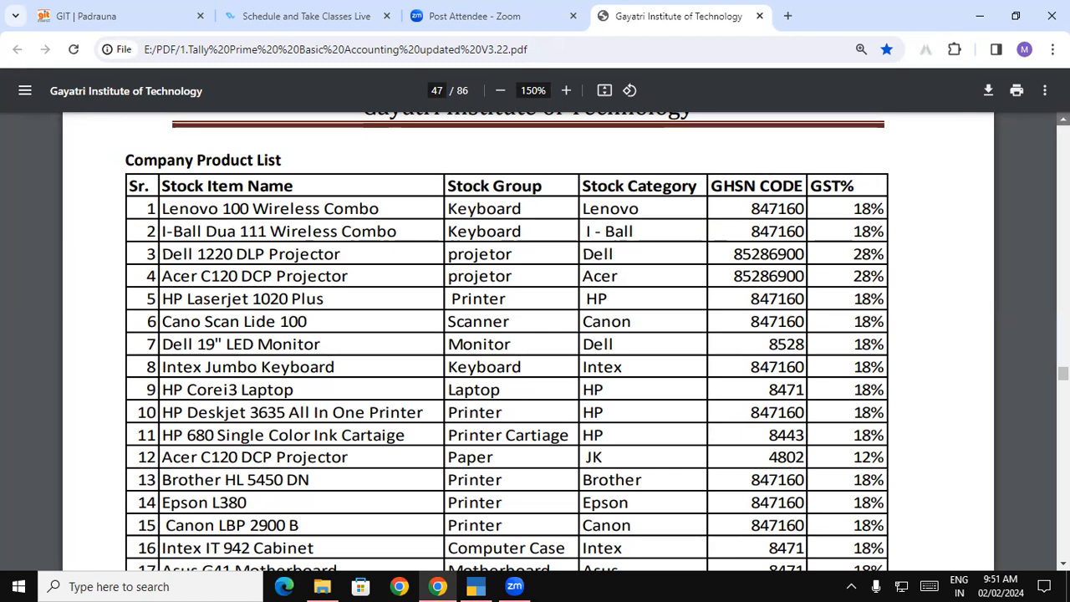
{"action": "scroll", "coordinate": [1063, 118], "scroll_direction": "up", "scroll_amount": 2}
{"action": "scroll", "coordinate": [430, 310], "scroll_direction": "down", "scroll_amount": 8}
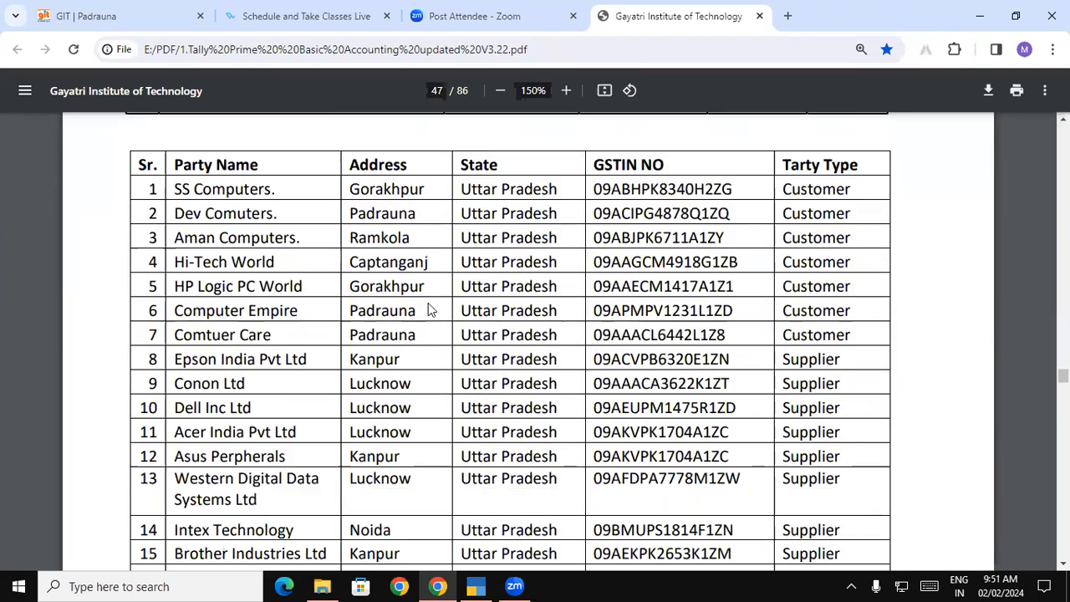
{"action": "left_click_drag", "start_coordinate": [173, 189], "coordinate": [829, 196]}
{"action": "left_click", "coordinate": [828, 195]}
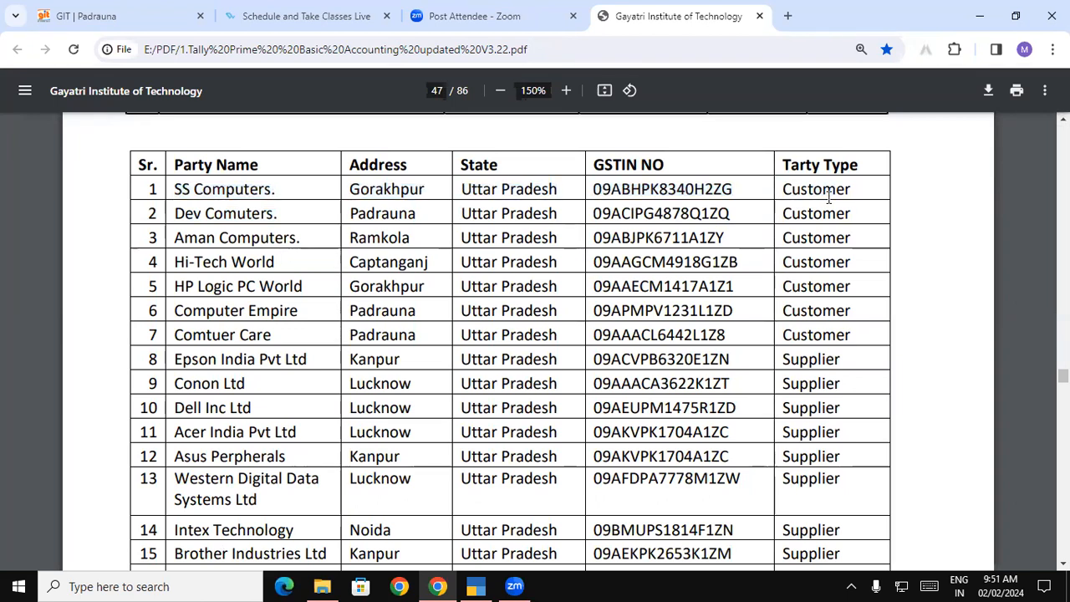
{"action": "scroll", "coordinate": [233, 186], "scroll_direction": "down", "scroll_amount": 1}
{"action": "left_click_drag", "start_coordinate": [175, 164], "coordinate": [1030, 159]}
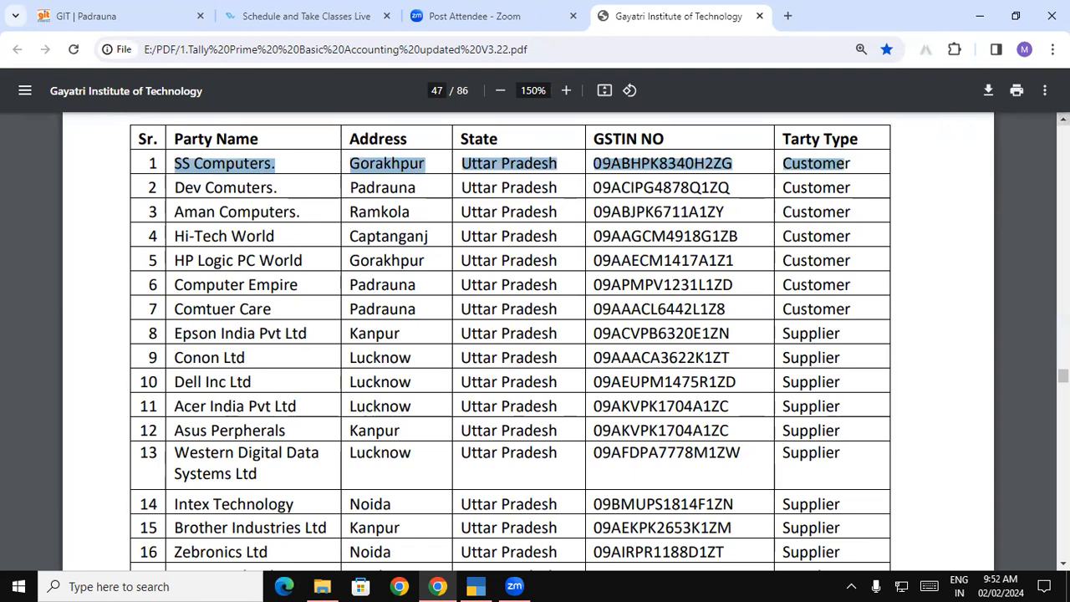
{"action": "scroll", "coordinate": [1063, 119], "scroll_direction": "up", "scroll_amount": 8}
{"action": "scroll", "coordinate": [1063, 120], "scroll_direction": "up", "scroll_amount": 10}
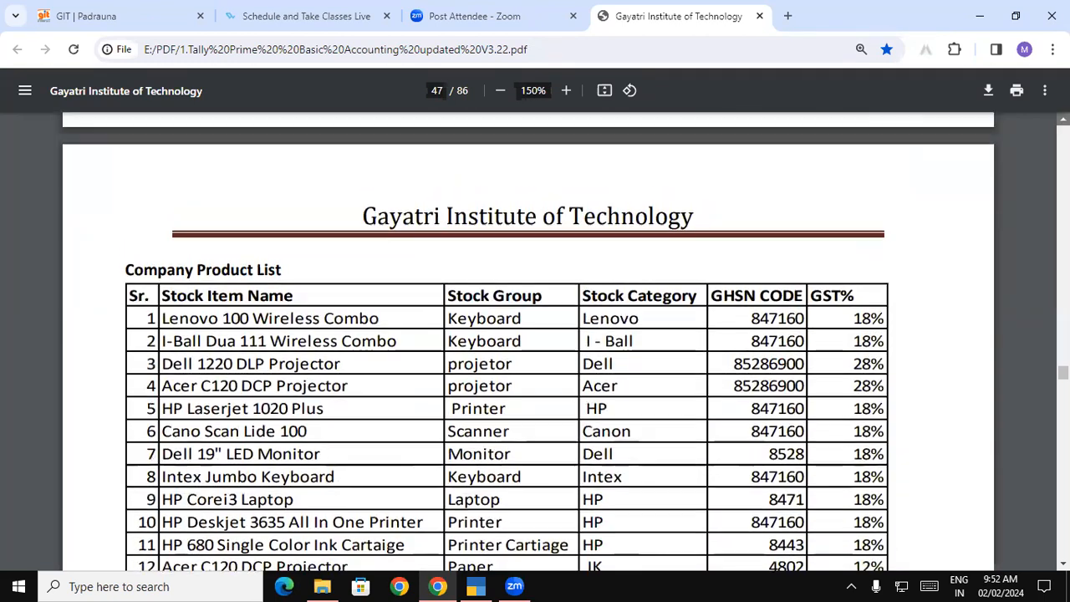
{"action": "scroll", "coordinate": [297, 198], "scroll_direction": "up", "scroll_amount": 3}
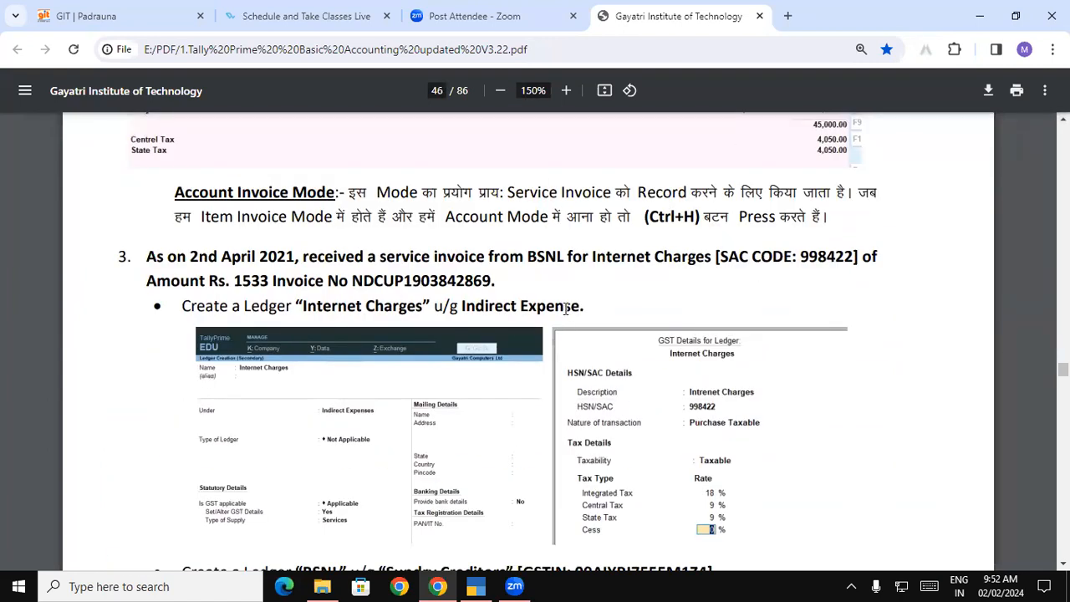
{"action": "left_click_drag", "start_coordinate": [586, 306], "coordinate": [174, 191]}
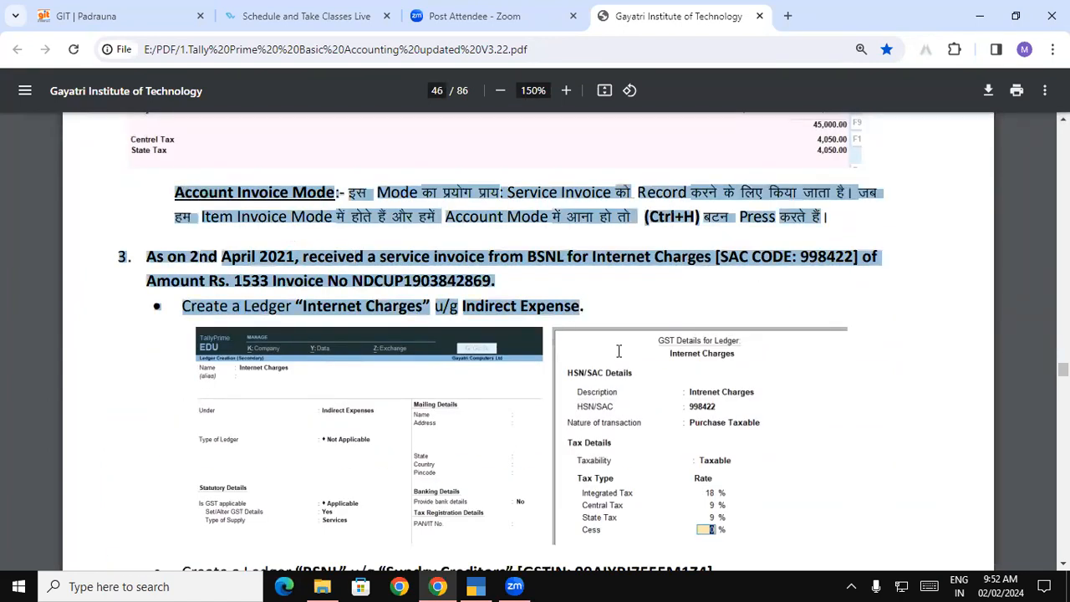
{"action": "scroll", "coordinate": [527, 385], "scroll_direction": "down", "scroll_amount": 8}
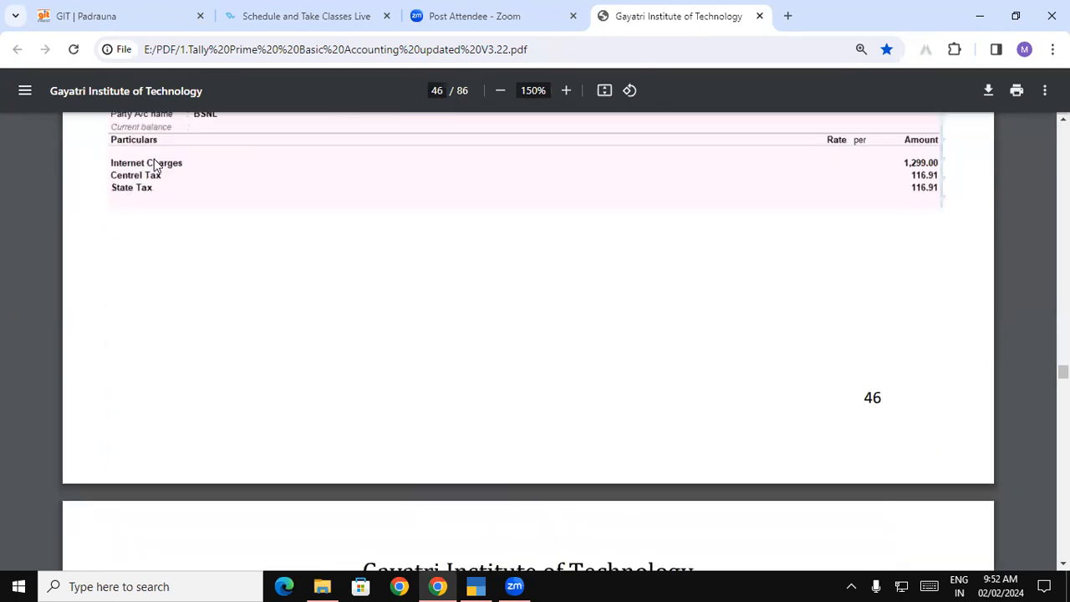
{"action": "scroll", "coordinate": [622, 460], "scroll_direction": "down", "scroll_amount": 2}
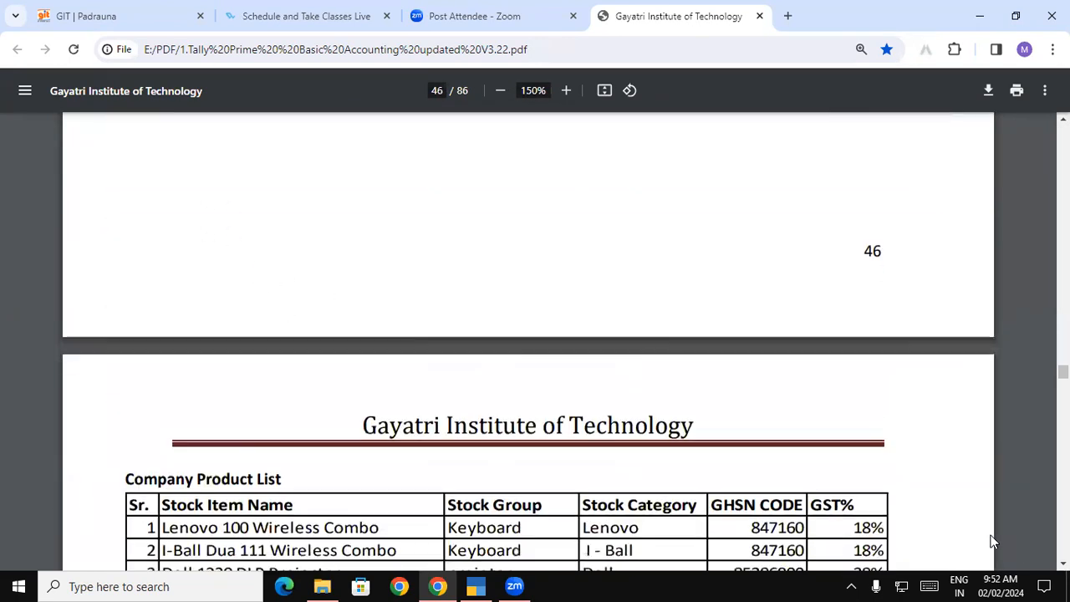
{"action": "left_click_drag", "start_coordinate": [299, 494], "coordinate": [311, 537]}
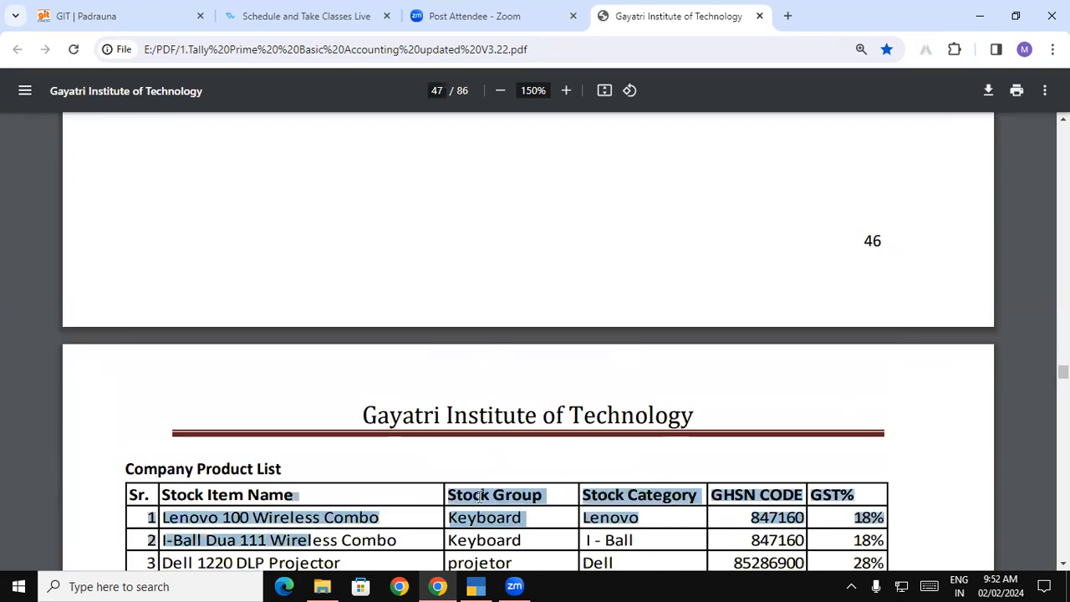
{"action": "left_click", "coordinate": [686, 516]}
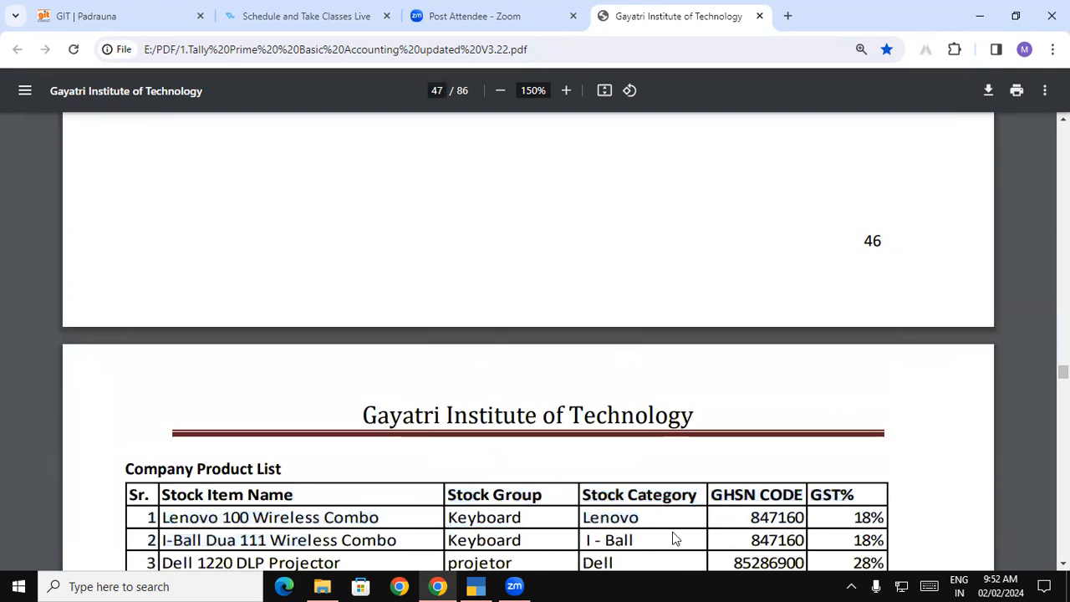